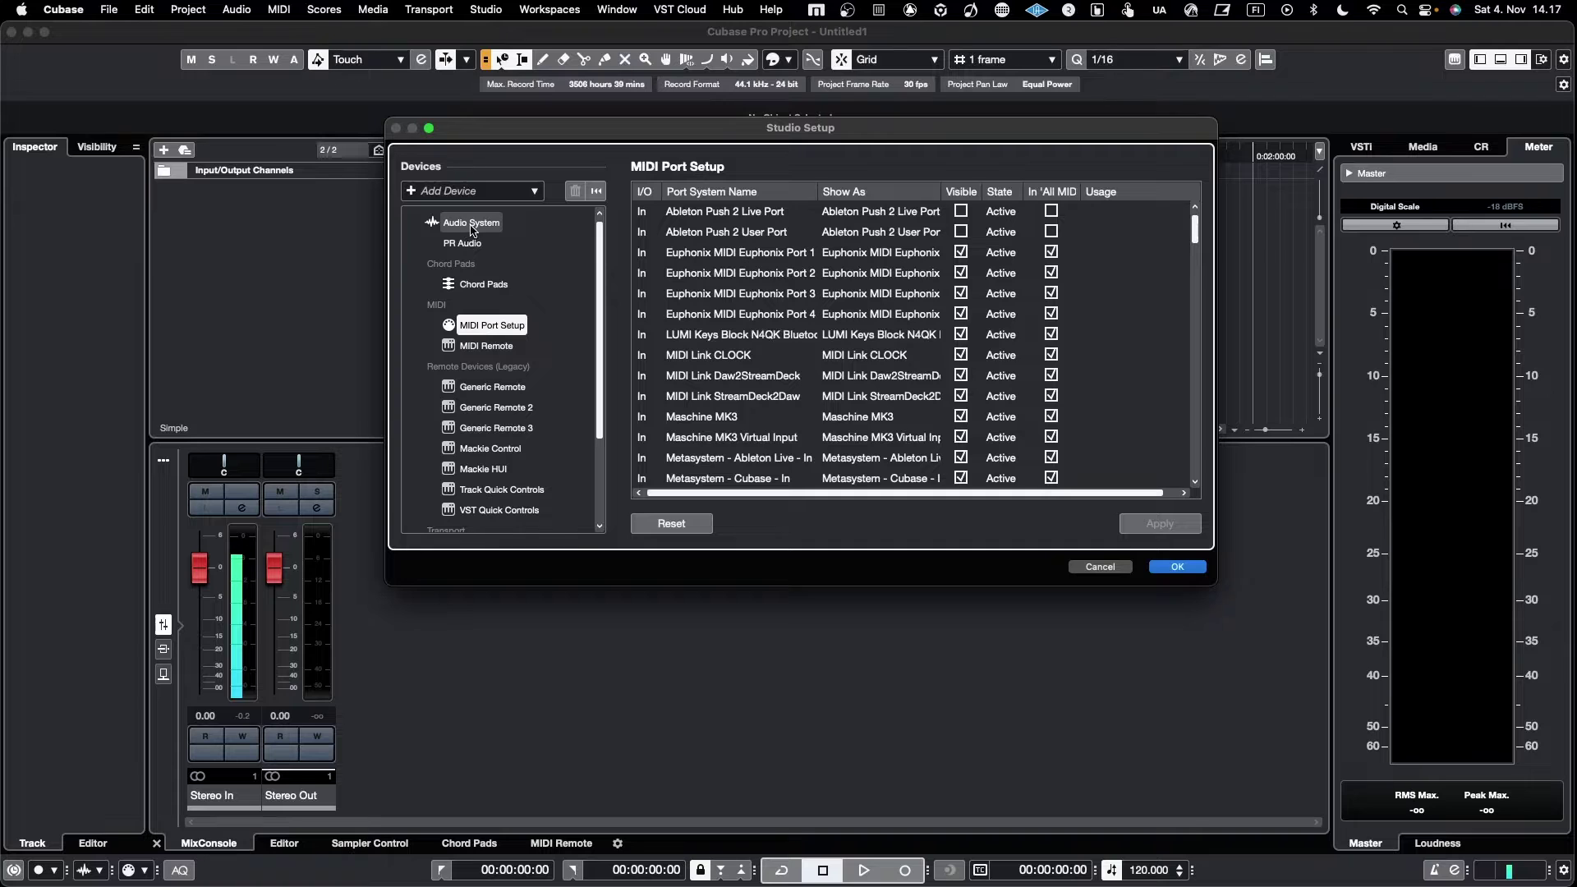
Review the Audio System and PR Audio settings, and look through the ports listed in MIDI Port Setup.
click(471, 223)
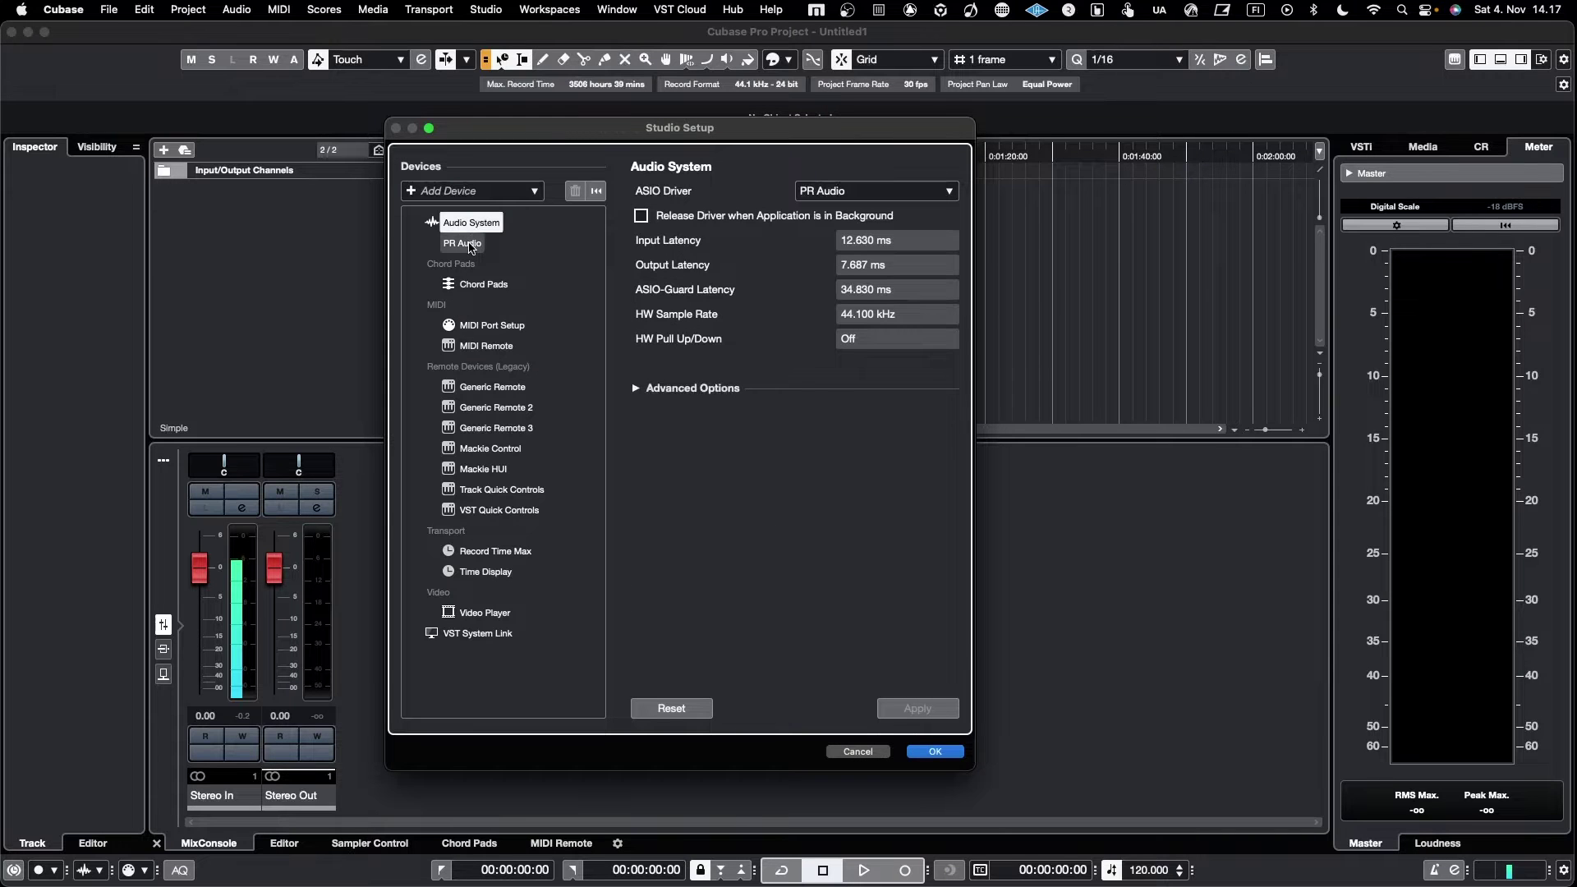
click(462, 244)
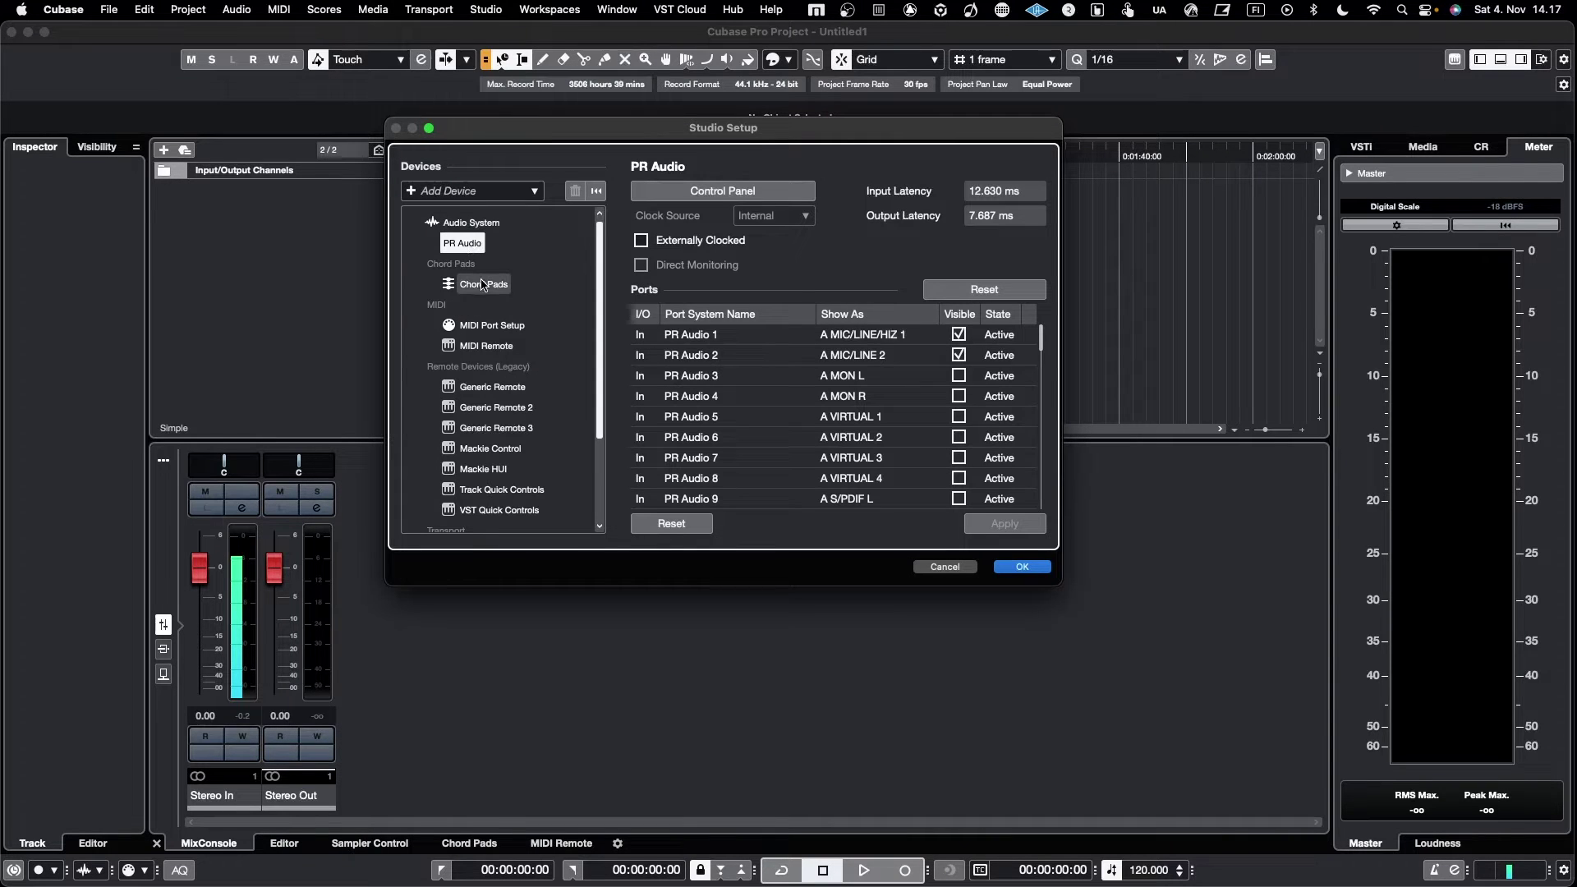
click(491, 327)
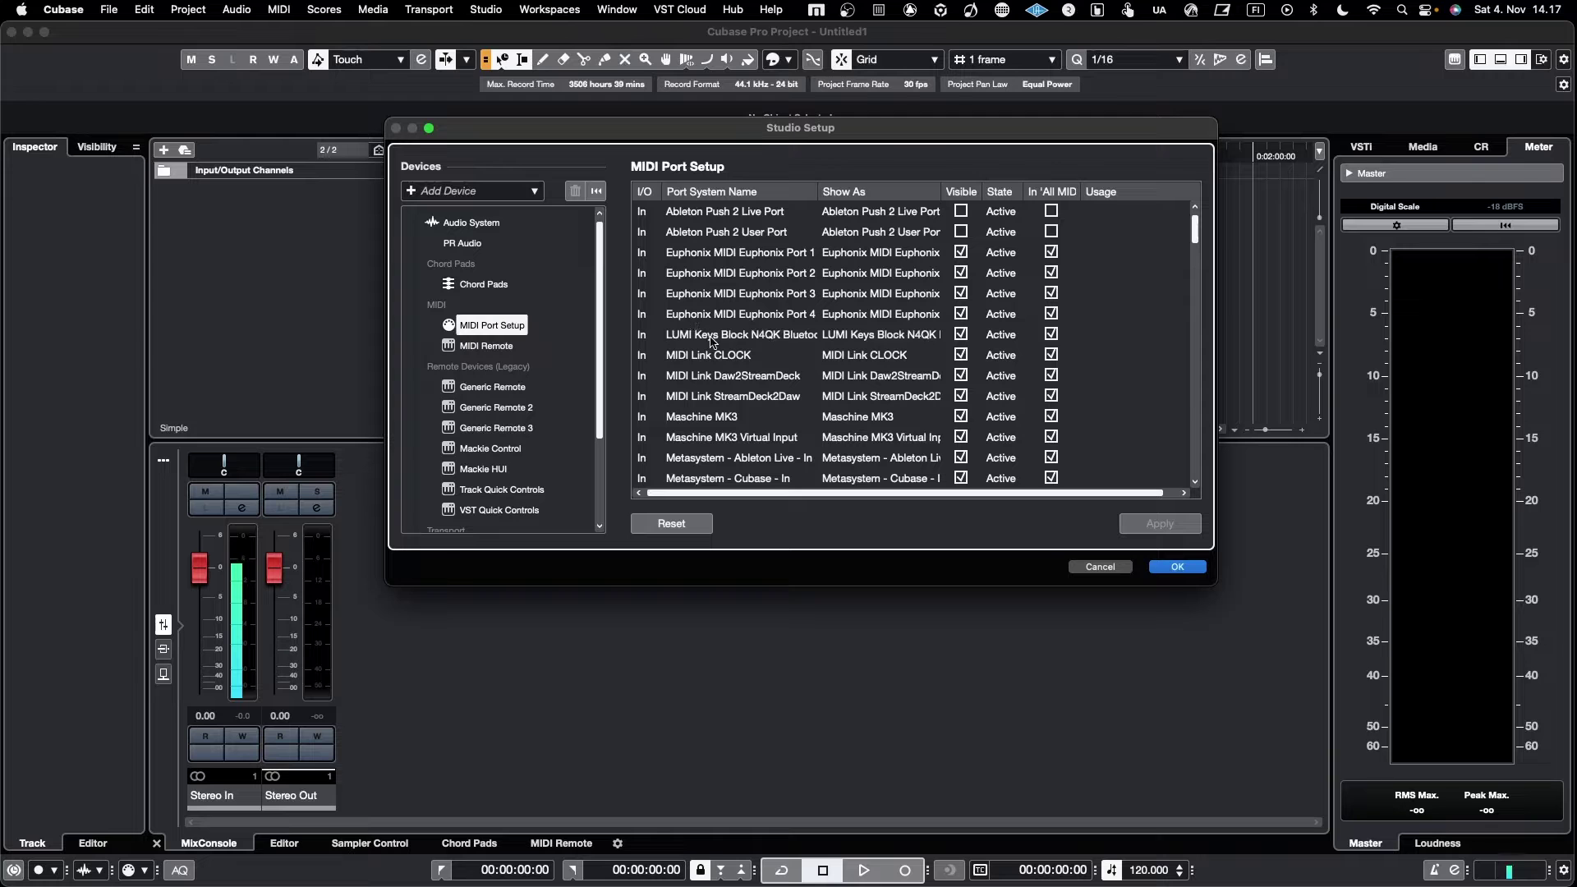
scroll(721, 354, down, 15)
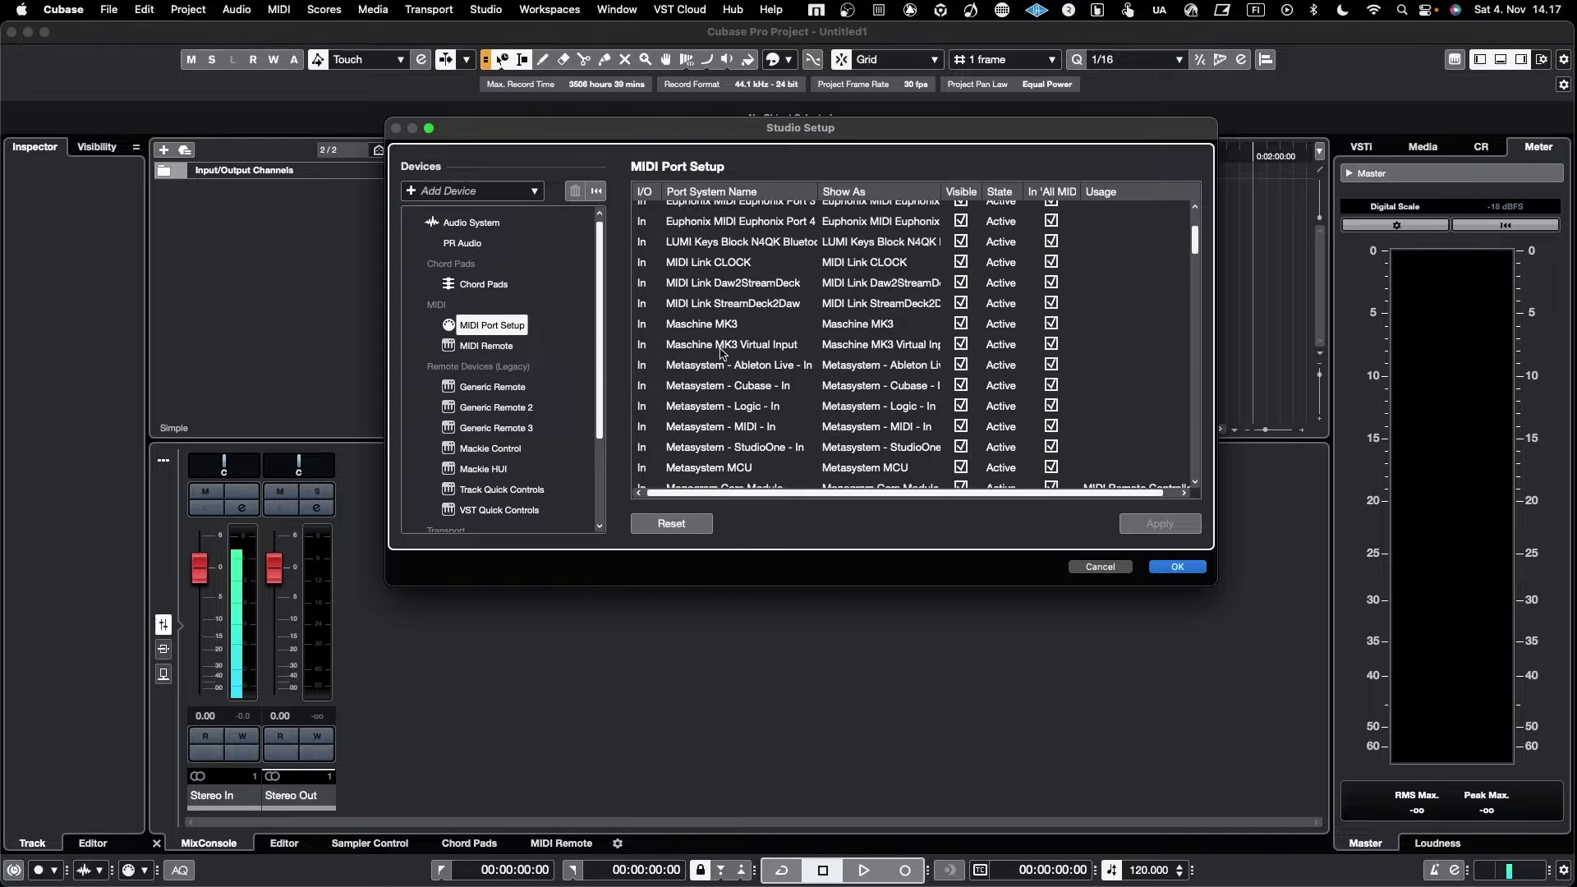
scroll(721, 354, down, 15)
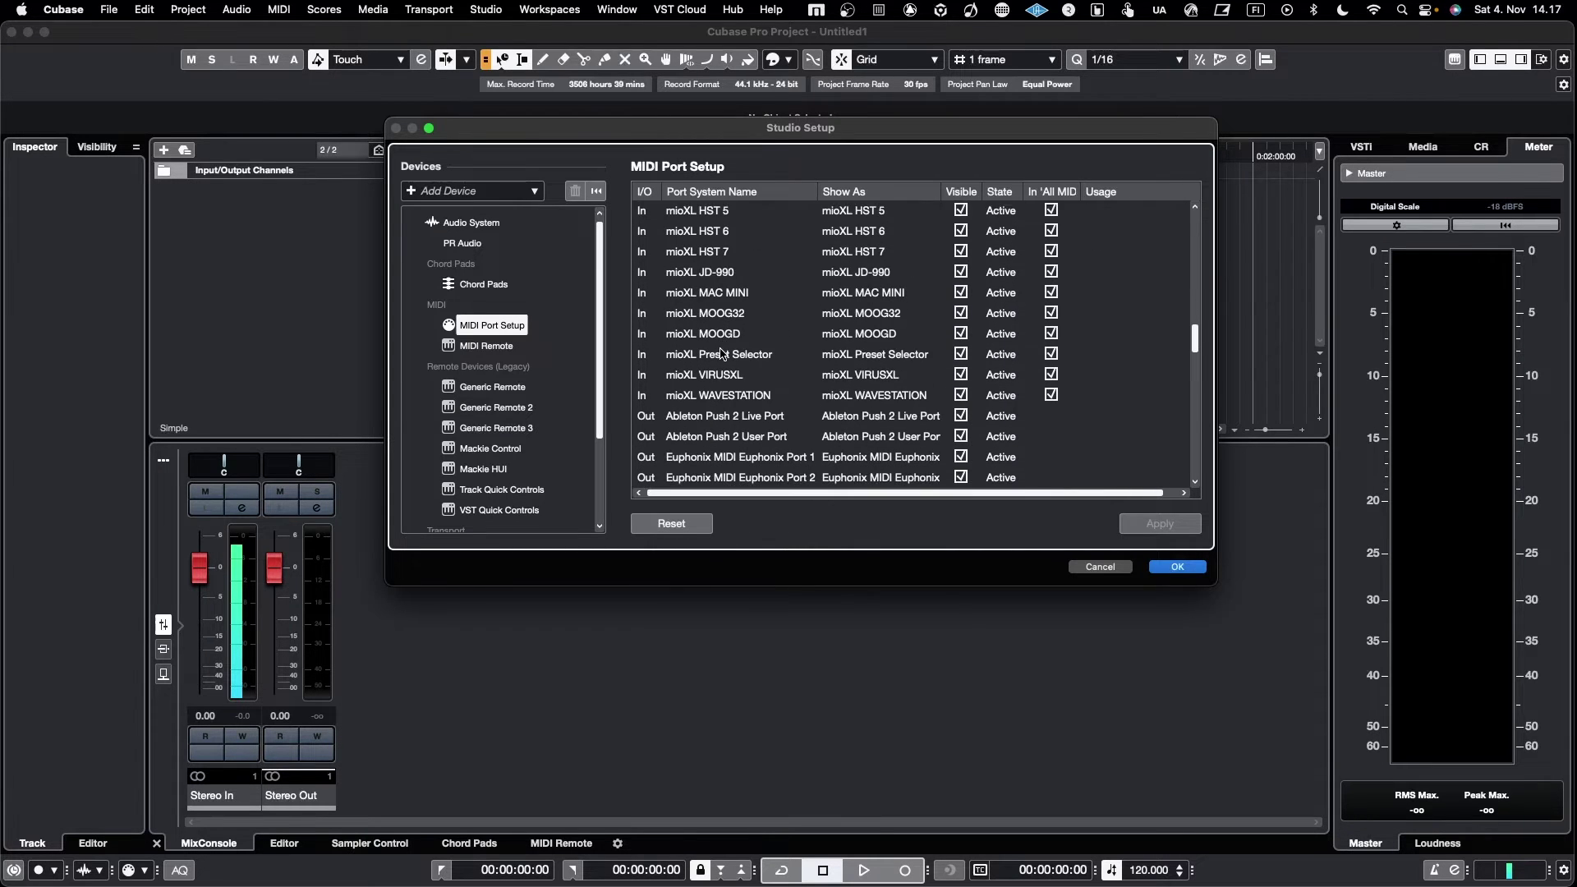
scroll(721, 354, up, 20)
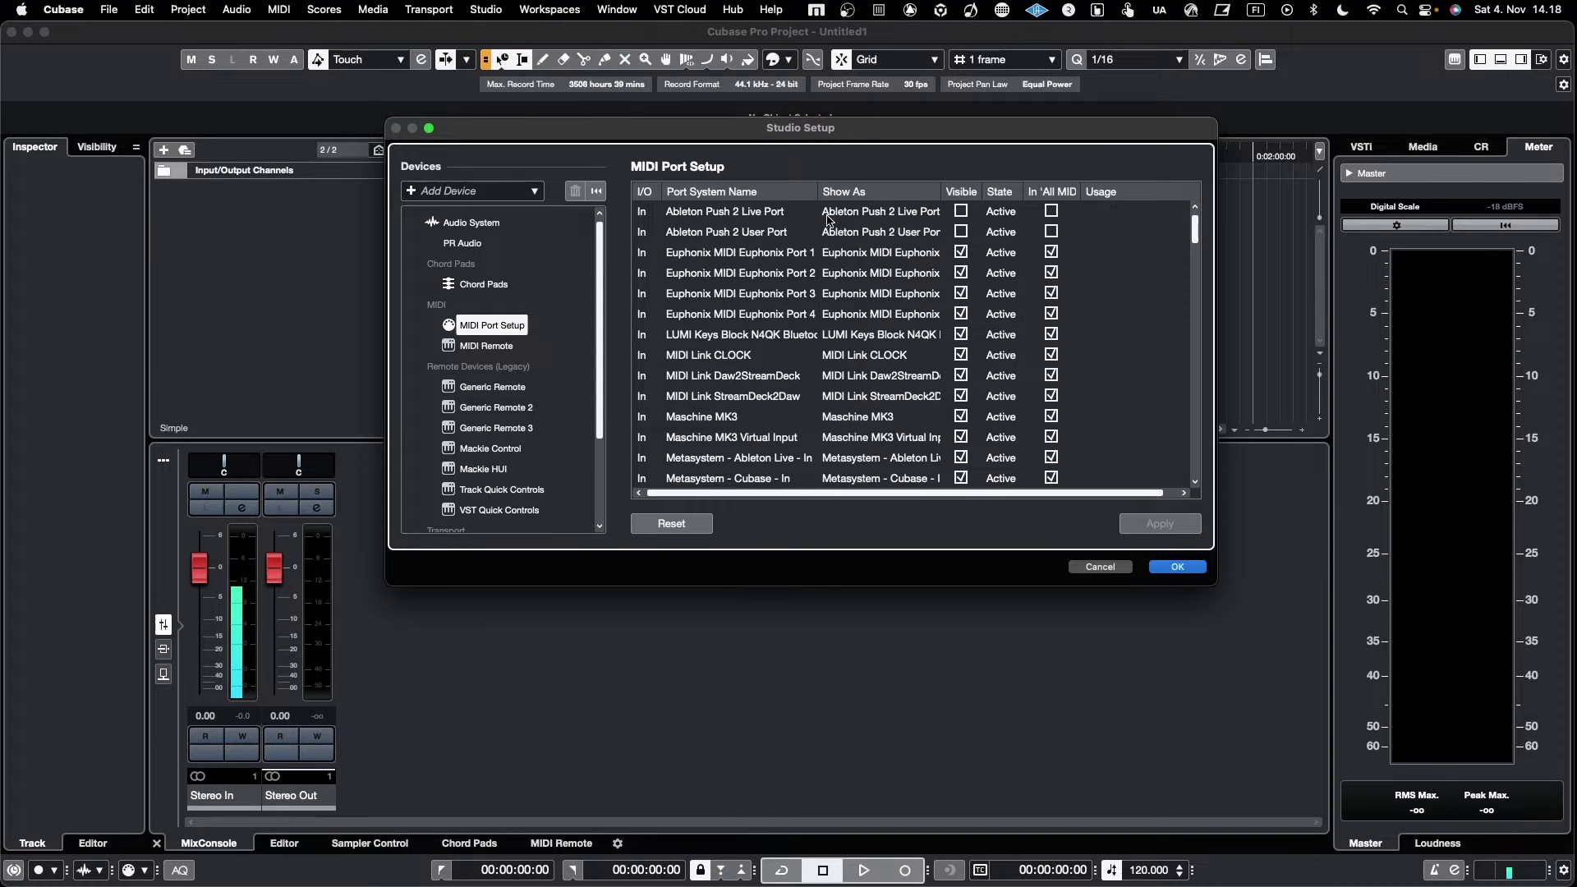
Widen the Show As column slightly and hide the Euphonix MIDI Euphonix input ports 1 to 4.
drag(939, 194, 952, 194)
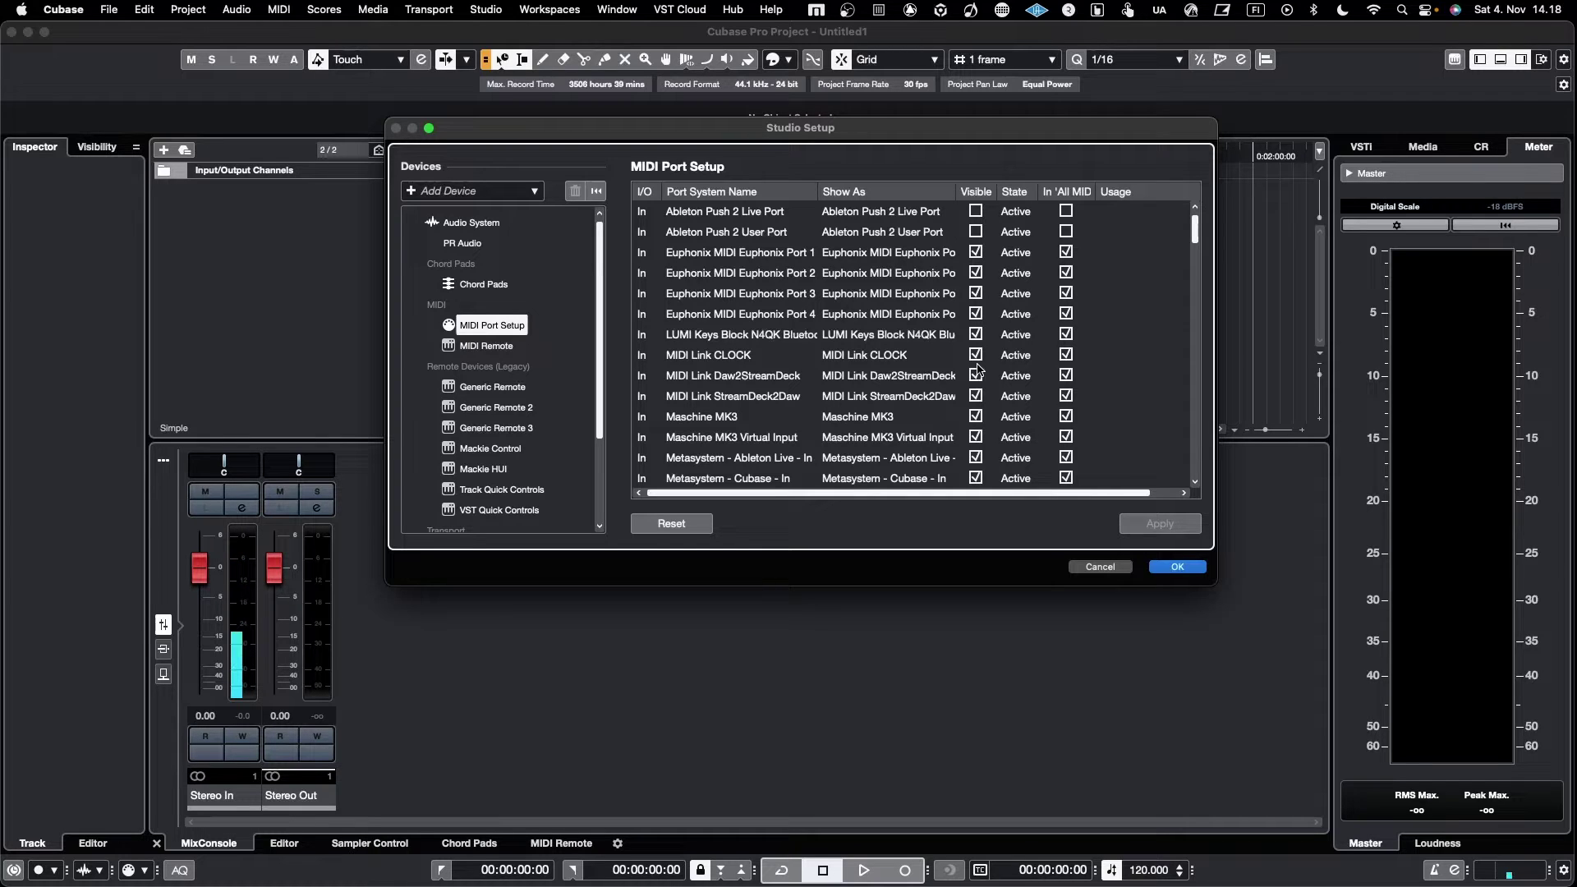
click(976, 252)
click(976, 273)
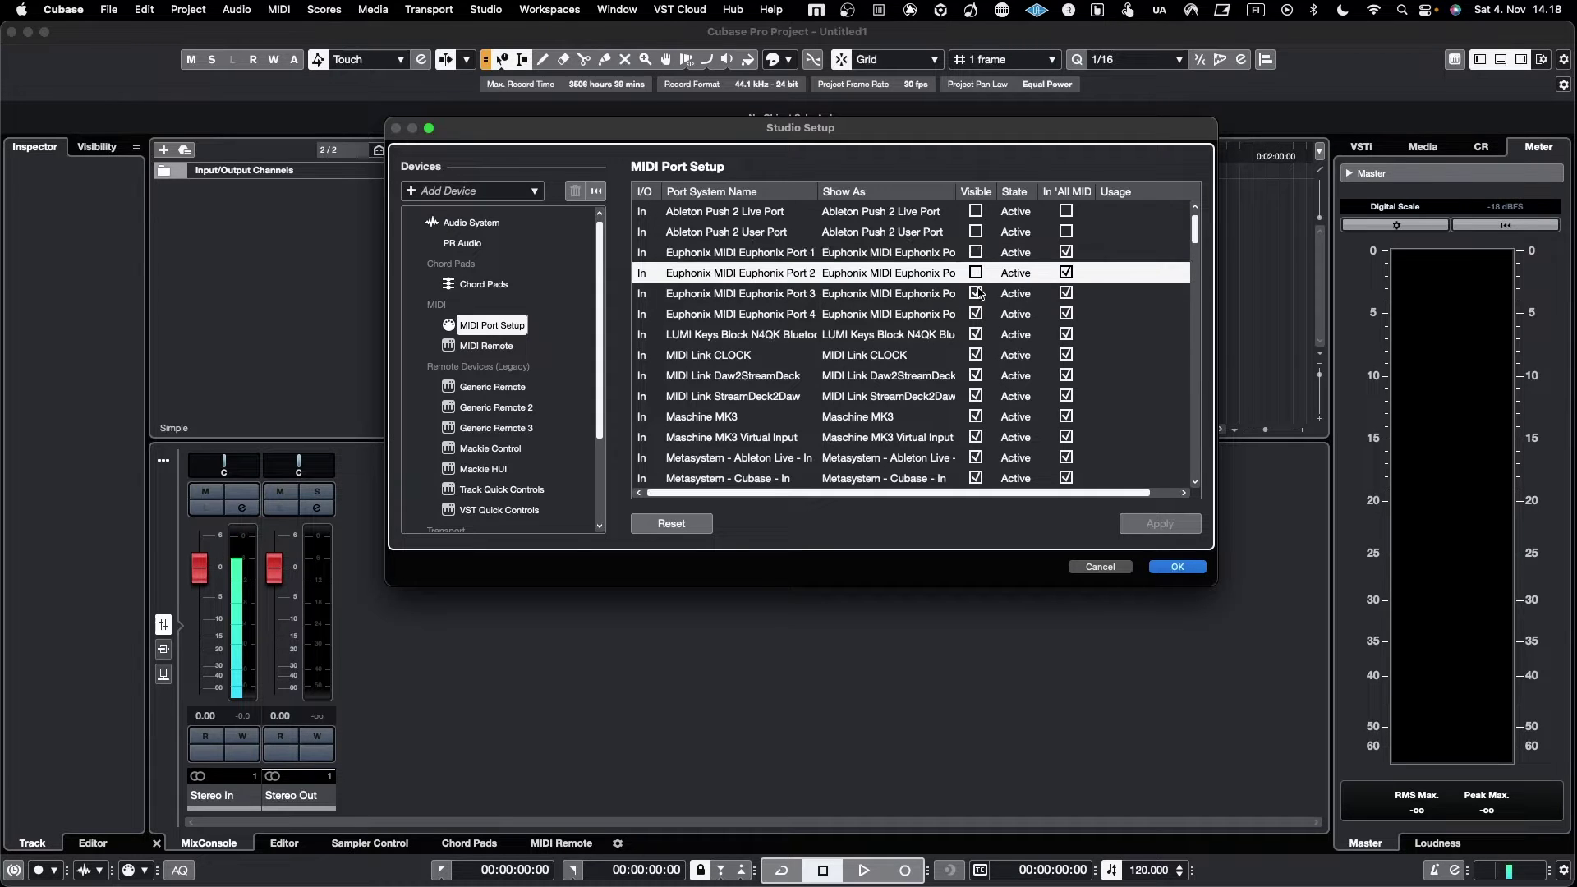
click(976, 294)
click(976, 314)
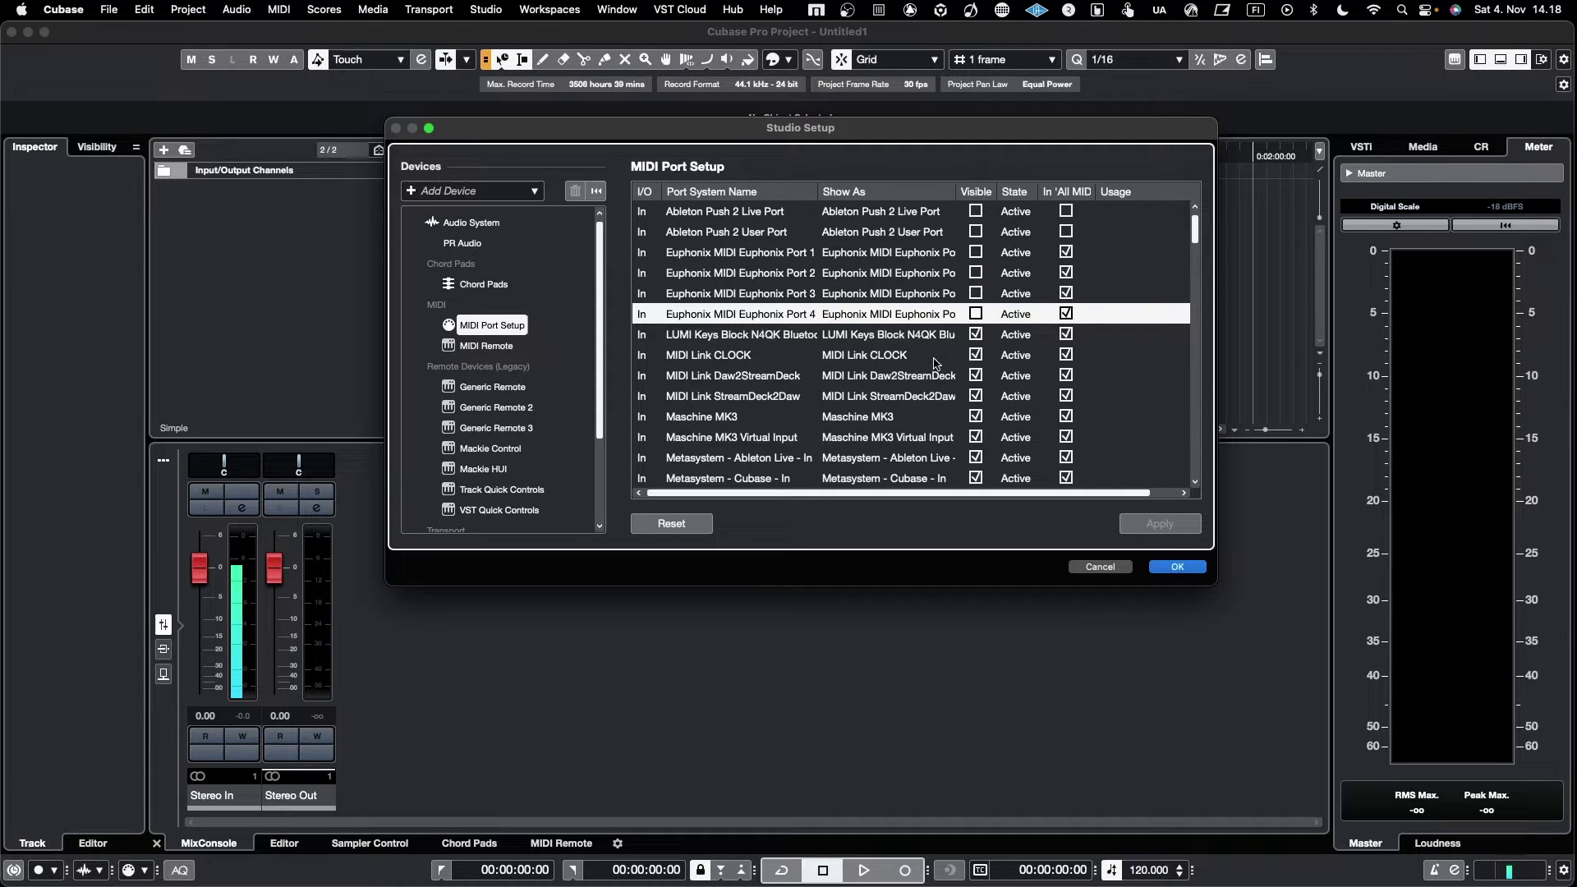
Hide the Metasystem Ableton Live, Logic and StudioOne input ports, cancelling the attempt to hide the Metasystem MIDI input.
scroll(935, 363, down, 1)
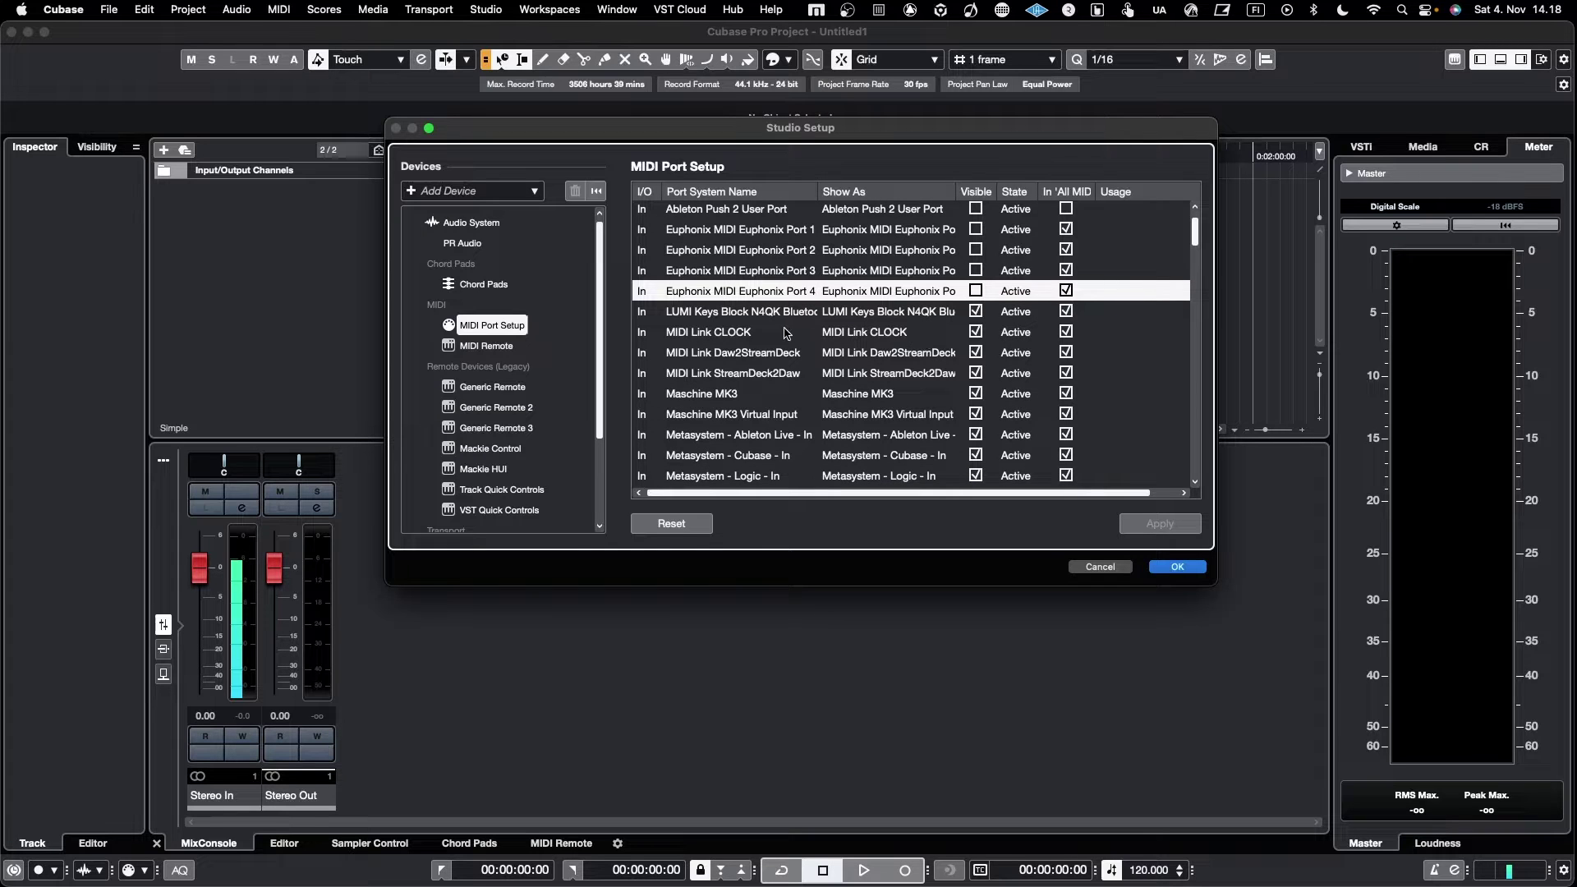
scroll(910, 312, down, 2)
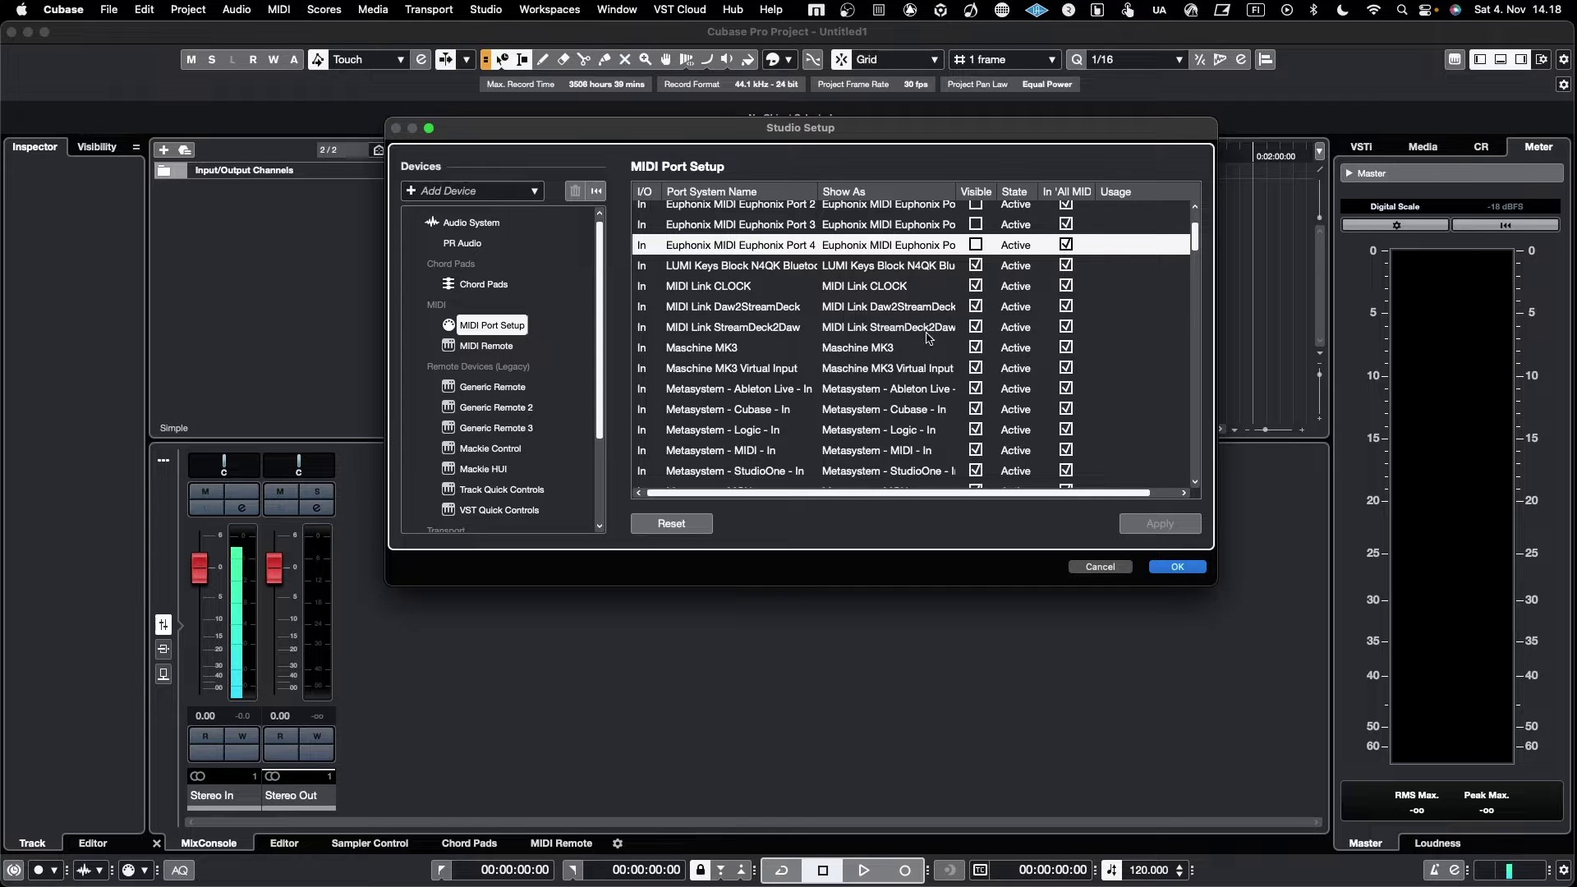
scroll(924, 361, down, 1)
scroll(910, 329, down, 1)
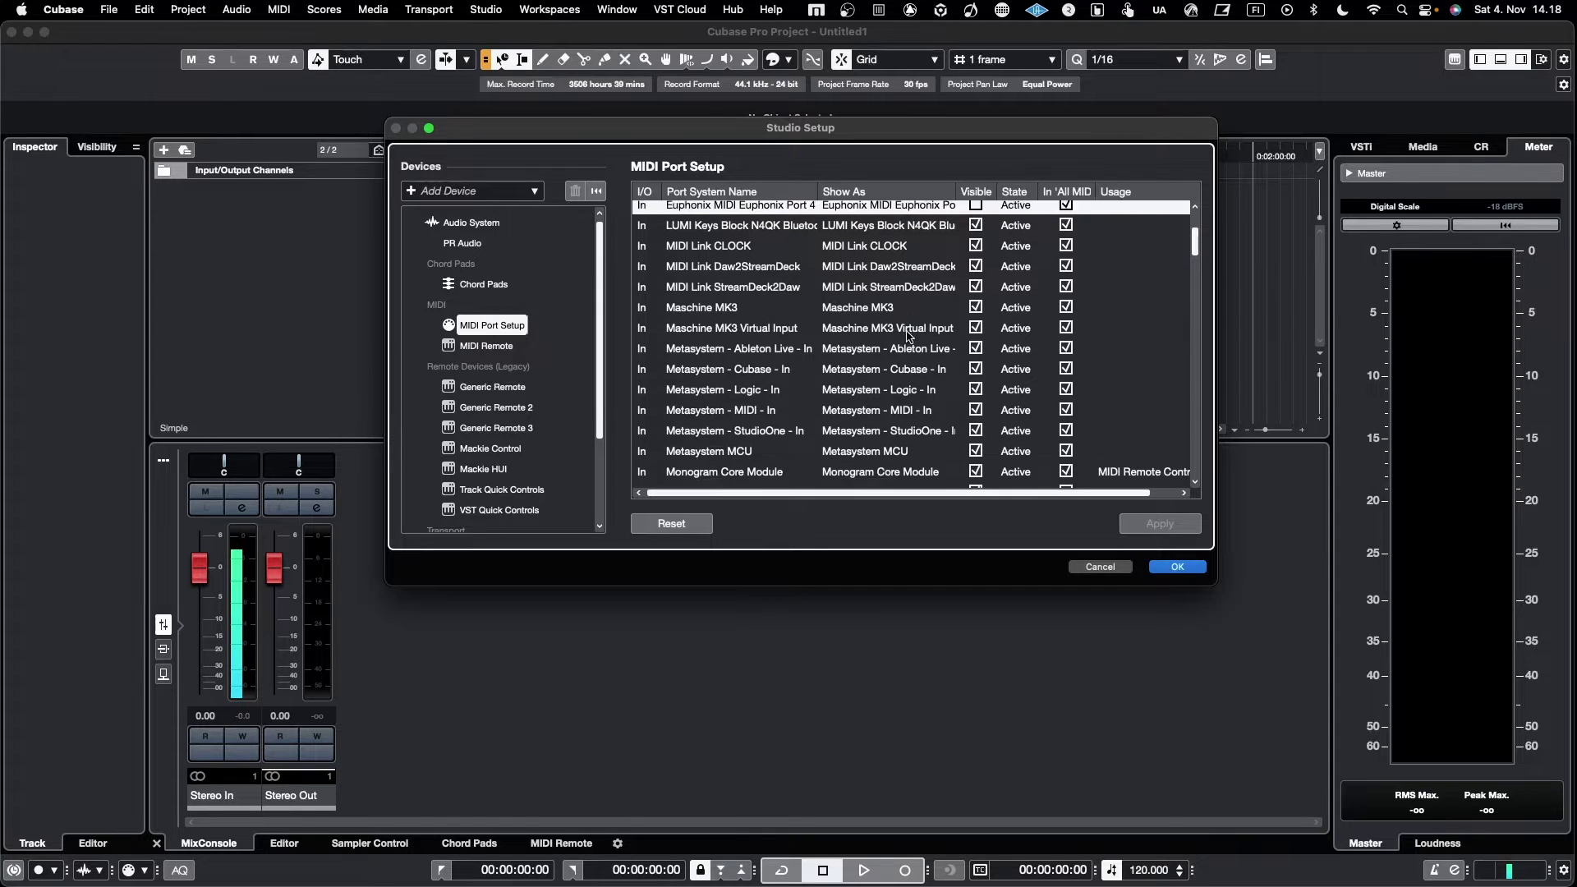
scroll(862, 346, down, 1)
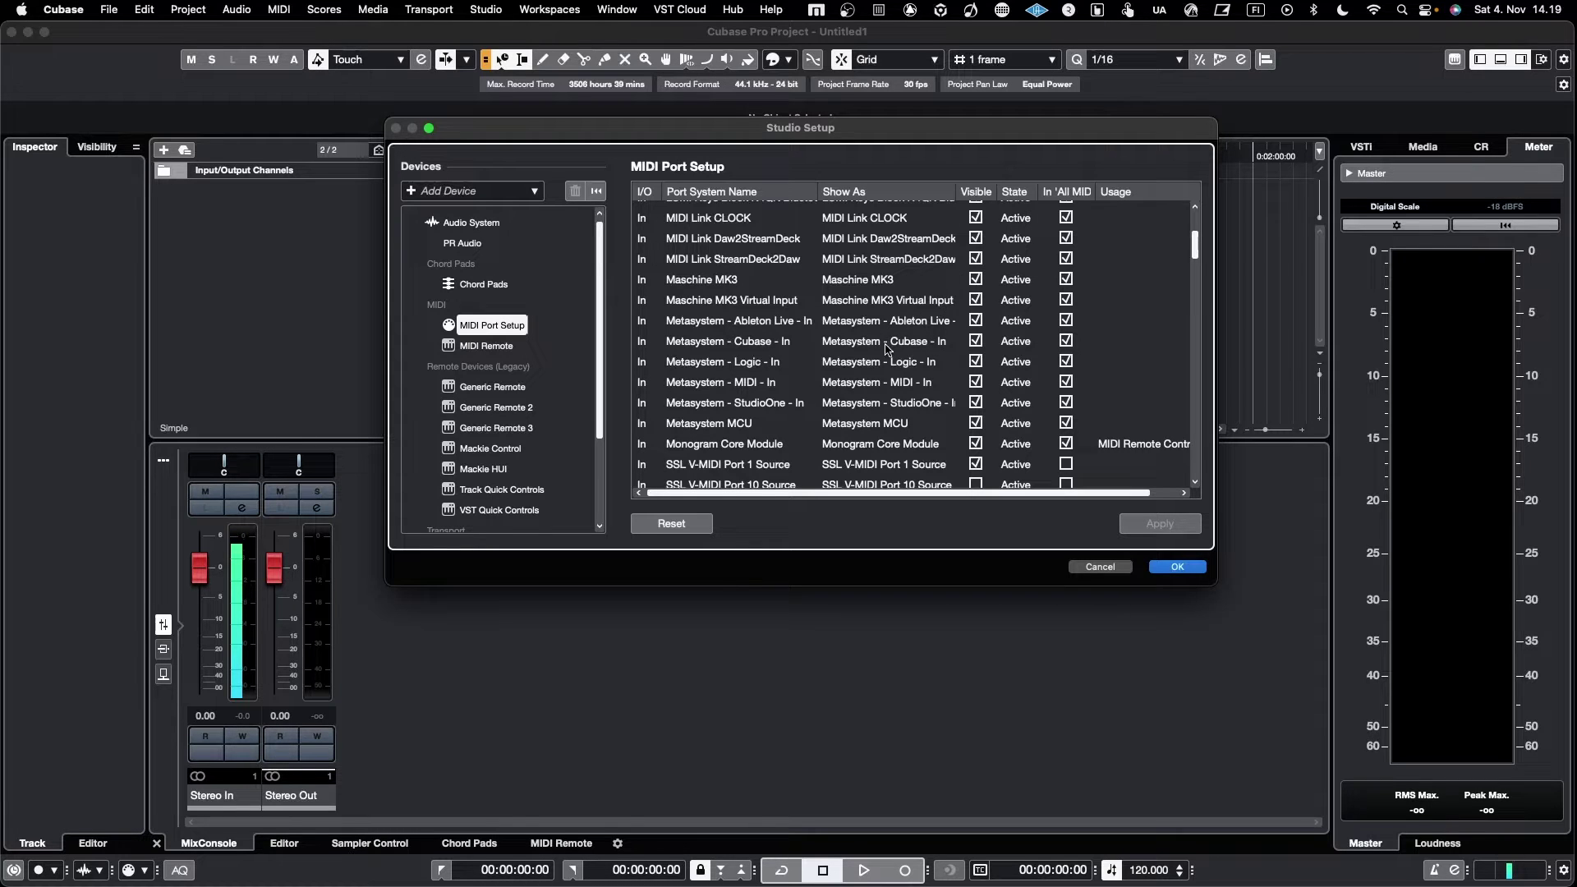
click(976, 320)
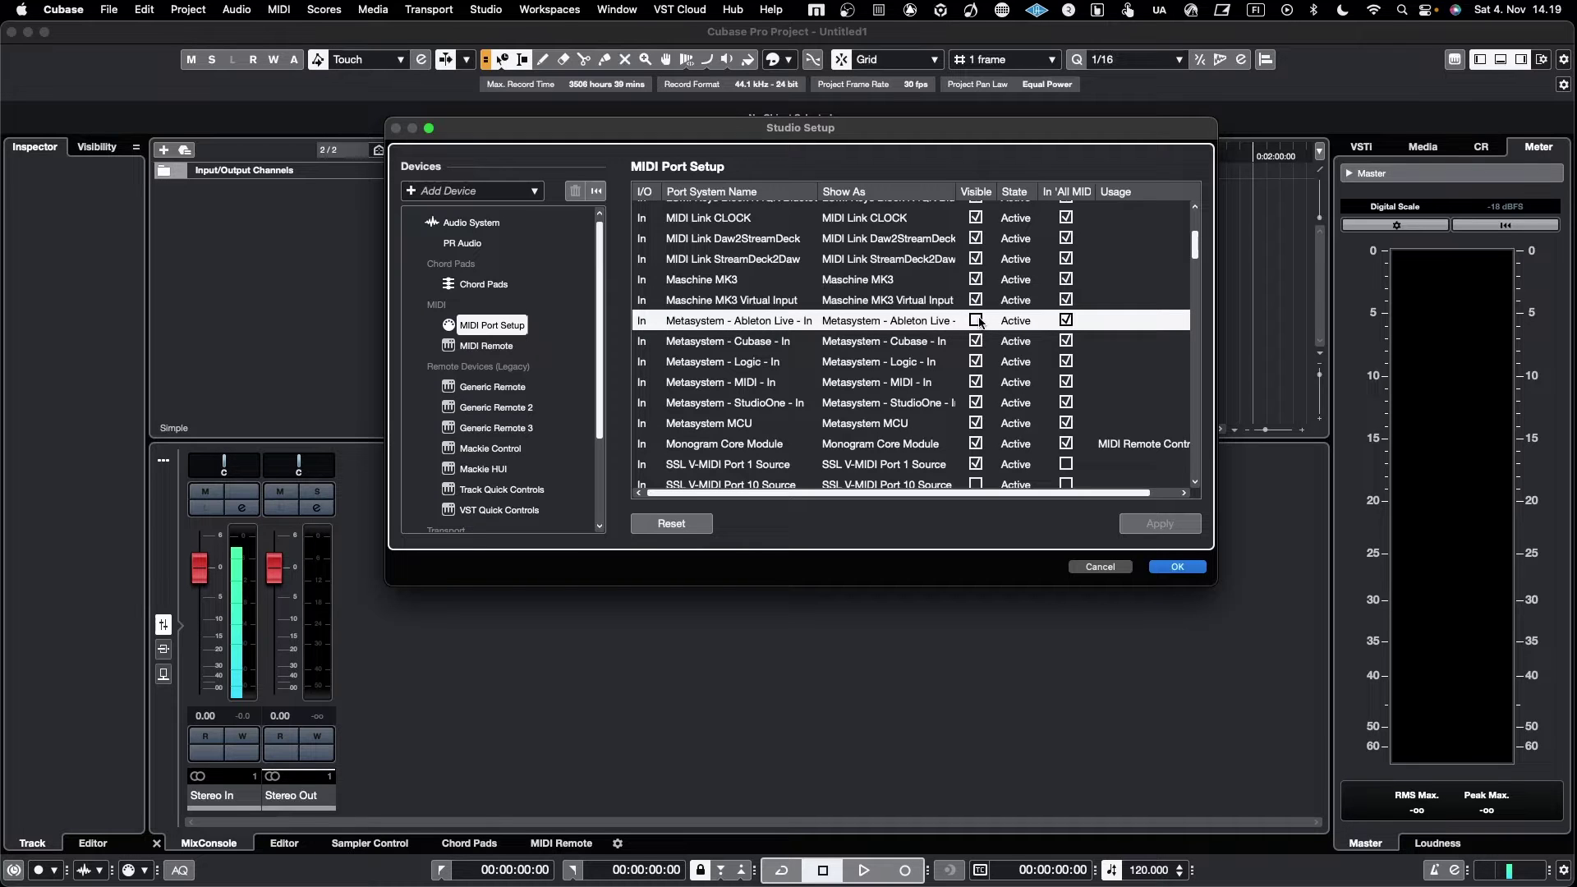
click(975, 361)
click(975, 382)
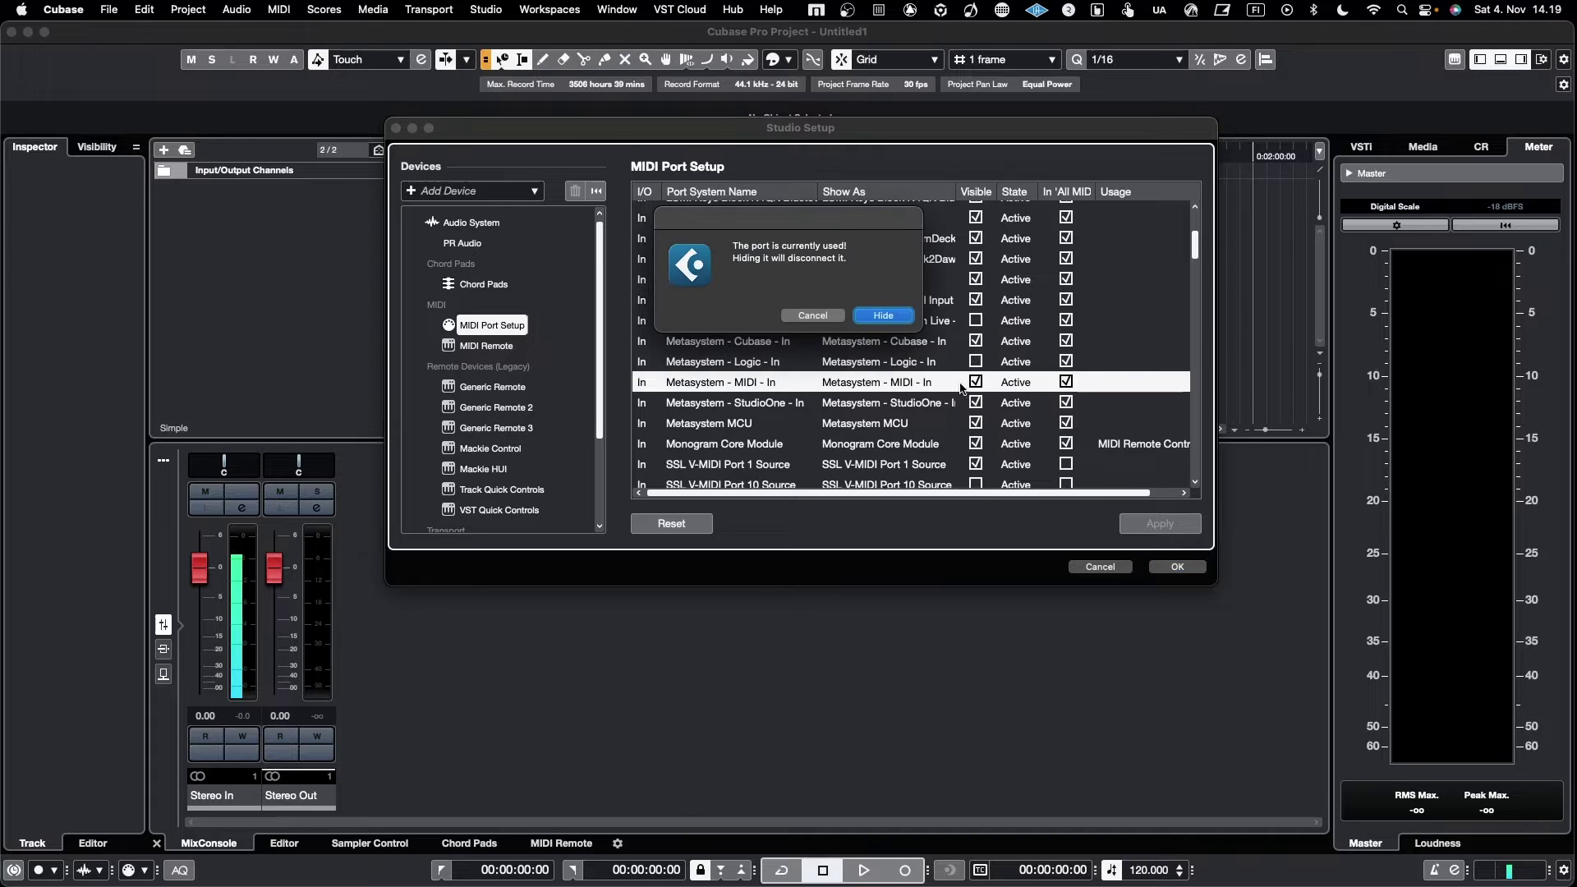
click(831, 319)
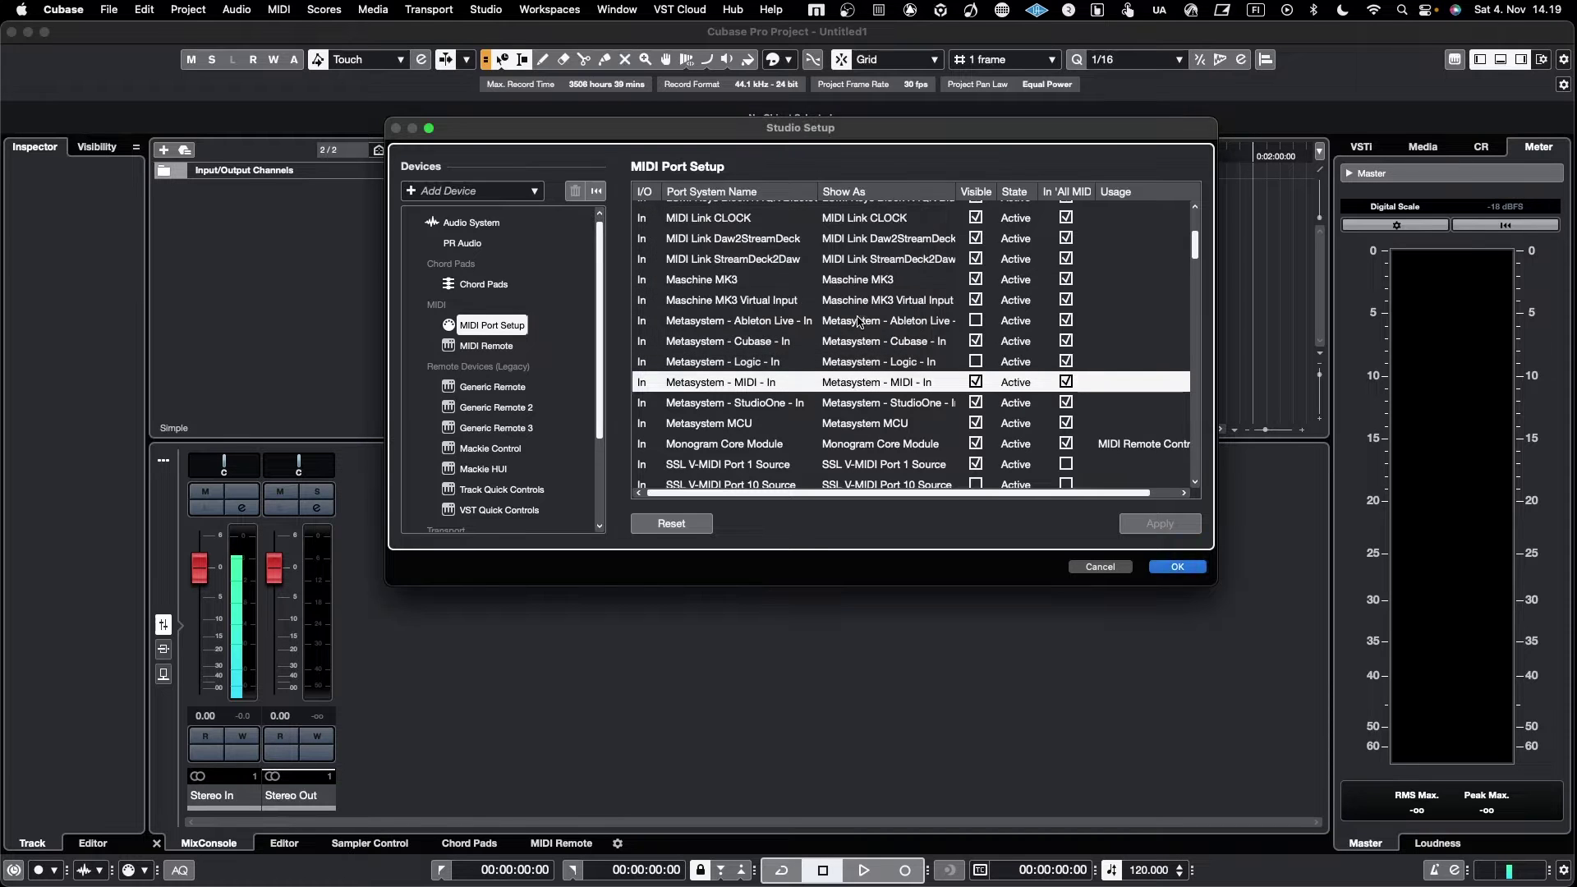
click(975, 403)
Hide the V-Control Midi Mode, V-PlugIn, XT2, XT3 and XT4 input ports and the V-Pan 1 and V-Pan 2 inputs.
scroll(955, 422, down, 2)
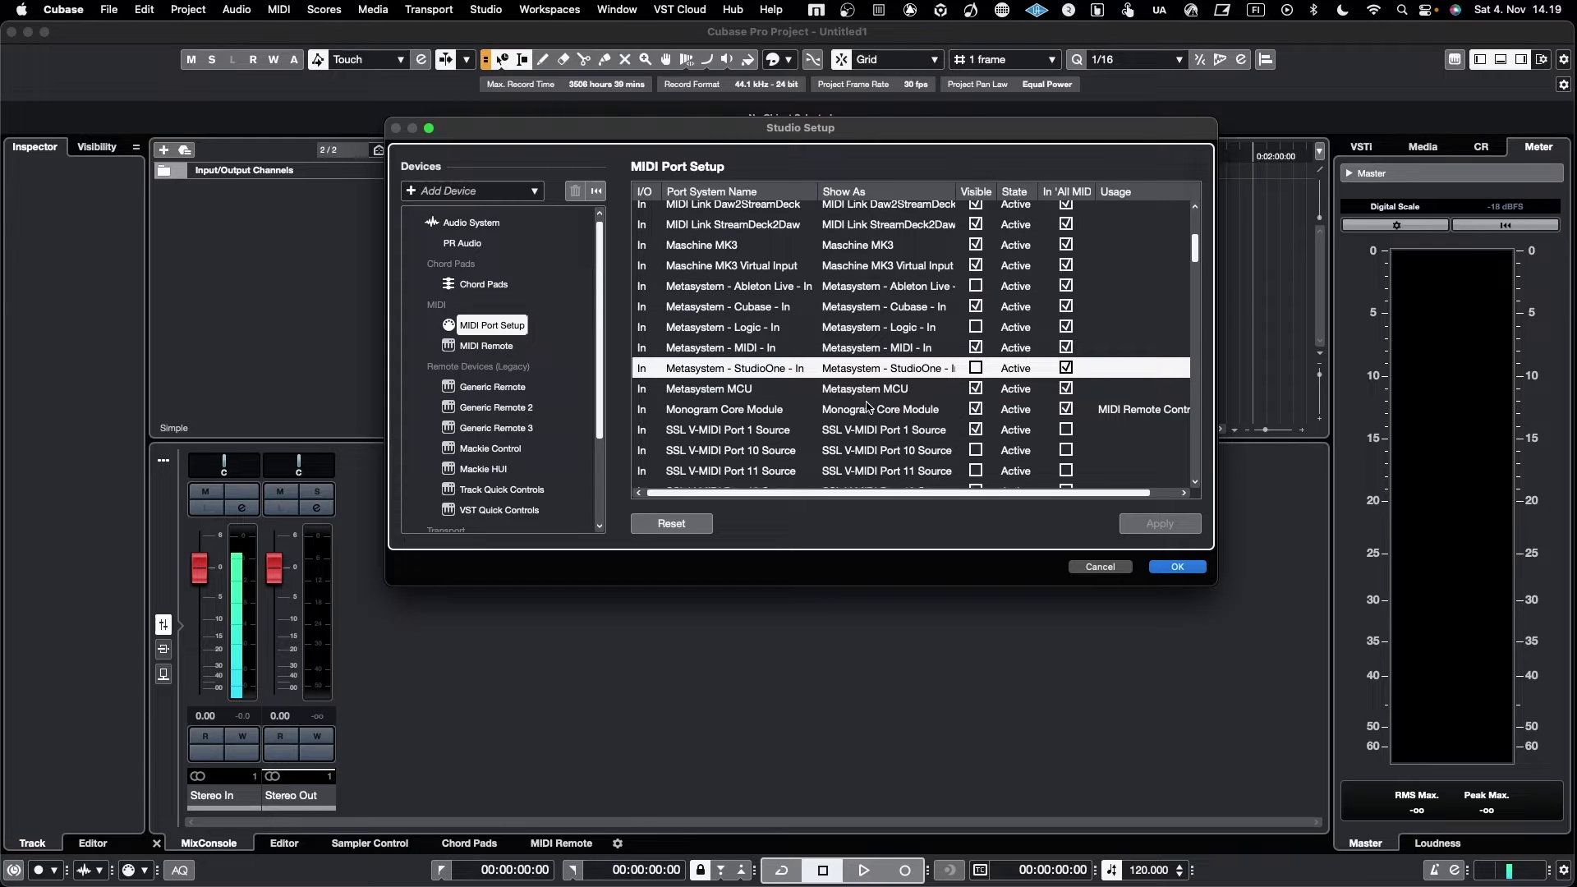
scroll(919, 396, down, 2)
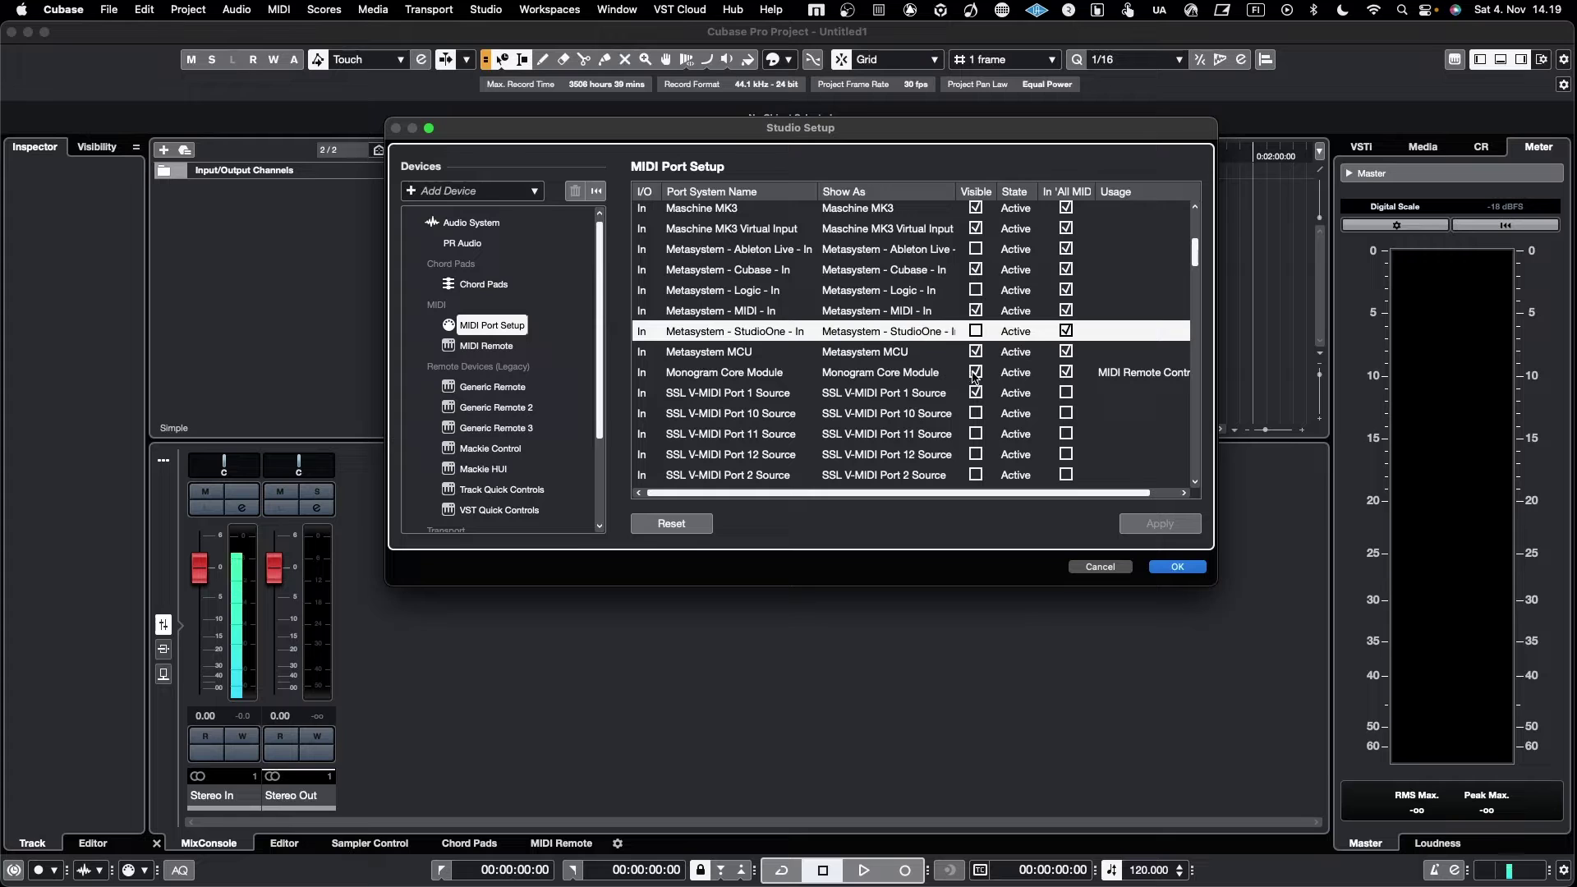
scroll(900, 377, down, 3)
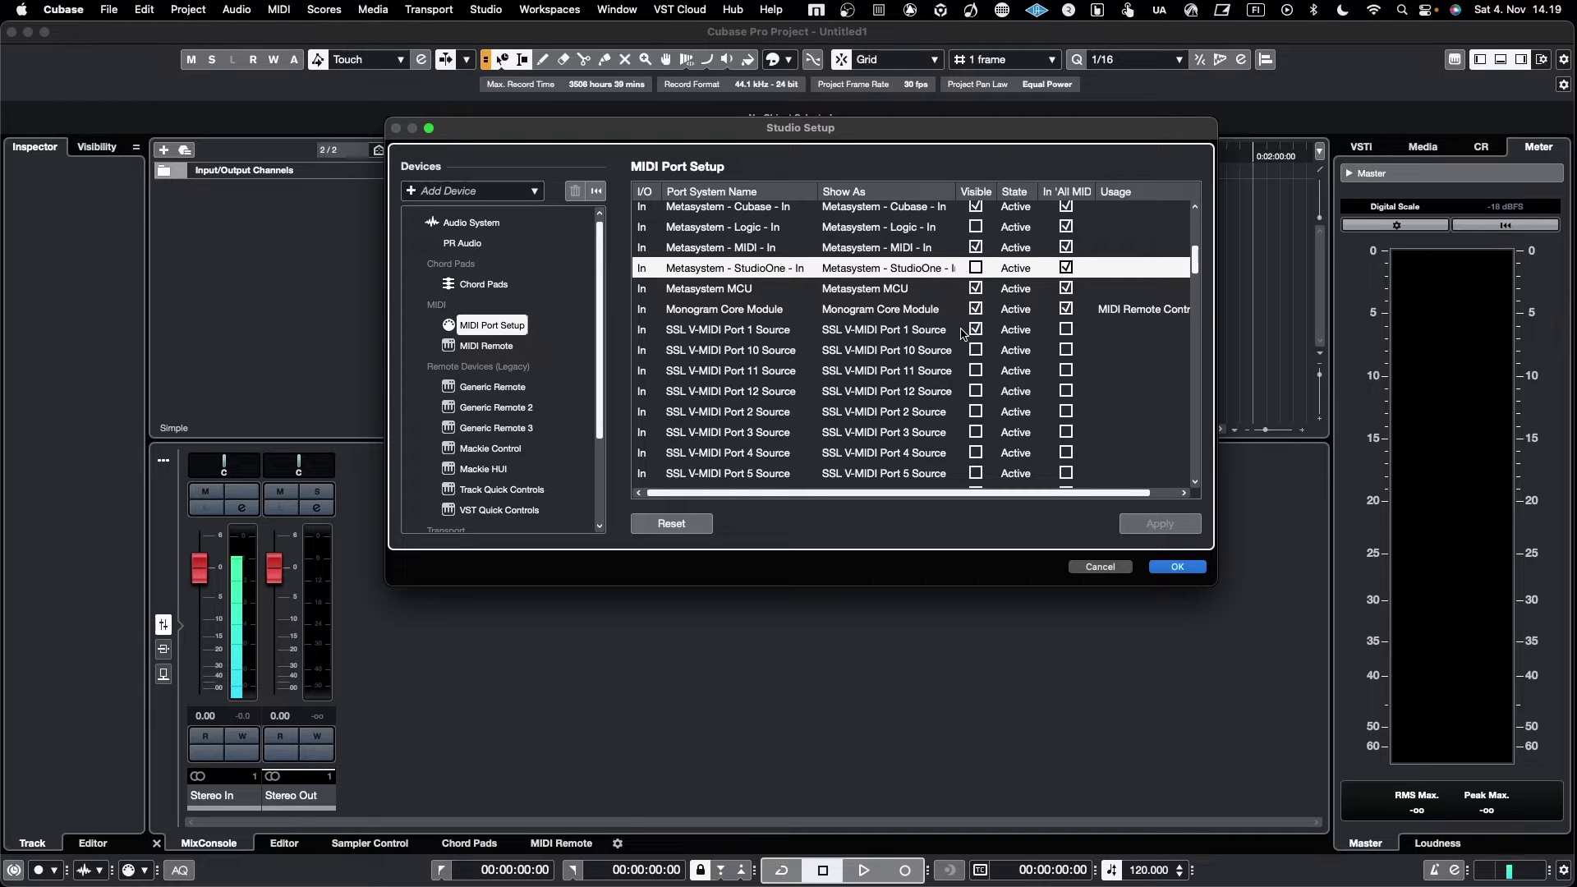
scroll(966, 384, down, 5)
scroll(966, 384, down, 5)
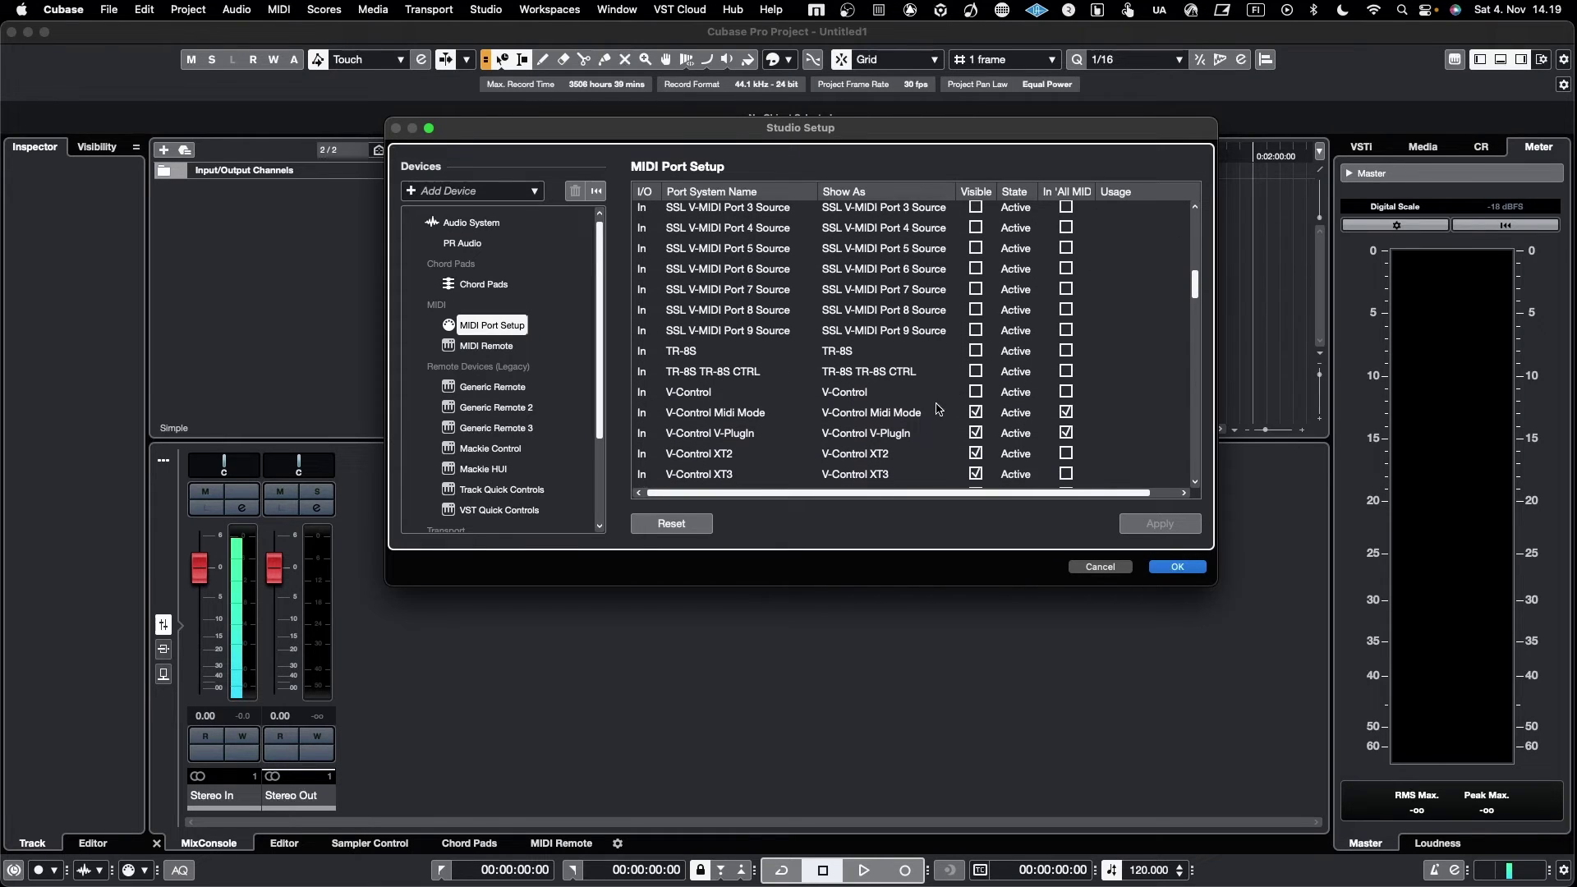
scroll(939, 408, down, 1)
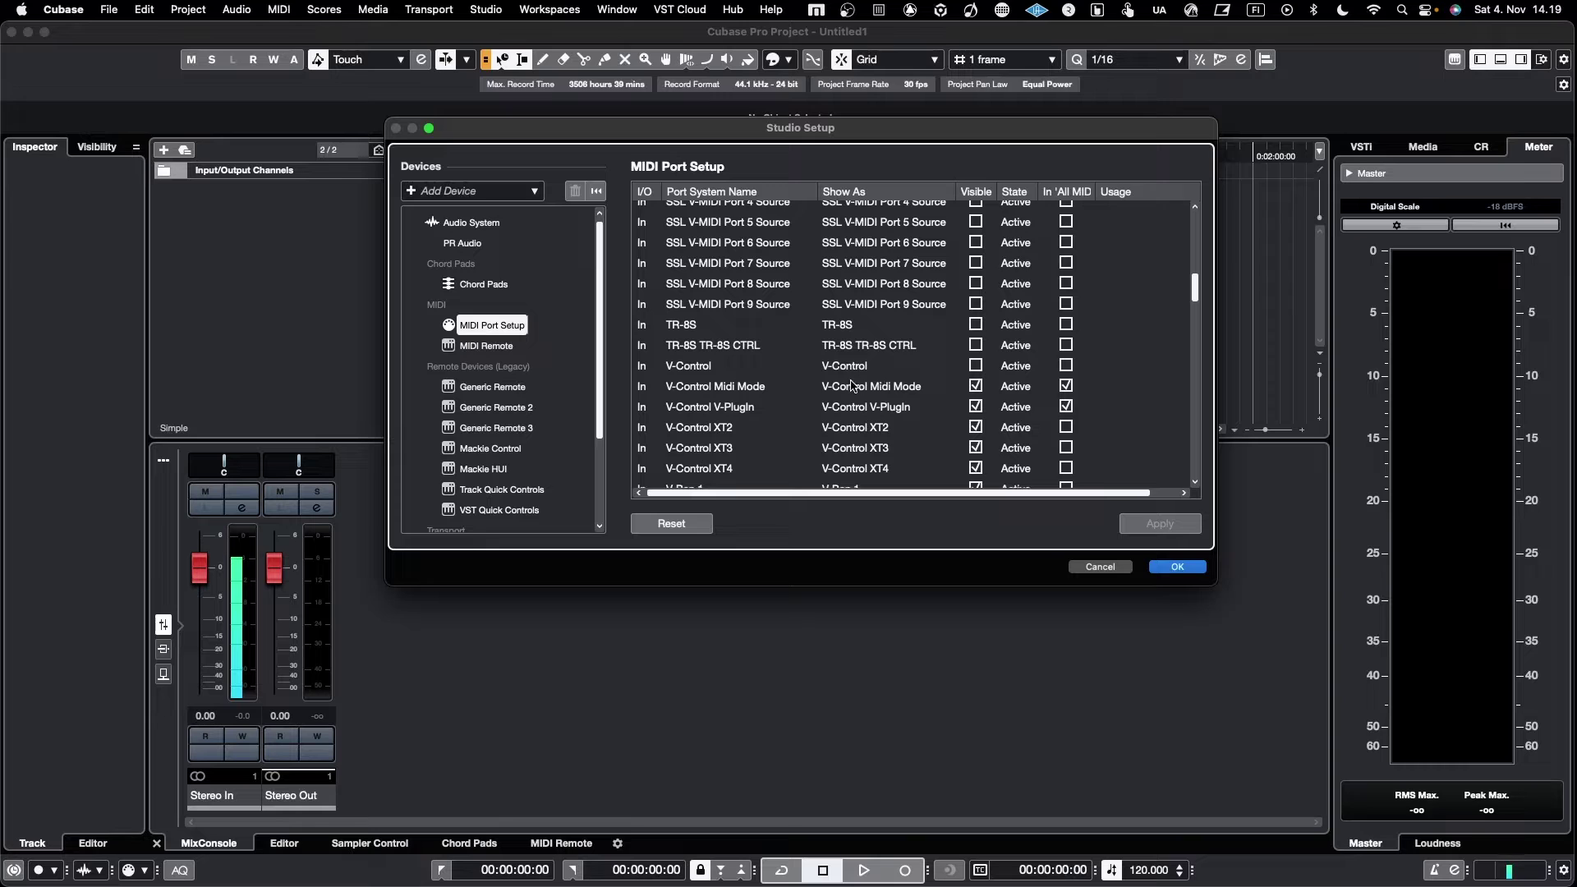
scroll(920, 392, down, 2)
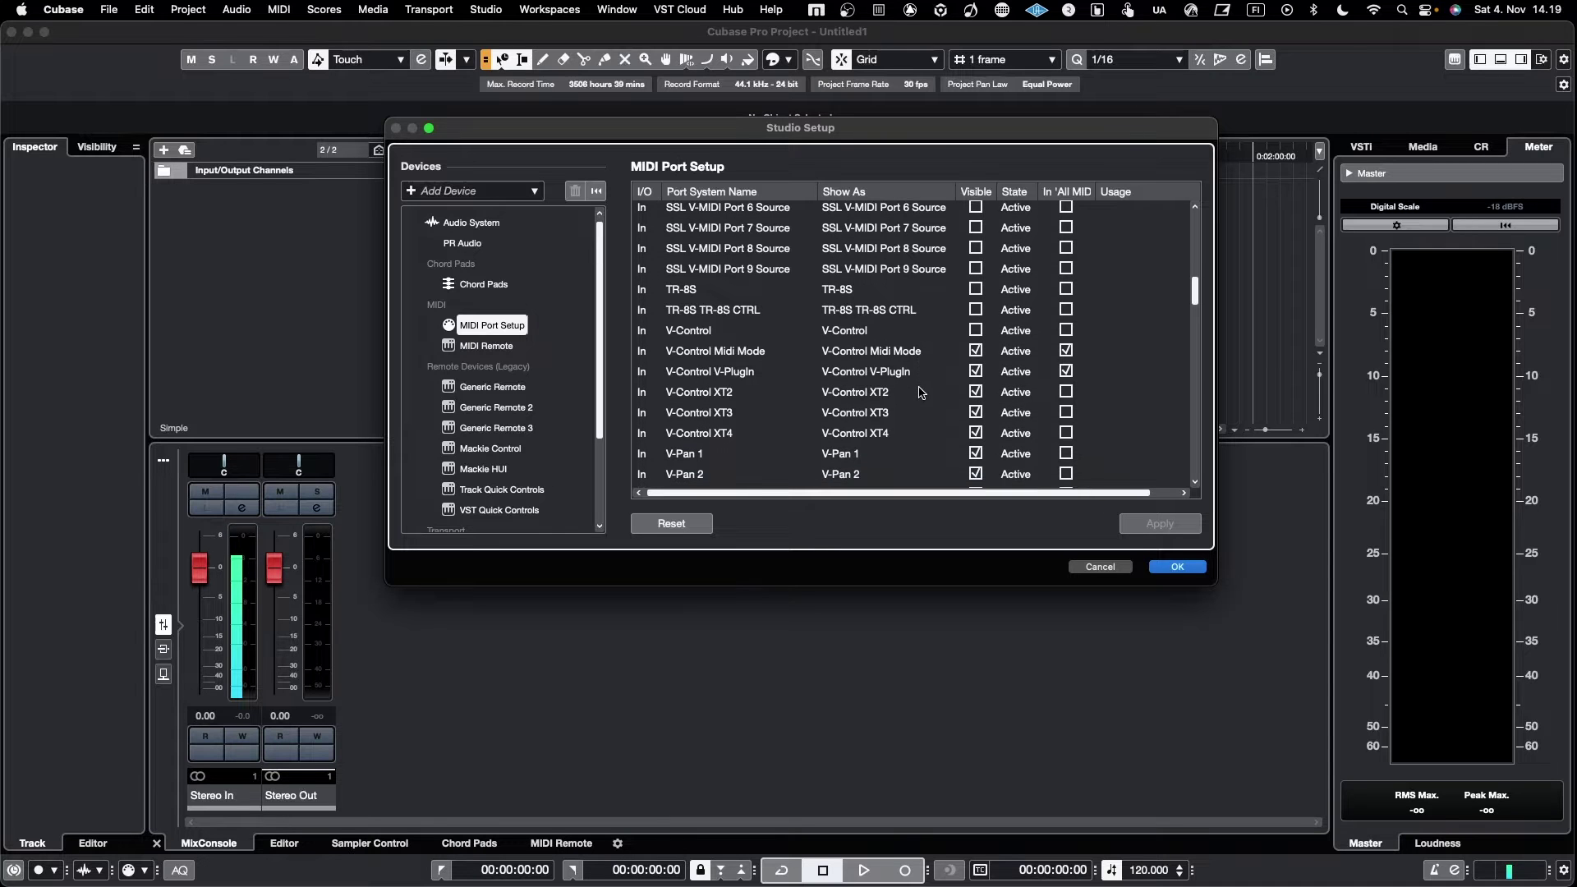
scroll(921, 391, down, 1)
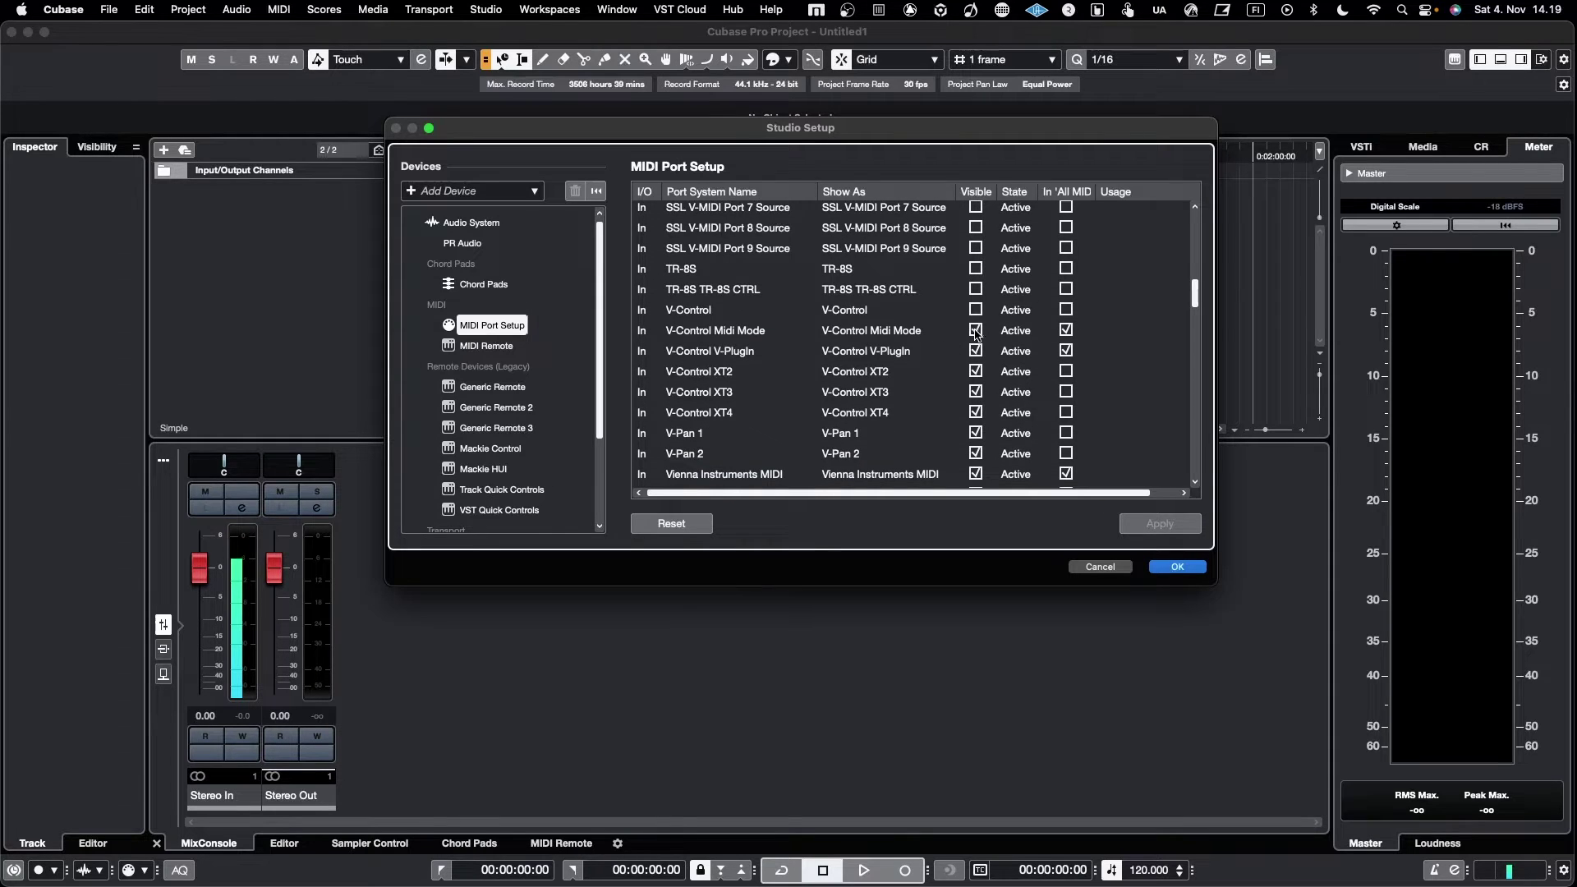
click(977, 331)
click(977, 352)
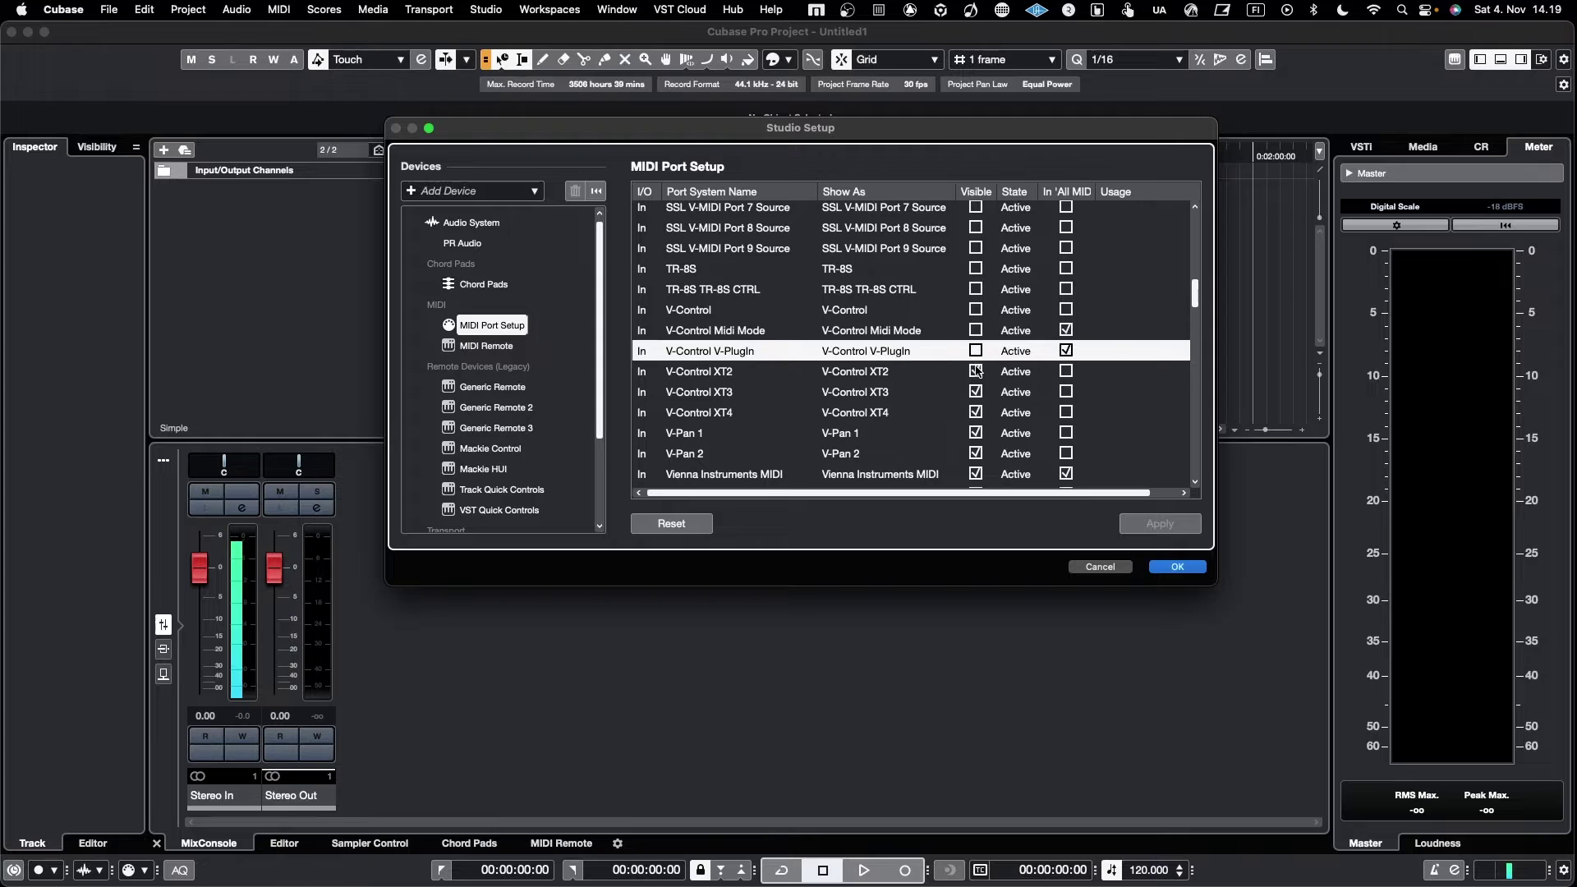
click(976, 371)
click(977, 391)
click(976, 412)
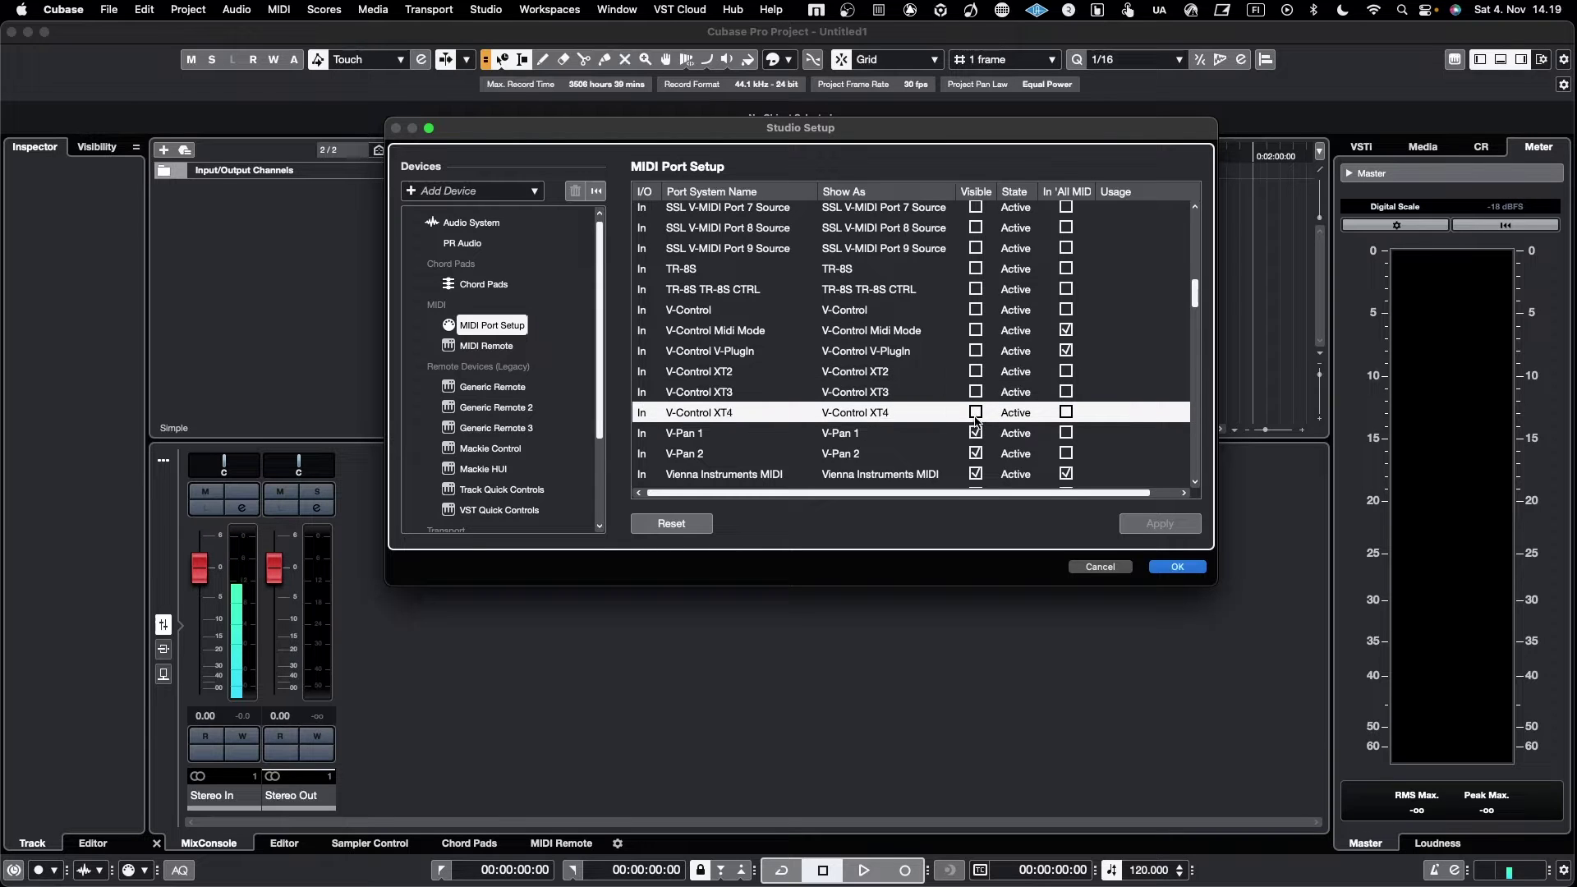
click(976, 432)
click(977, 453)
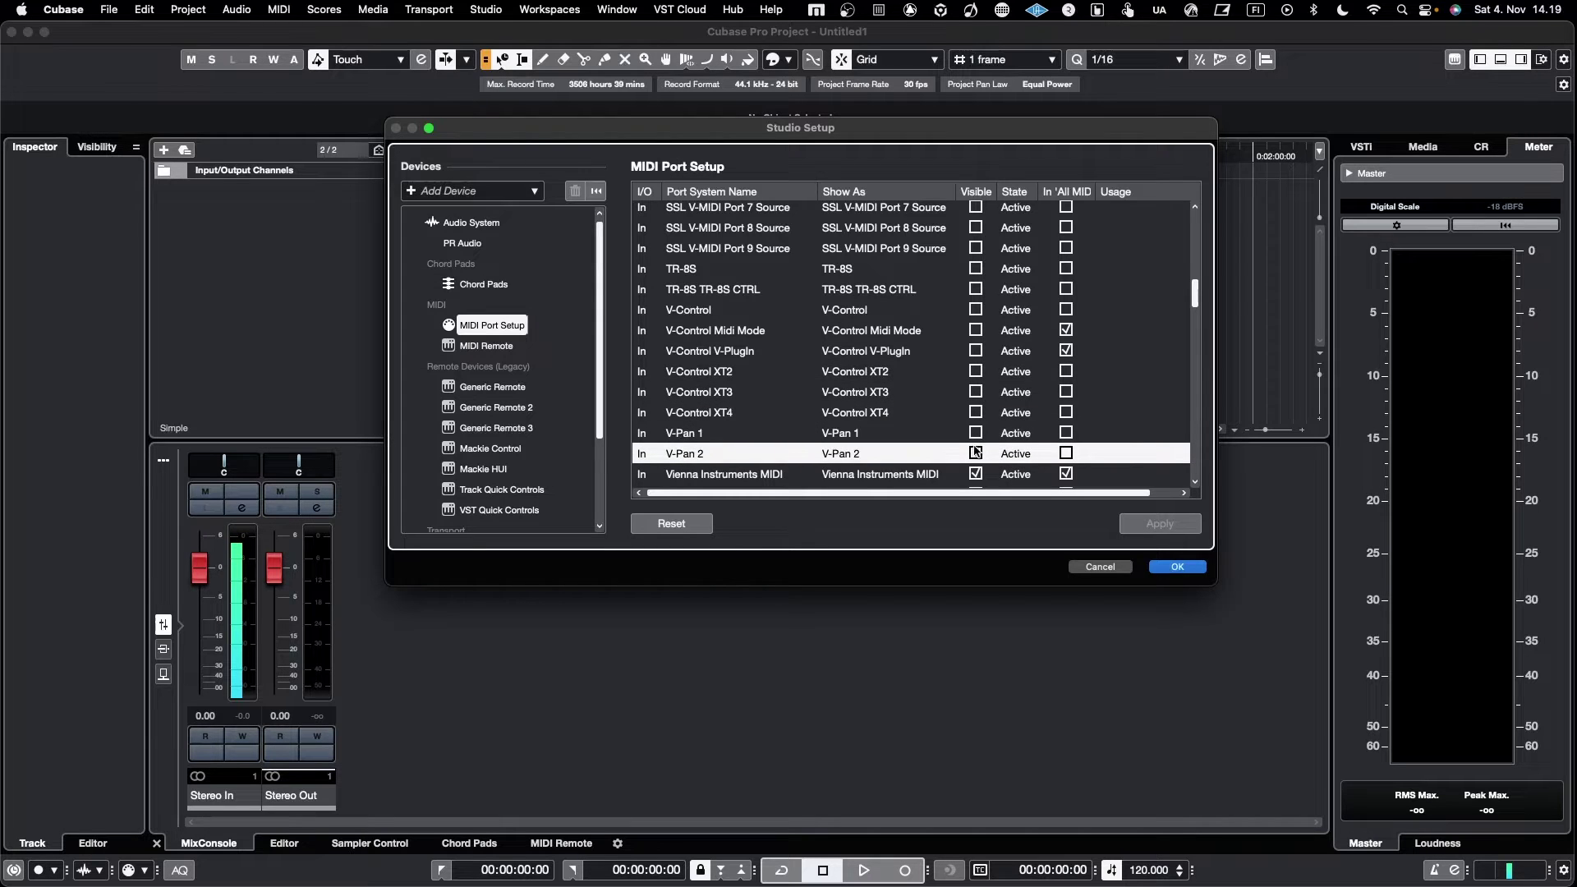
Hide the mioXL input ports ALL IN/OUT, DIN6, HST 1 to HST 7, JD-990 and MAC MINI.
scroll(975, 452, down, 5)
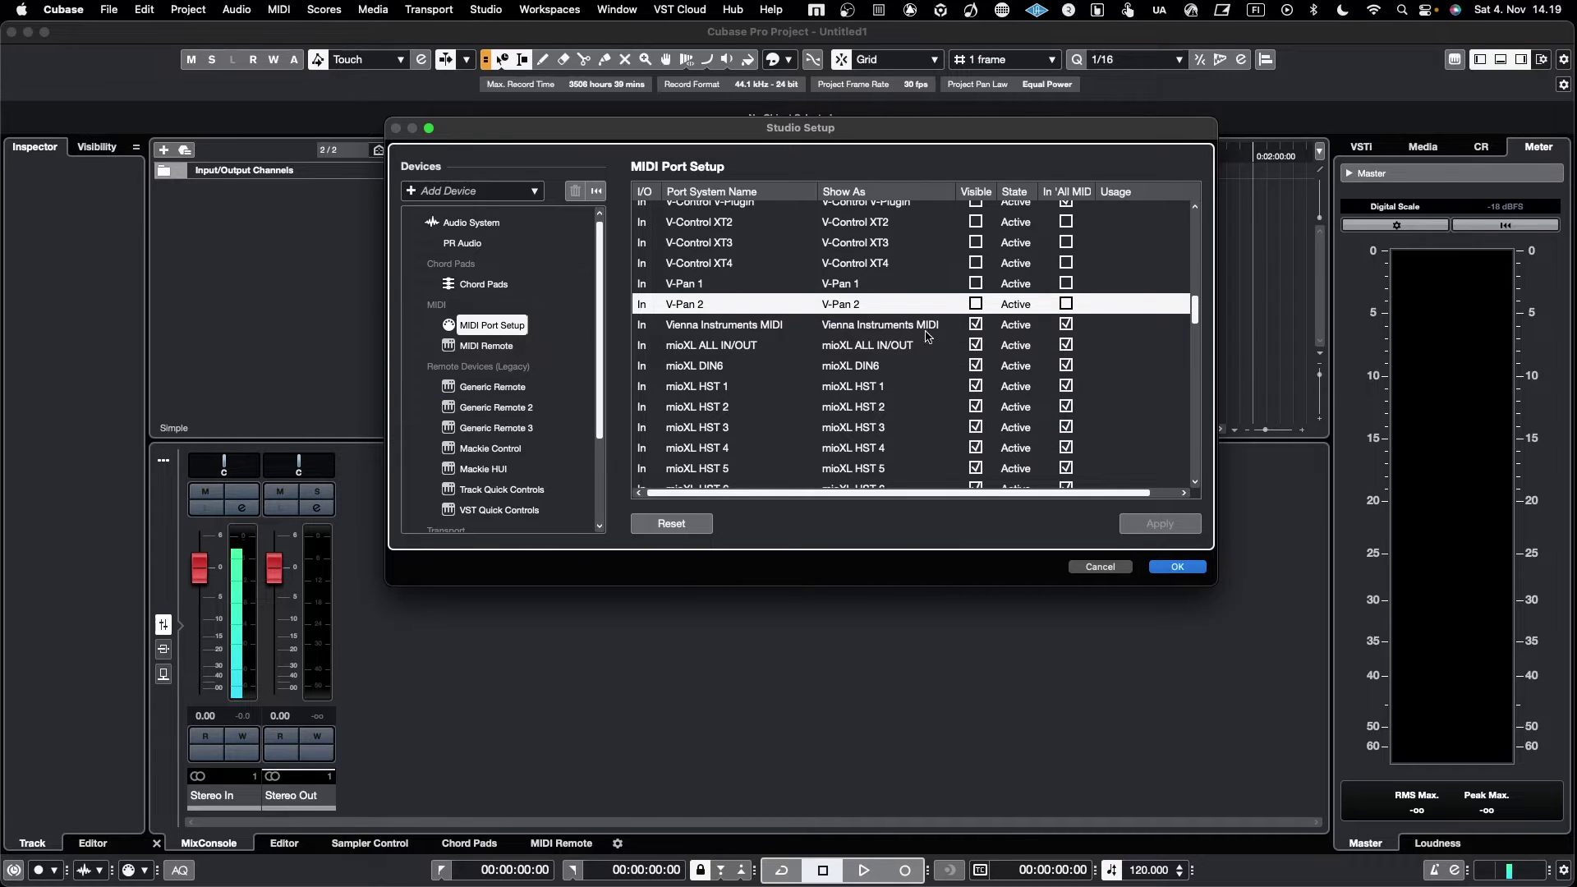
click(976, 347)
click(977, 366)
click(977, 387)
scroll(978, 393, down, 1)
scroll(976, 392, down, 1)
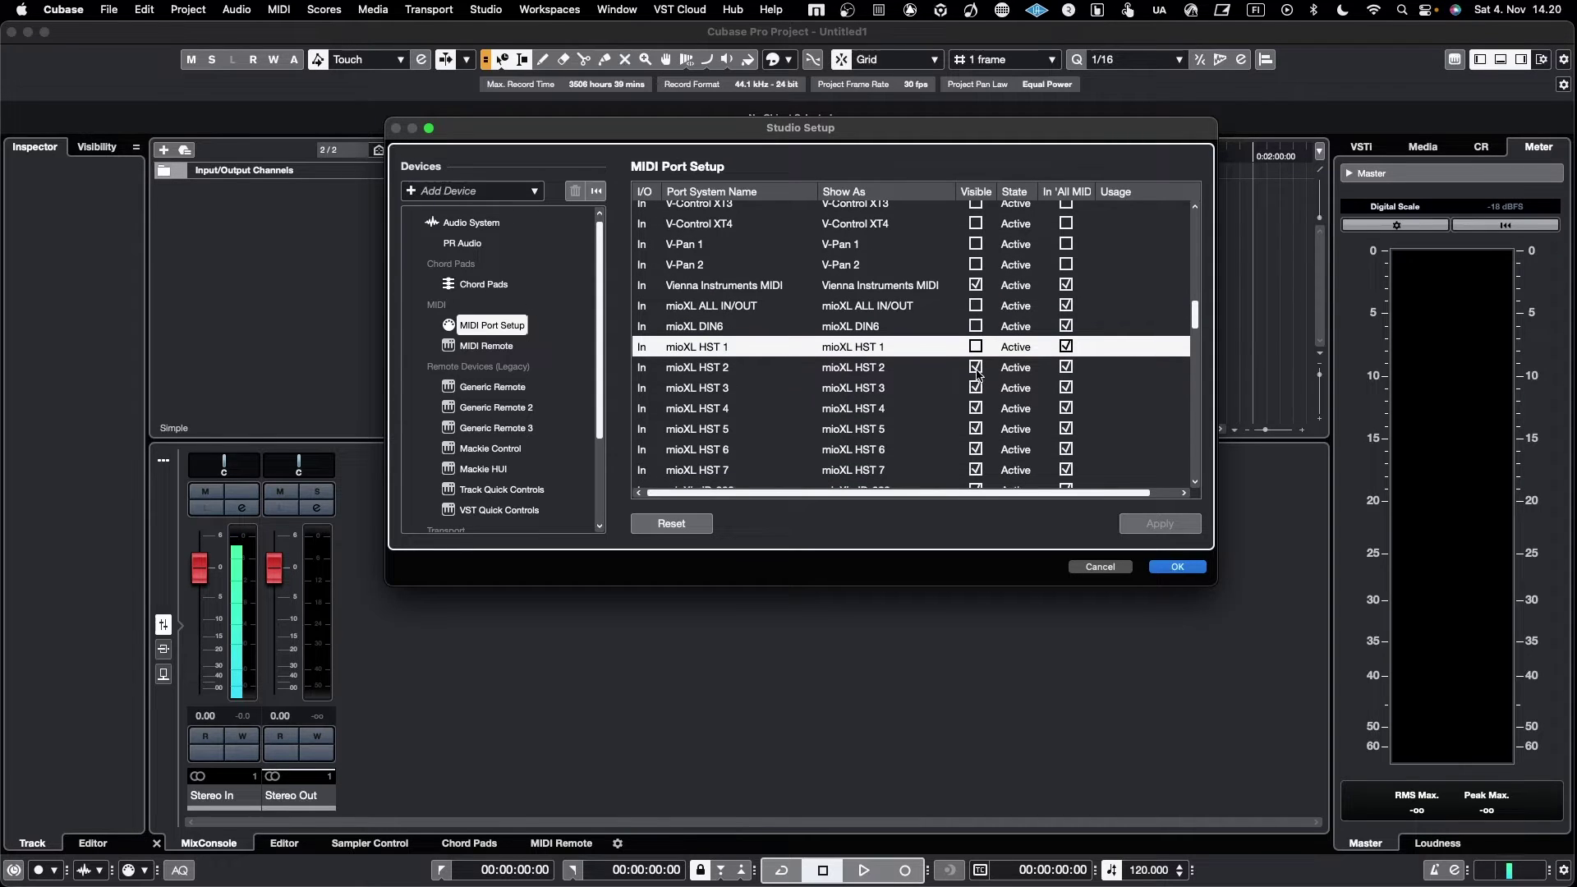
click(976, 367)
click(976, 388)
click(976, 408)
scroll(976, 386, down, 3)
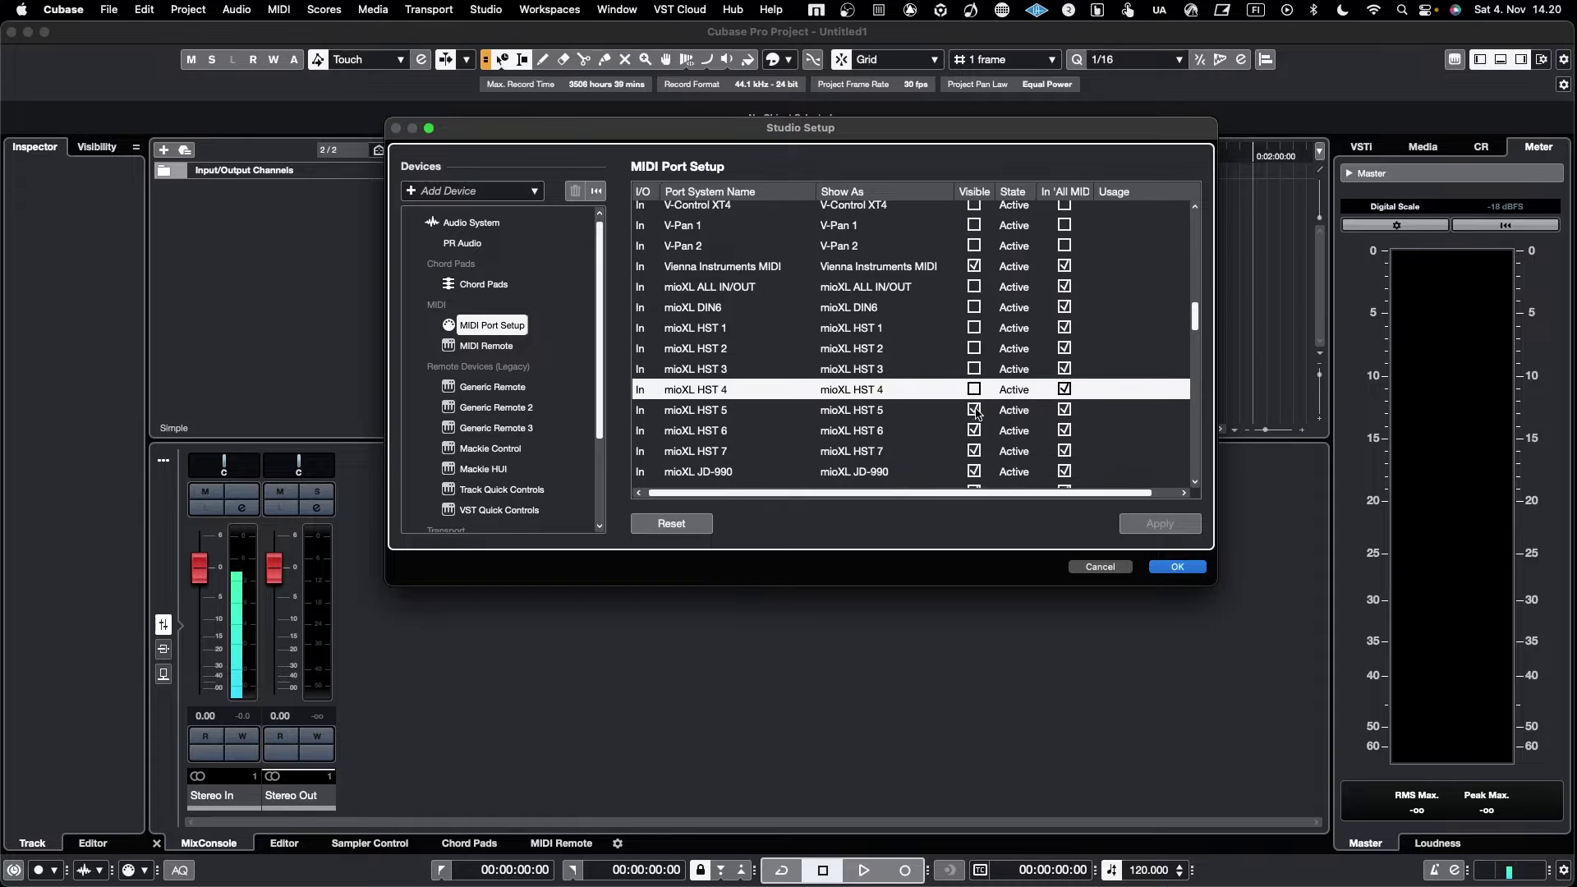
click(976, 372)
click(975, 390)
click(976, 411)
scroll(976, 412, down, 1)
click(977, 412)
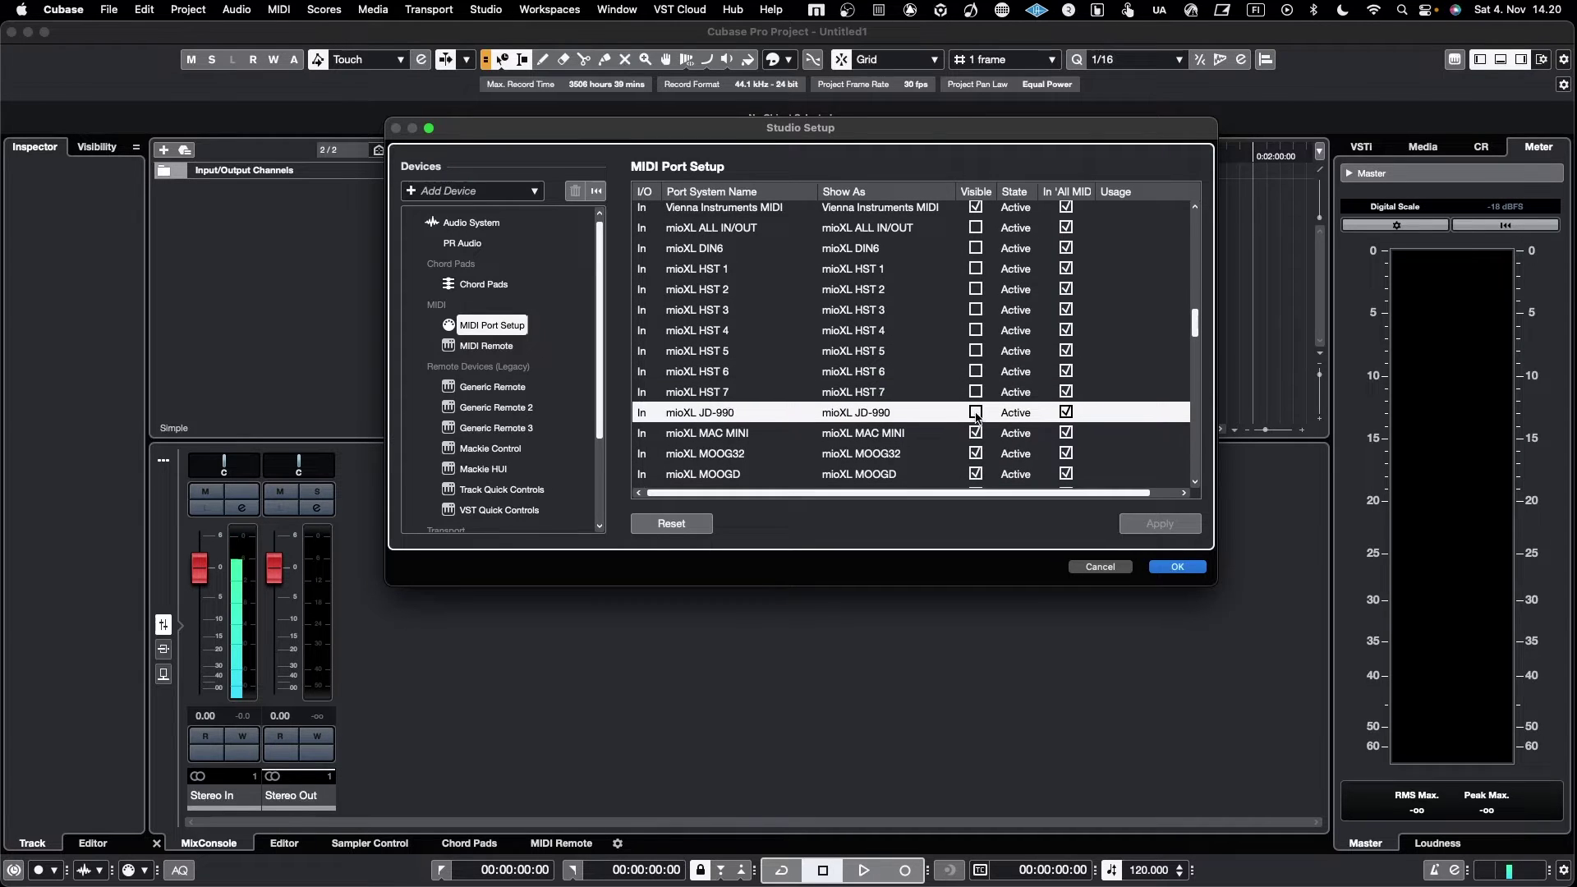
click(976, 433)
Exclude the mioXL ALL IN/OUT, DIN6 and HST 1 to HST 4 input ports from All MIDI.
scroll(976, 438, up, 1)
scroll(975, 439, up, 2)
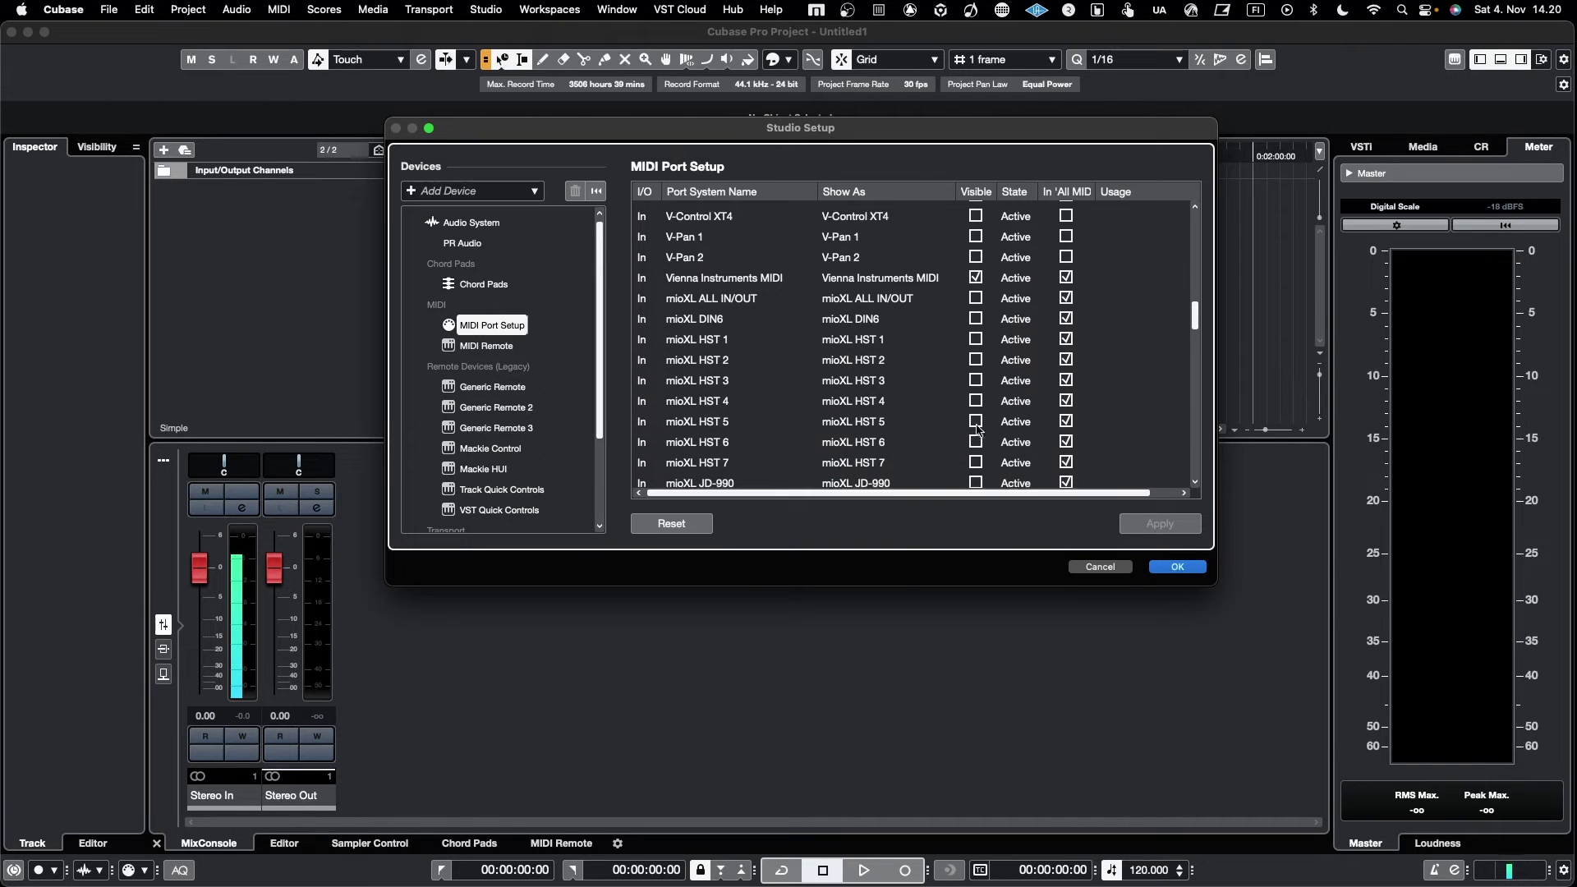
click(1066, 299)
click(1066, 318)
click(1066, 339)
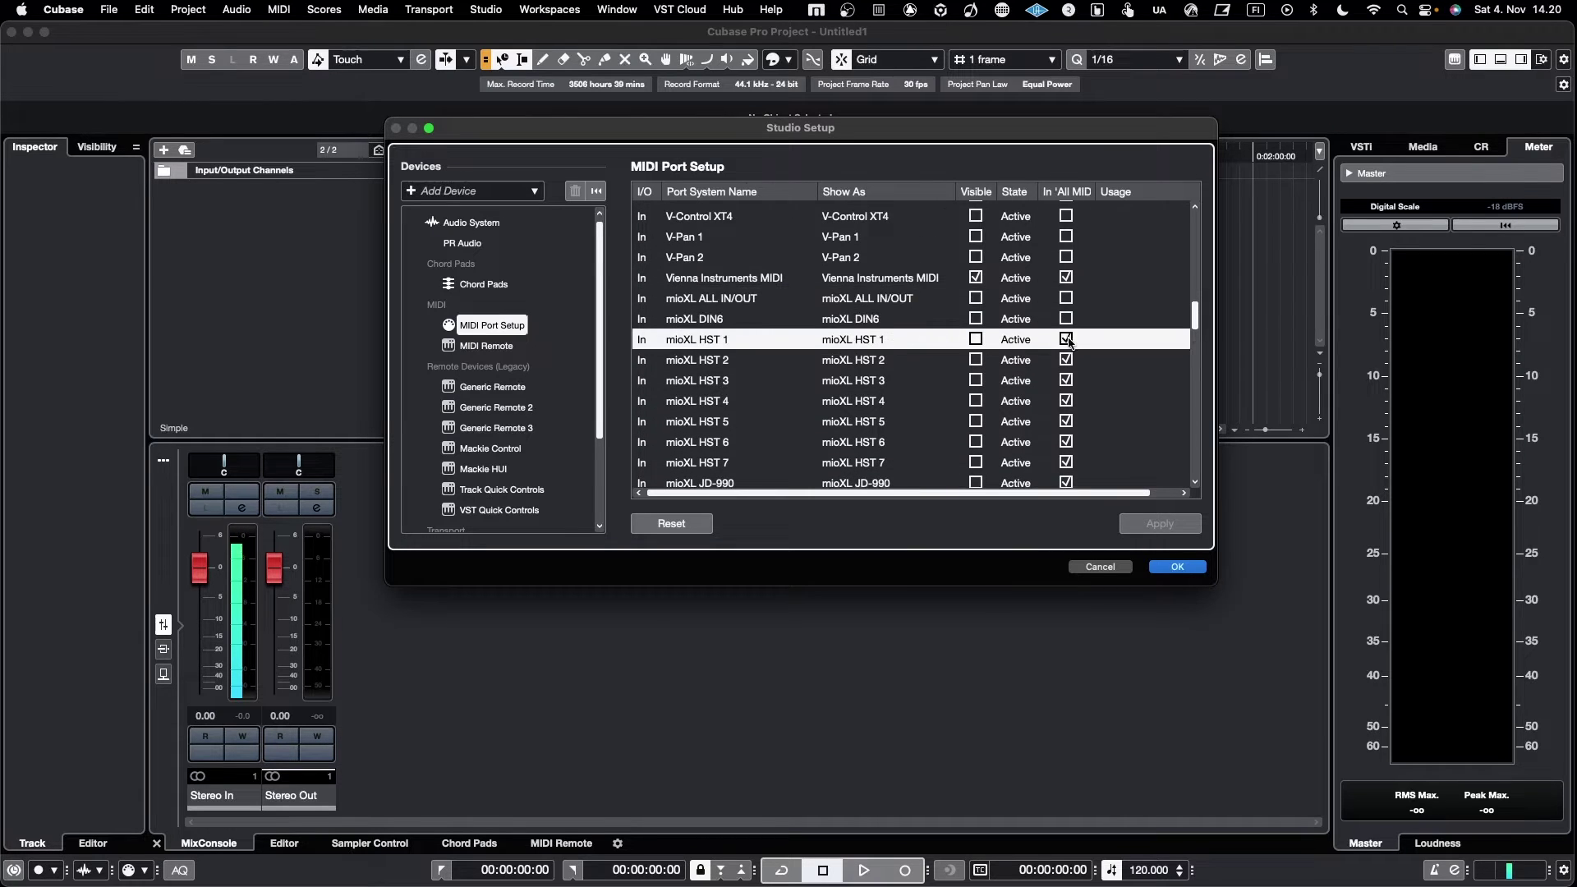
click(1066, 360)
click(1066, 380)
click(1066, 400)
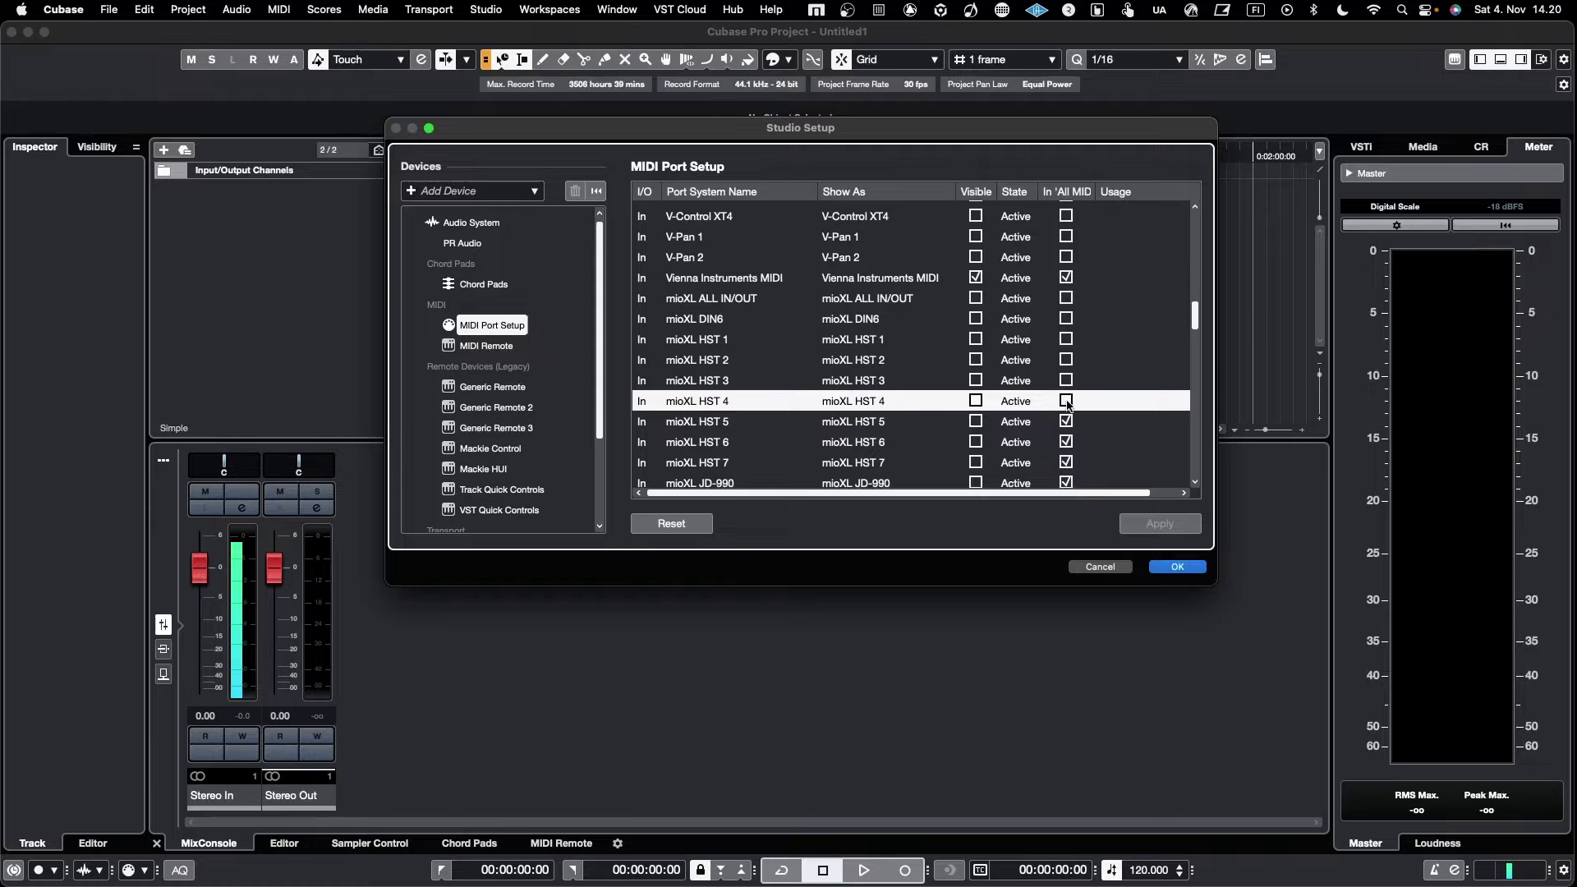
Exclude the mioXL HST 5, HST 6, HST 7, JD-990 and MAC MINI input ports from All MIDI.
scroll(1067, 399, down, 2)
click(1066, 390)
click(1066, 409)
click(1066, 430)
scroll(1068, 410, down, 2)
click(1066, 409)
click(1066, 431)
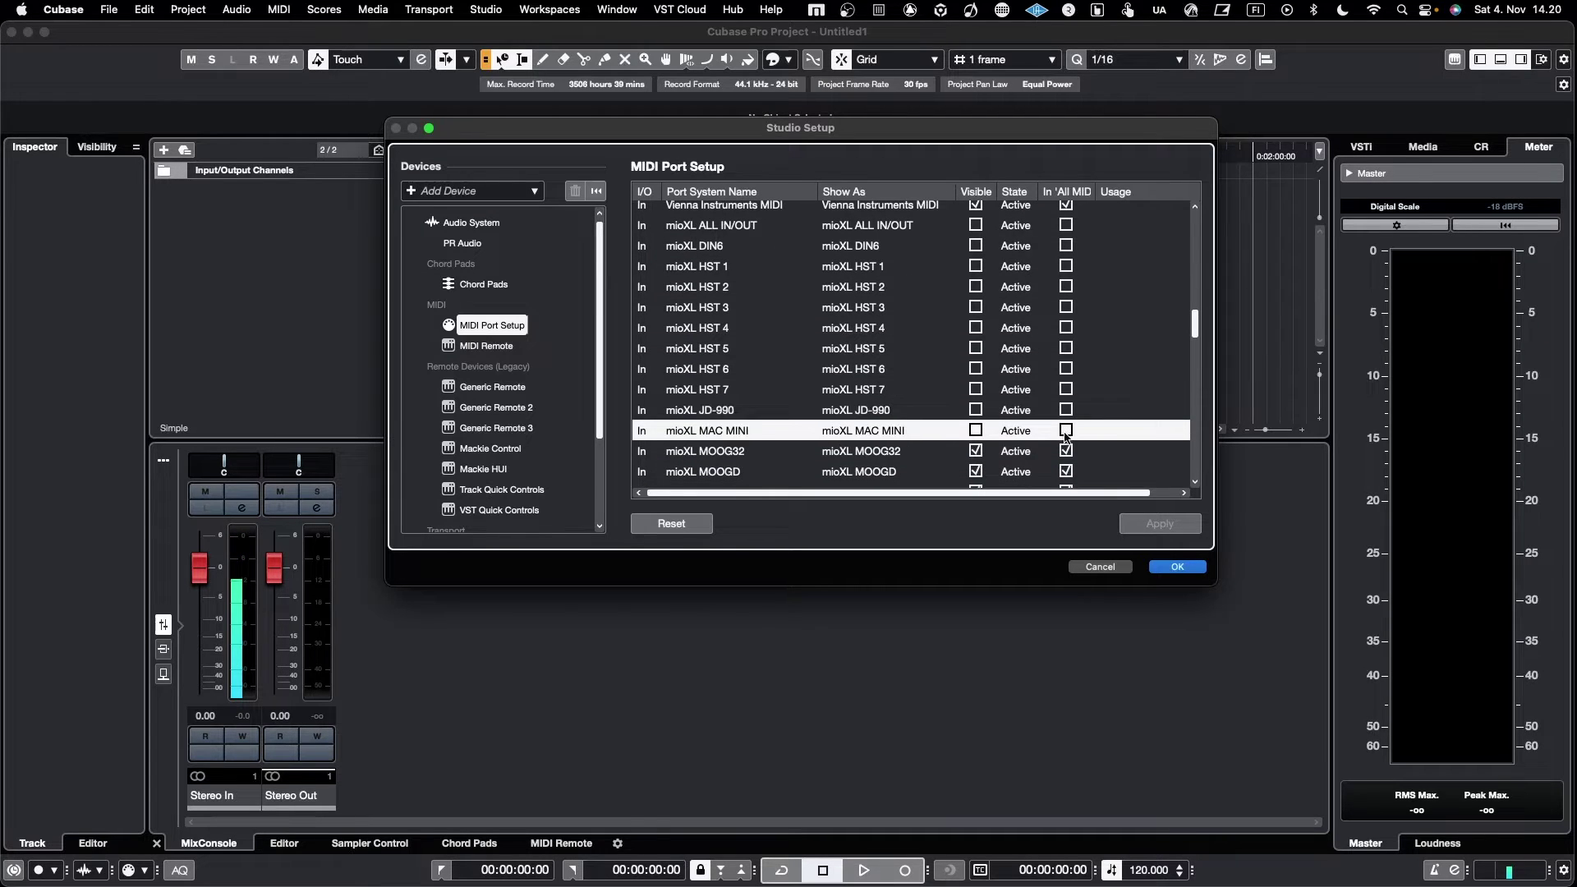
Exclude the mioXL MOOG32, MOOGD, Preset Selector and VIRUSXL input ports from All MIDI.
click(1065, 450)
scroll(1065, 450, down, 2)
click(1066, 423)
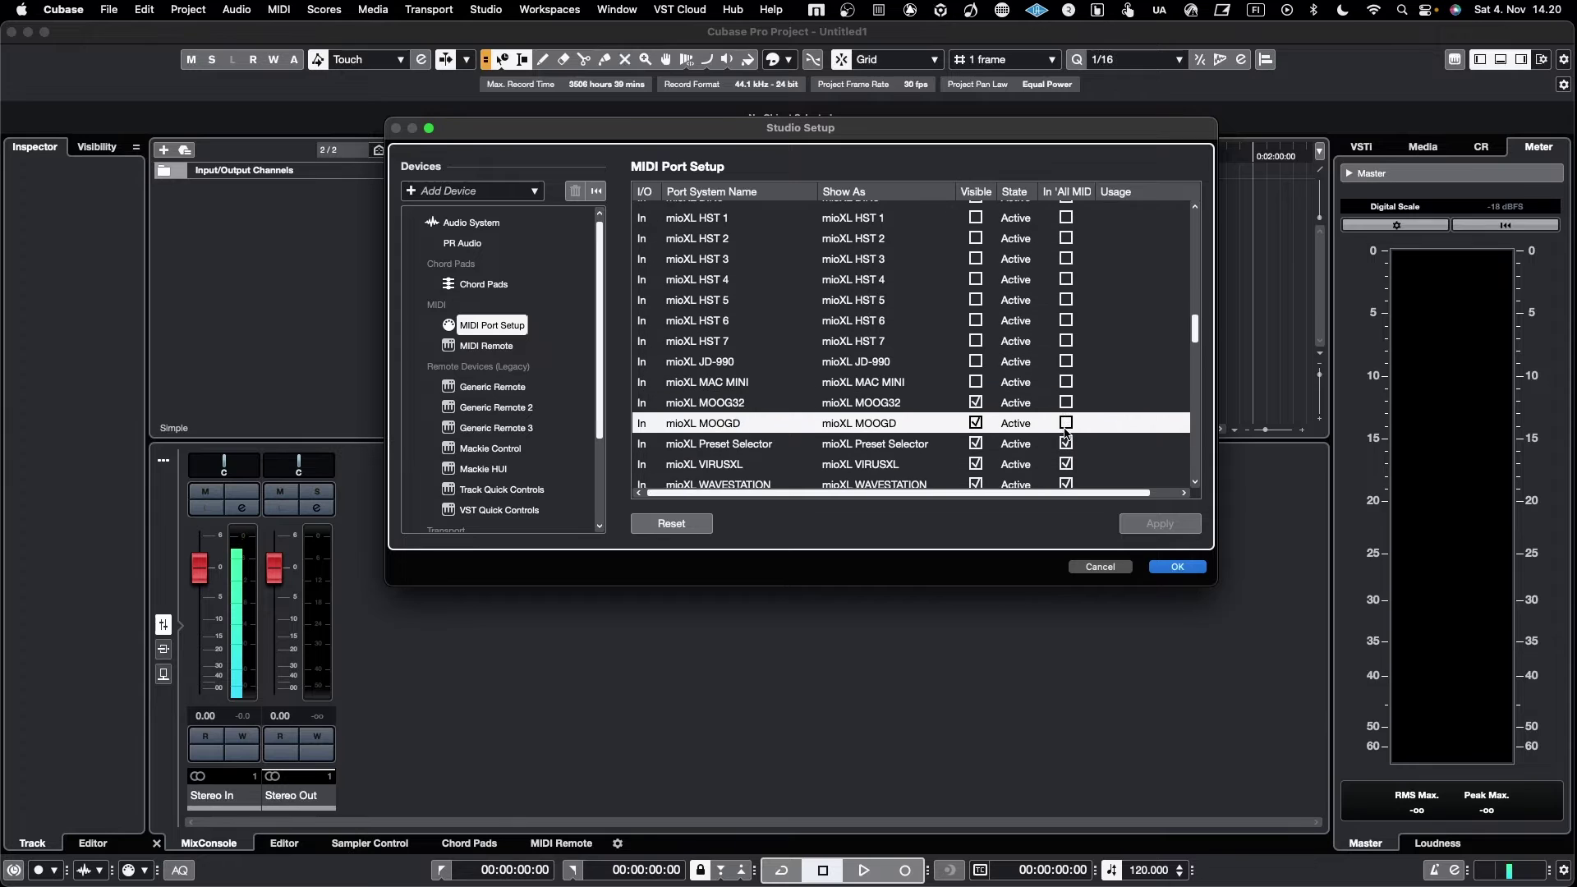
click(1066, 444)
click(1067, 464)
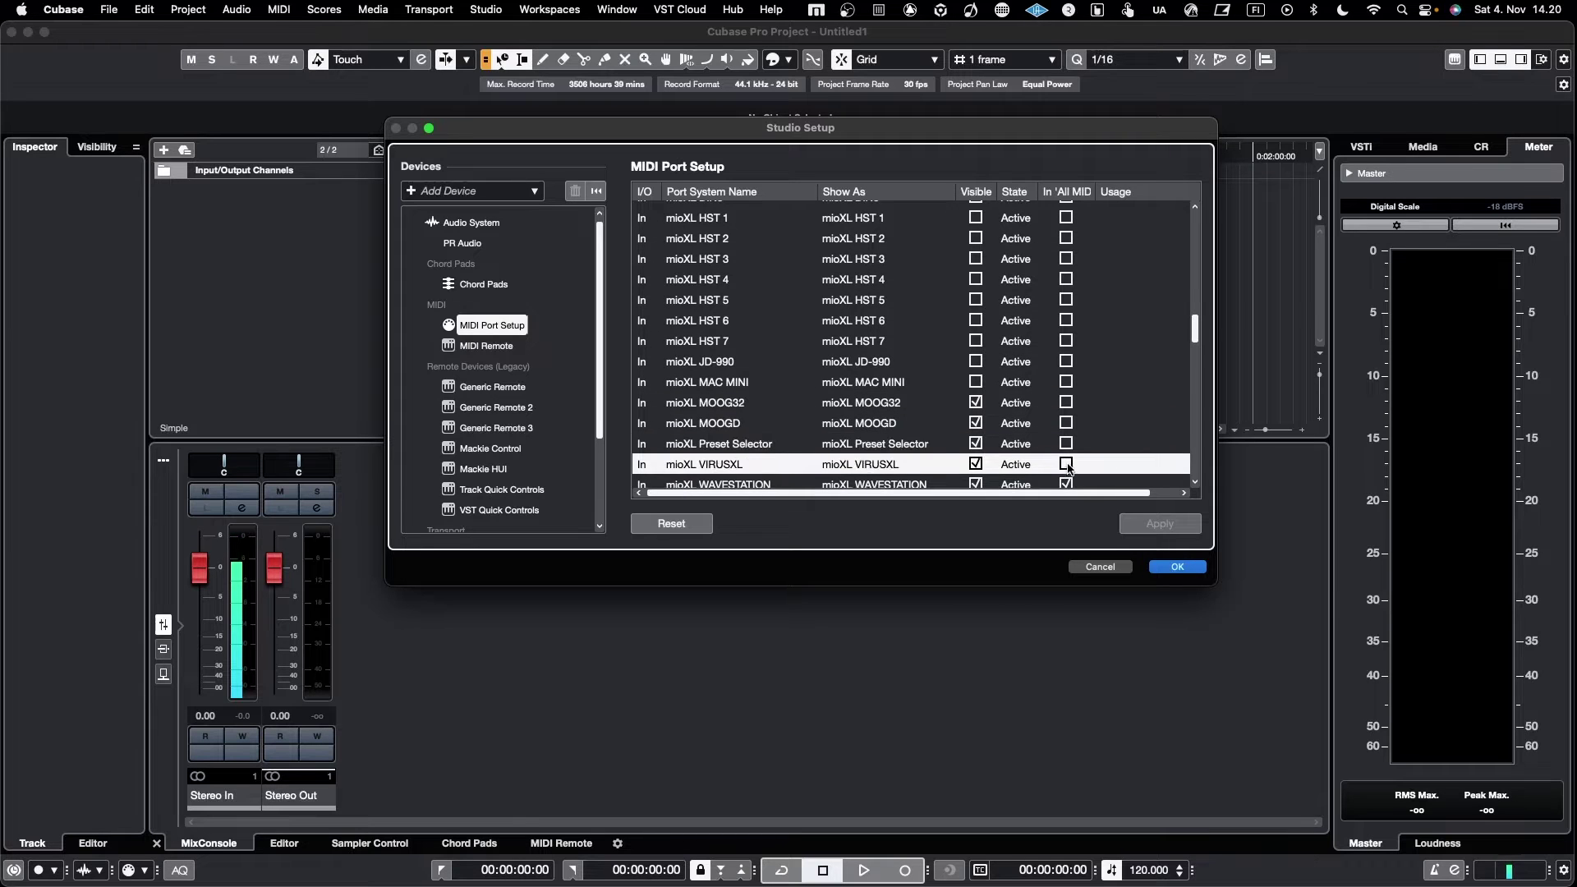
Hide the mioXL MOOG32, MOOGD, Preset Selector, VIRUSXL and WAVESTATION input ports and exclude WAVESTATION from All MIDI.
click(976, 402)
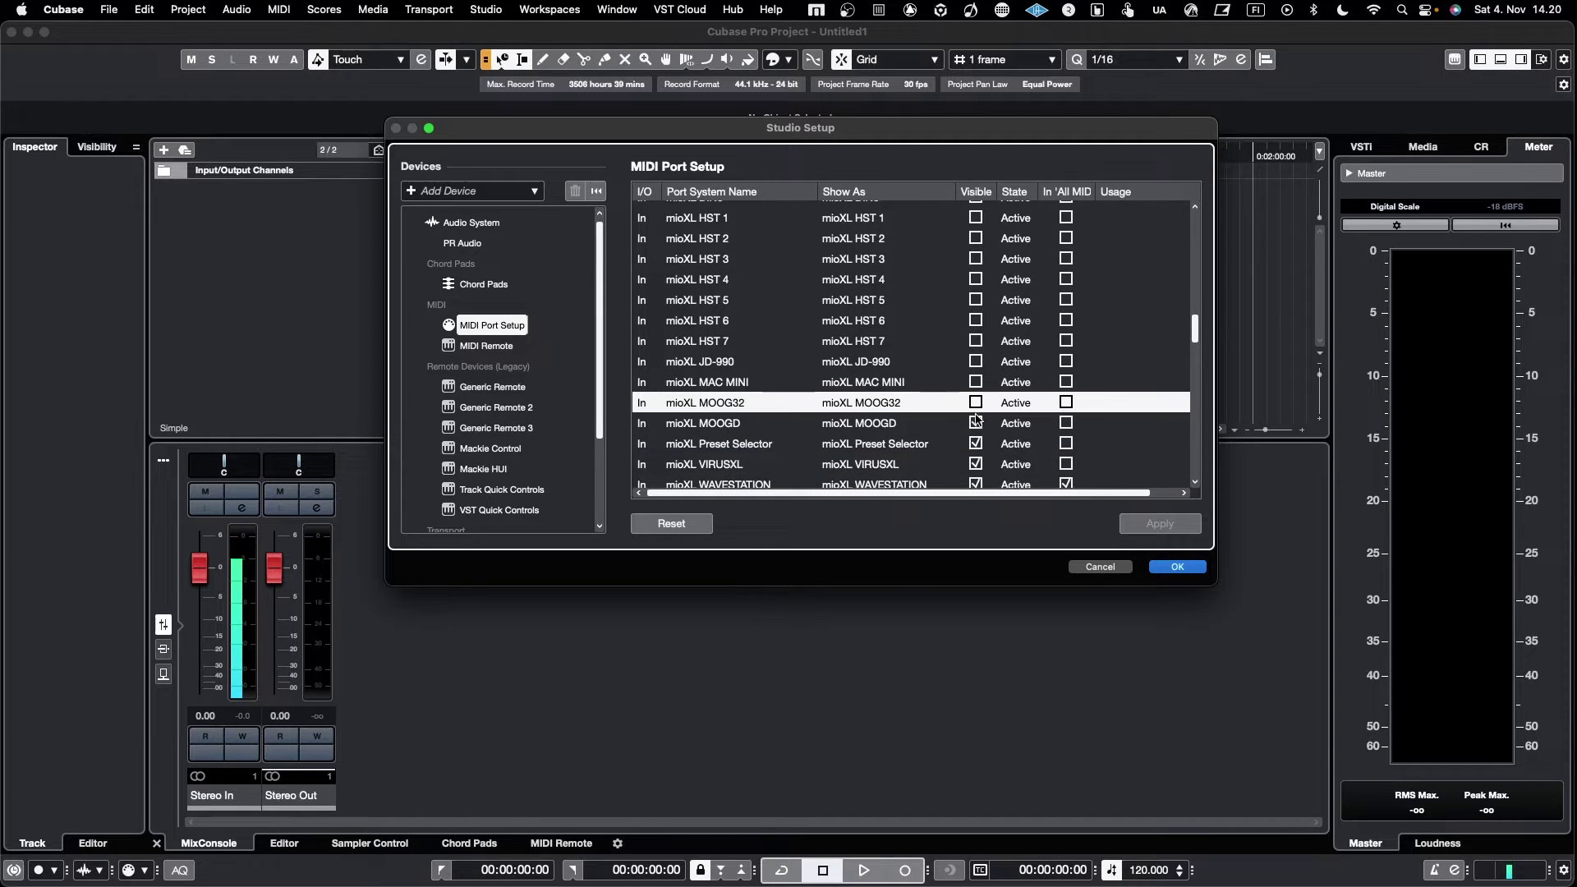
click(975, 423)
click(976, 444)
scroll(977, 444, down, 4)
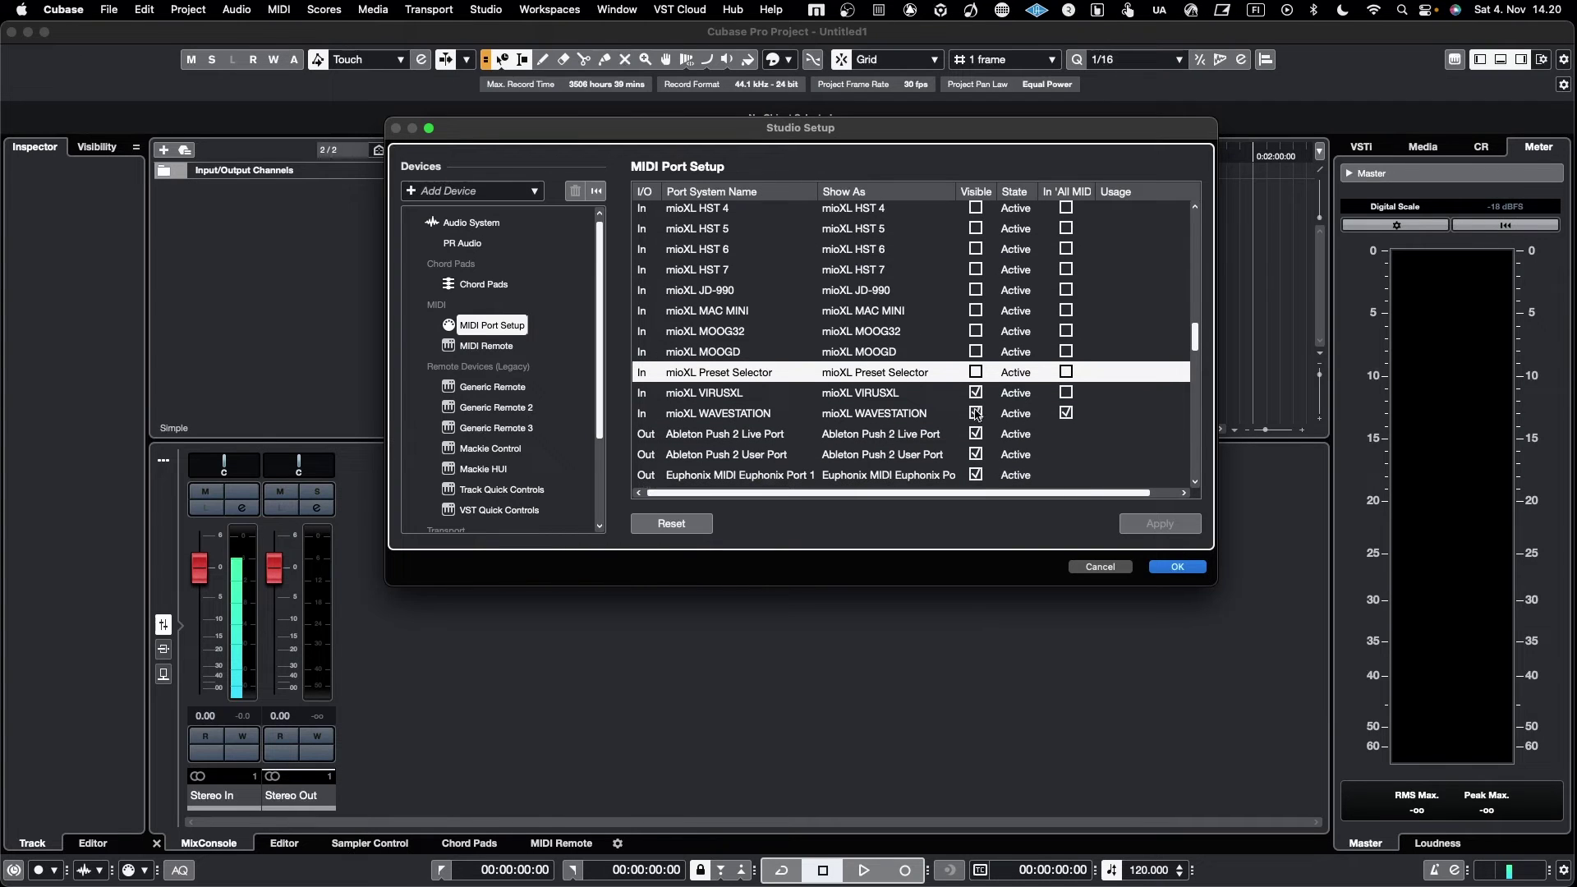
click(976, 393)
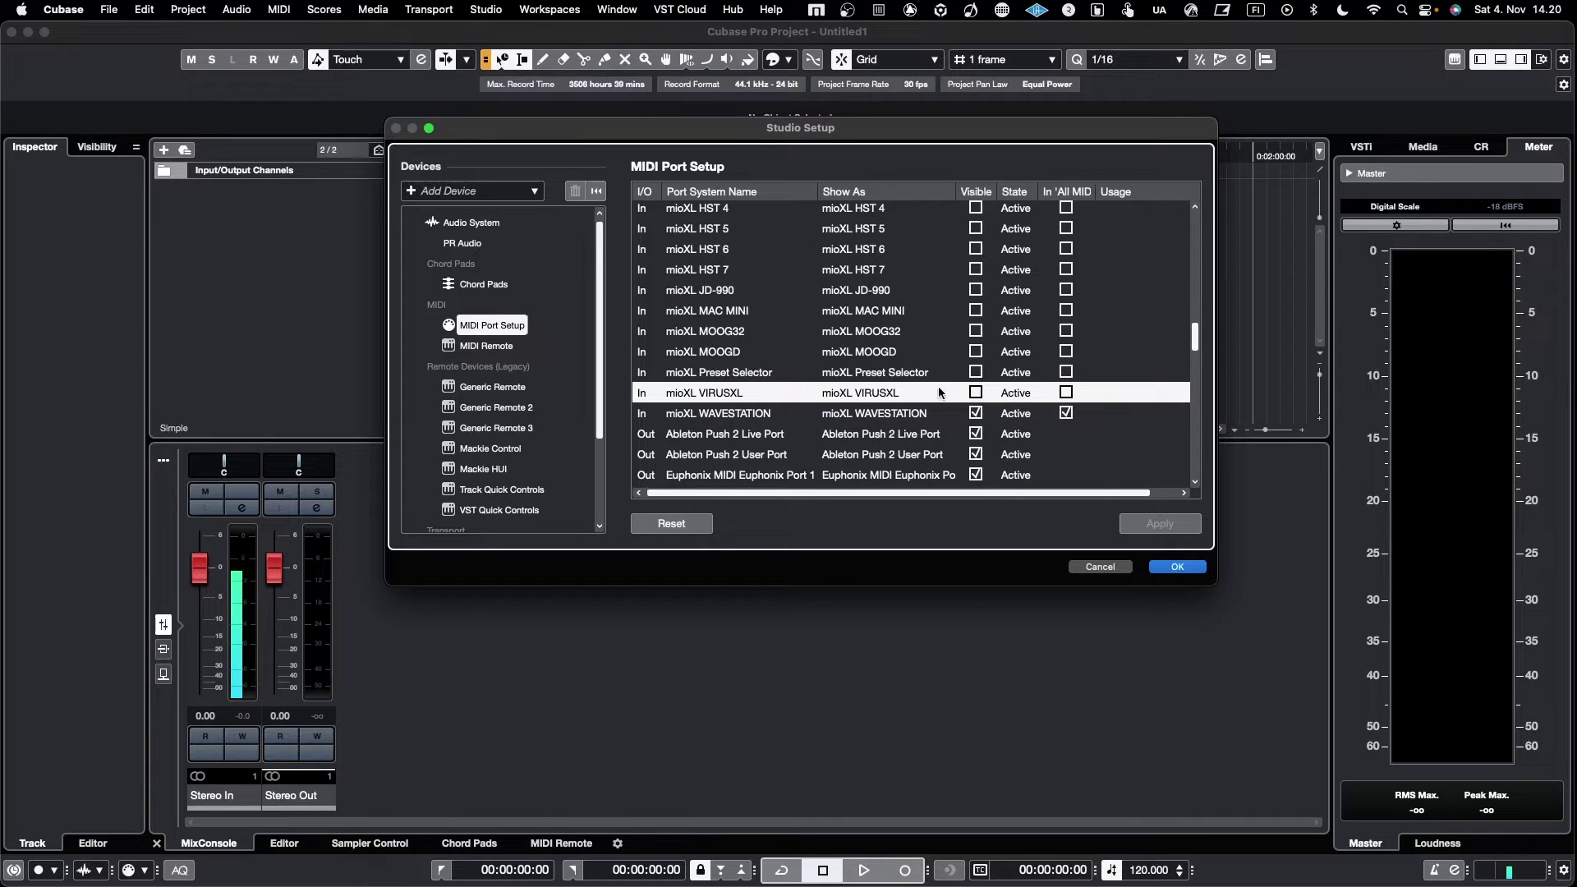
click(976, 413)
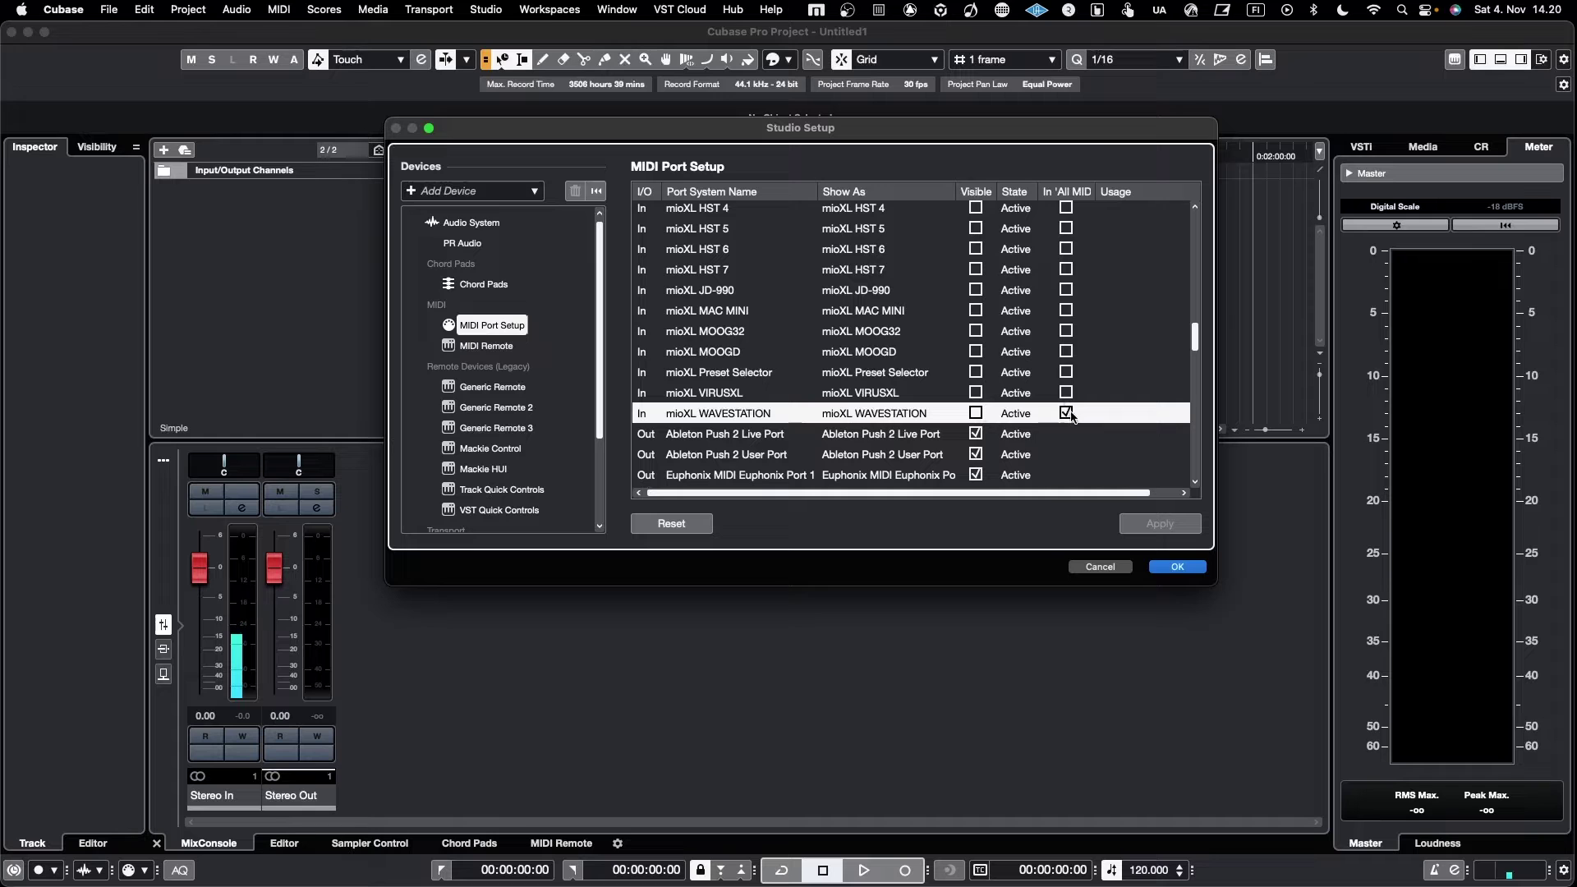
Exclude the V-Control Midi Mode and V-Control V-PlugIn input ports from All MIDI.
scroll(1018, 385, up, 8)
scroll(1018, 385, up, 4)
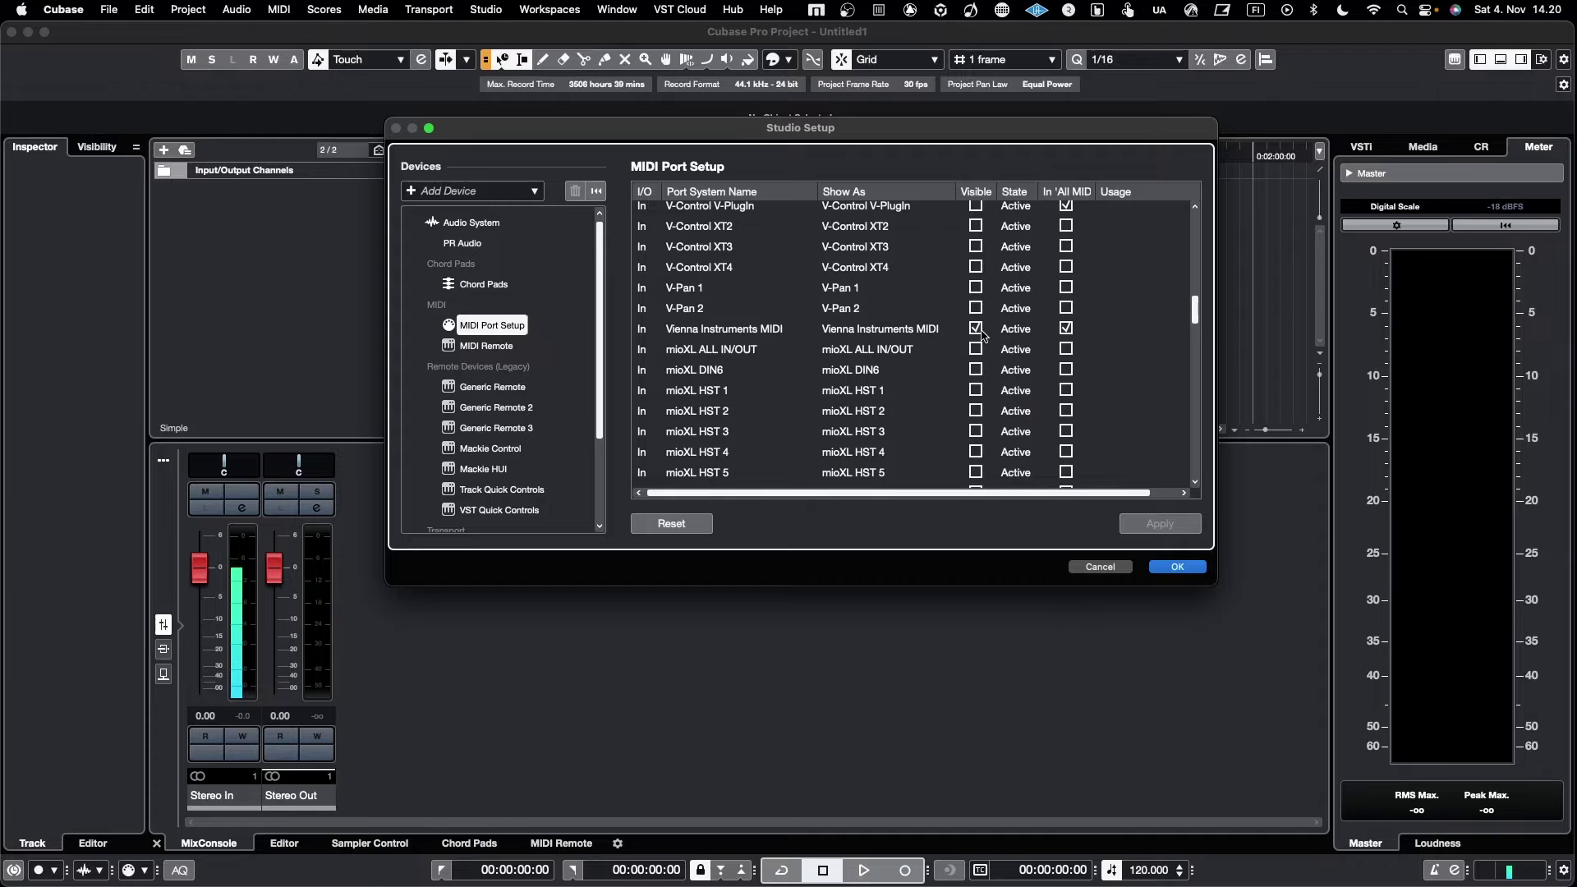
scroll(1028, 312, up, 3)
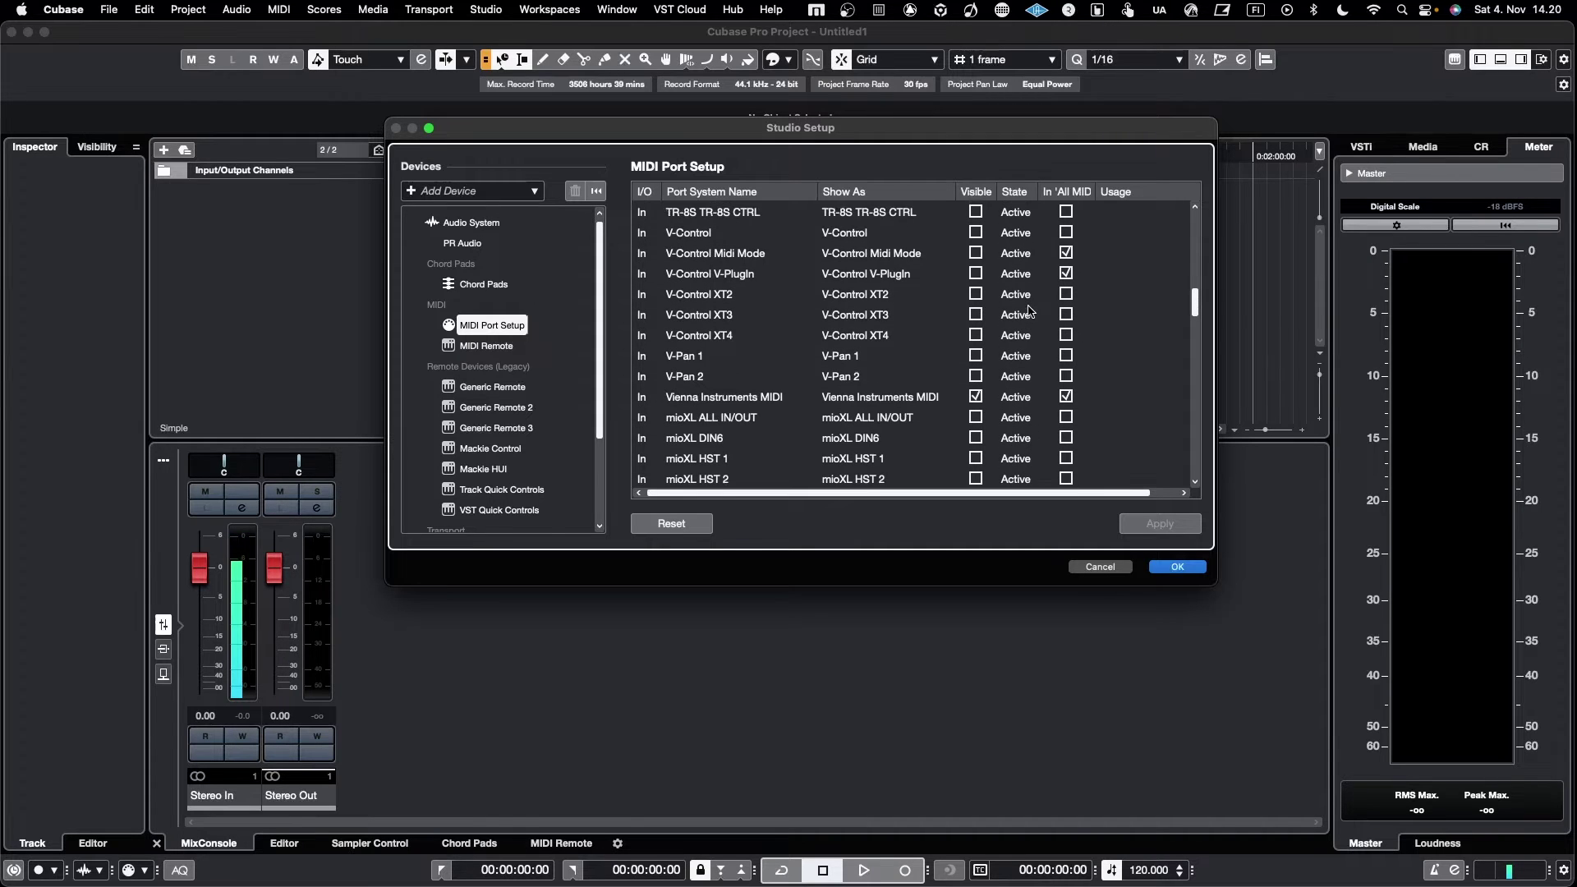
click(1066, 263)
click(1066, 283)
Exclude the SSL V-MIDI Port 1 Source, Monogram Core Module and Metasystem MCU input ports from All MIDI.
scroll(1041, 285, up, 8)
scroll(1043, 287, up, 8)
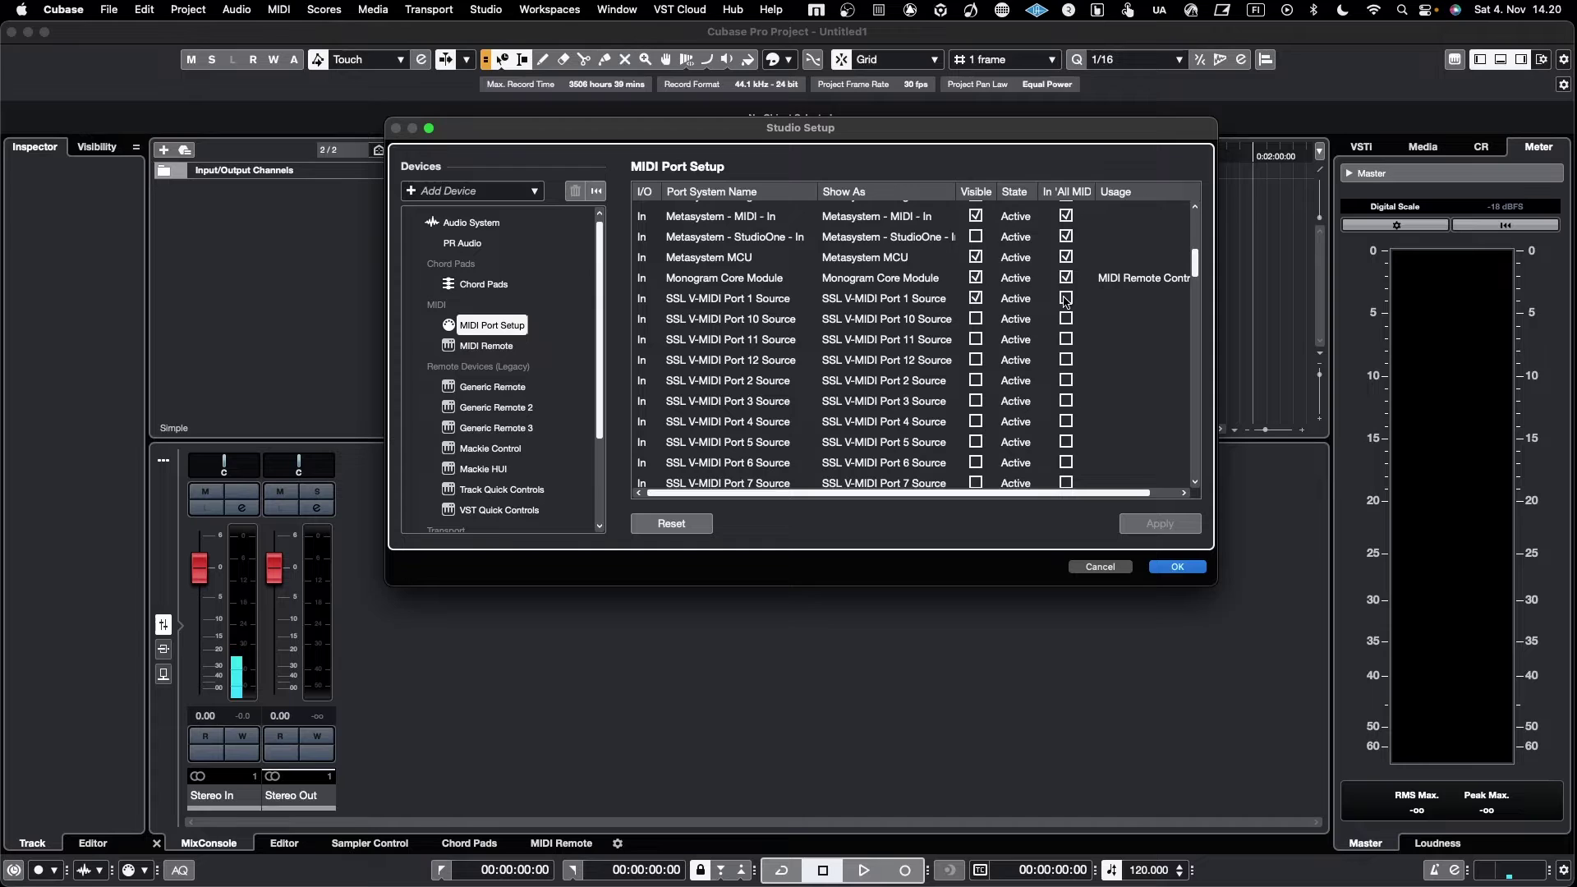
click(1066, 299)
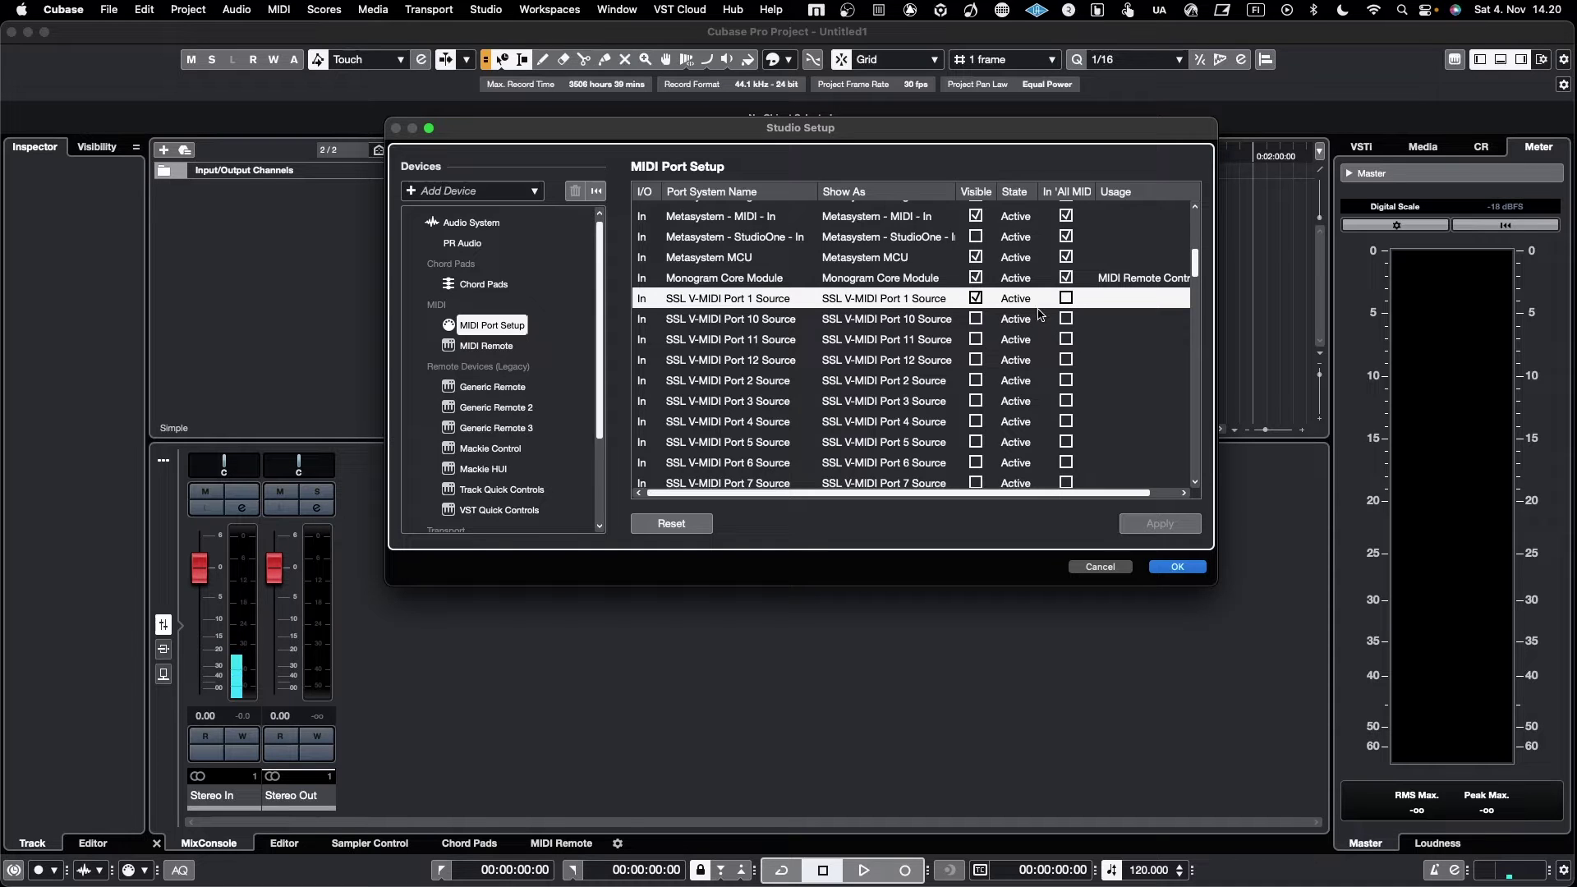
click(1066, 299)
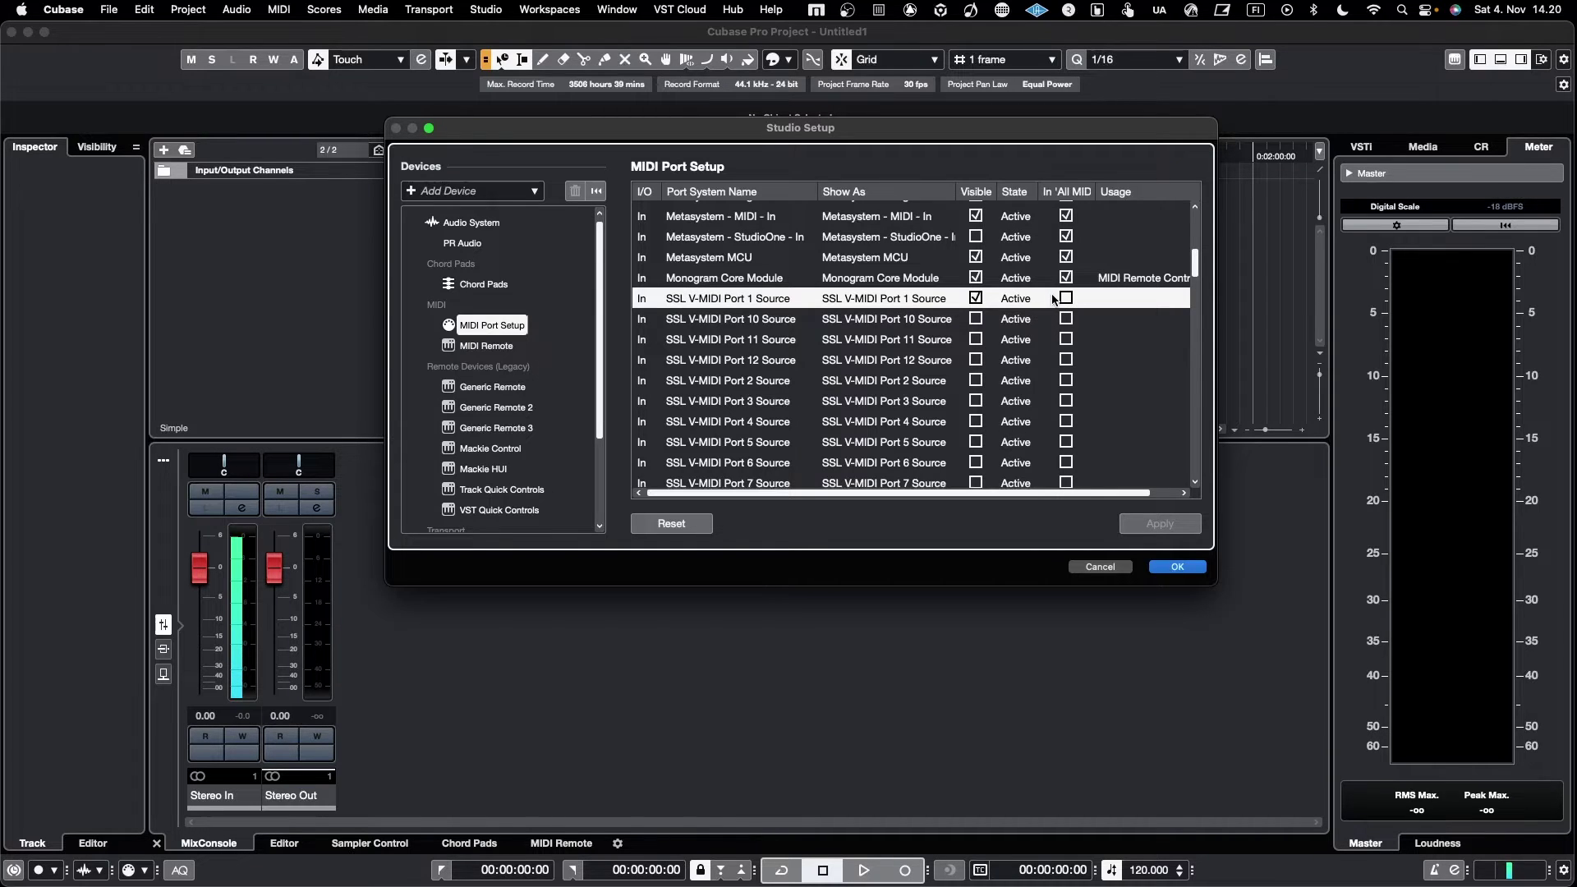
scroll(1045, 300, up, 1)
scroll(1045, 301, up, 3)
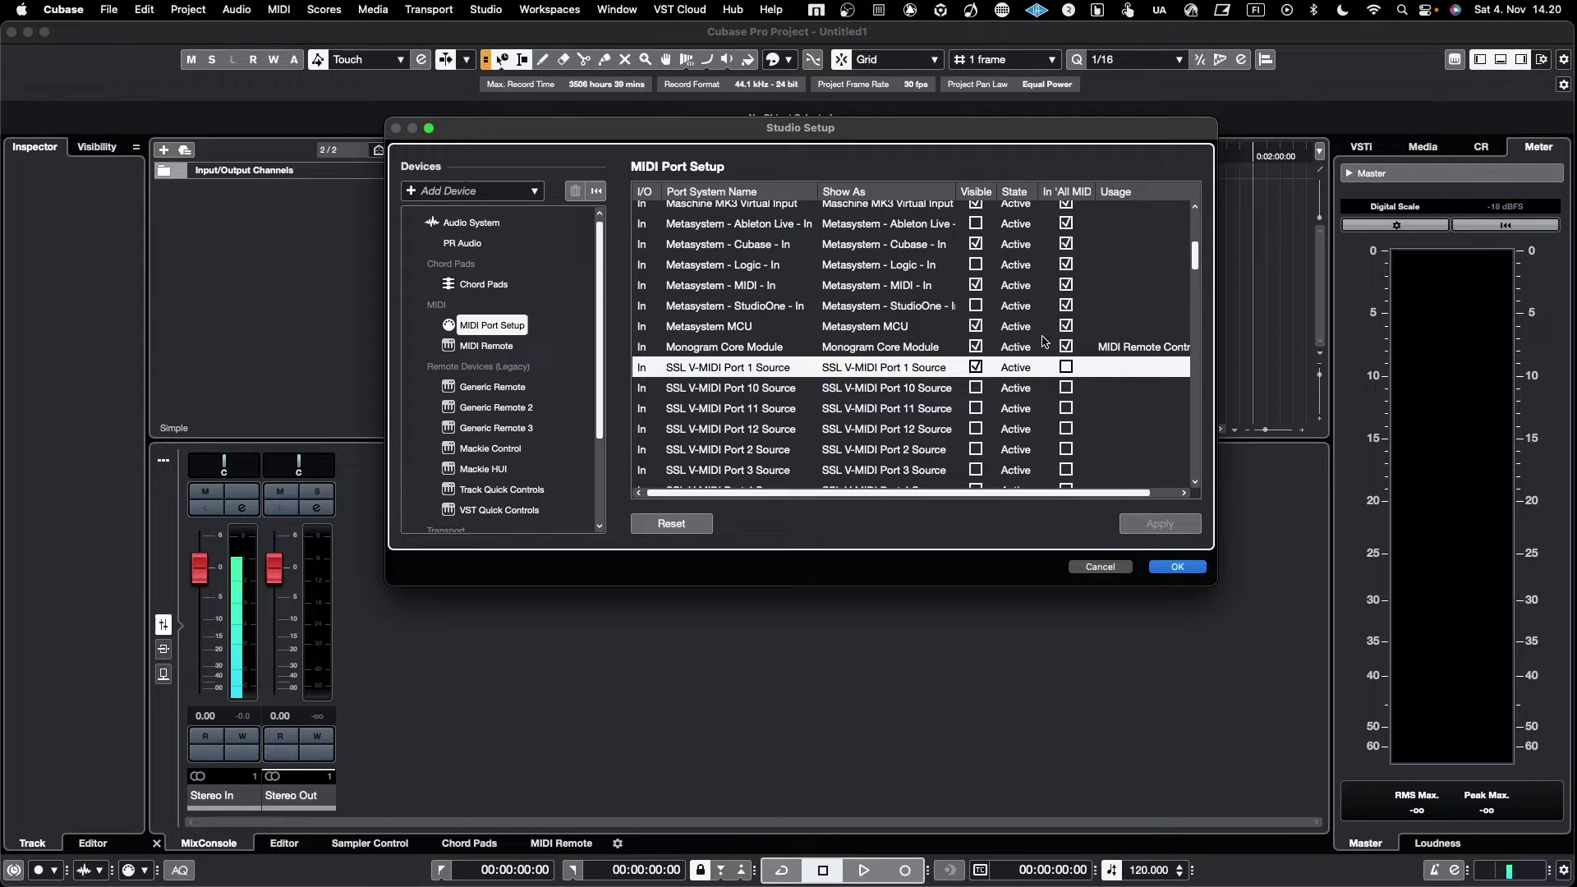
click(1066, 346)
click(1066, 326)
Exclude the Metasystem StudioOne, MIDI, Logic, Cubase and Ableton Live inputs and the Maschine MK3 Virtual Input from All MIDI.
click(1066, 305)
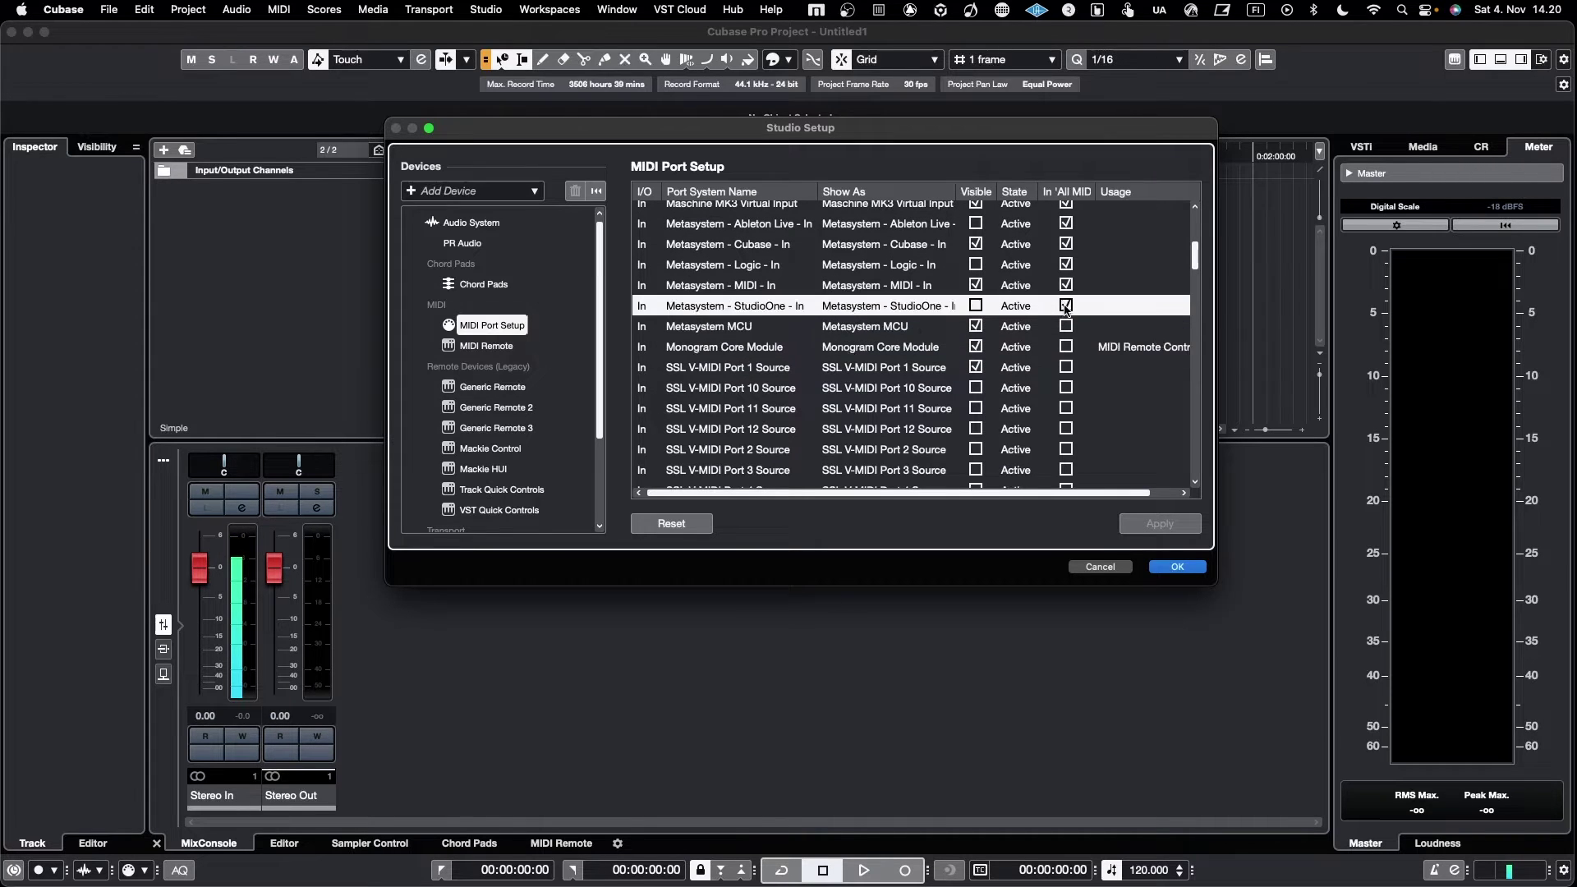
click(1066, 285)
scroll(1066, 287, up, 1)
click(1066, 281)
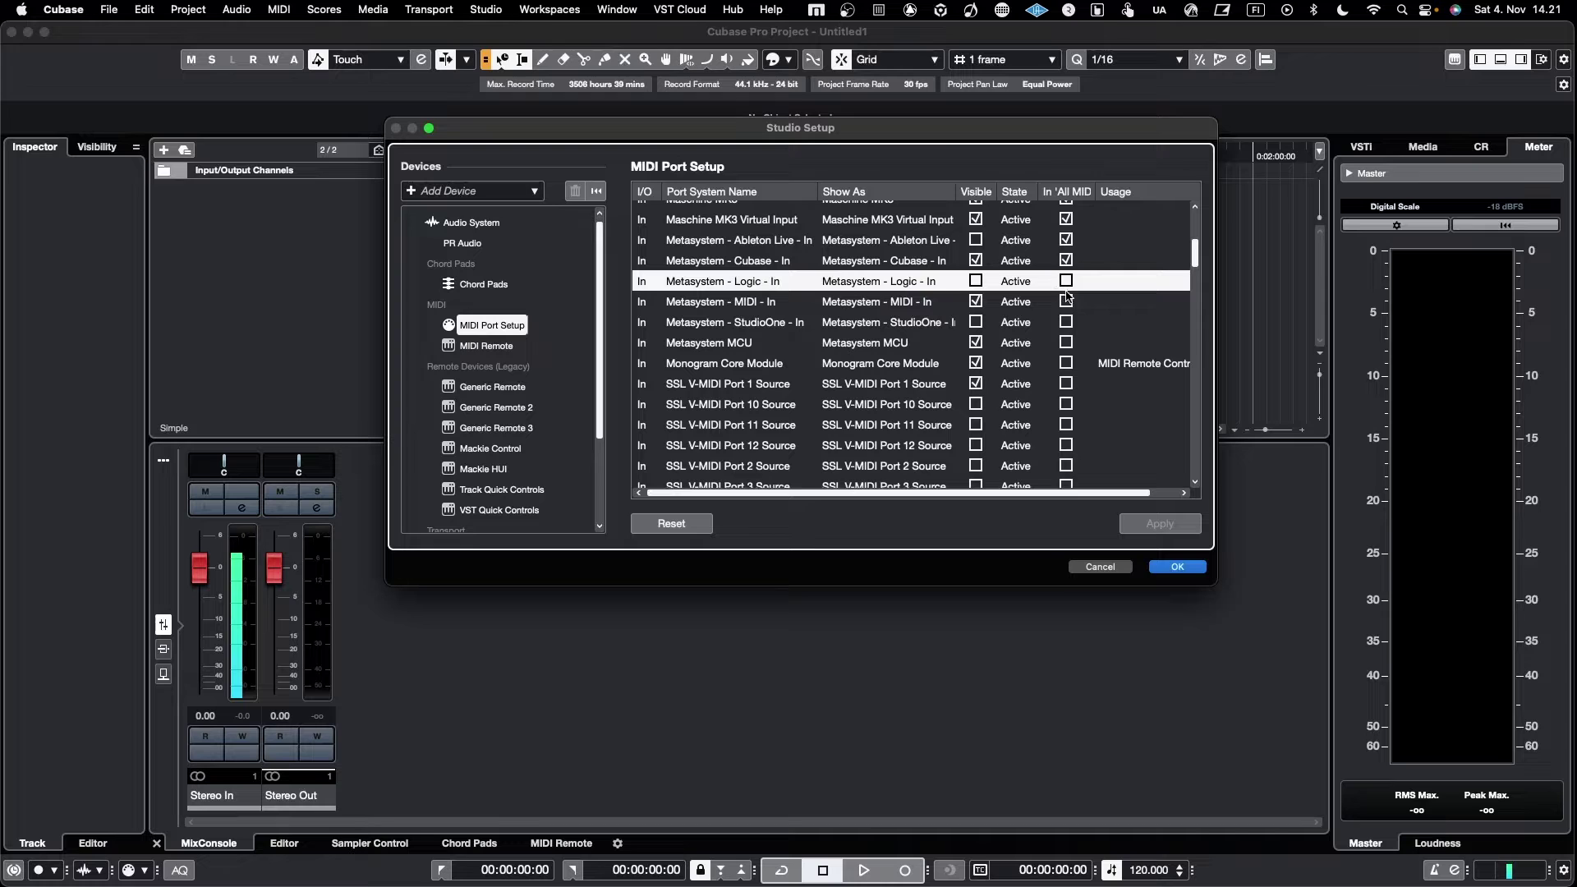
scroll(1067, 298, up, 1)
scroll(1068, 301, up, 1)
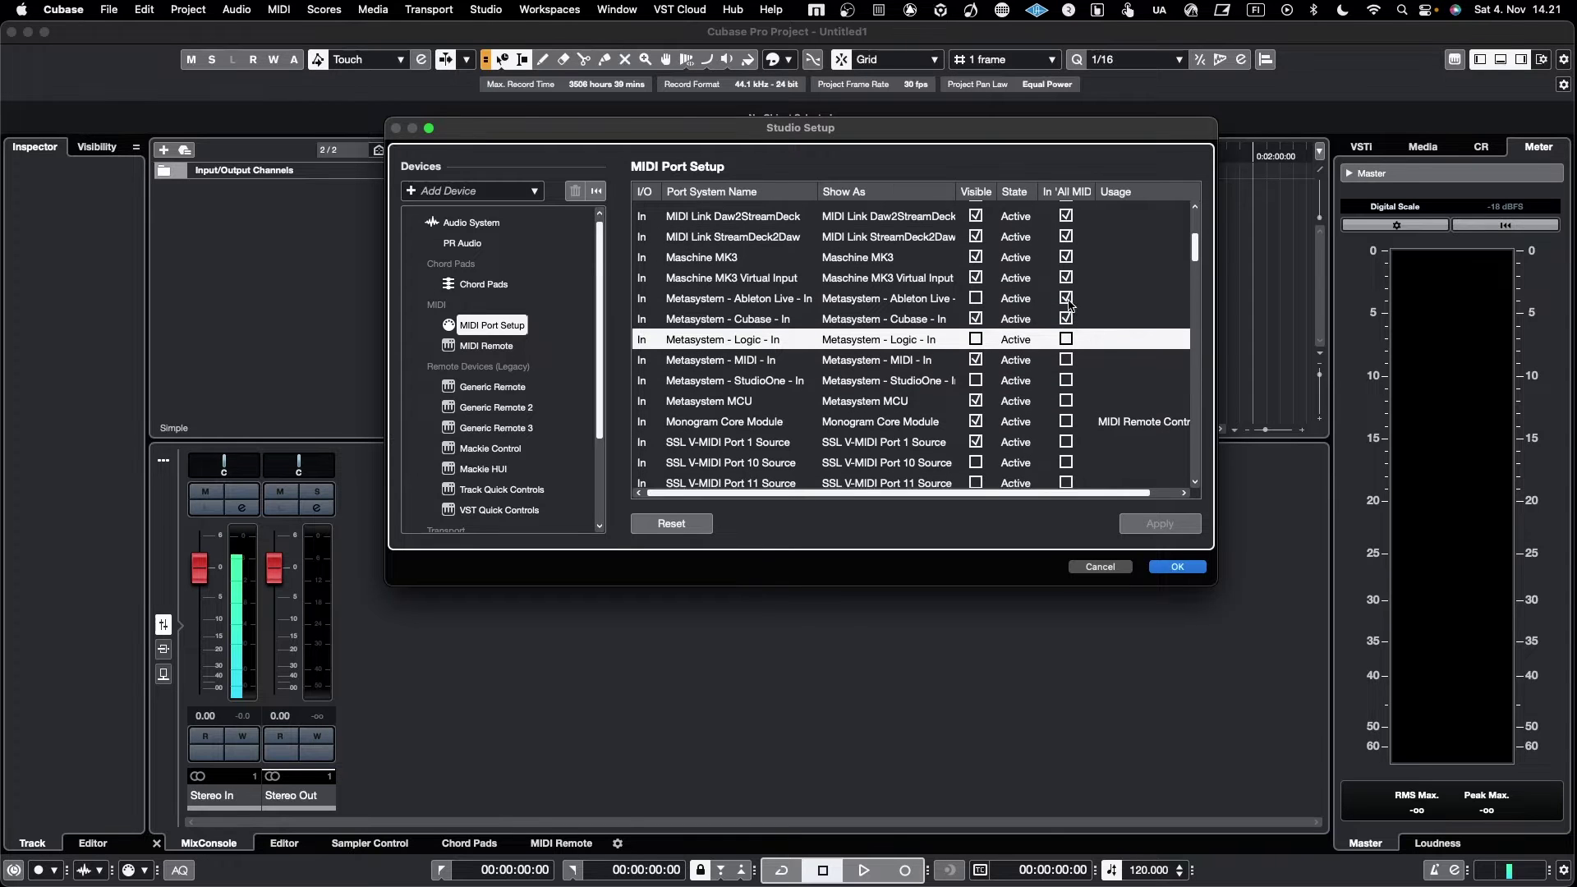
click(1067, 319)
click(1068, 299)
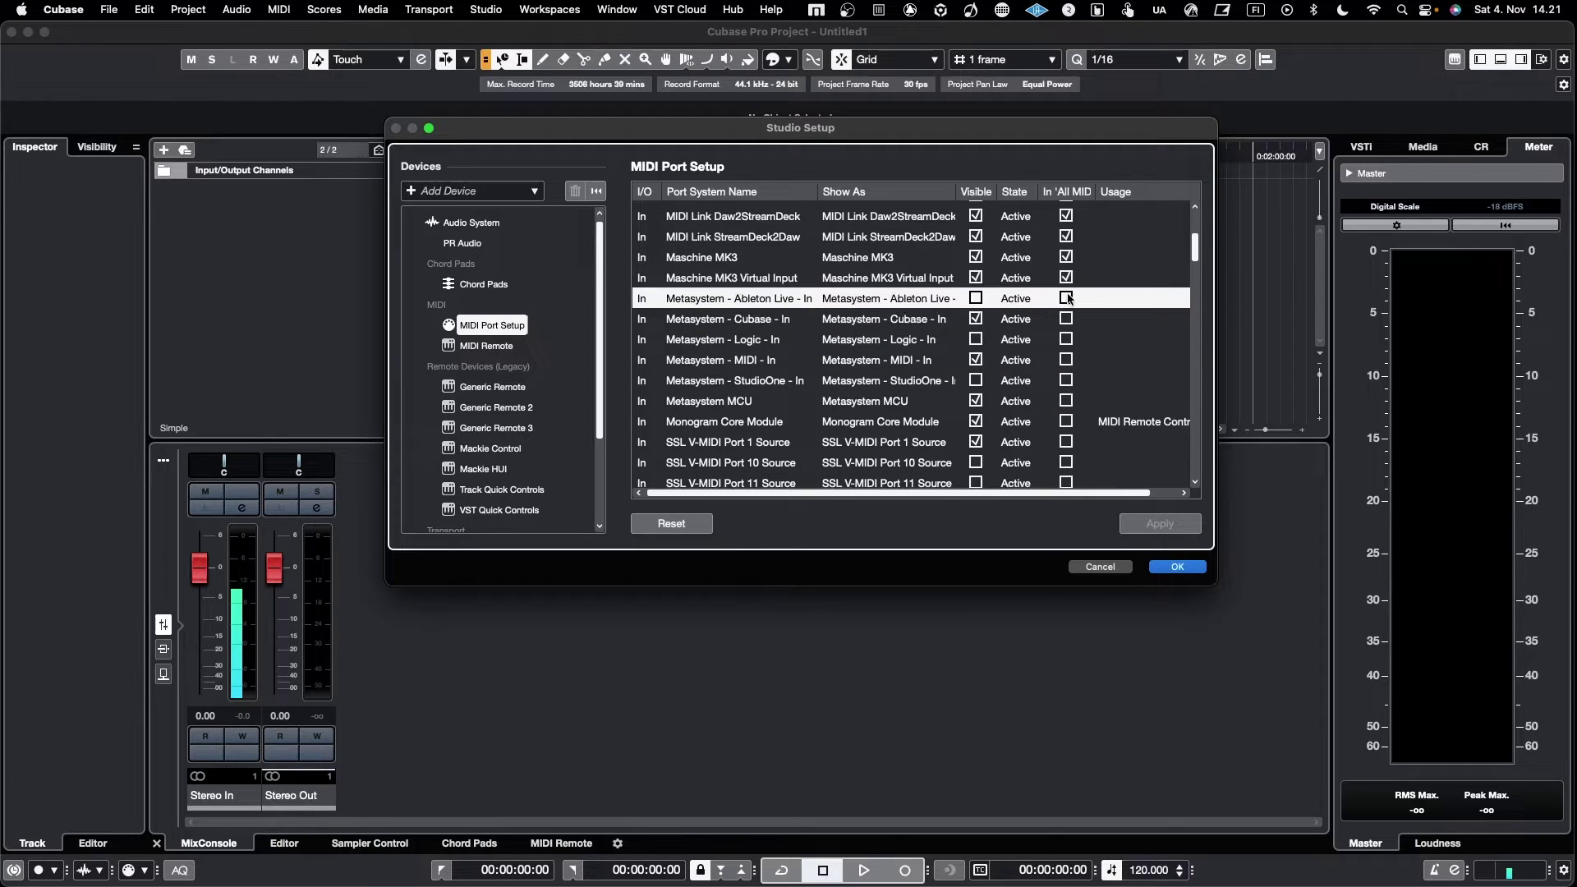
click(1066, 278)
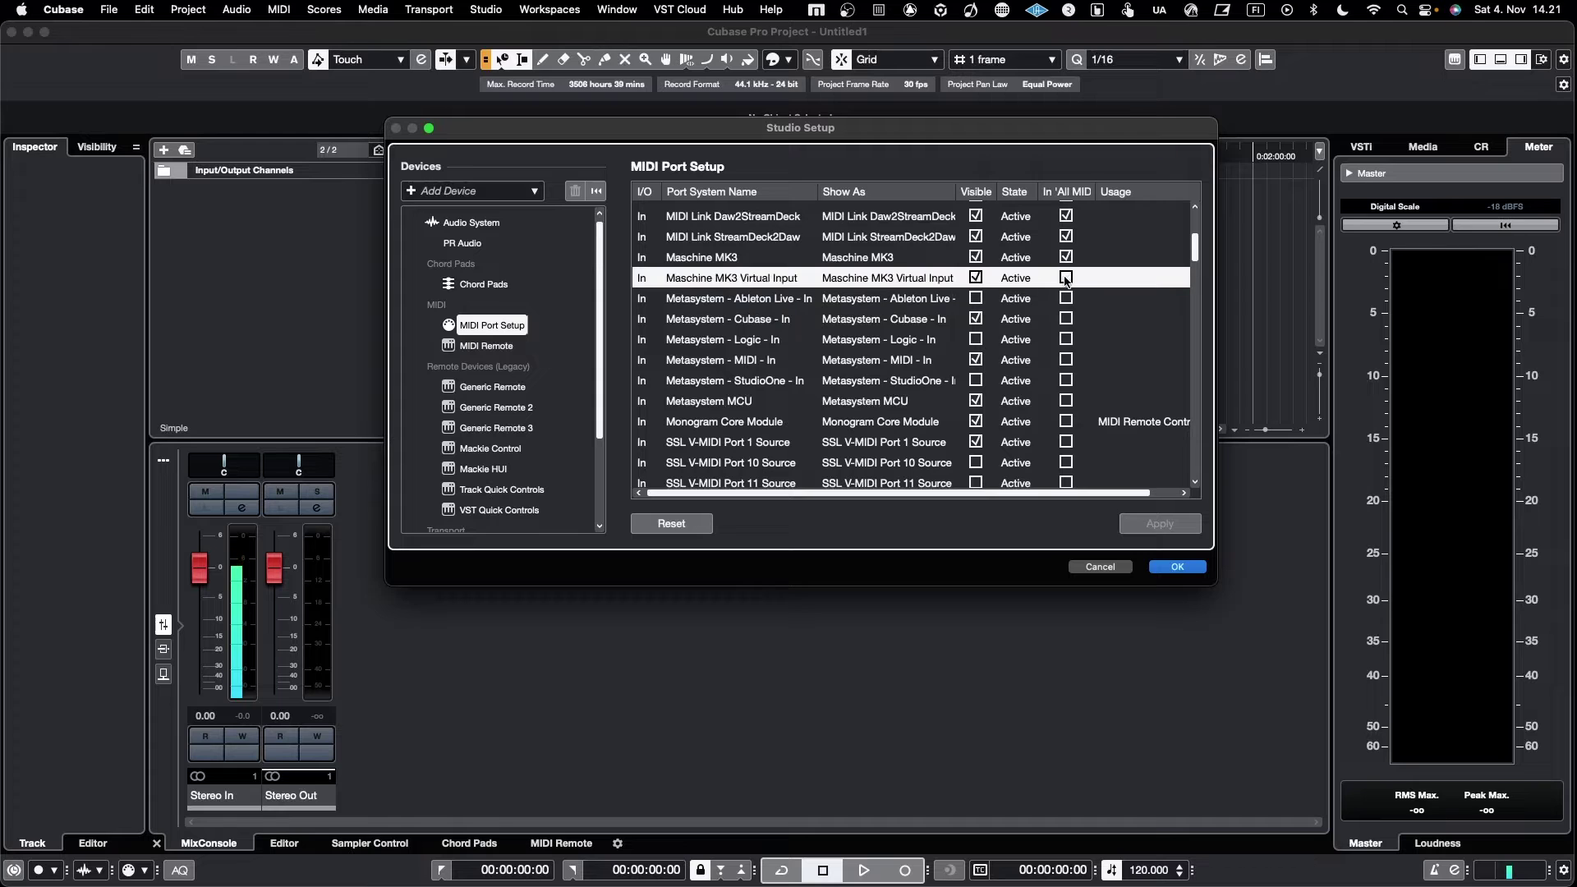
Exclude the Euphonix MIDI Euphonix input ports 1 to 4 from All MIDI.
scroll(1066, 280, up, 3)
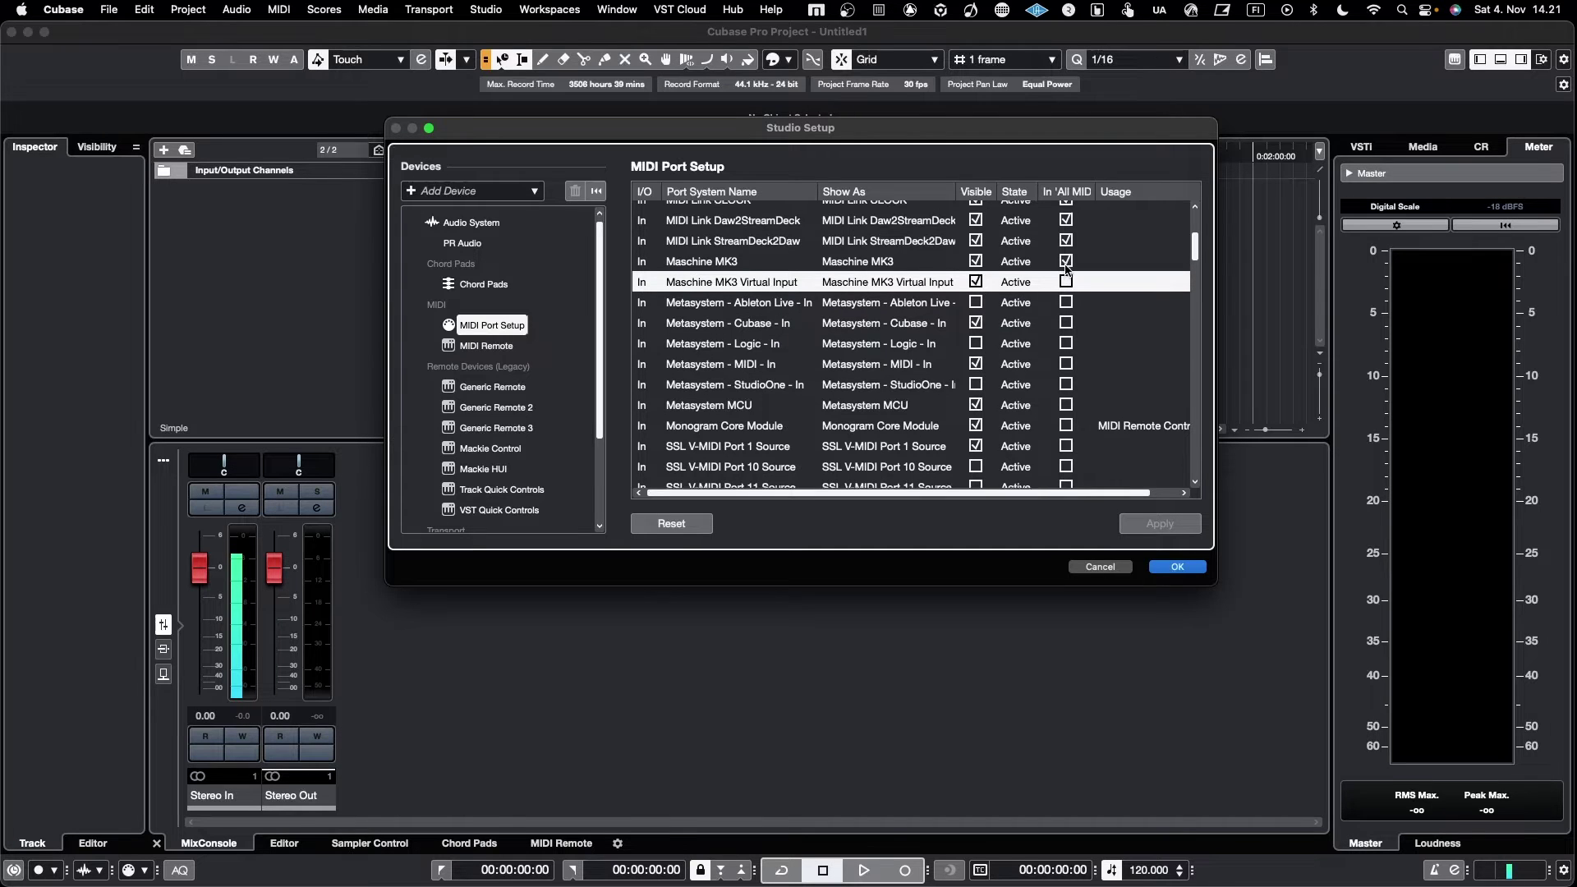
scroll(1072, 284, up, 2)
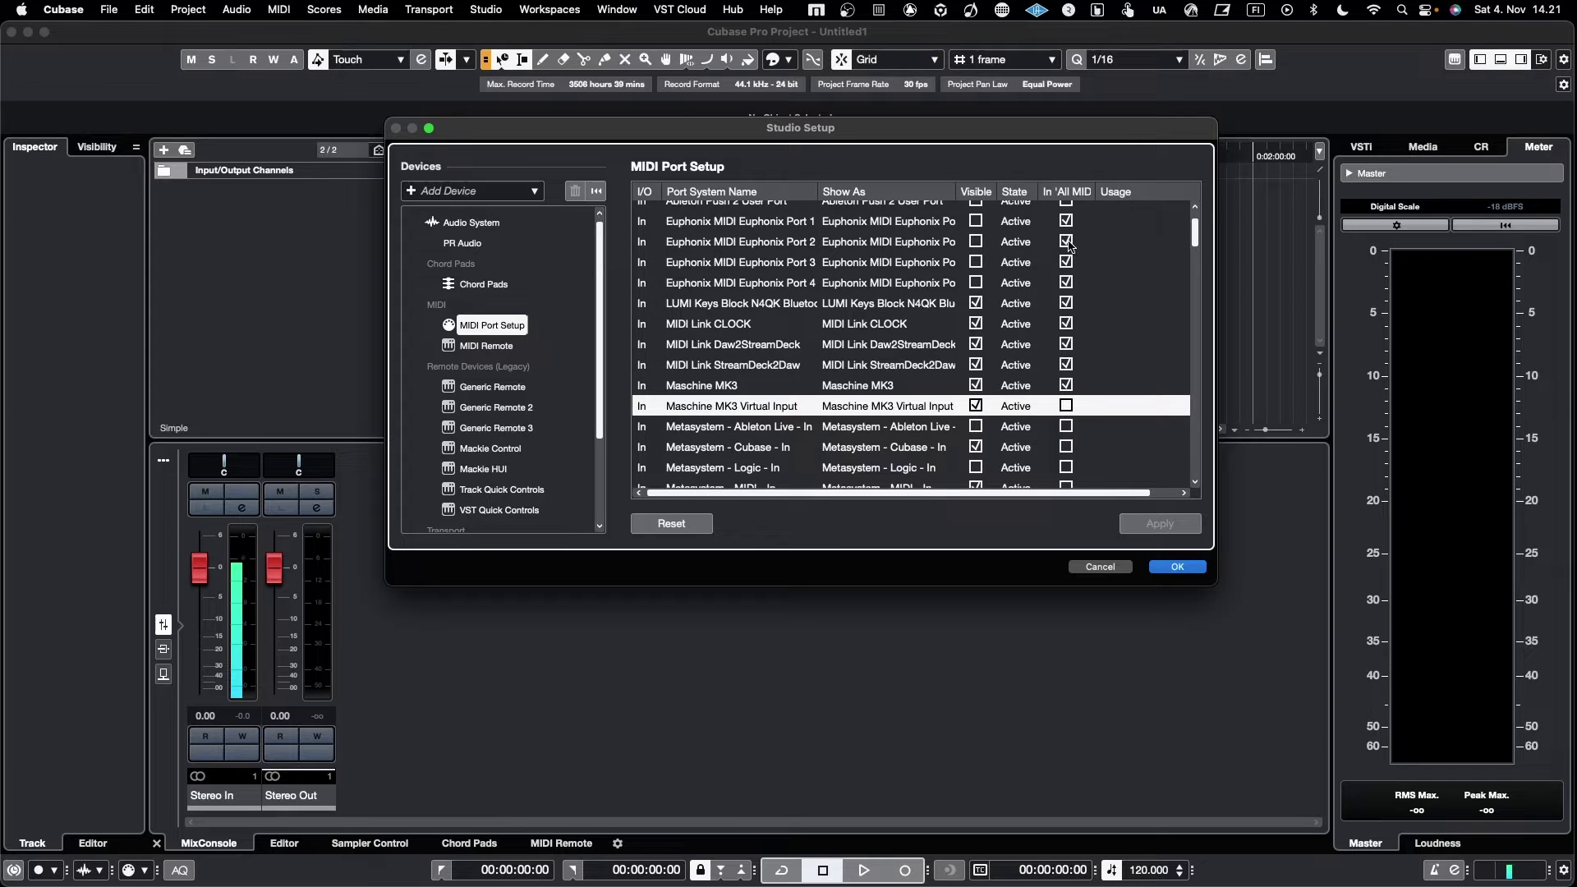
click(1065, 221)
click(1066, 242)
click(1066, 262)
click(1066, 283)
Hide the Euphonix MIDI Euphonix output ports 1 to 4 and the LUMI Keys Block output port.
scroll(1067, 284, up, 1)
scroll(1069, 284, down, 3)
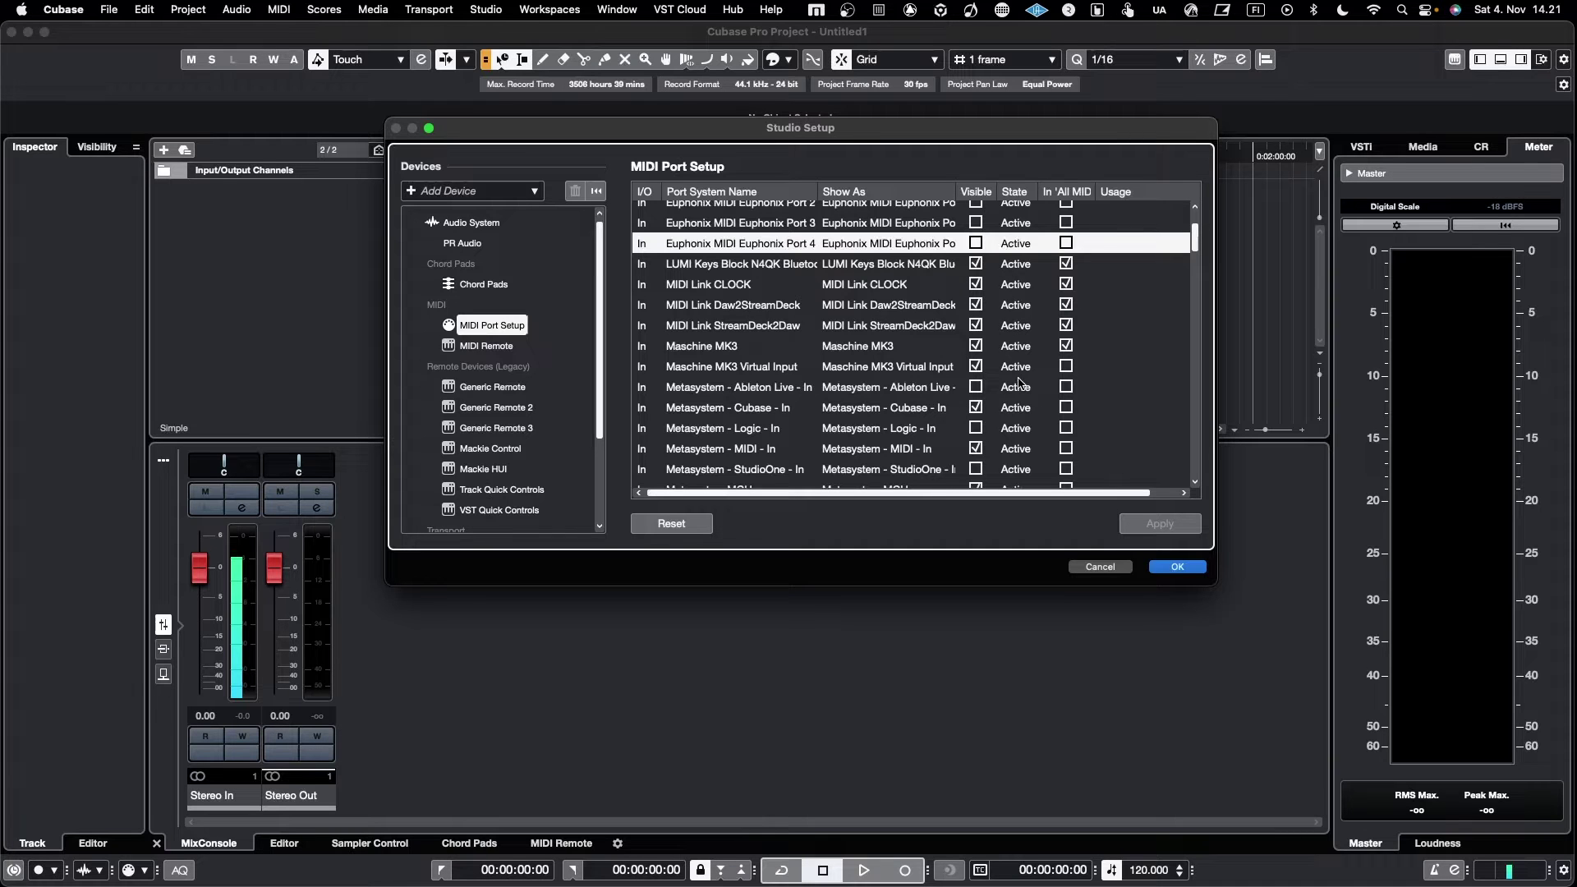
scroll(1018, 384, down, 10)
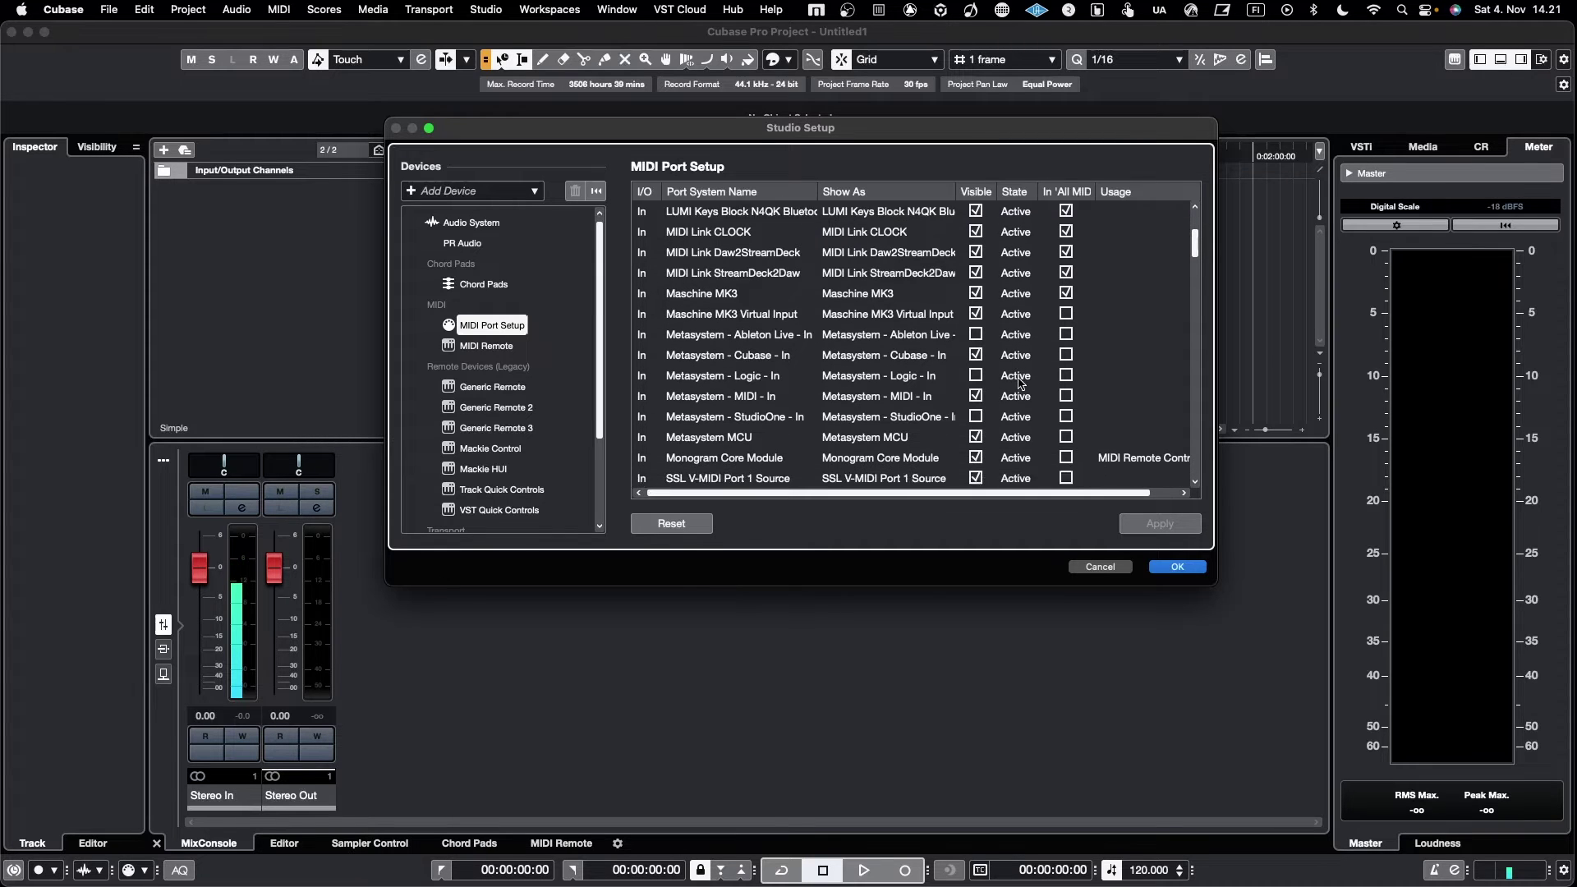
scroll(1018, 384, down, 12)
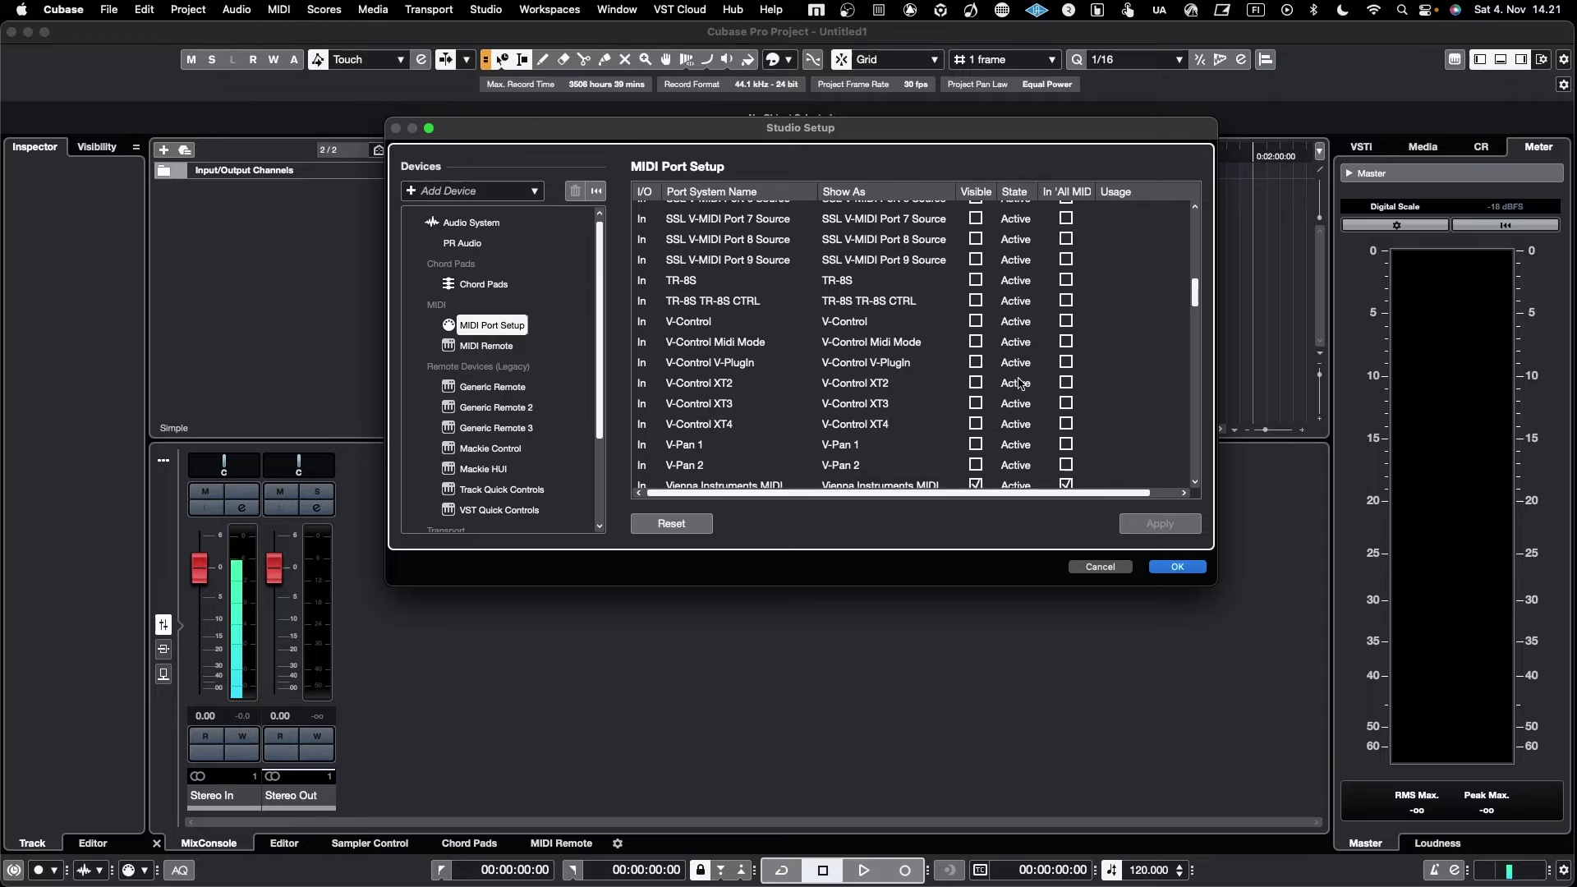
scroll(1019, 383, down, 11)
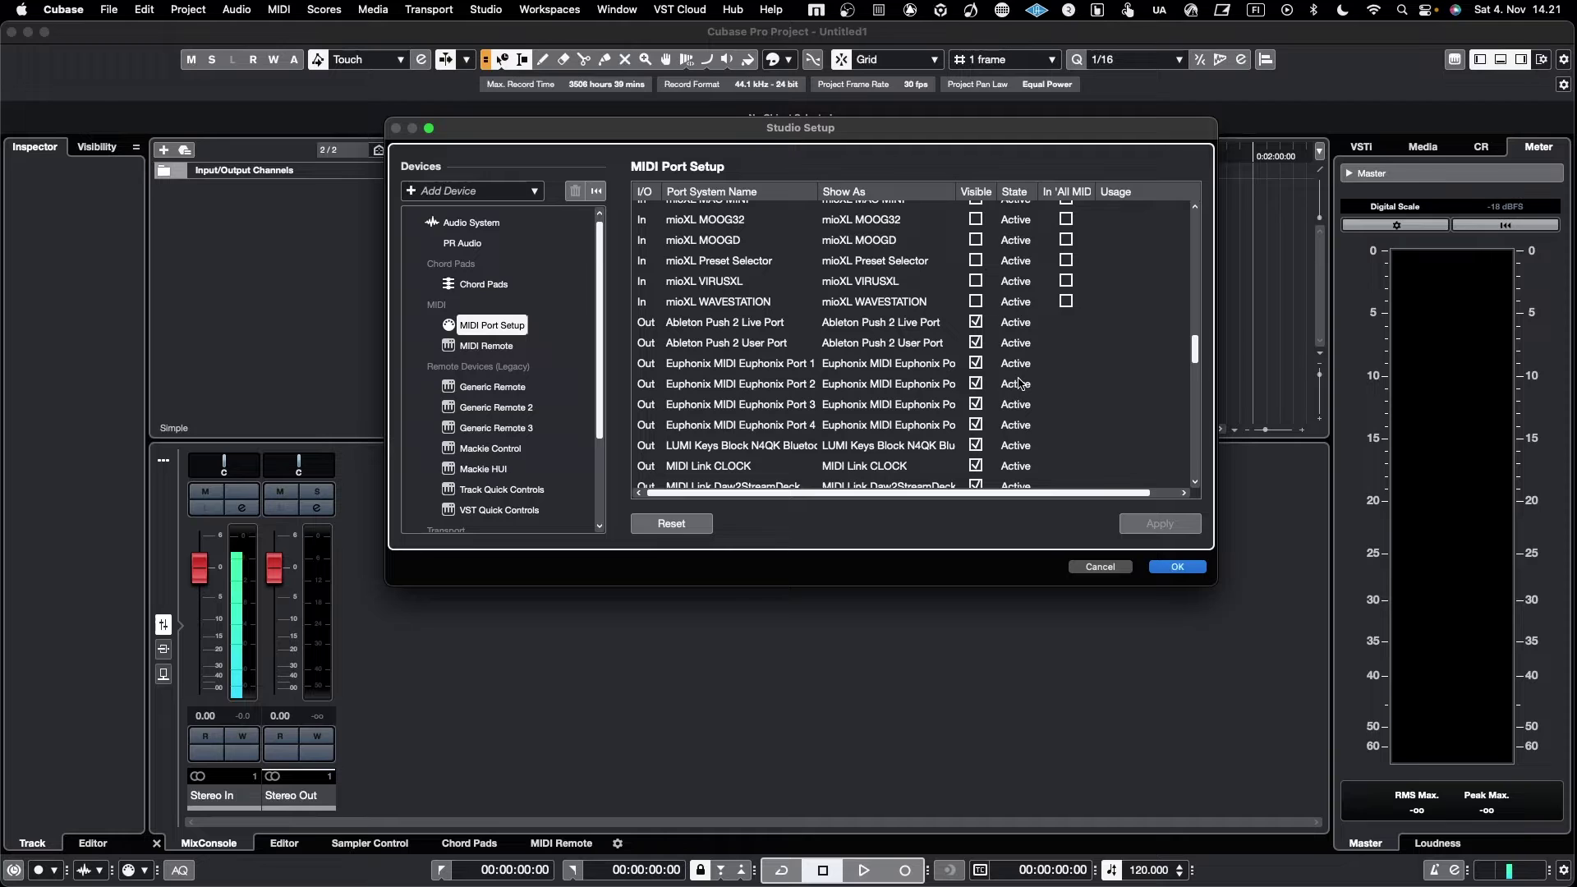
scroll(1019, 384, down, 2)
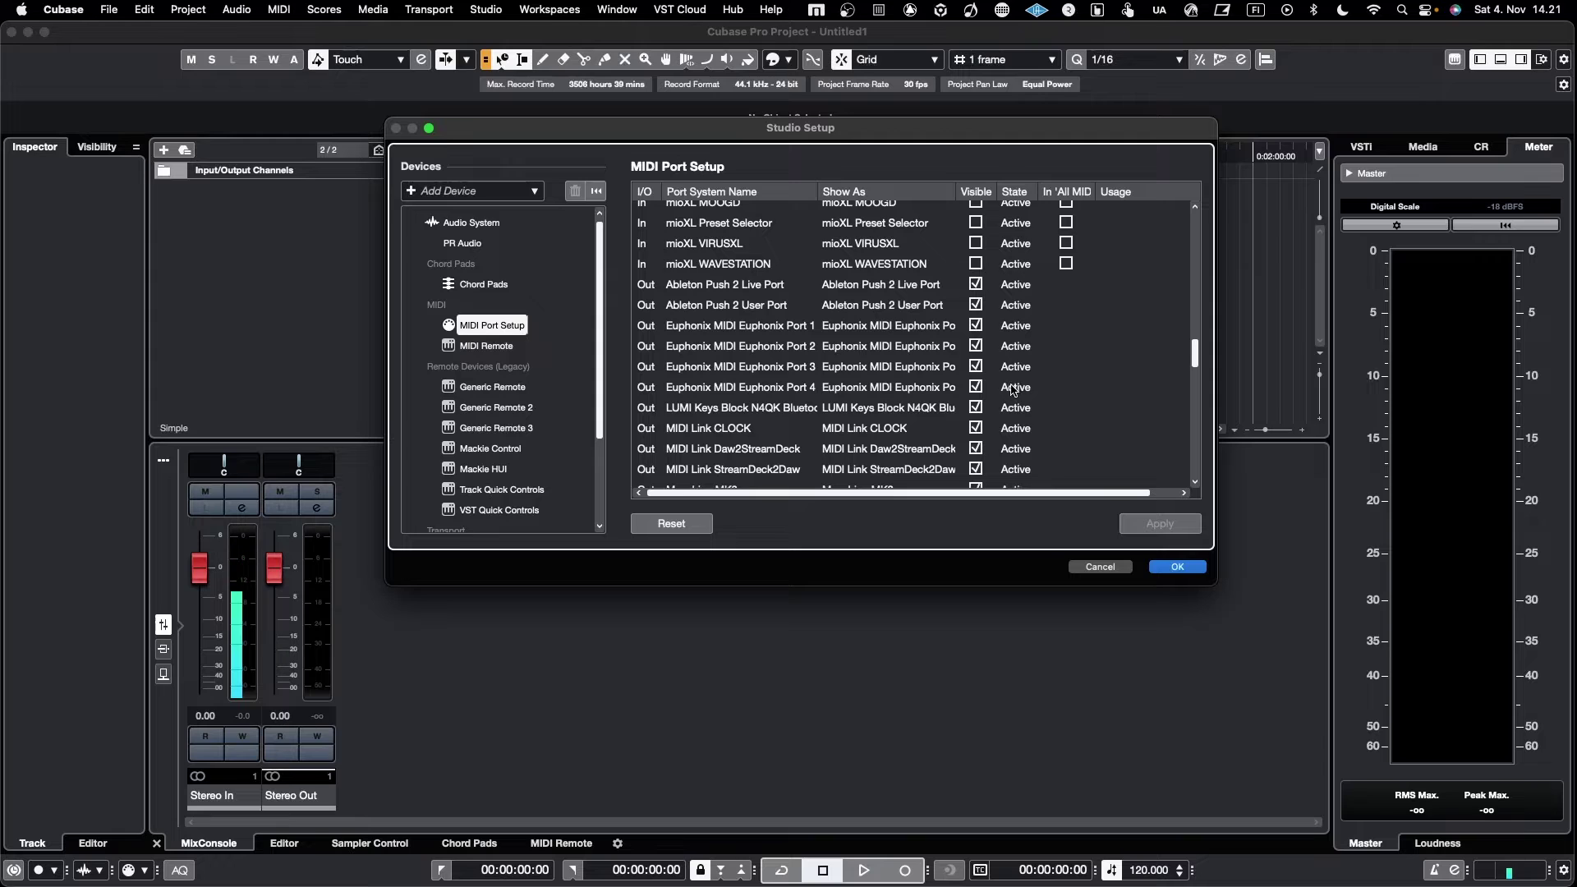
scroll(1003, 387, down, 2)
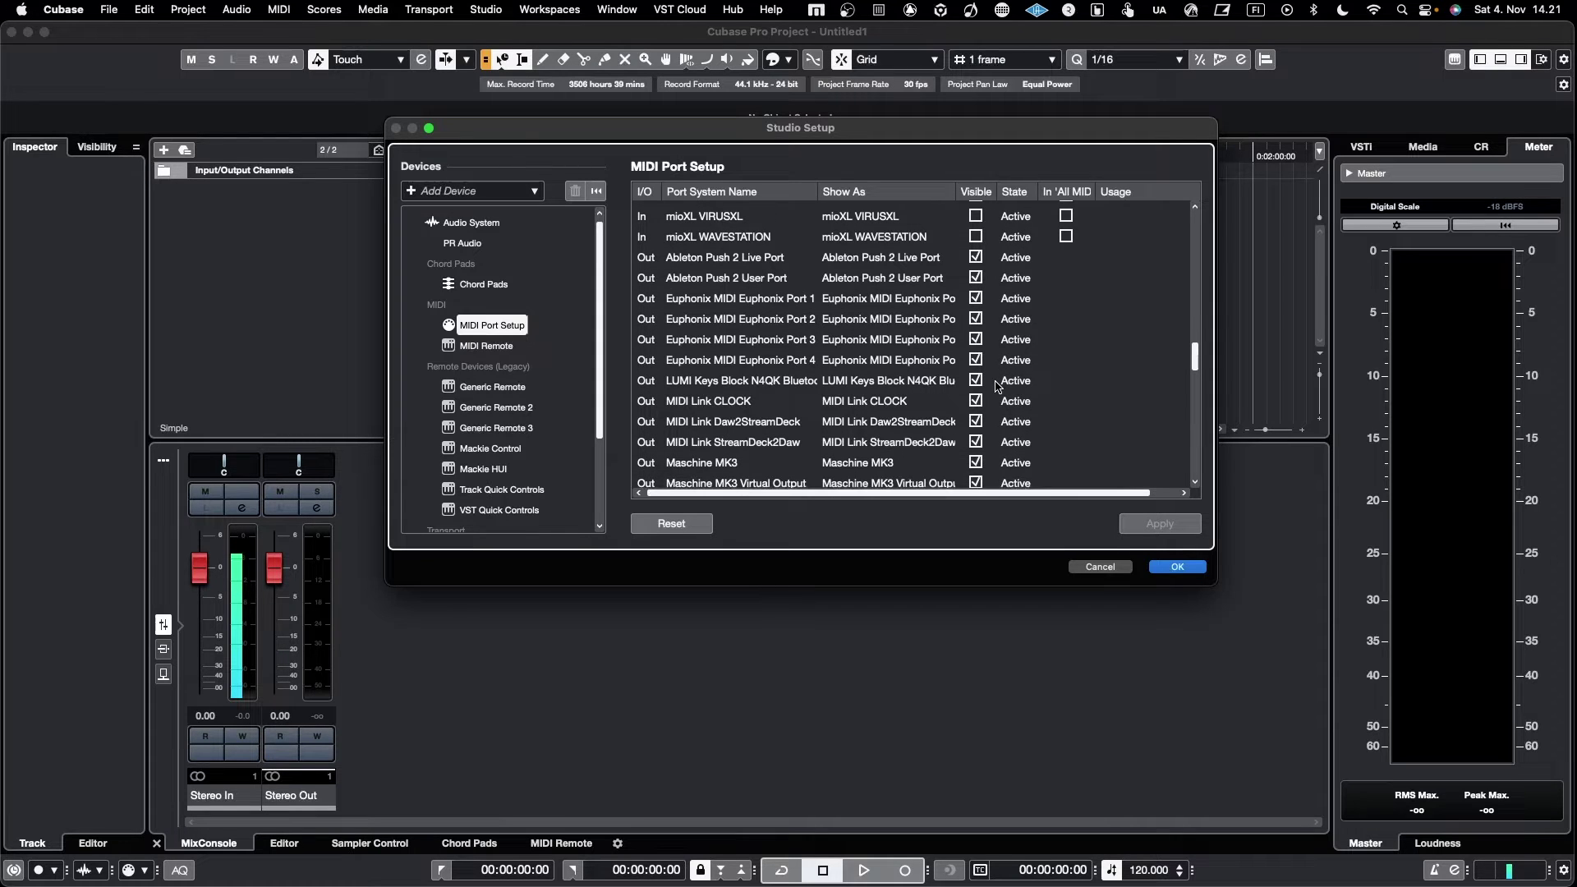
click(975, 299)
click(975, 318)
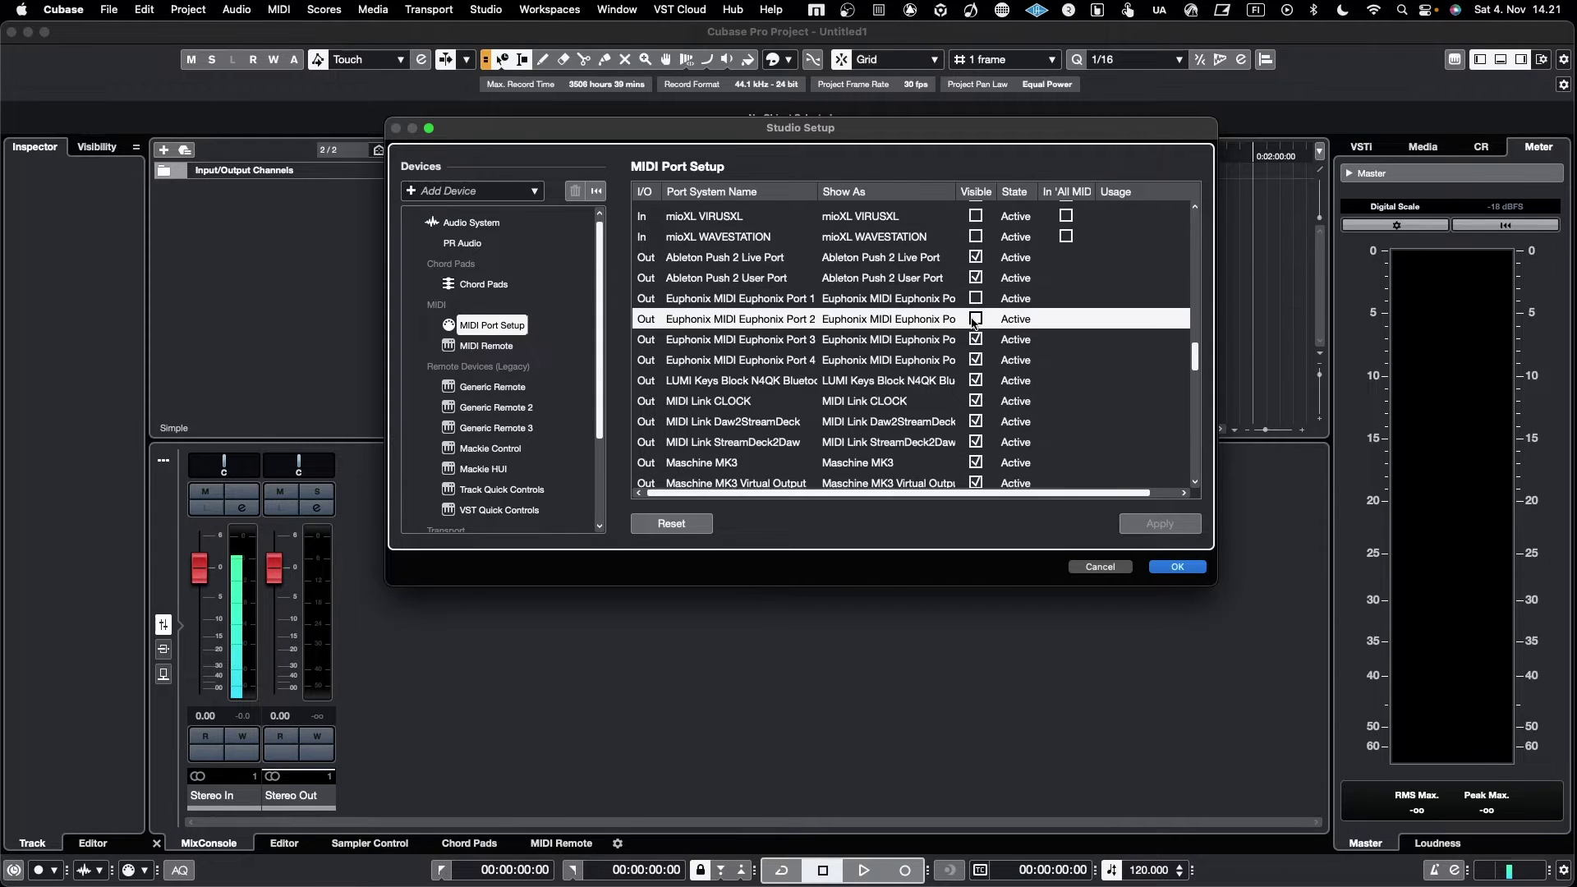
click(975, 339)
click(975, 360)
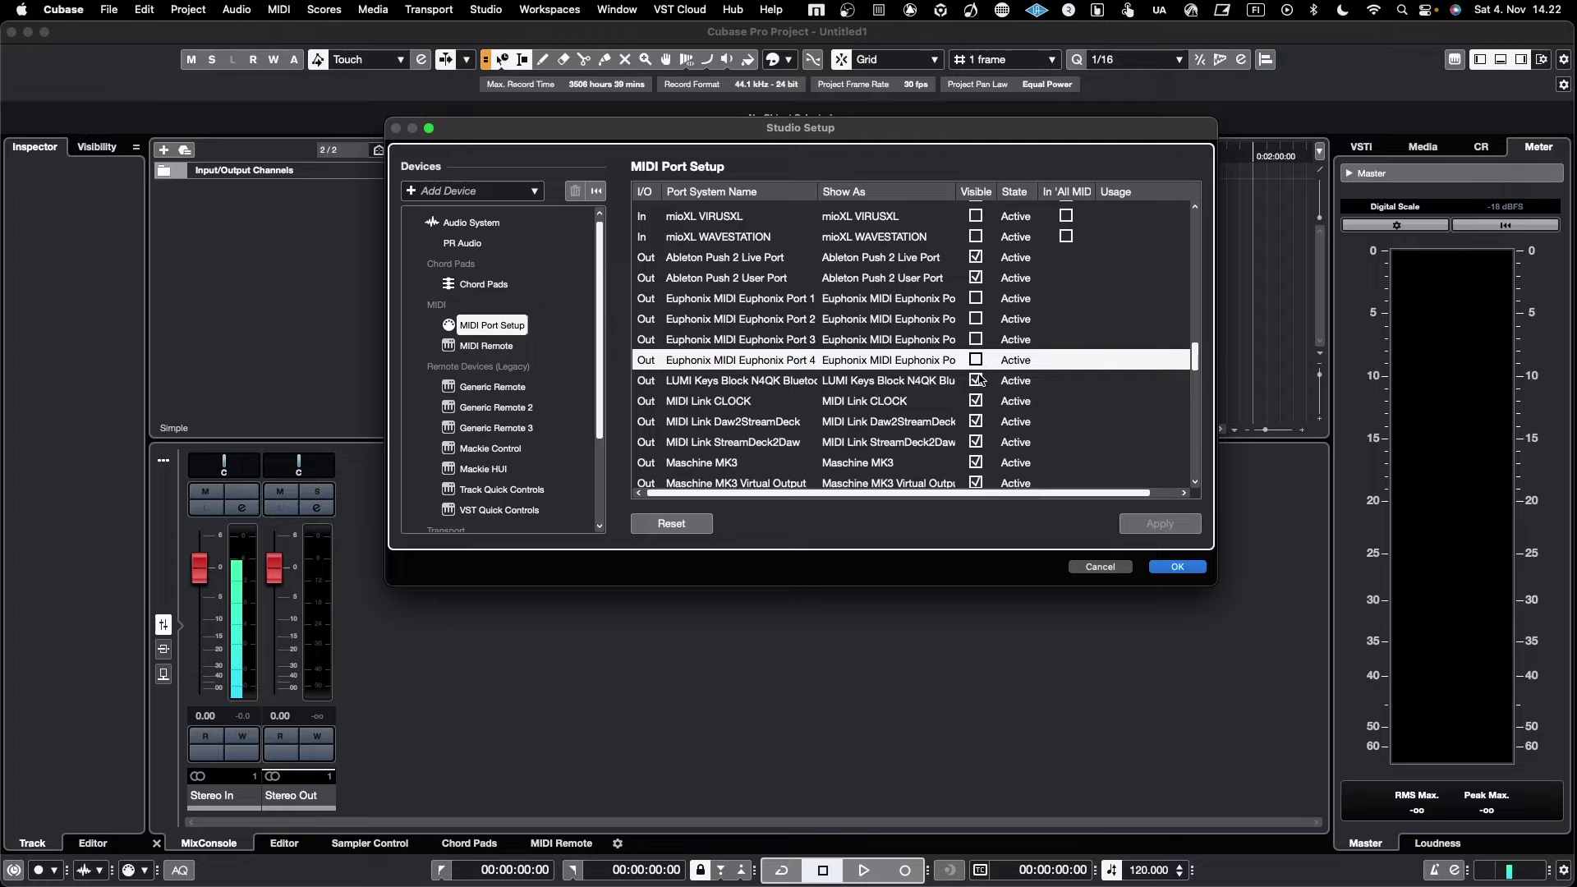
click(975, 380)
Hide the Ableton Push 2 User Port and Ableton Push 2 Live Port outputs.
scroll(976, 353, up, 1)
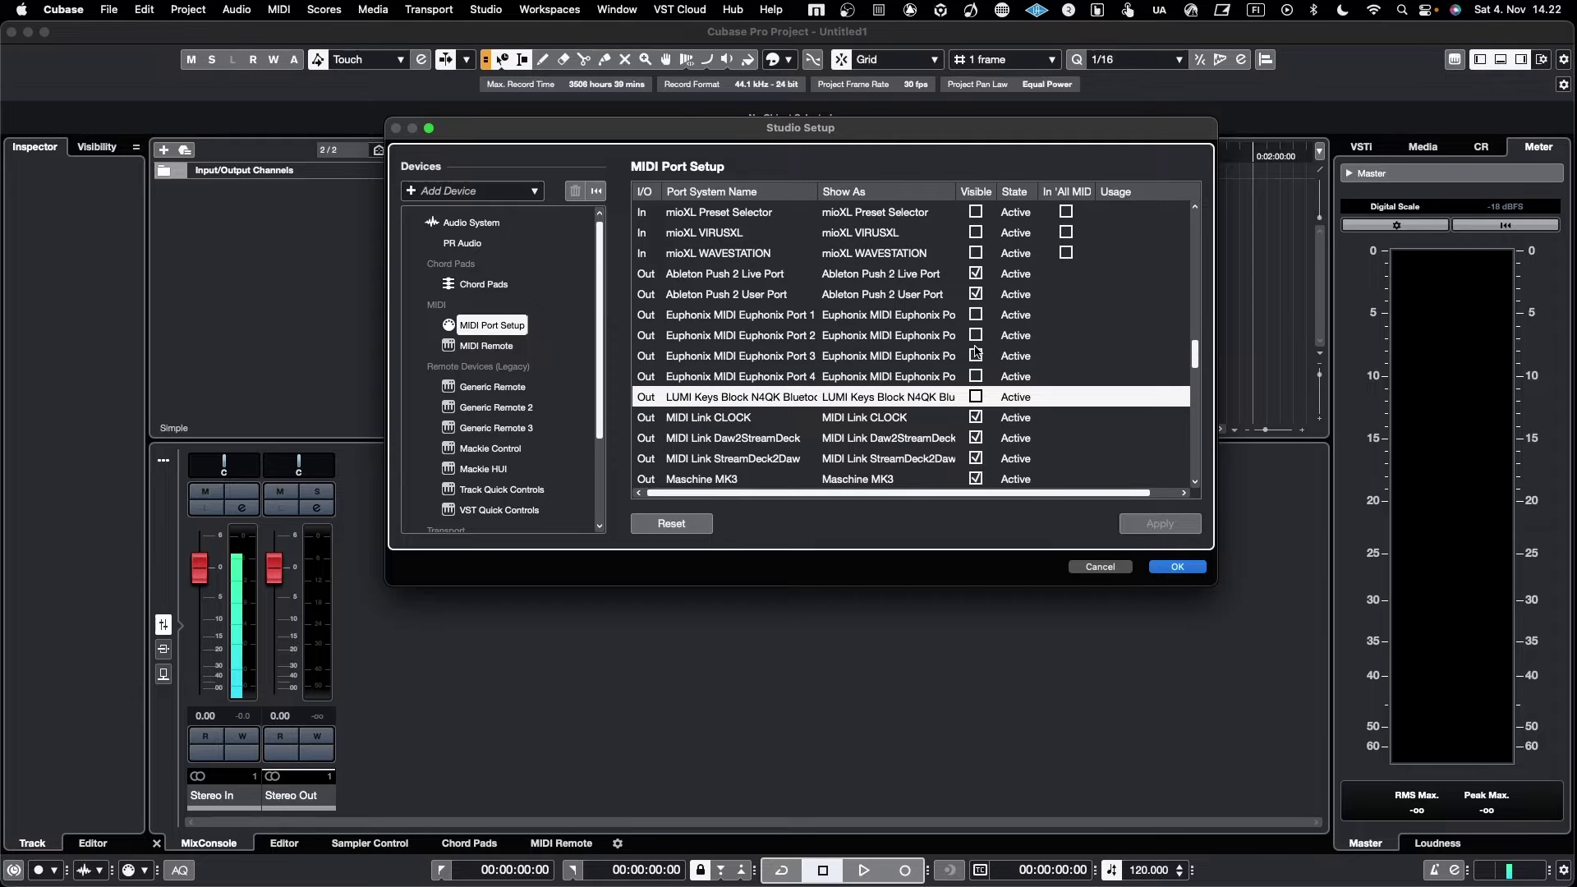
click(975, 294)
click(976, 275)
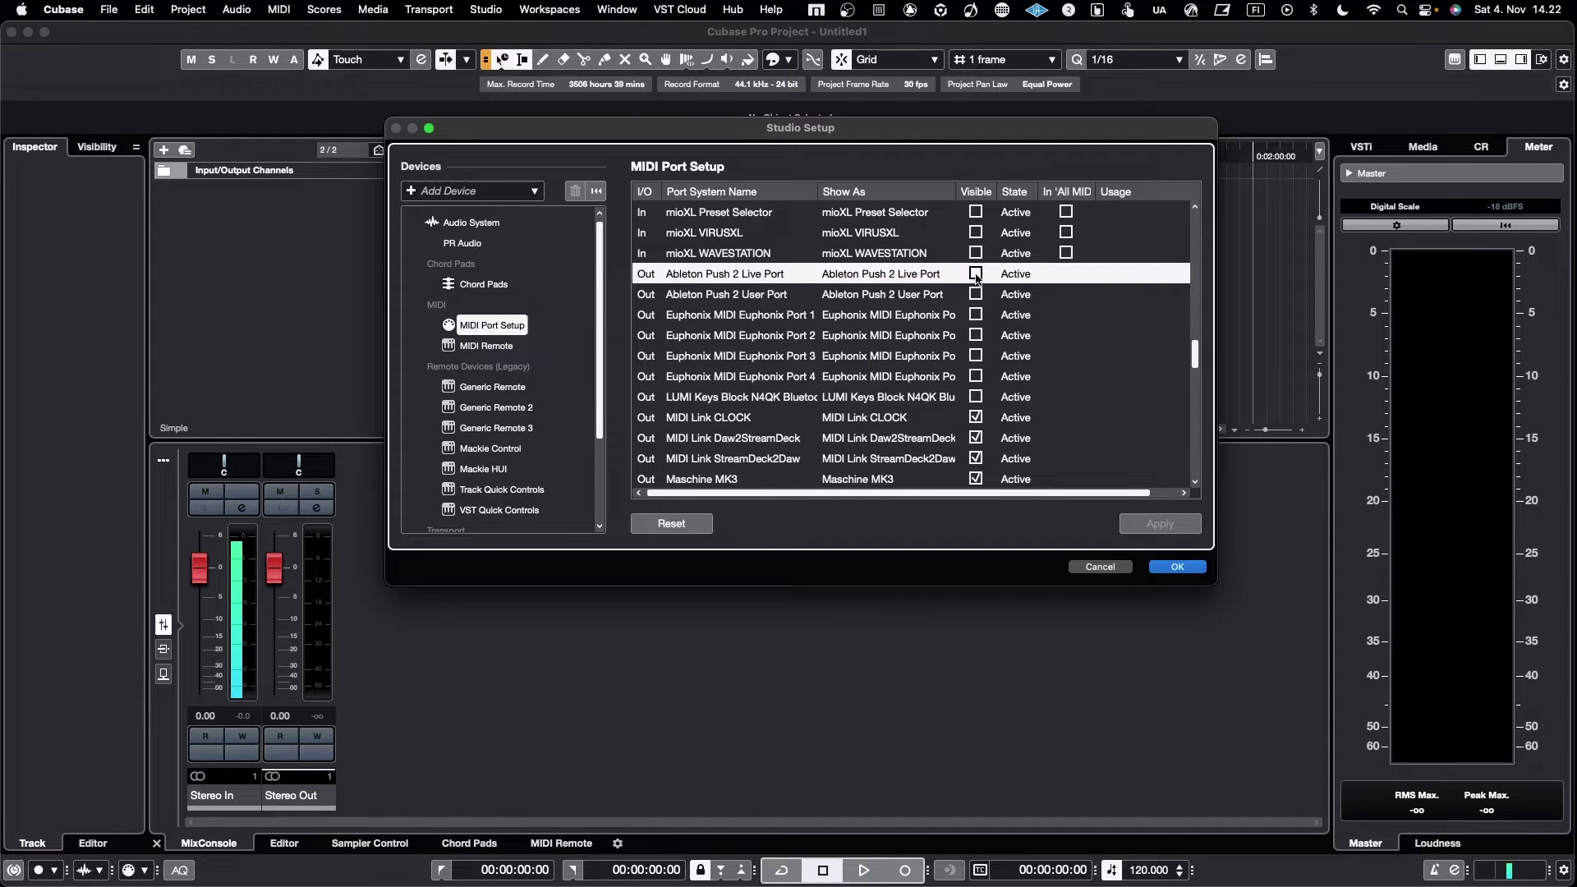
Hide the MIDI Link Daw2StreamDeck and MIDI Link StreamDeck2Daw output ports.
scroll(977, 349, down, 3)
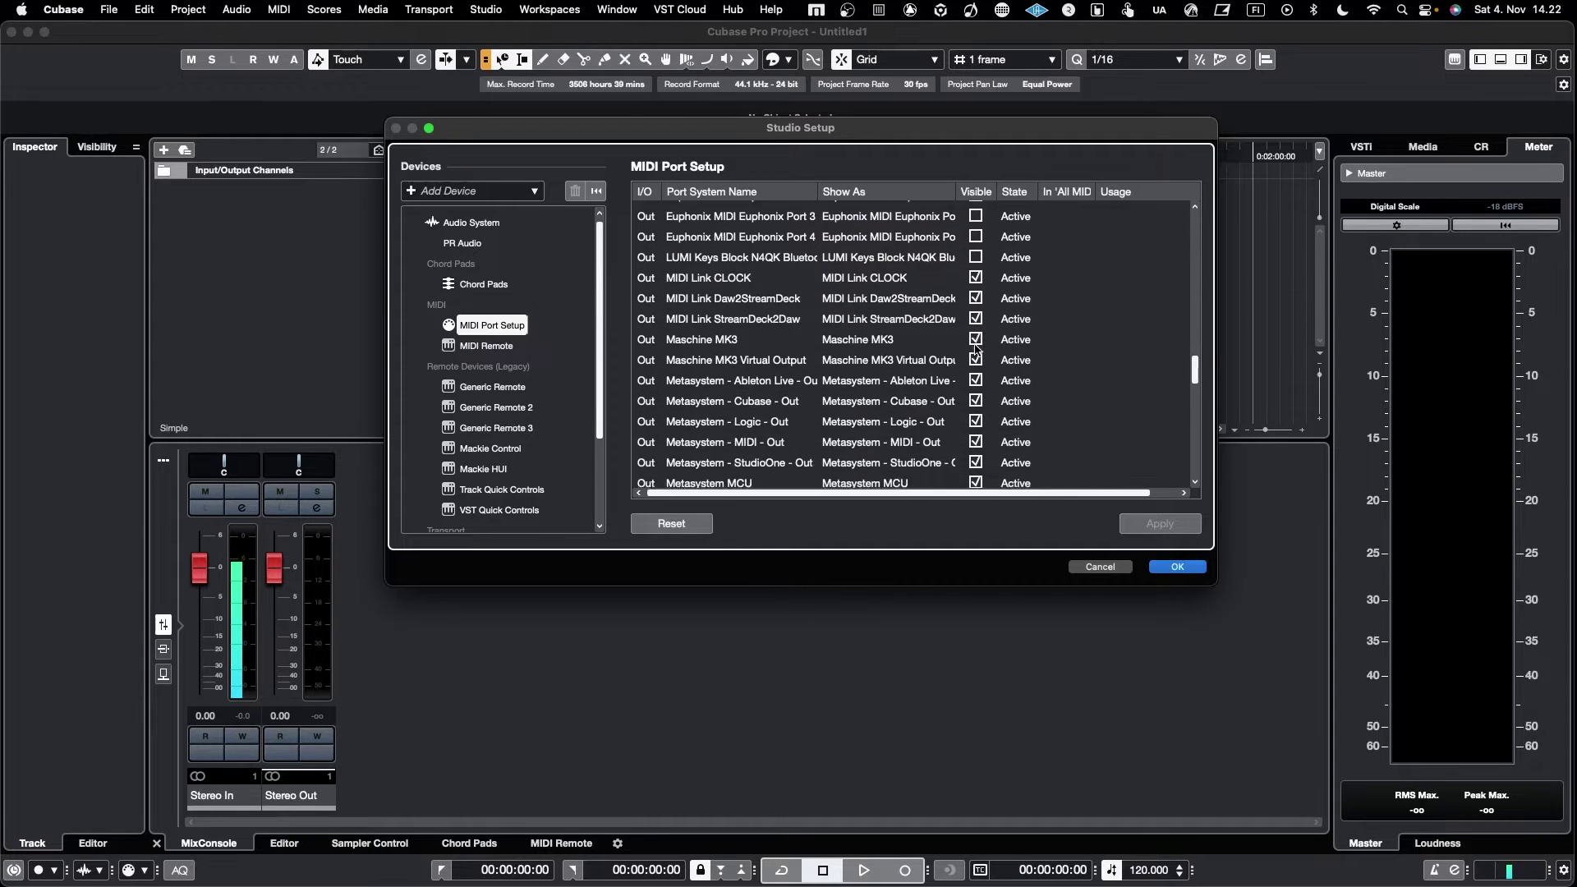
click(976, 299)
click(976, 319)
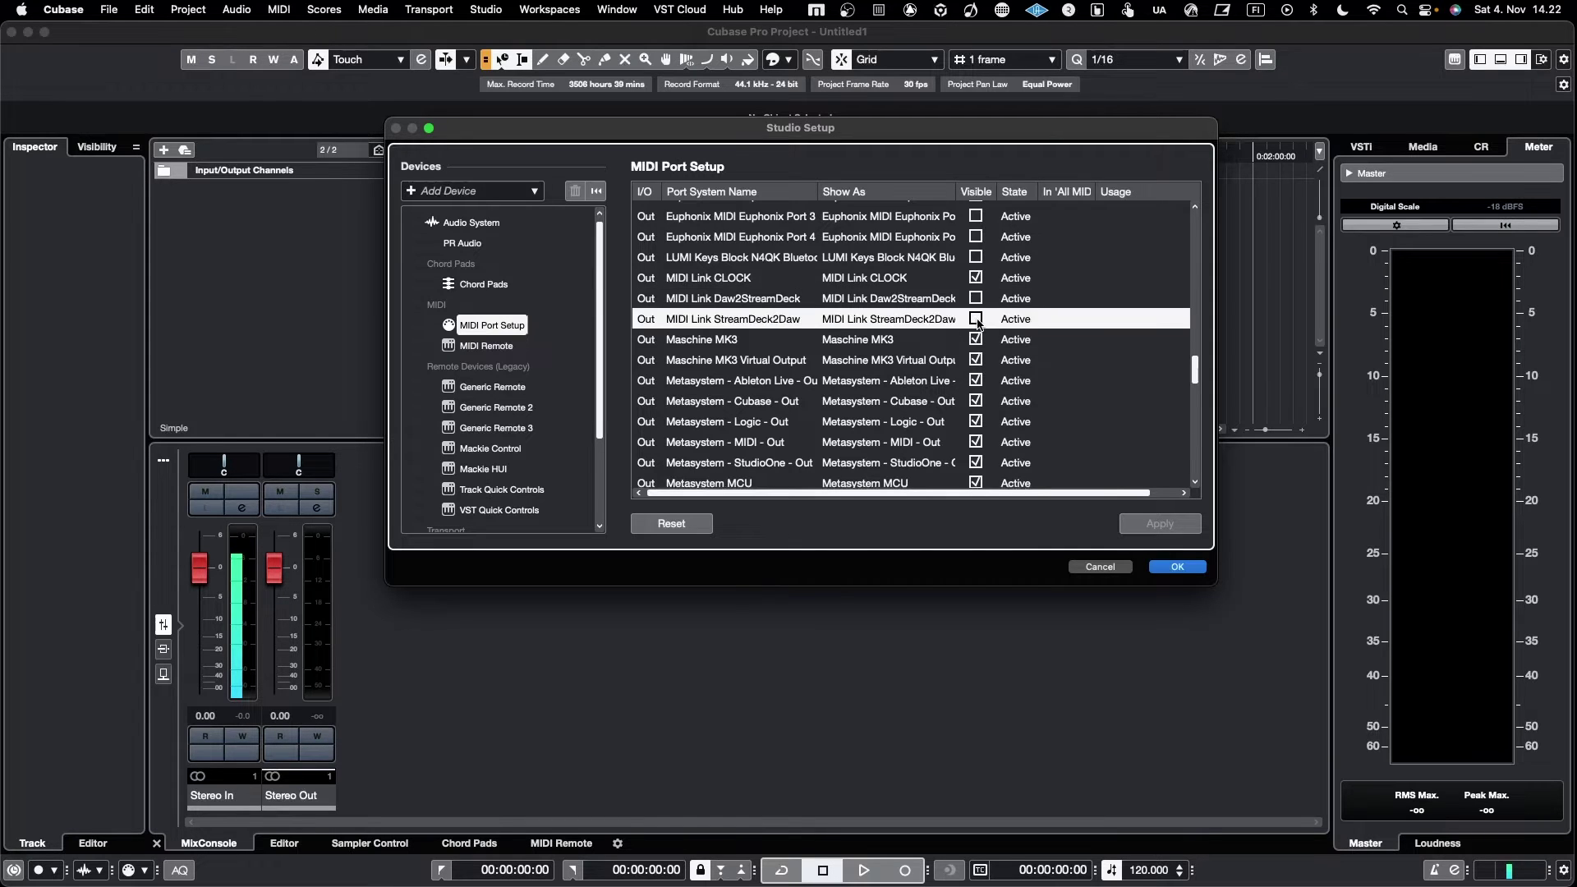
Hide the Metasystem - Ableton Live - Out port and keep the Metasystem - Cubase - Out port visible.
click(977, 339)
click(975, 339)
scroll(978, 343, down, 2)
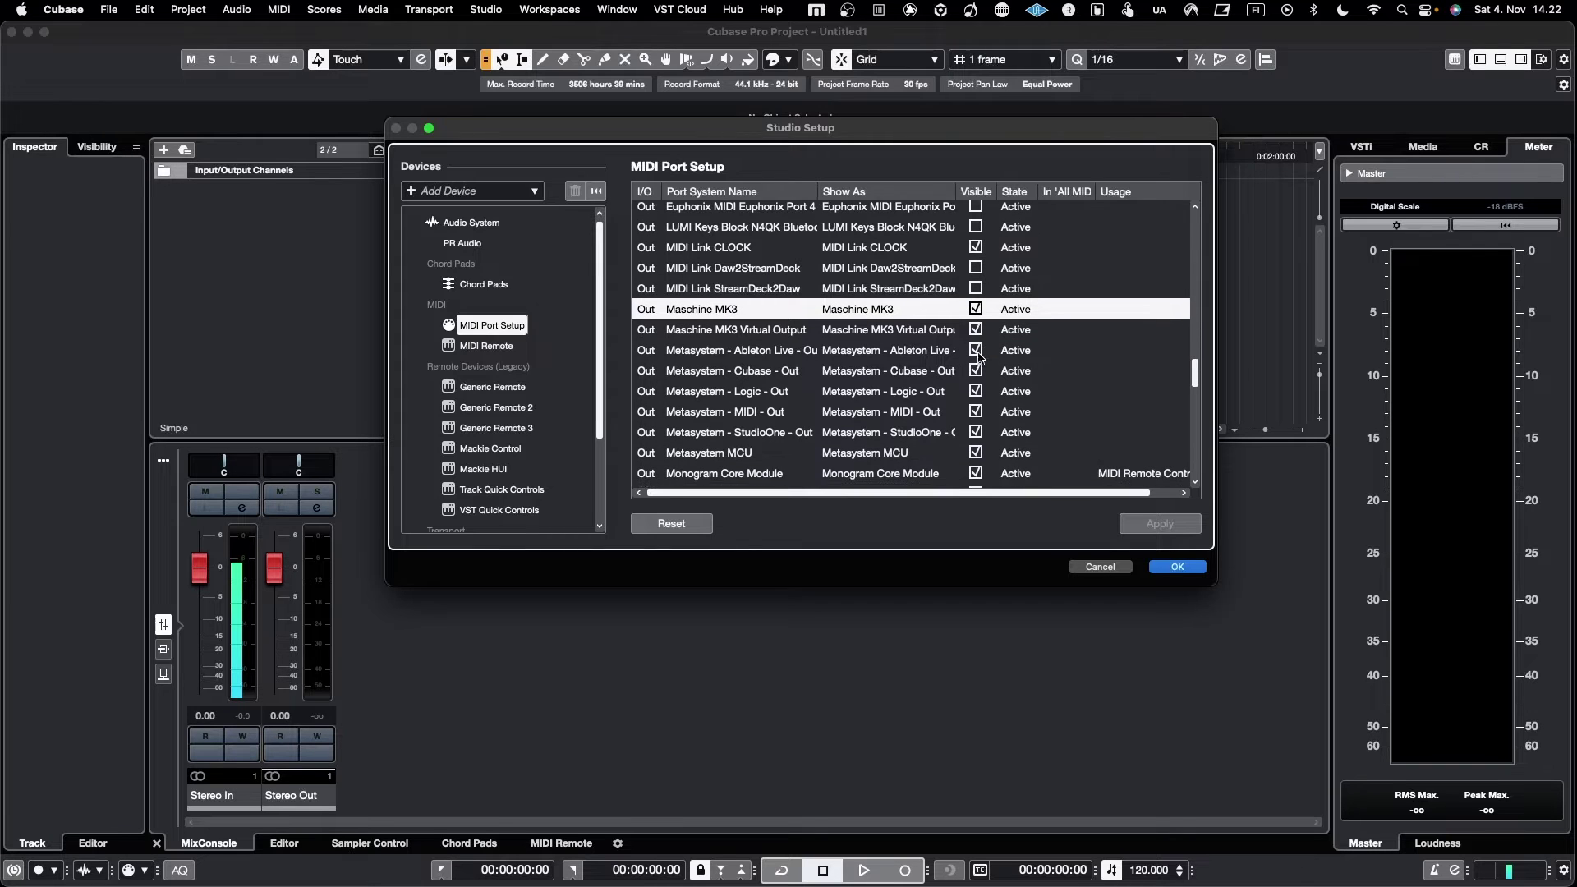
scroll(977, 352, down, 1)
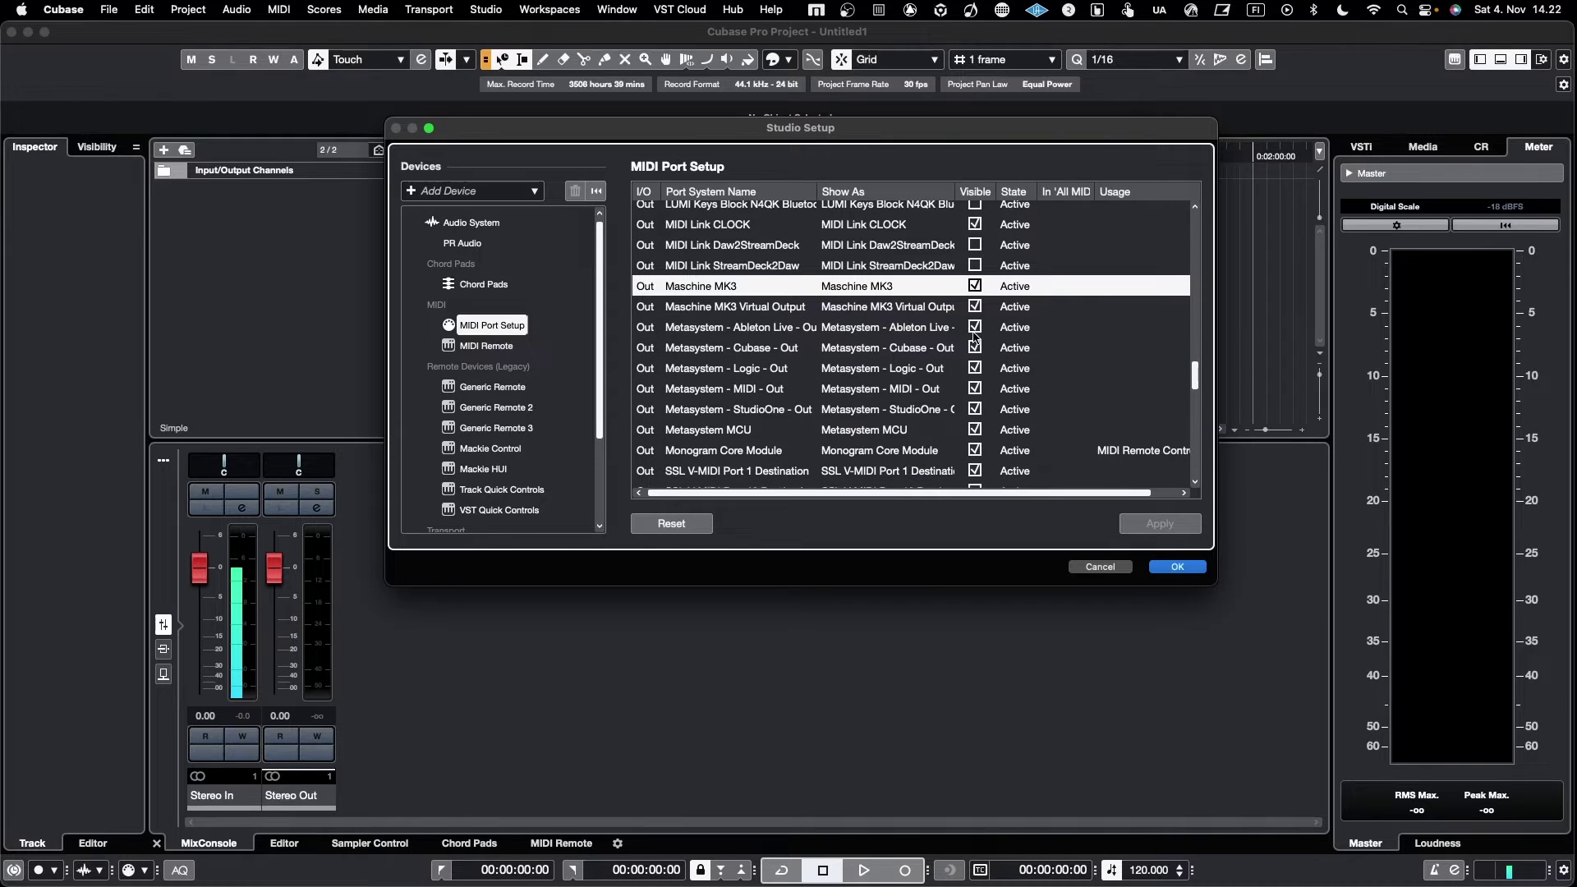
click(975, 328)
click(974, 345)
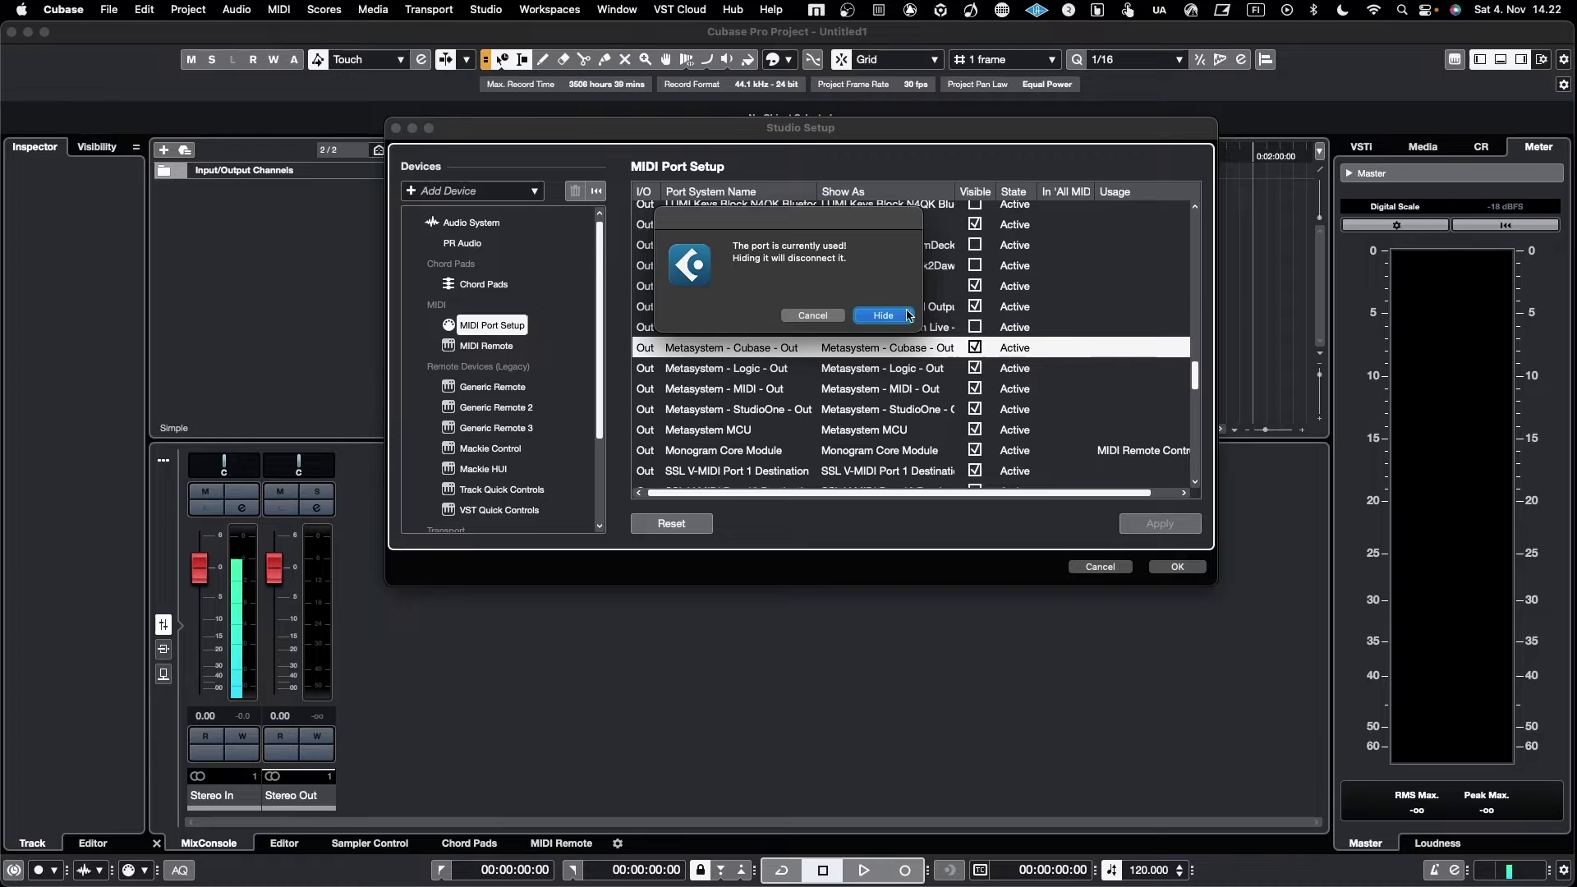
click(808, 317)
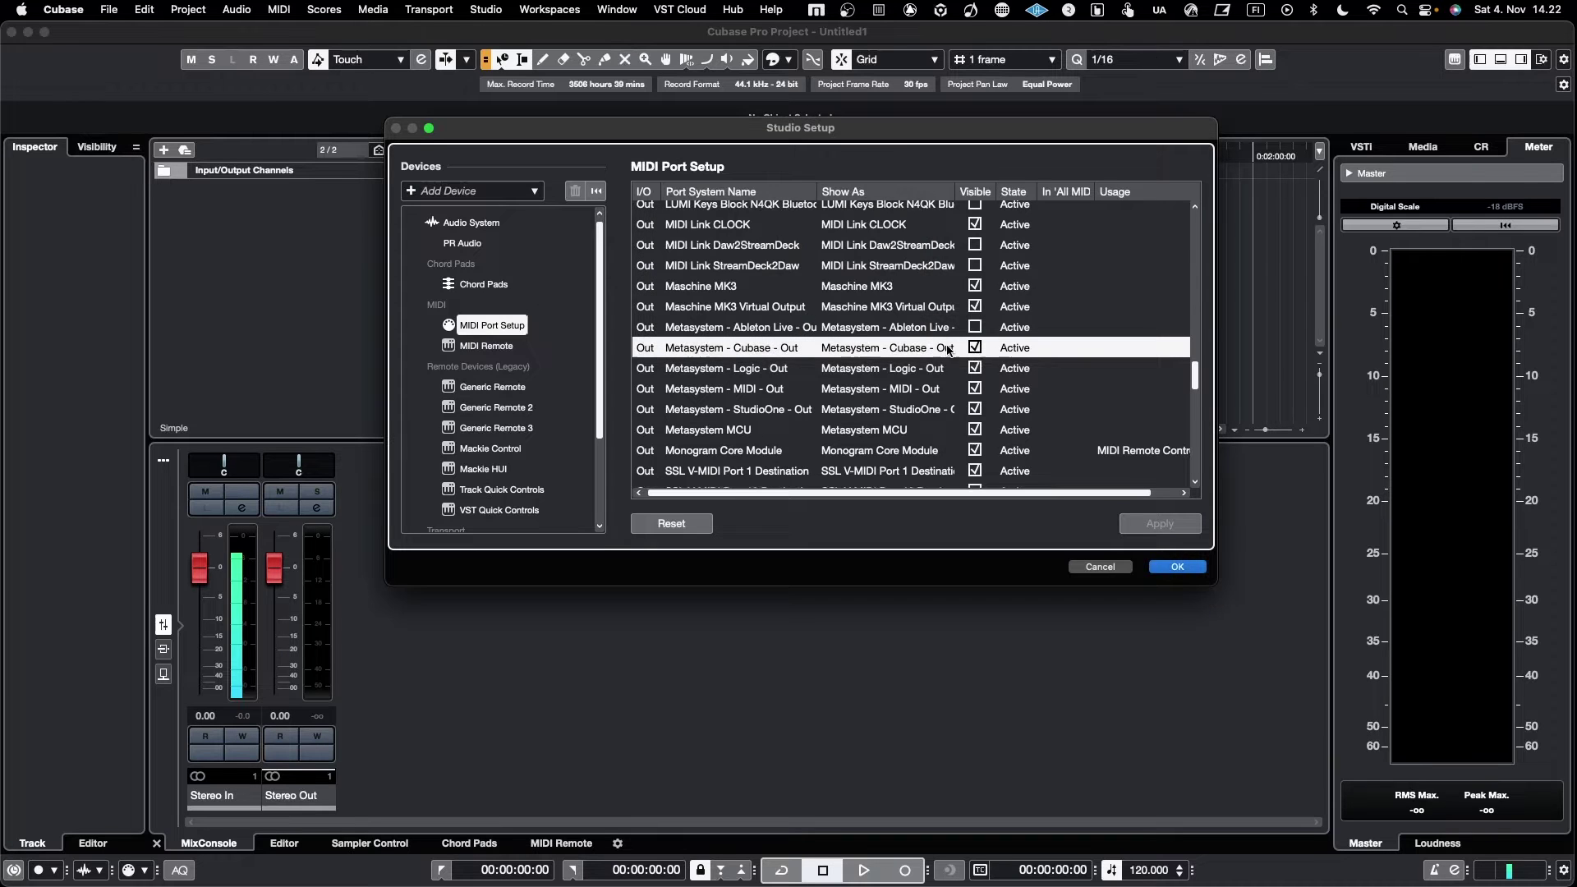
Hide the Metasystem - Logic - Out port and keep the Metasystem - MIDI - Out port visible.
scroll(970, 366, down, 2)
click(977, 327)
click(977, 348)
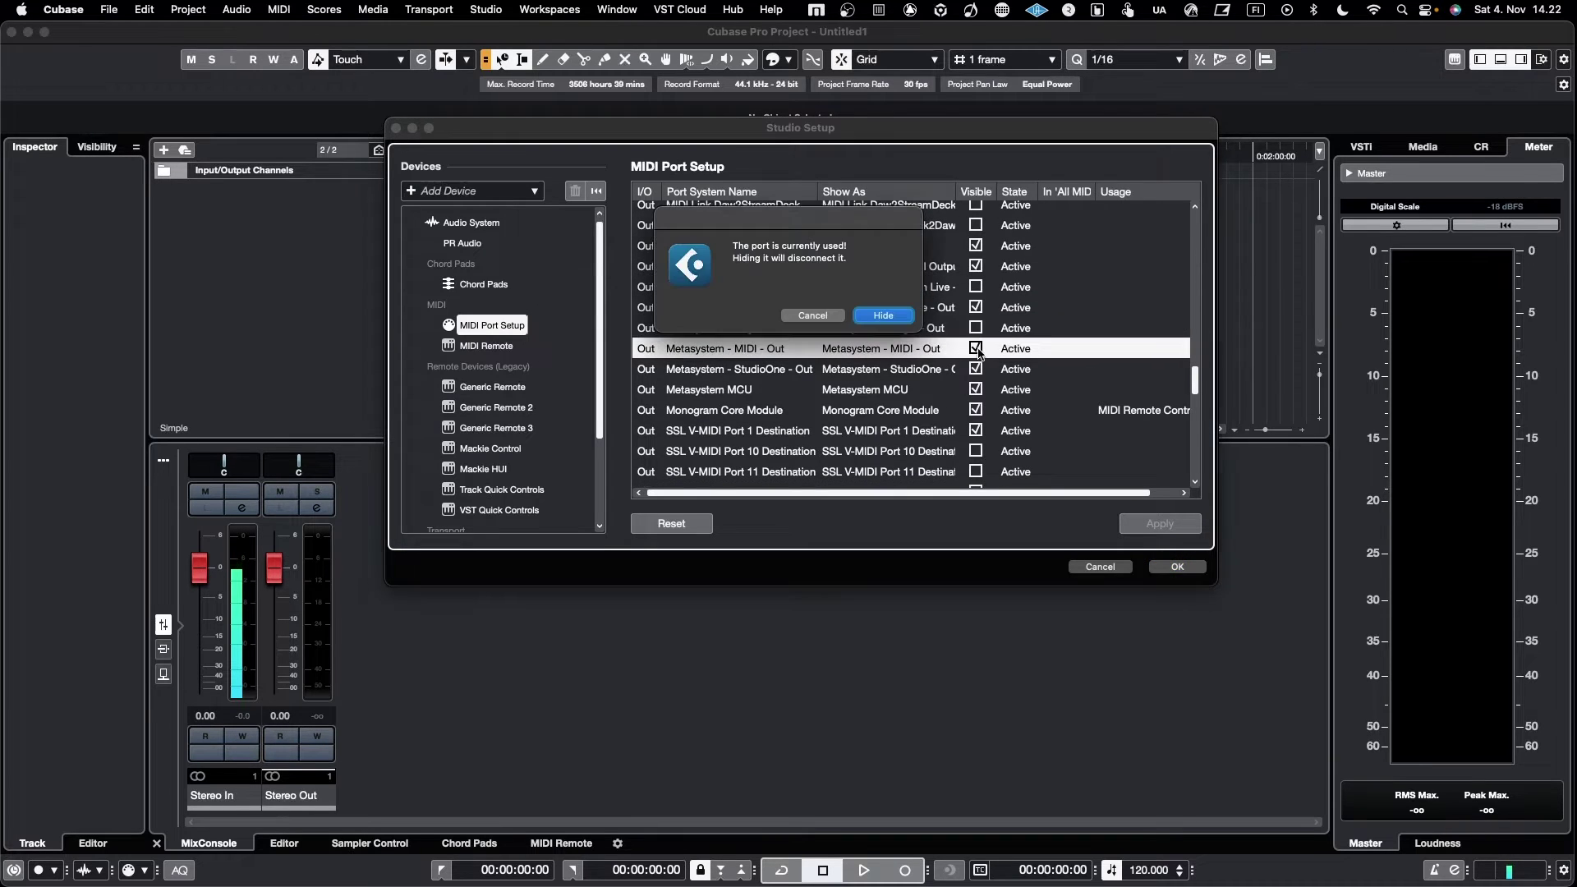
click(809, 318)
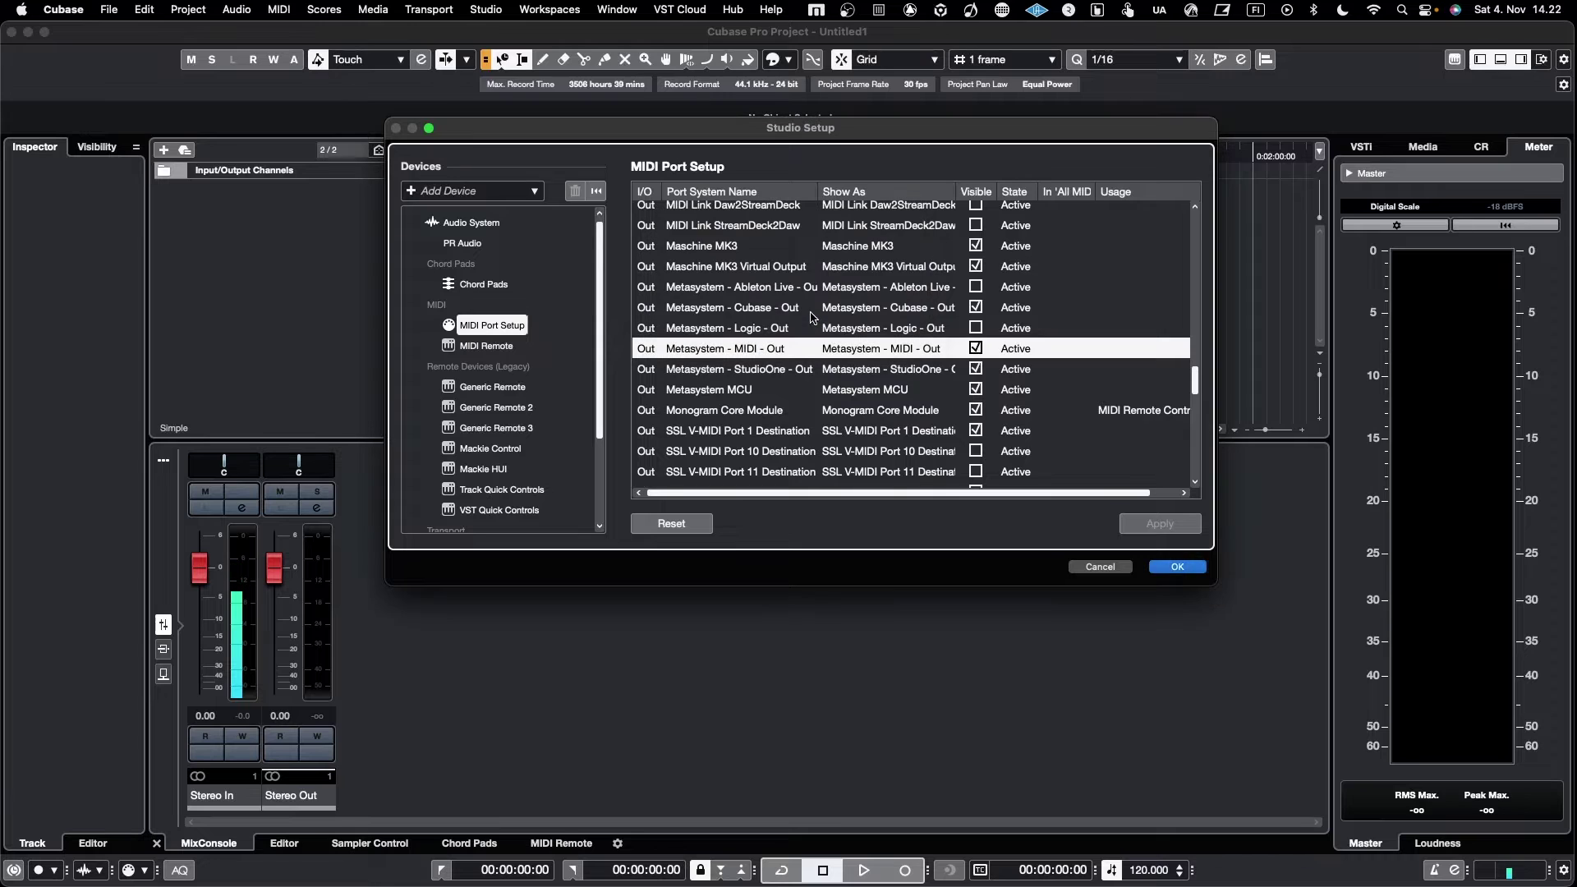
Hide the Metasystem - StudioOne - Out and Metasystem MCU output ports, keeping the Monogram Core Module output visible.
scroll(954, 343, down, 1)
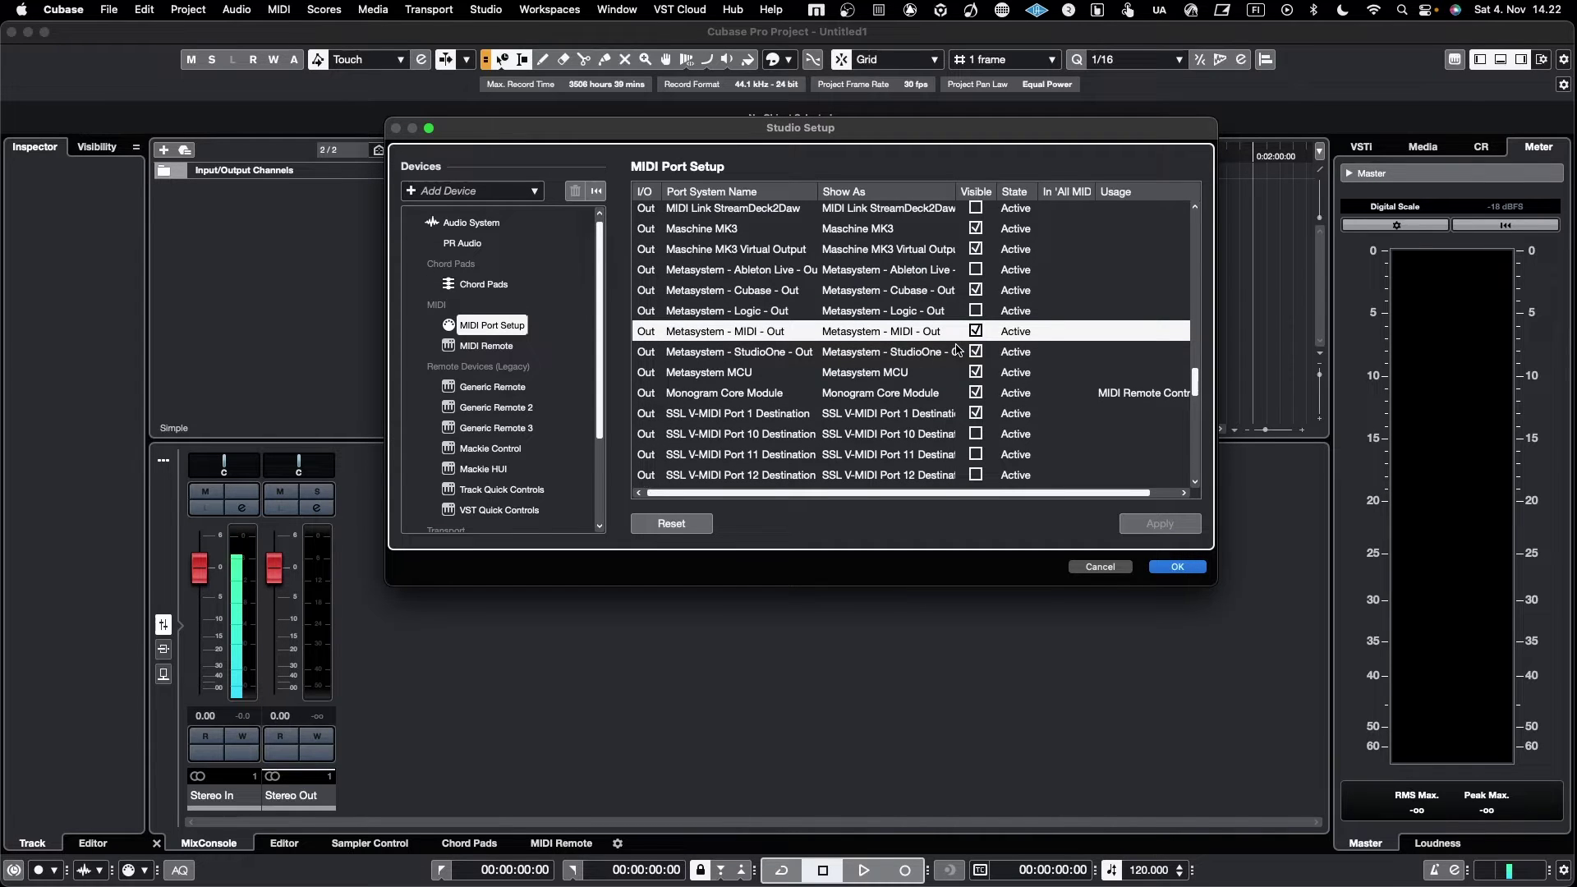
click(977, 352)
click(976, 372)
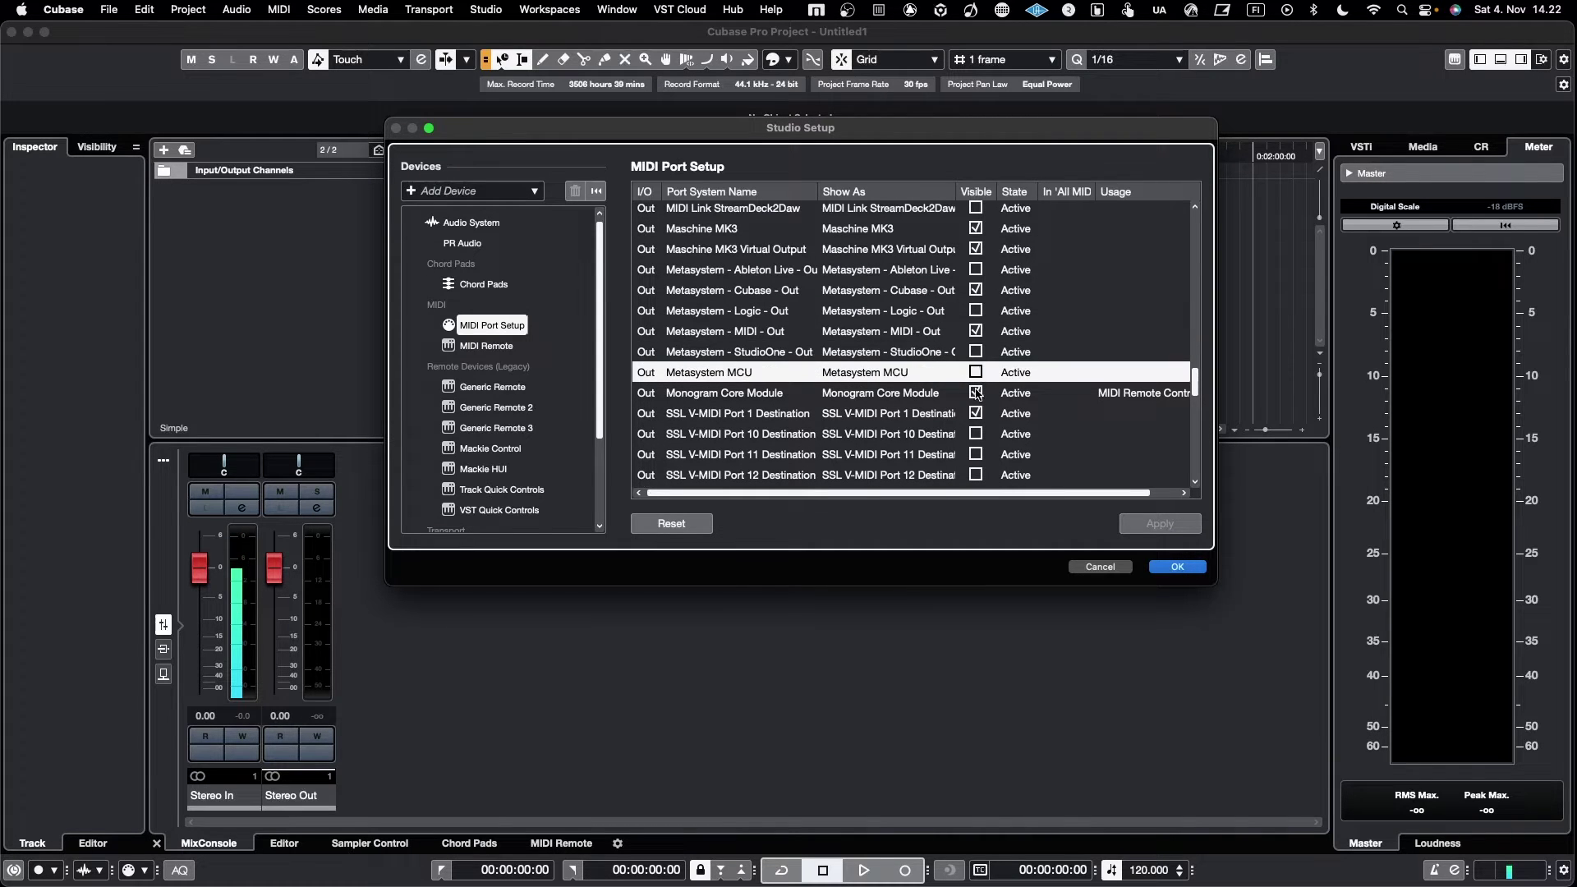
click(977, 392)
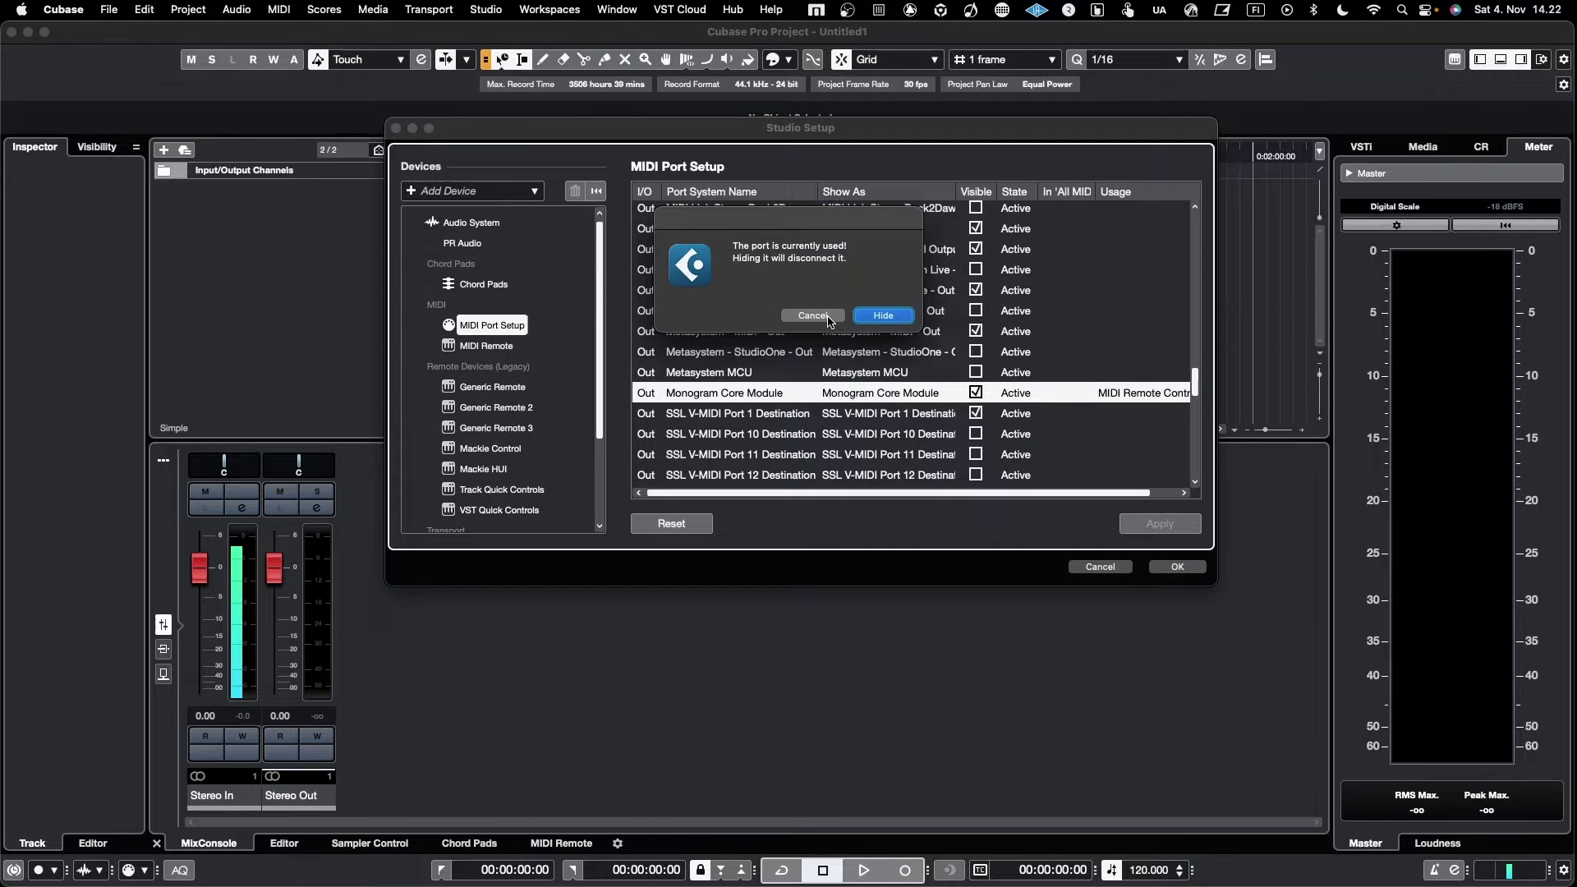
click(812, 315)
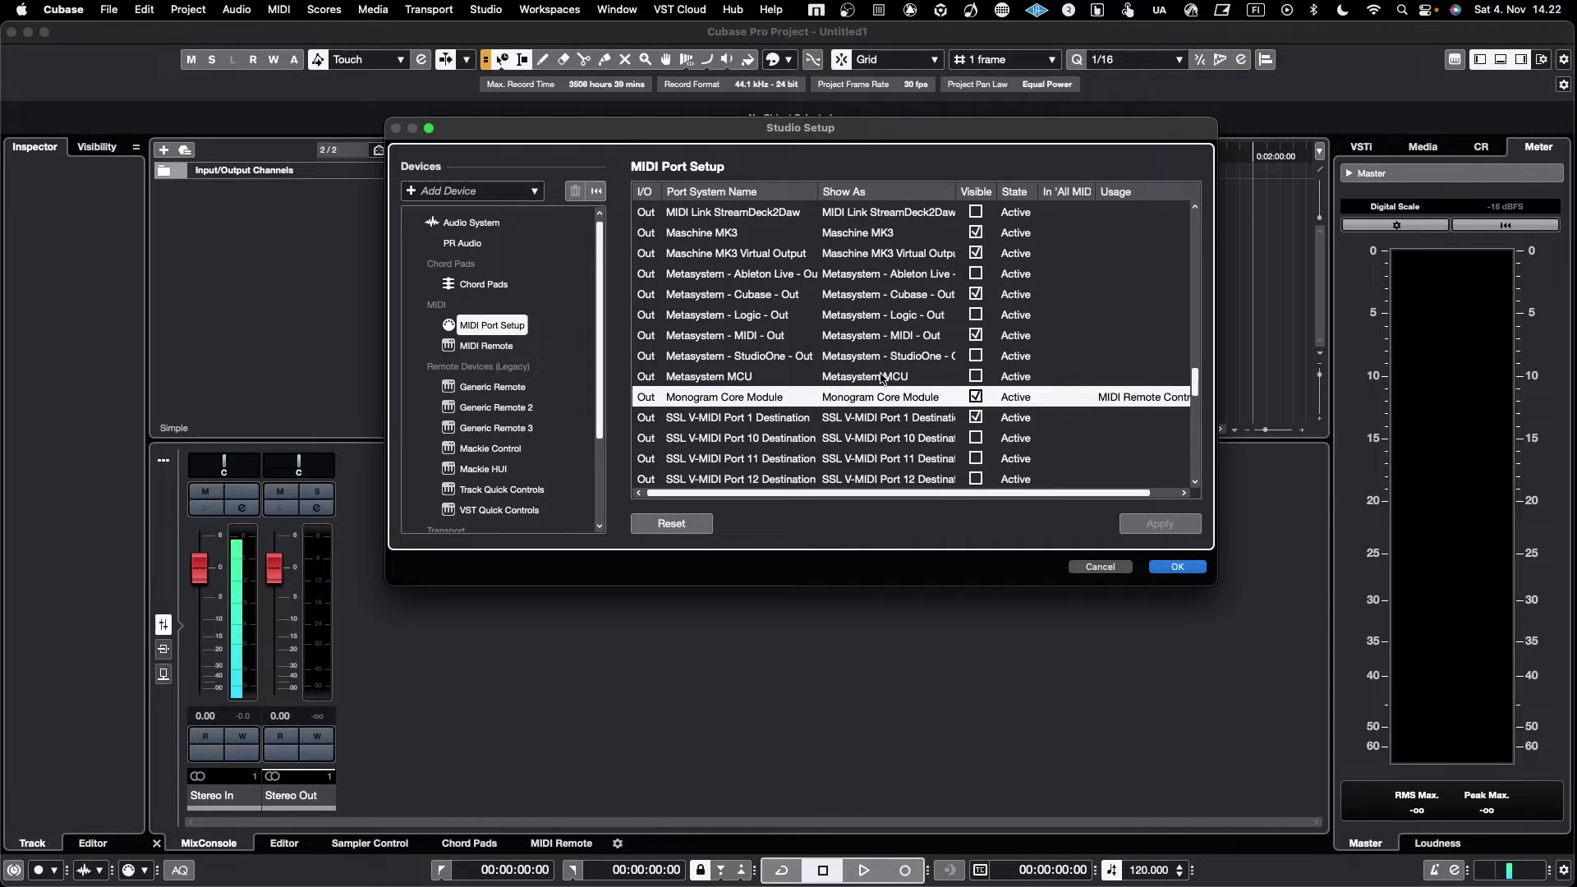
Try to hide the SSL V-MIDI Port 1 Destination output port.
scroll(882, 386, up, 2)
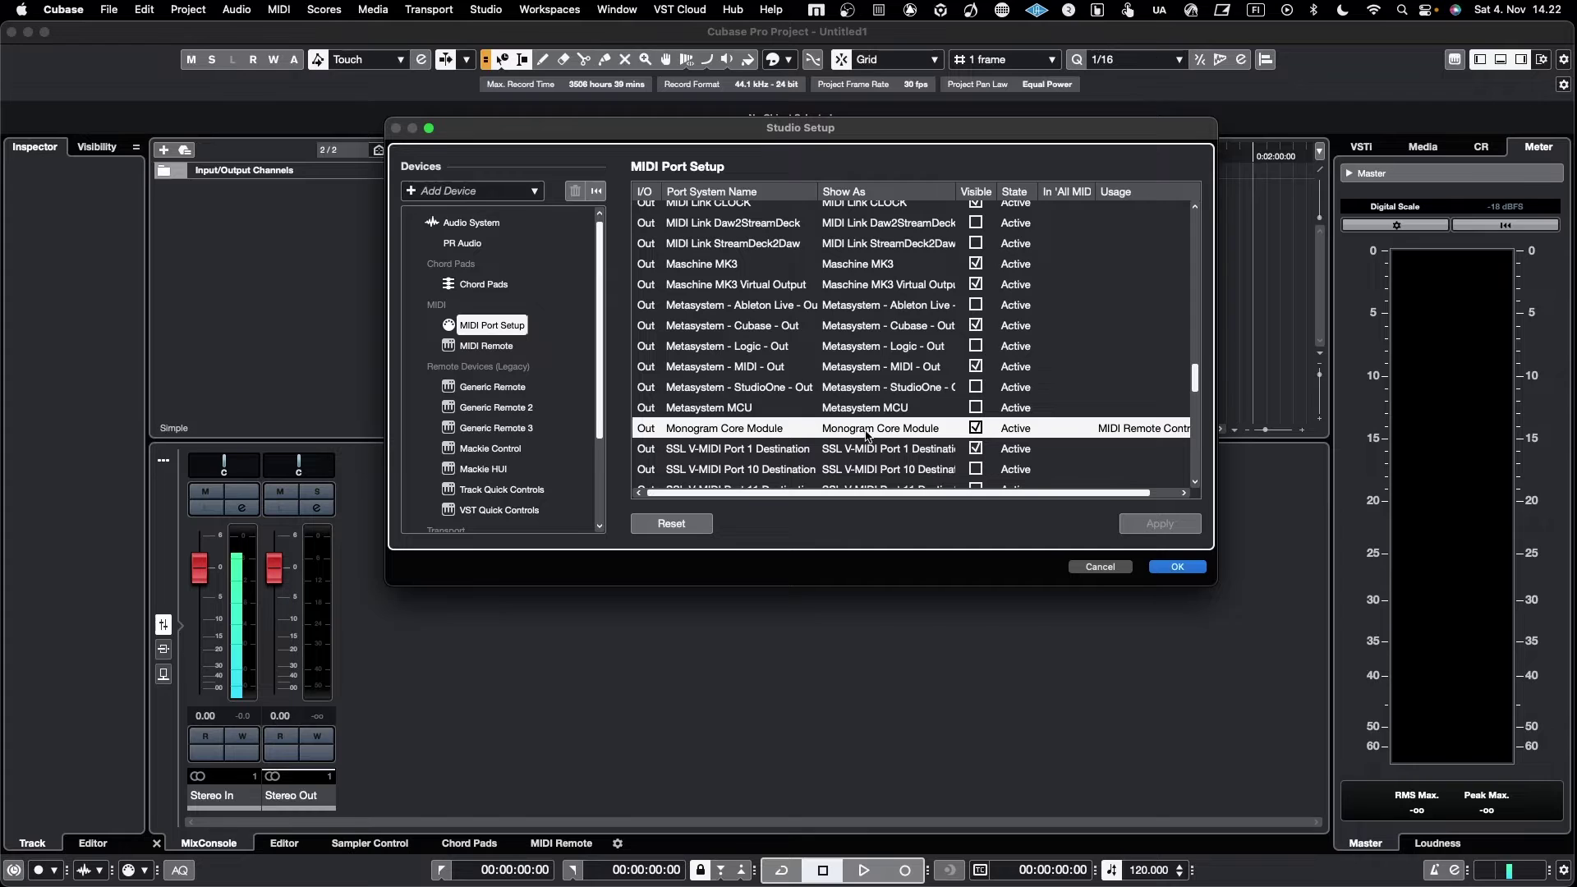
scroll(920, 409, up, 3)
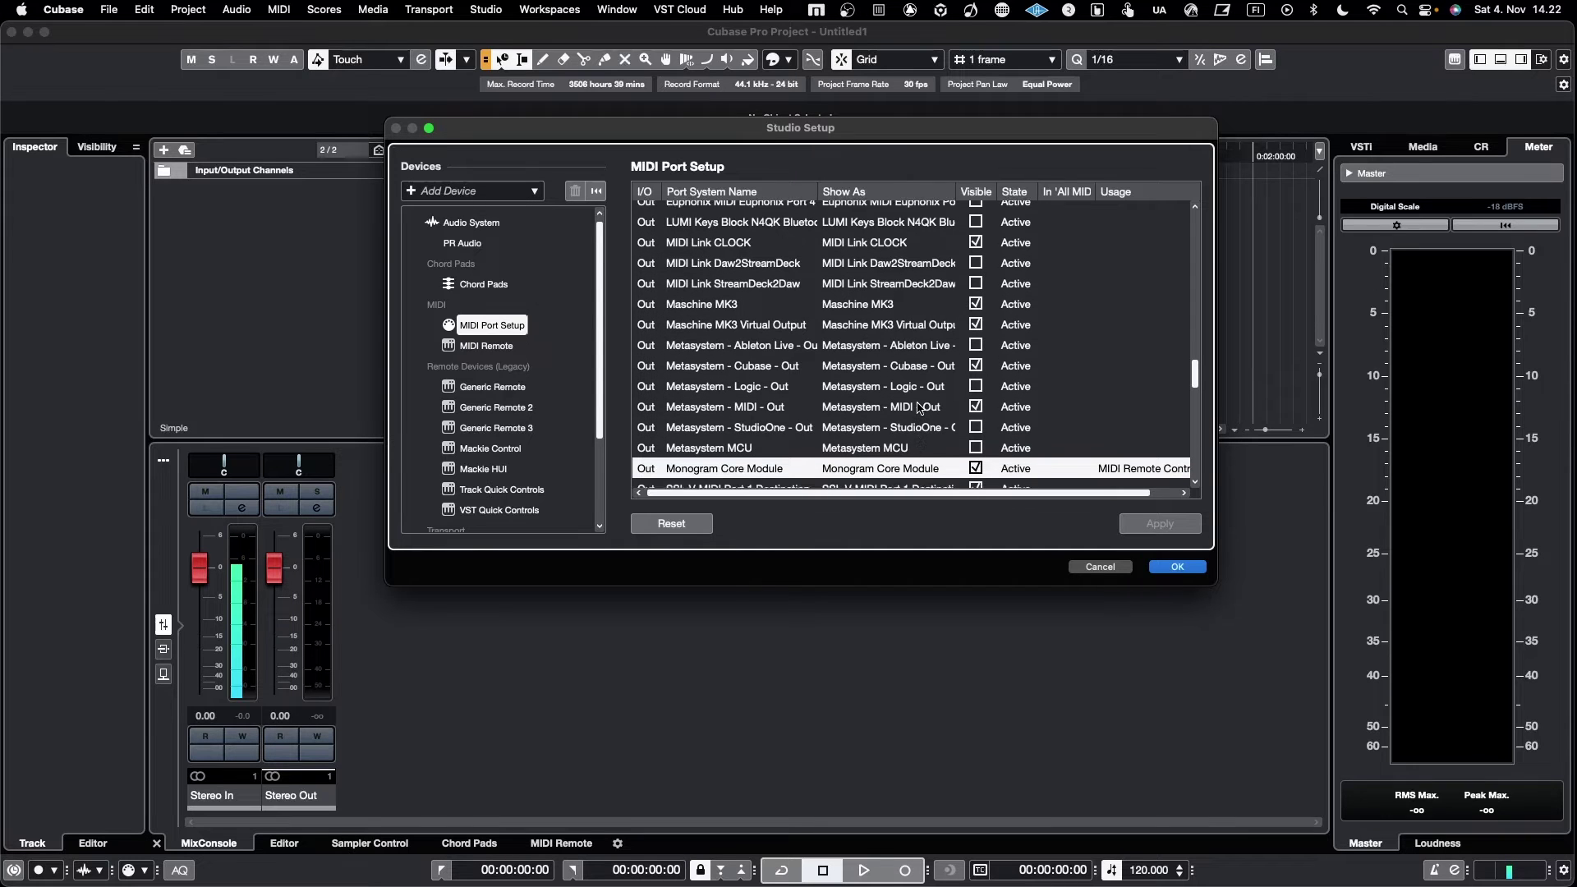
scroll(920, 408, down, 1)
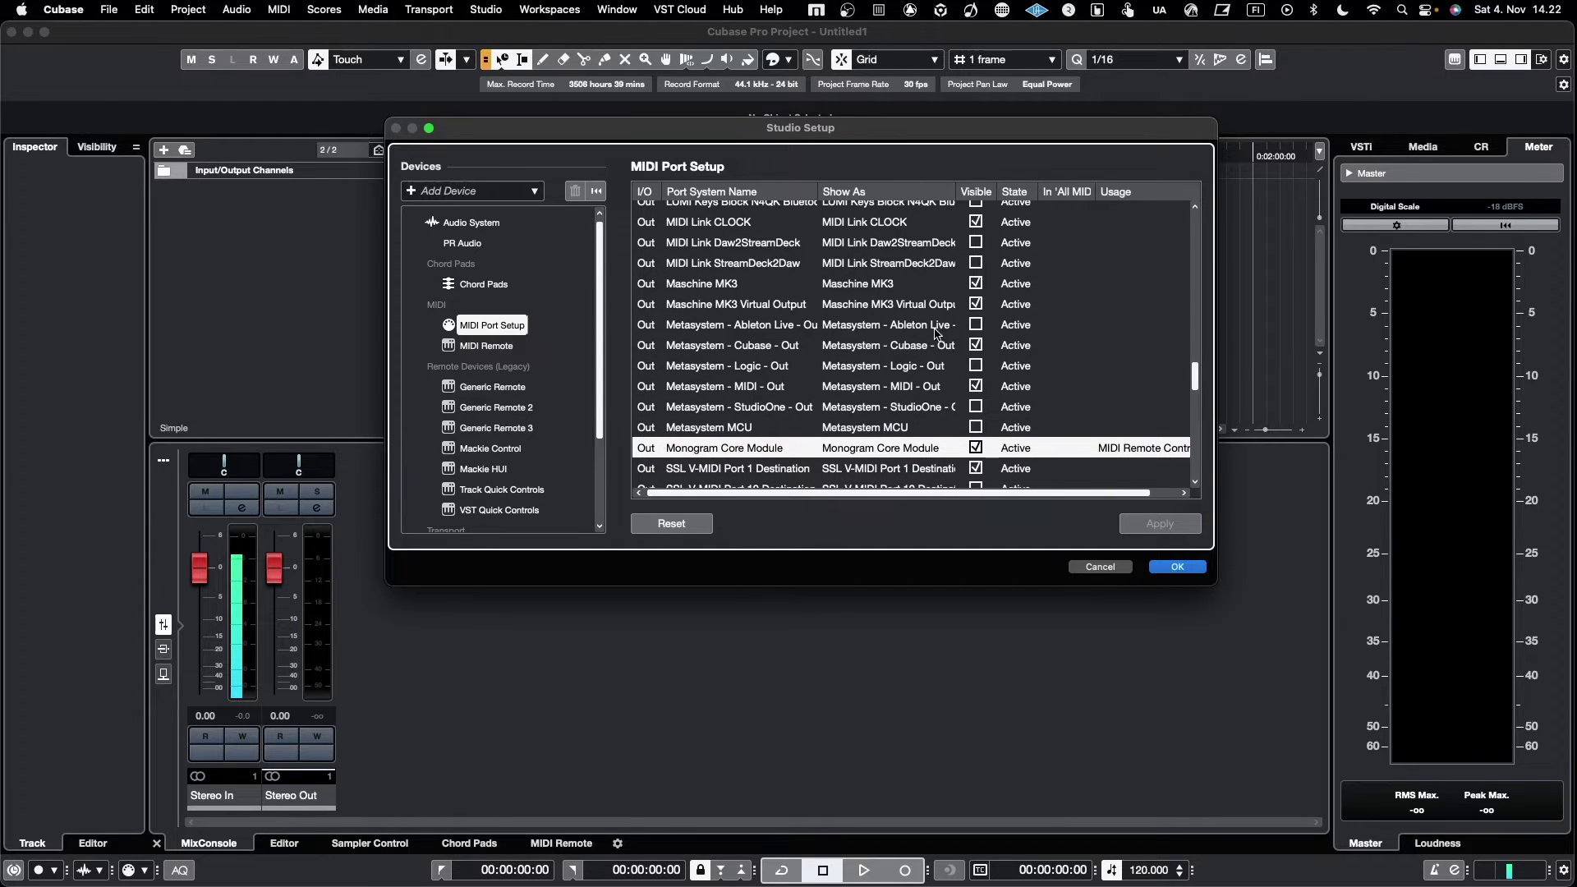
scroll(950, 386, down, 2)
scroll(945, 398, down, 1)
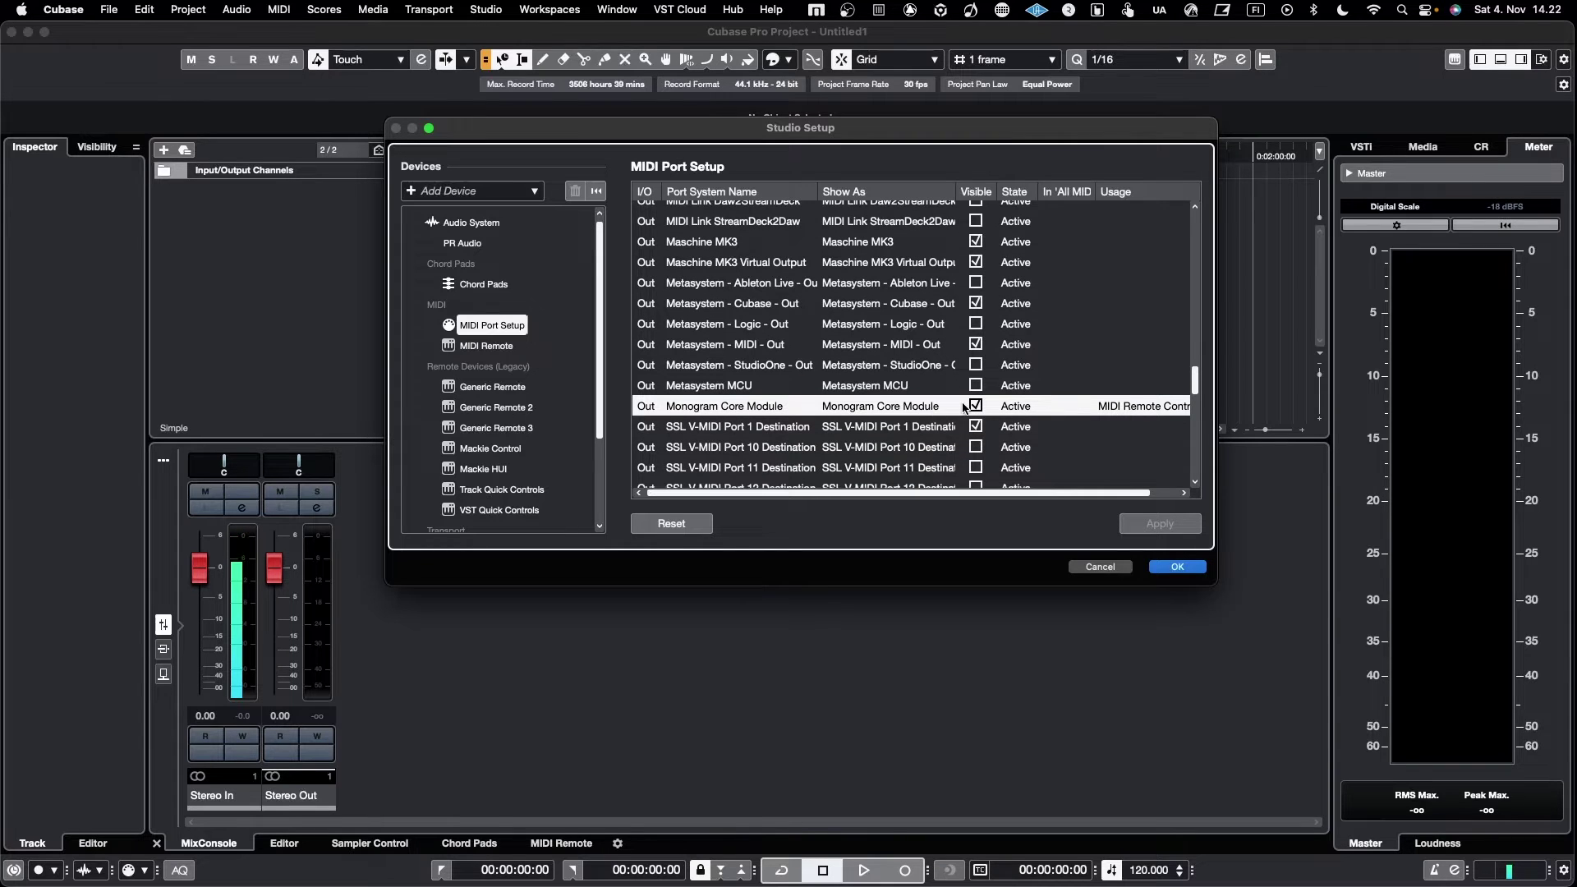
scroll(965, 408, down, 5)
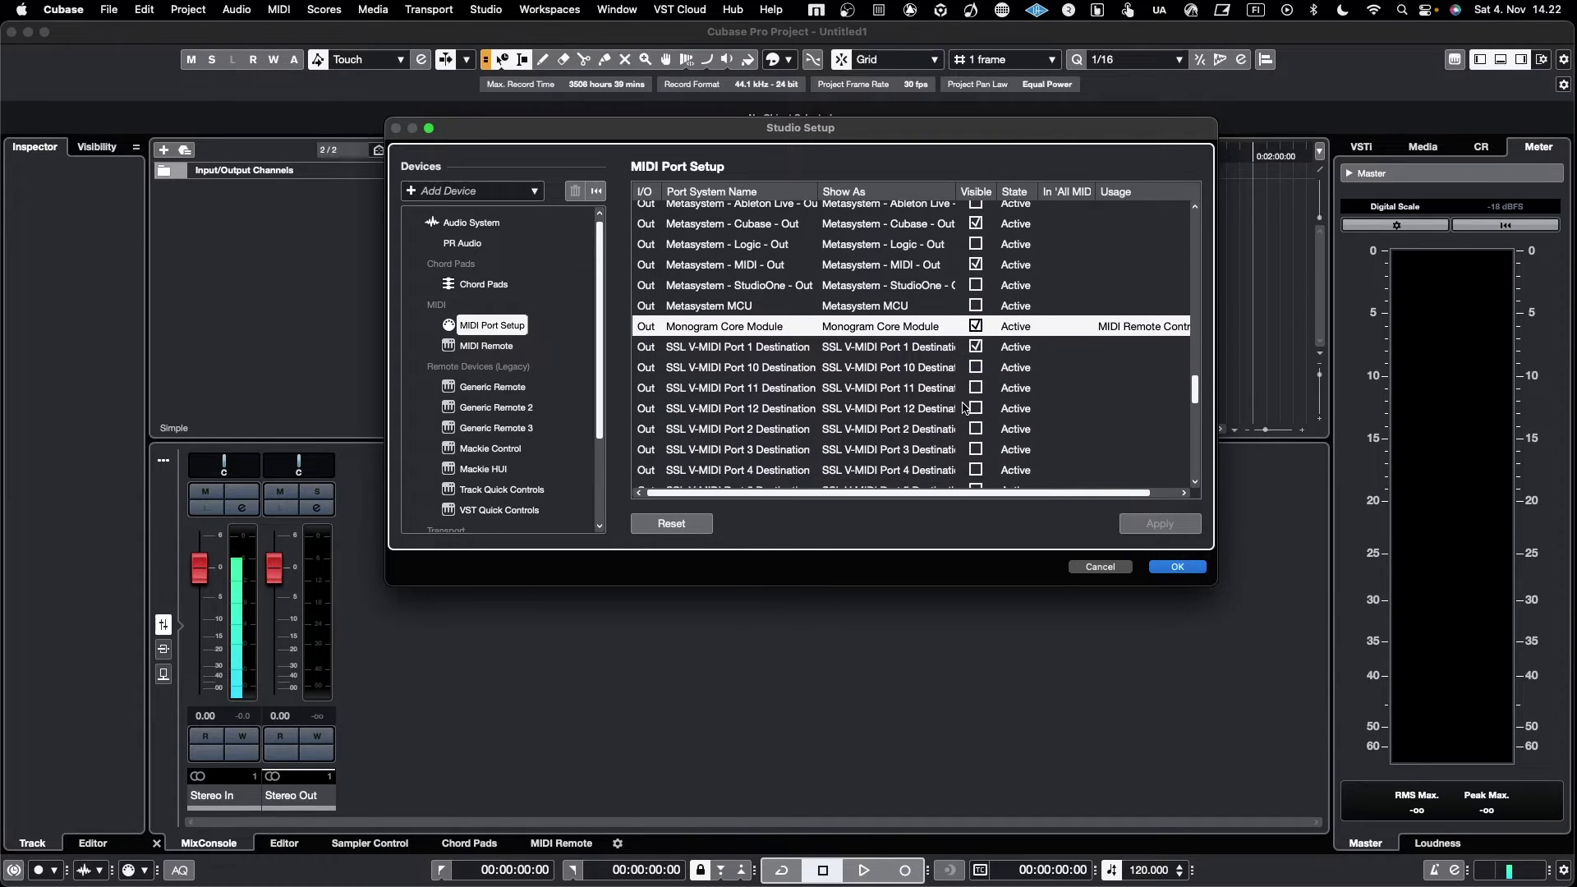
click(976, 330)
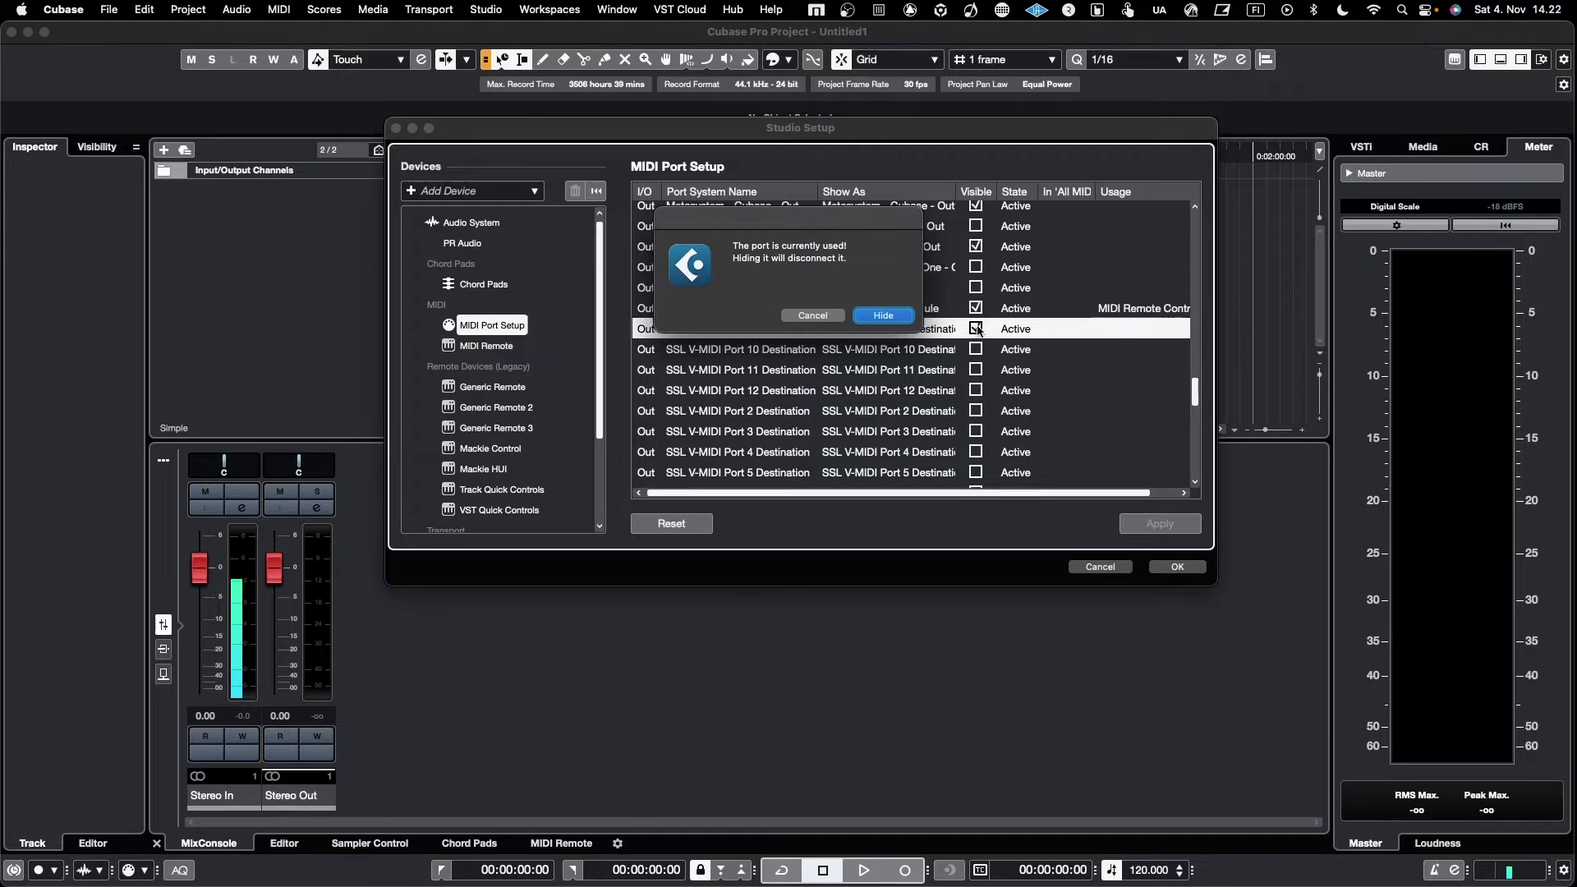
click(813, 317)
Hide the V-Control, V-Control Midi Mode, V-Control V-PlugIn, and V-Control XT2, XT3 and XT4 output ports.
scroll(872, 403, down, 3)
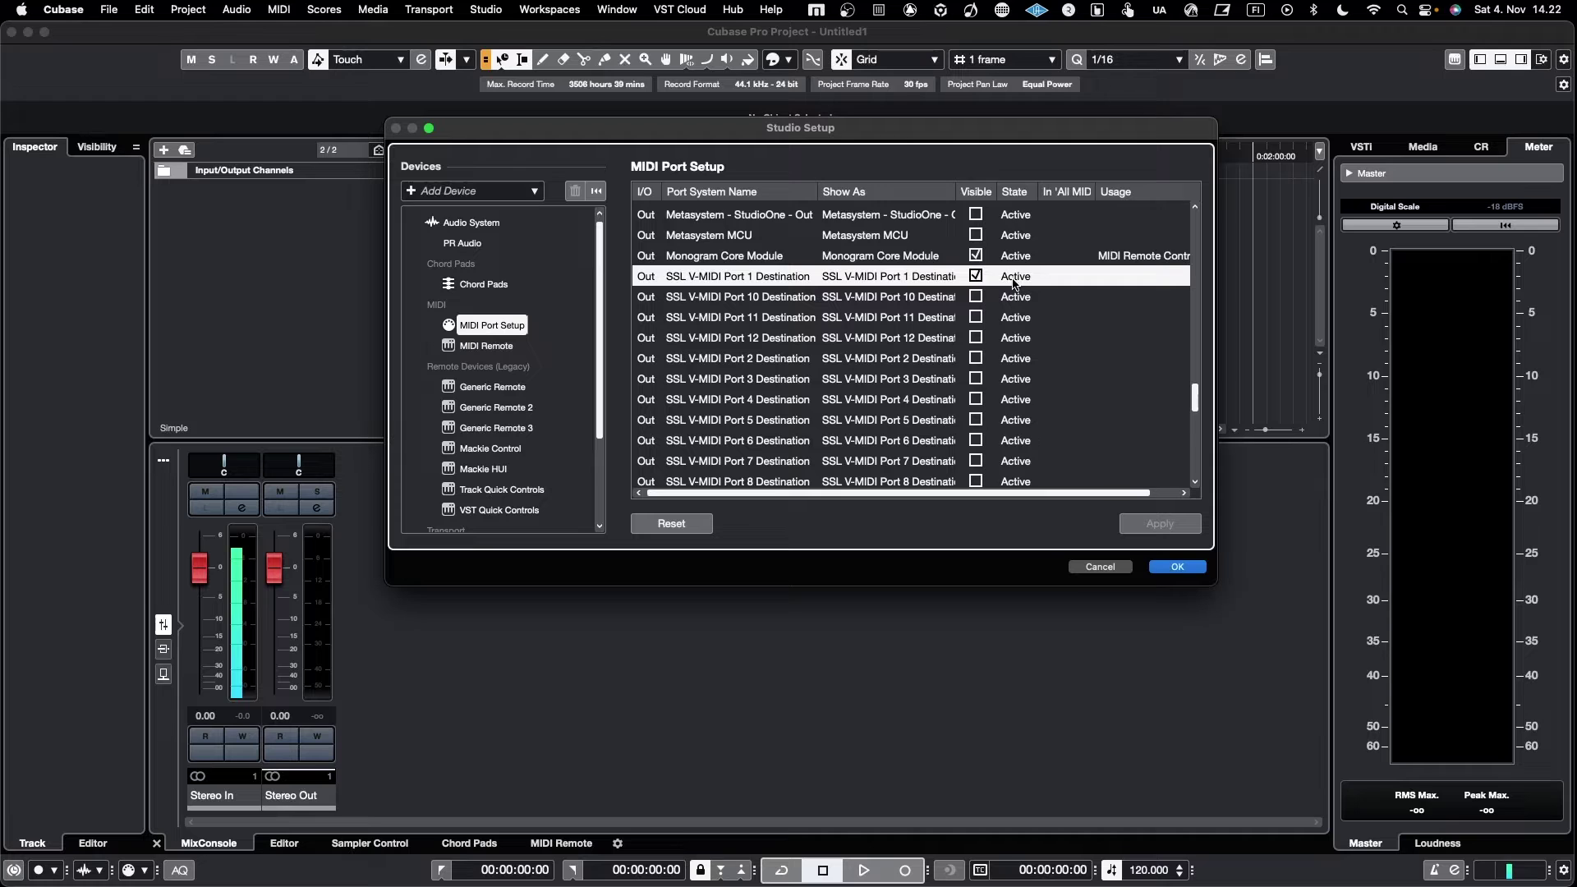
scroll(925, 357, down, 4)
scroll(925, 358, down, 5)
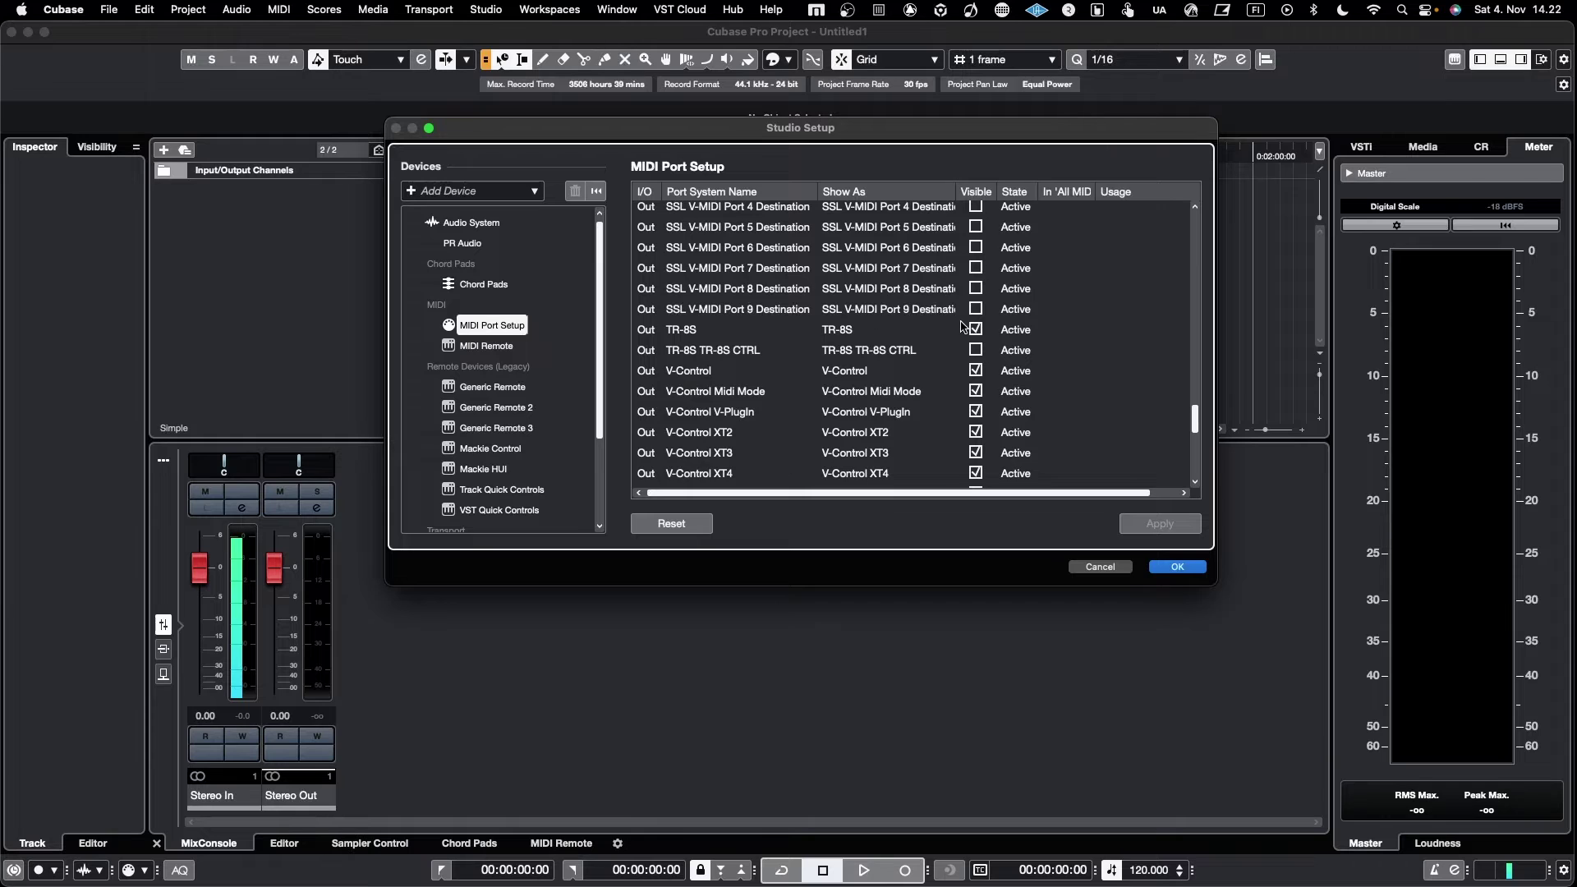
scroll(934, 369, down, 4)
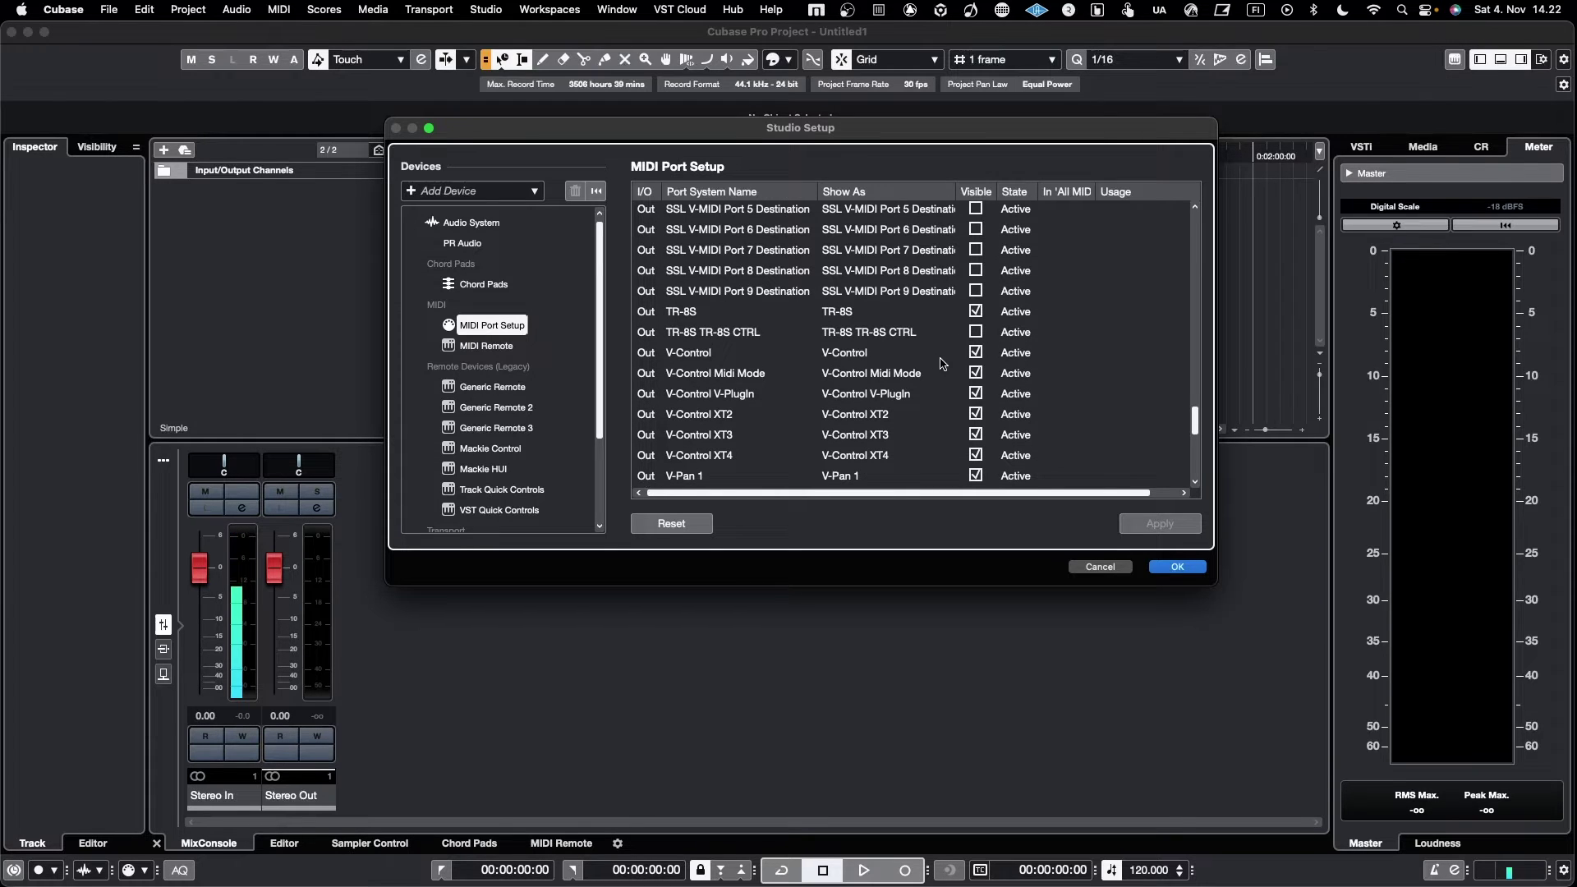
click(979, 305)
click(978, 301)
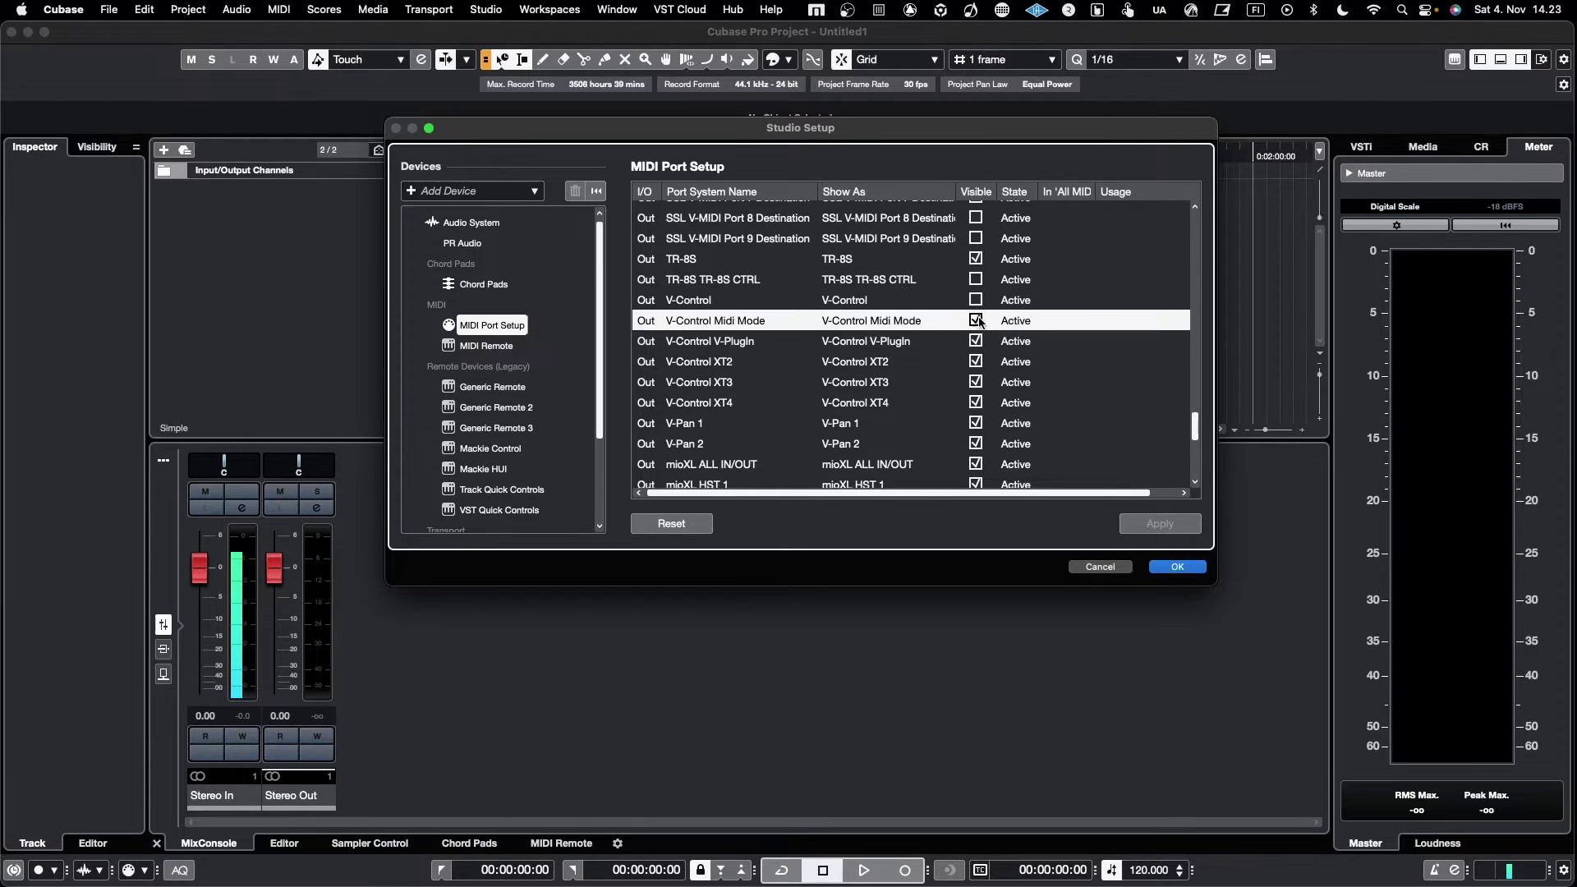
click(976, 343)
click(978, 363)
click(978, 383)
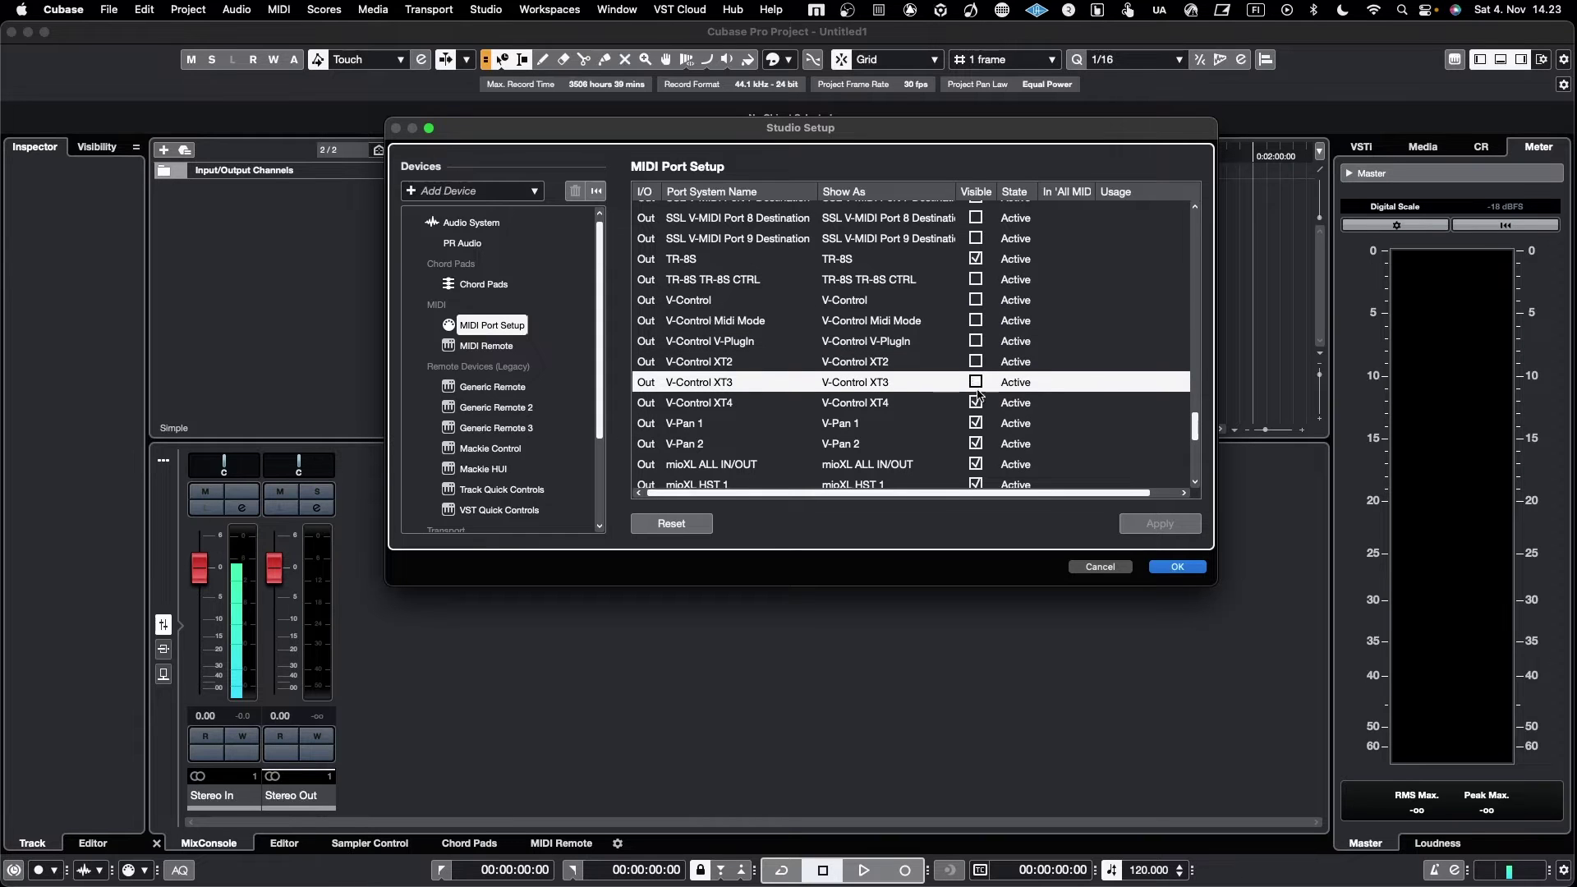
click(979, 403)
Hide the V-Pan 1 and V-Pan 2 output ports.
scroll(978, 424, down, 2)
click(976, 379)
click(976, 399)
Hide the mioXL ALL IN/OUT output port and the mioXL HST 1 to HST 7 output ports.
scroll(976, 401, down, 5)
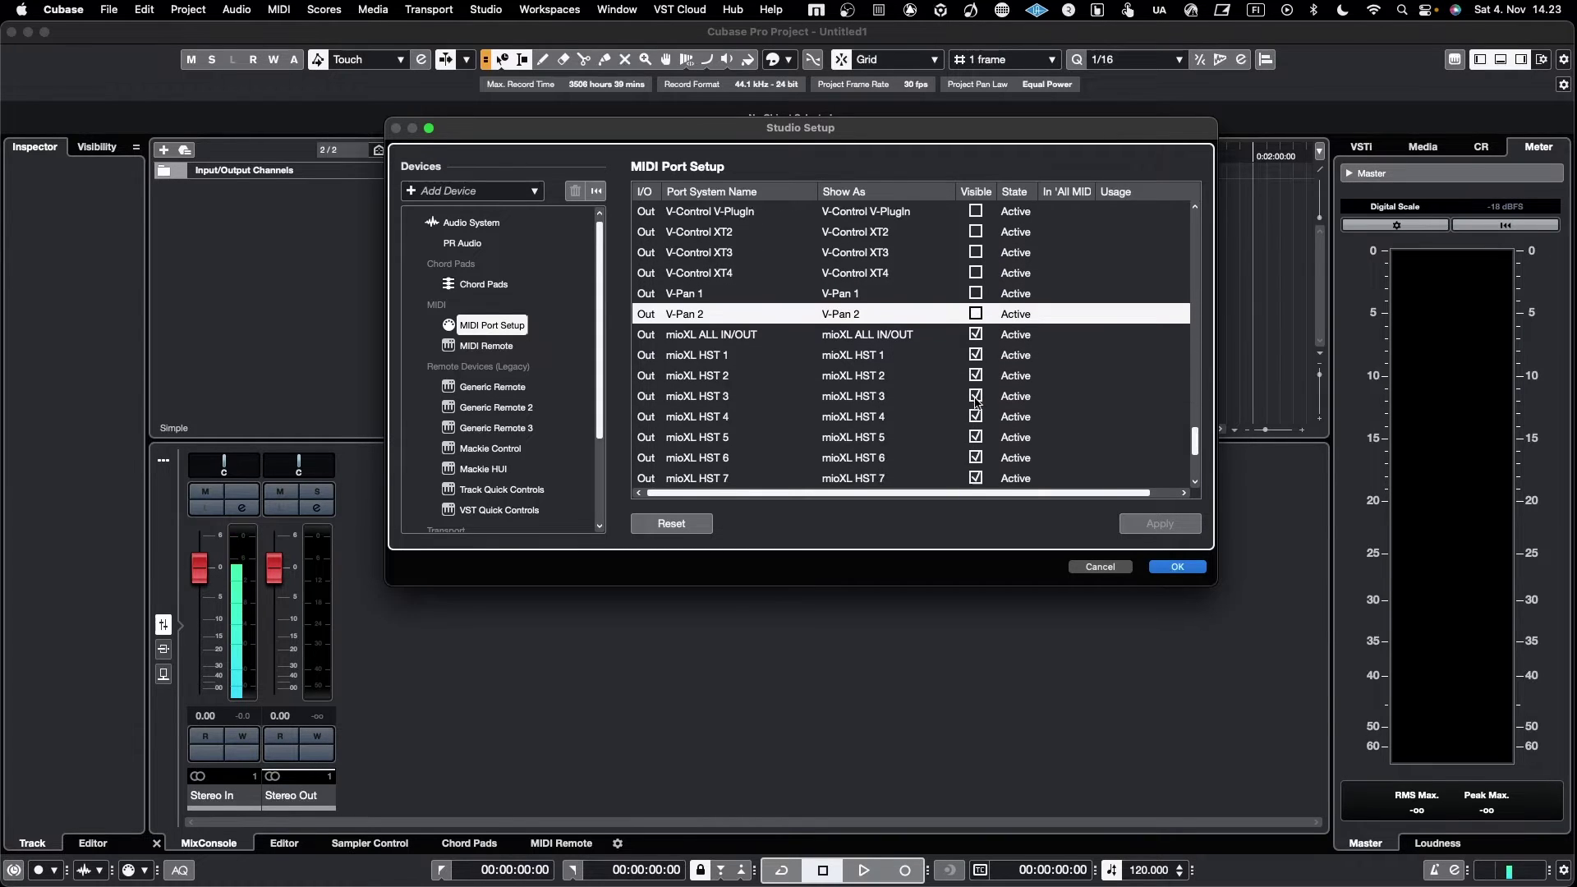
click(976, 323)
click(976, 344)
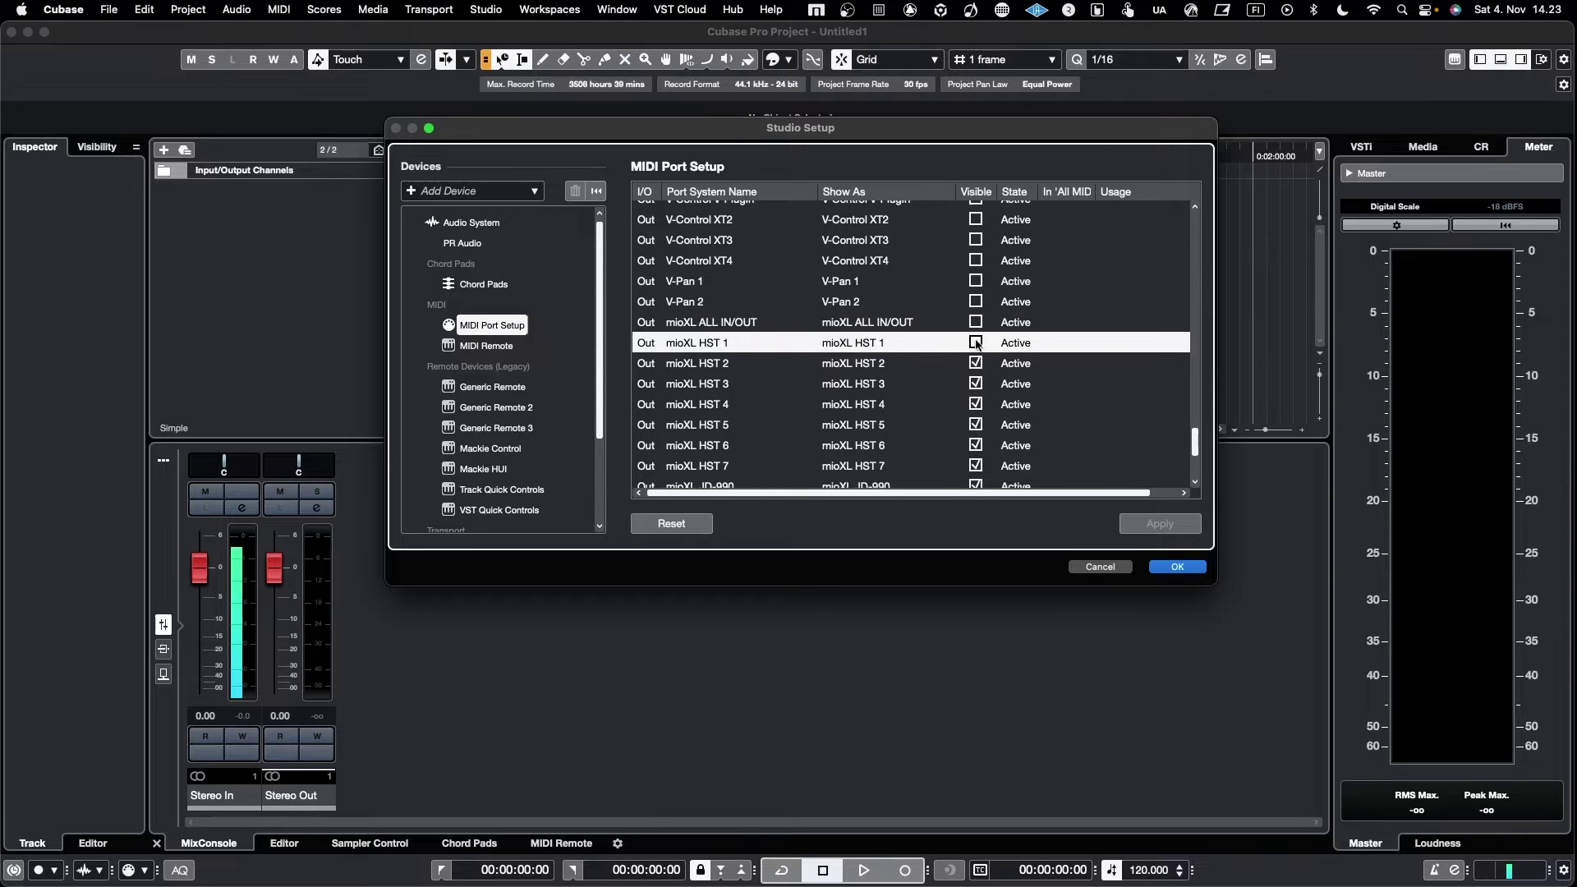
click(978, 364)
scroll(978, 367, down, 2)
scroll(977, 367, down, 1)
click(974, 327)
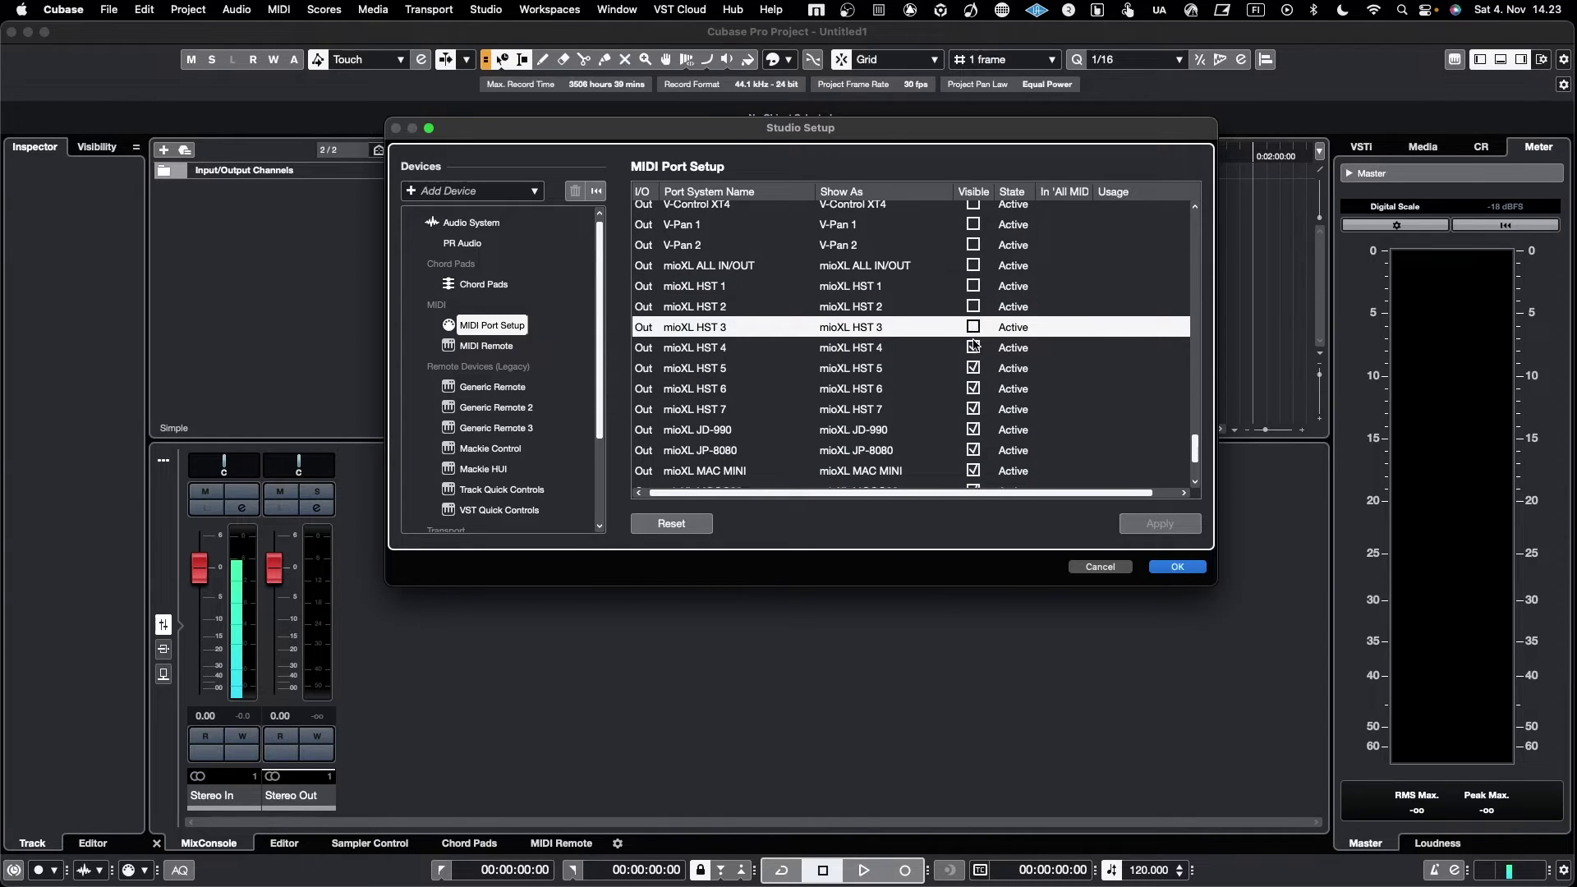
click(974, 347)
click(973, 369)
click(974, 388)
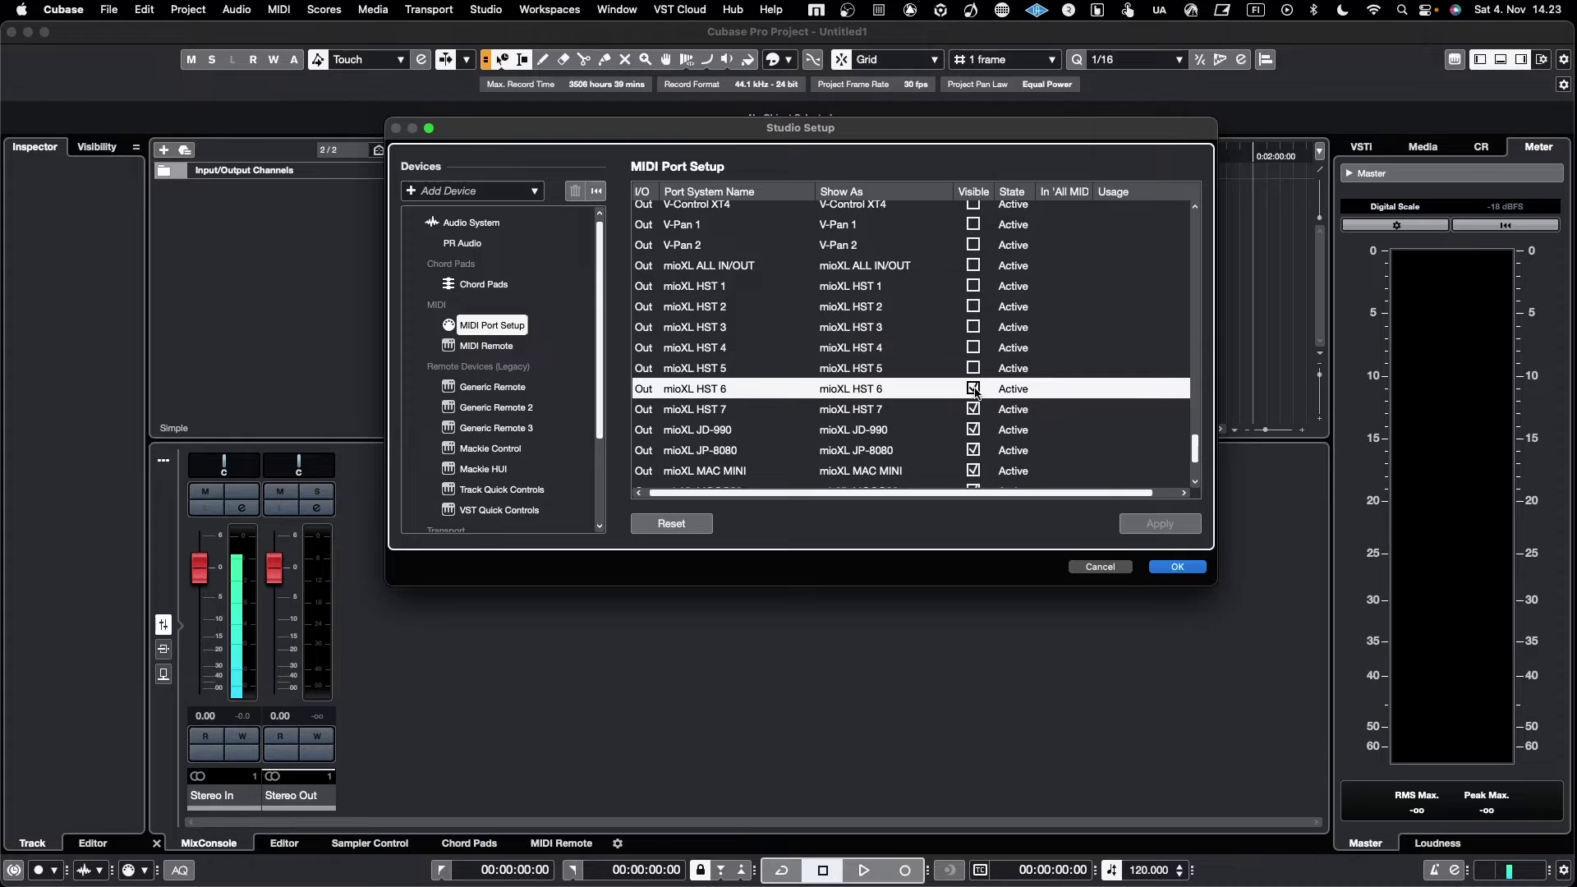
click(976, 408)
Open the display names of the mioXL JP-8080 and mioXL MOOG32 outputs for editing, and hide the mioXL Preset Selector output.
scroll(976, 408, down, 4)
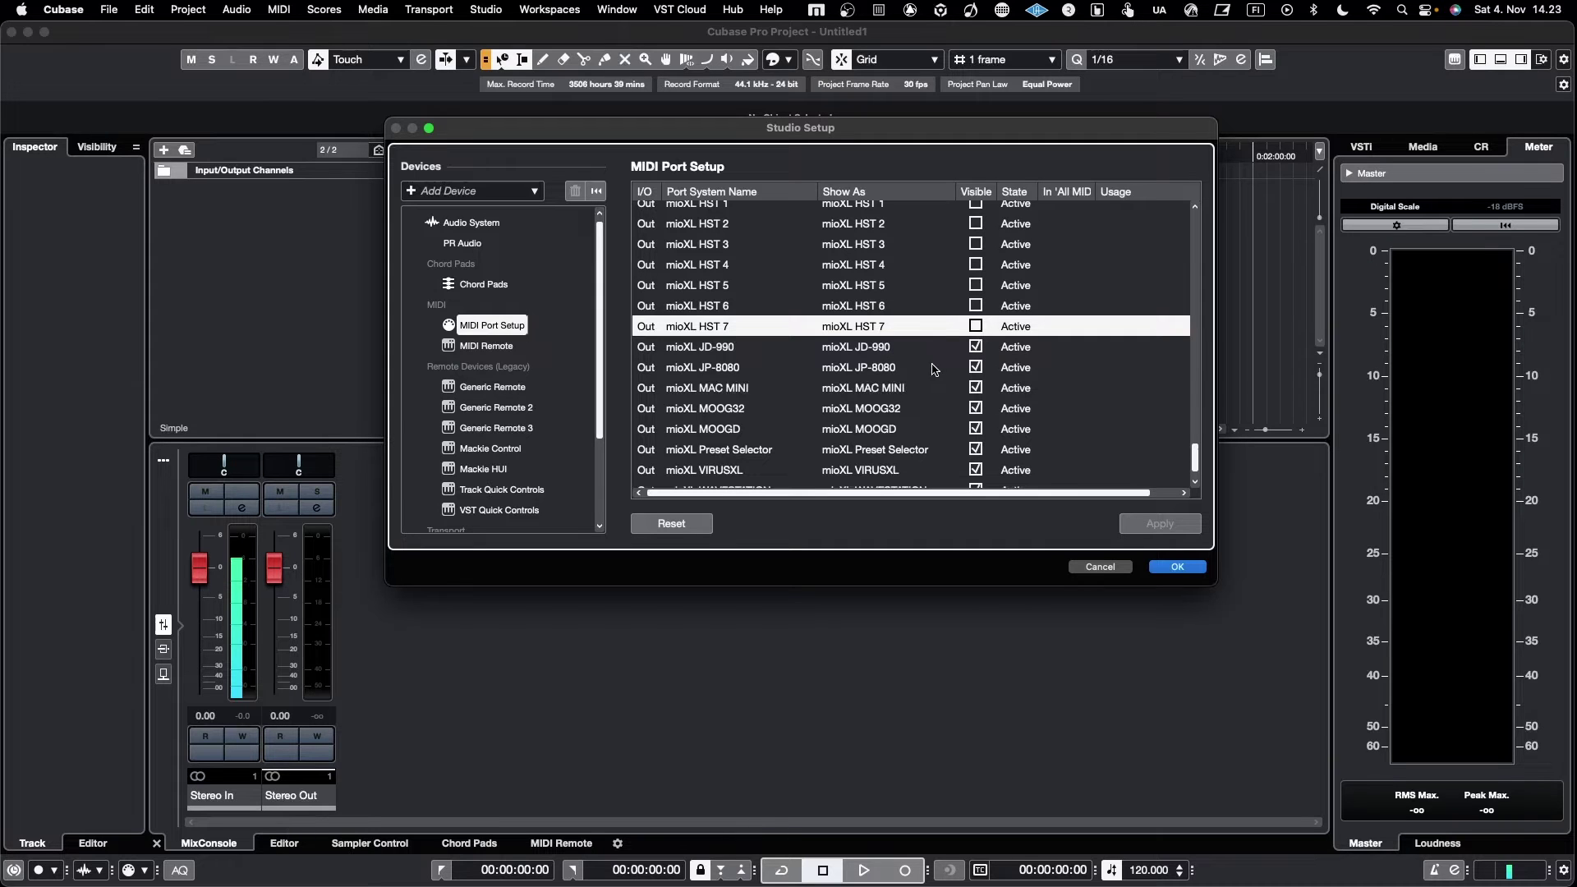
scroll(893, 376, down, 1)
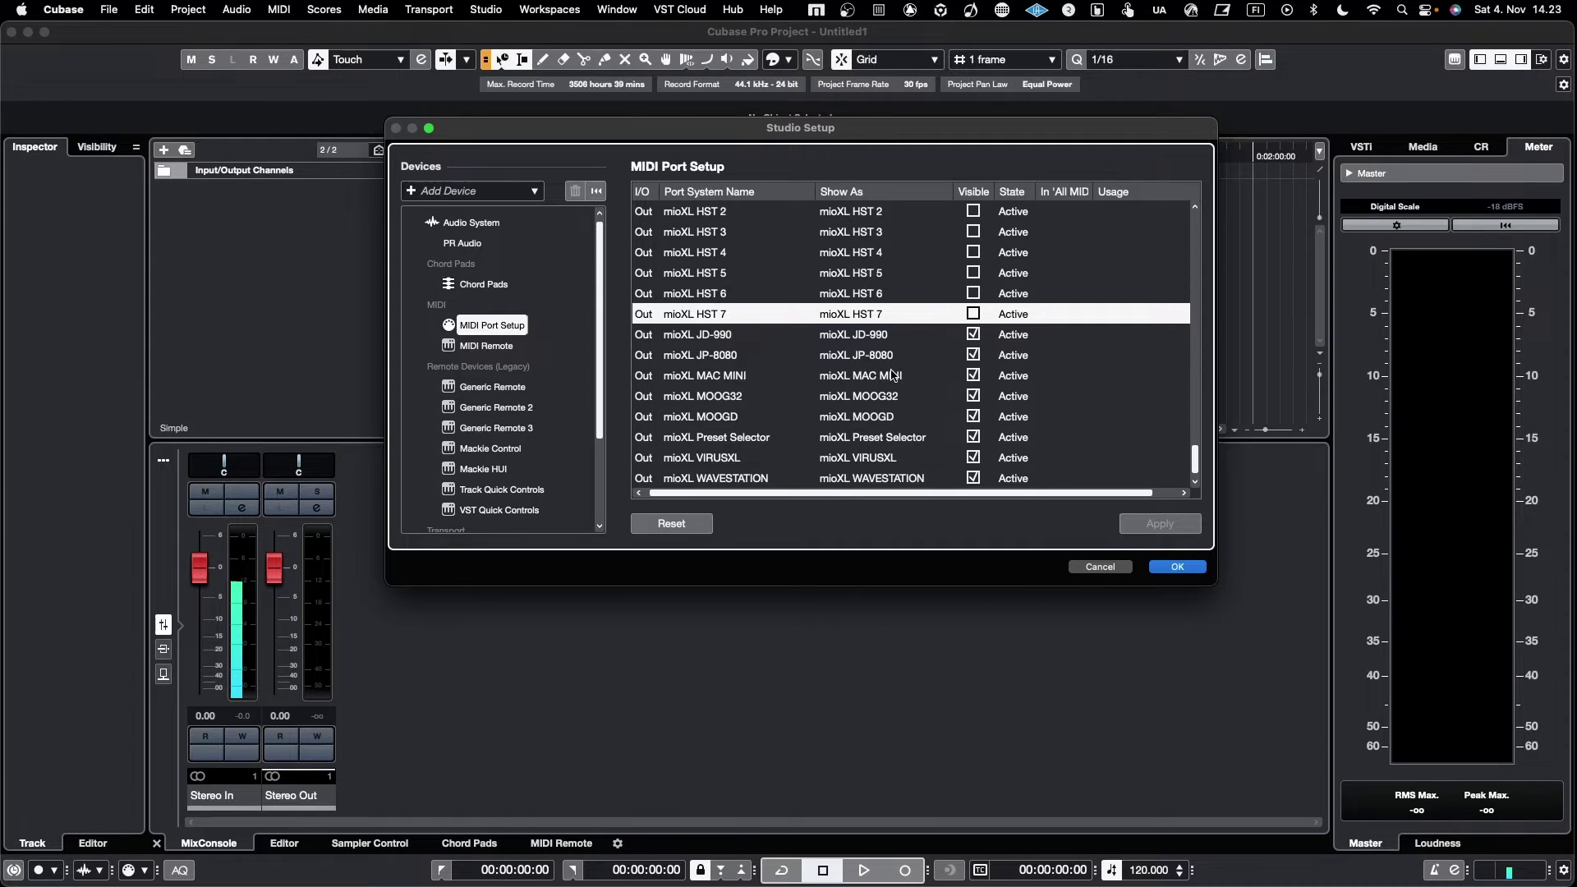
double_click(880, 355)
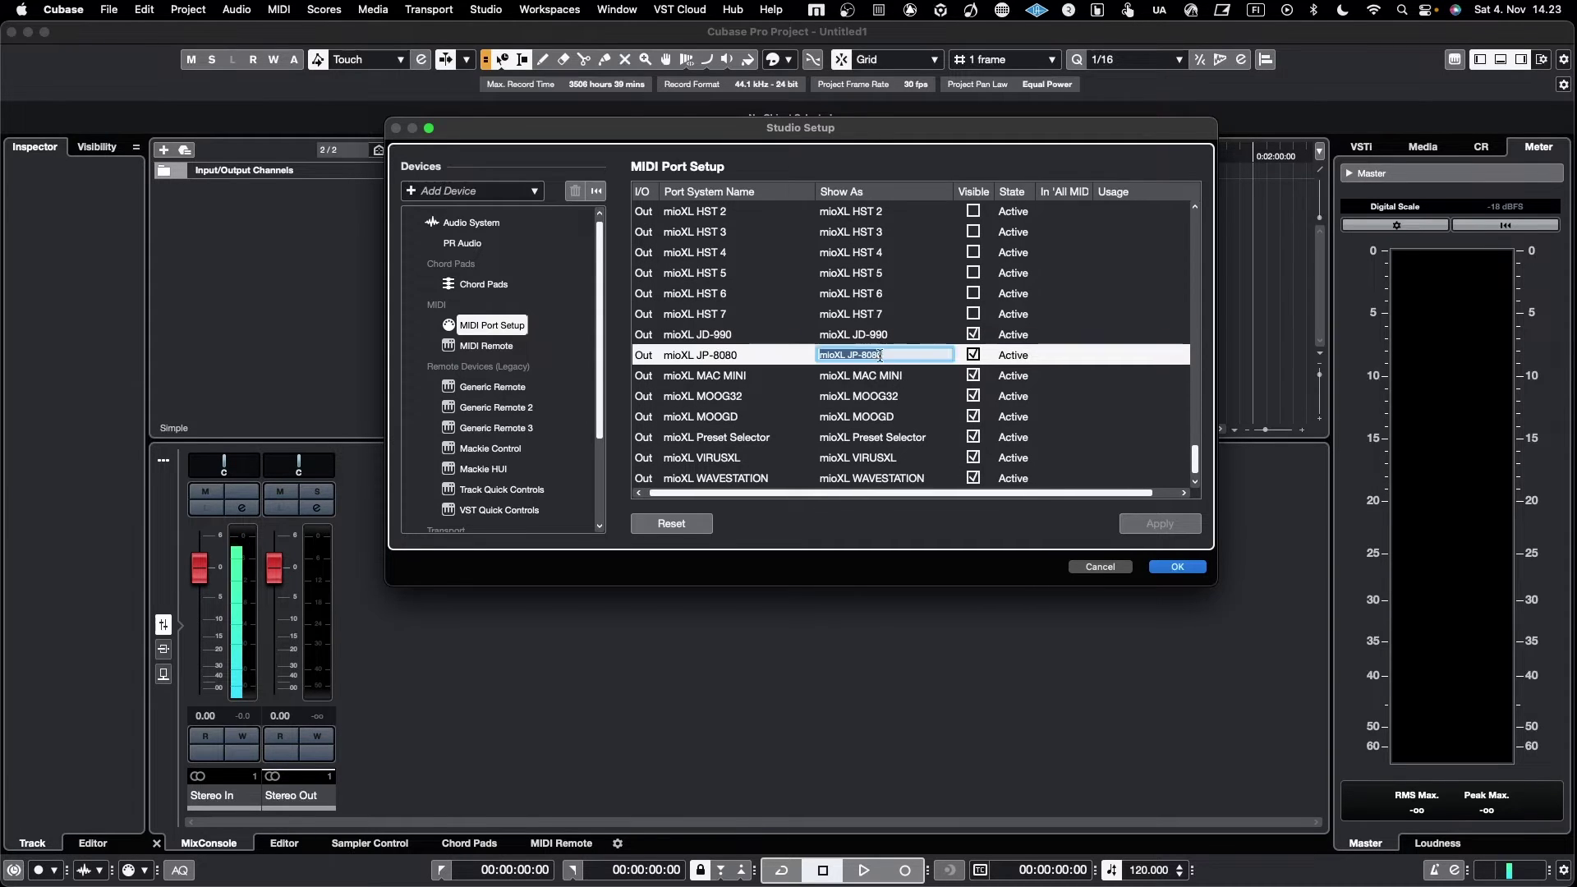
double_click(912, 396)
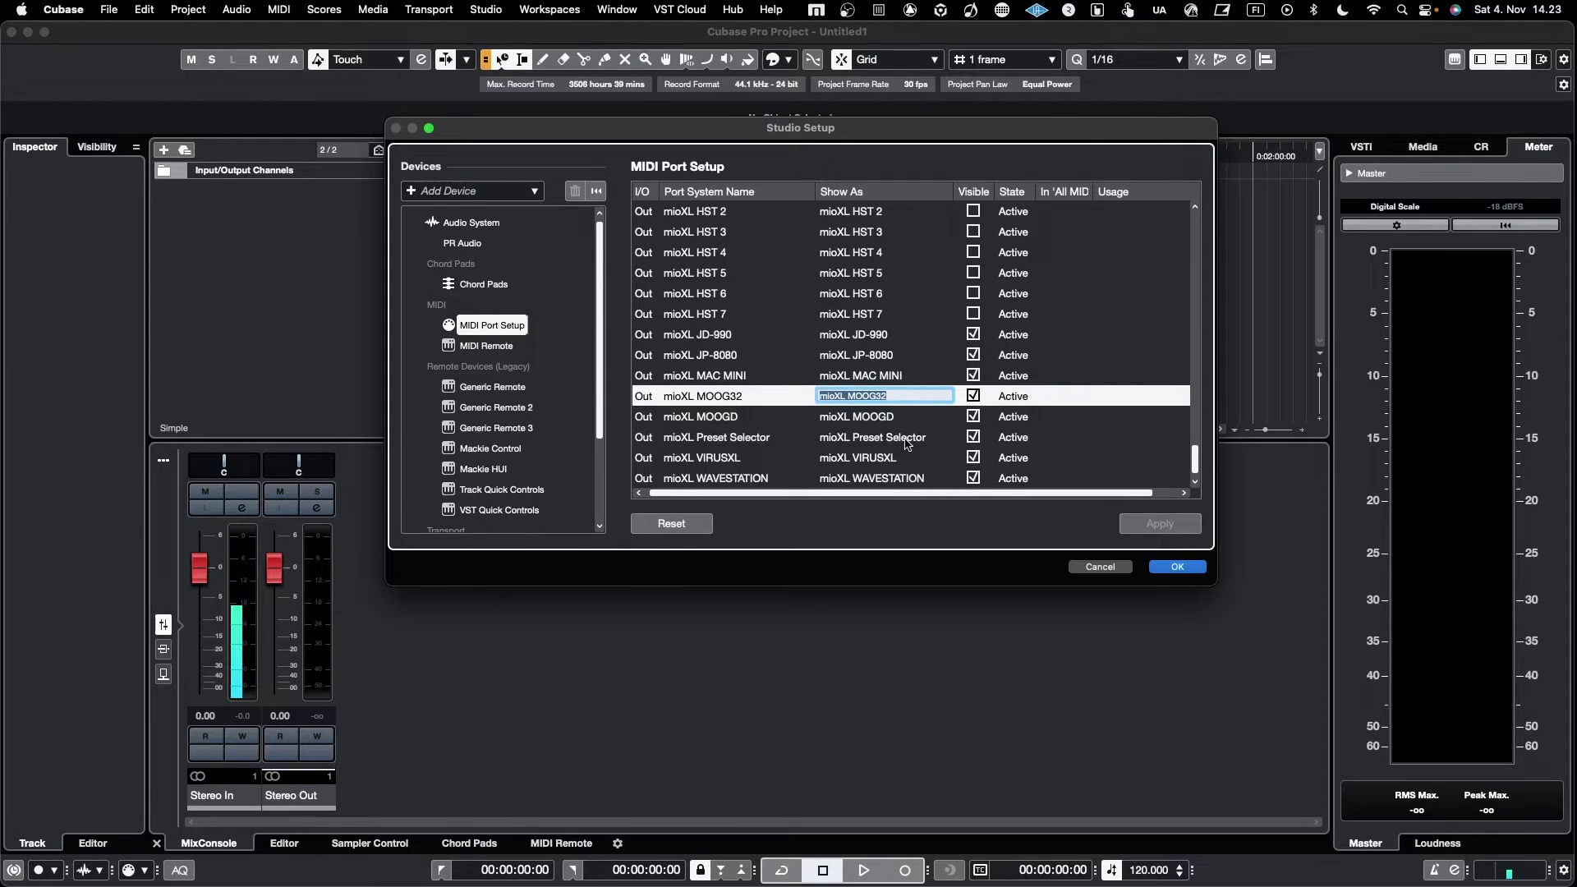
click(973, 437)
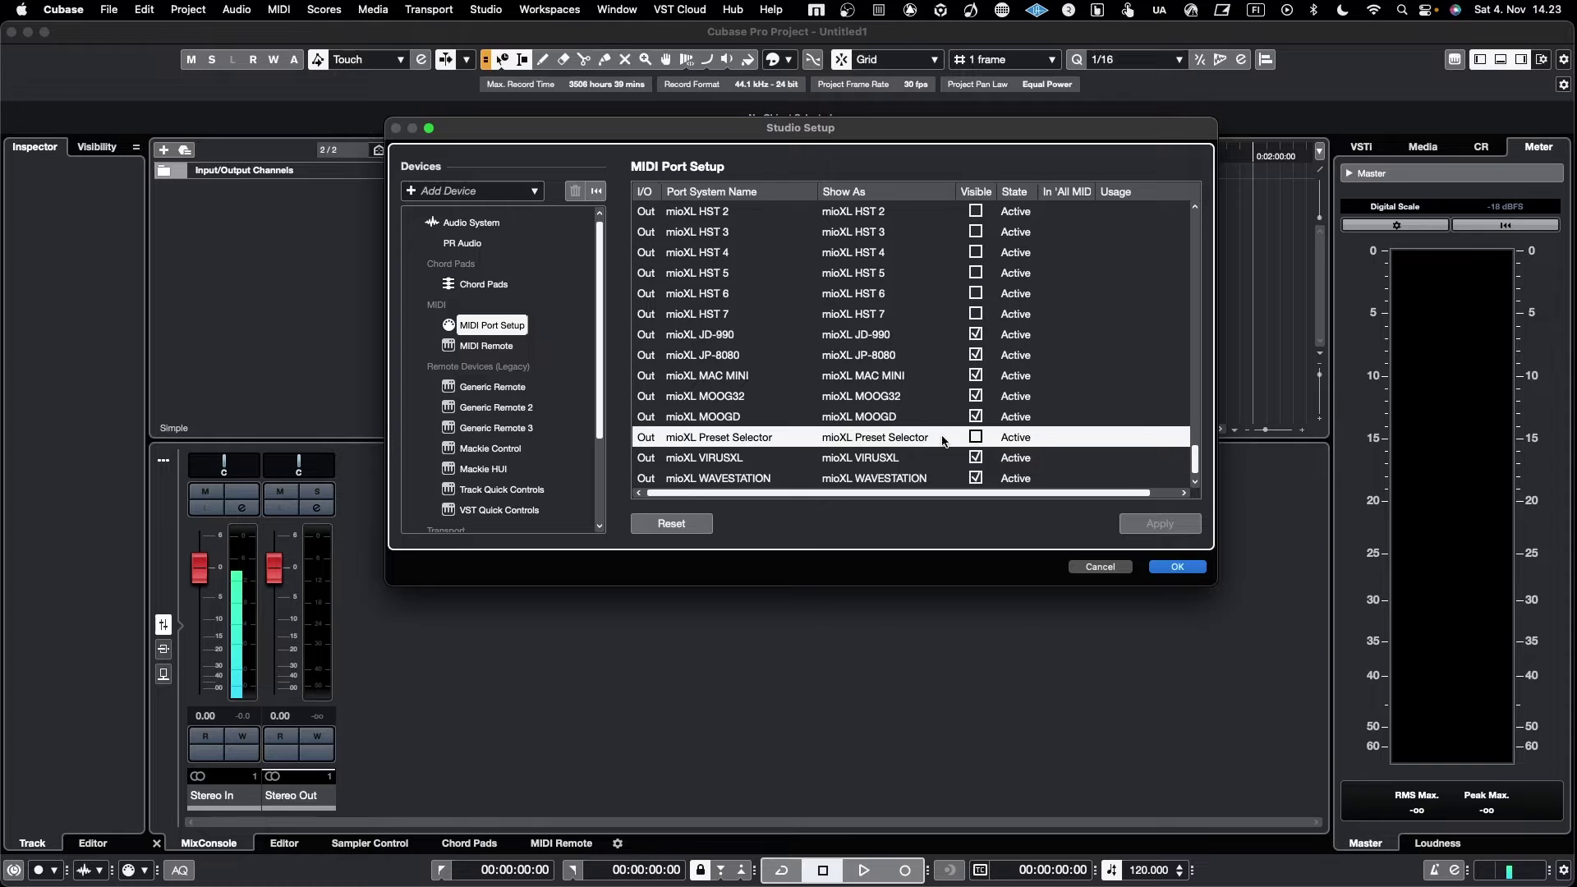
Review the visibility settings of the mioXL, V-Pan, V-Control and TR-8S output ports.
scroll(941, 440, up, 5)
scroll(943, 441, down, 5)
key(Up)
key(Up)
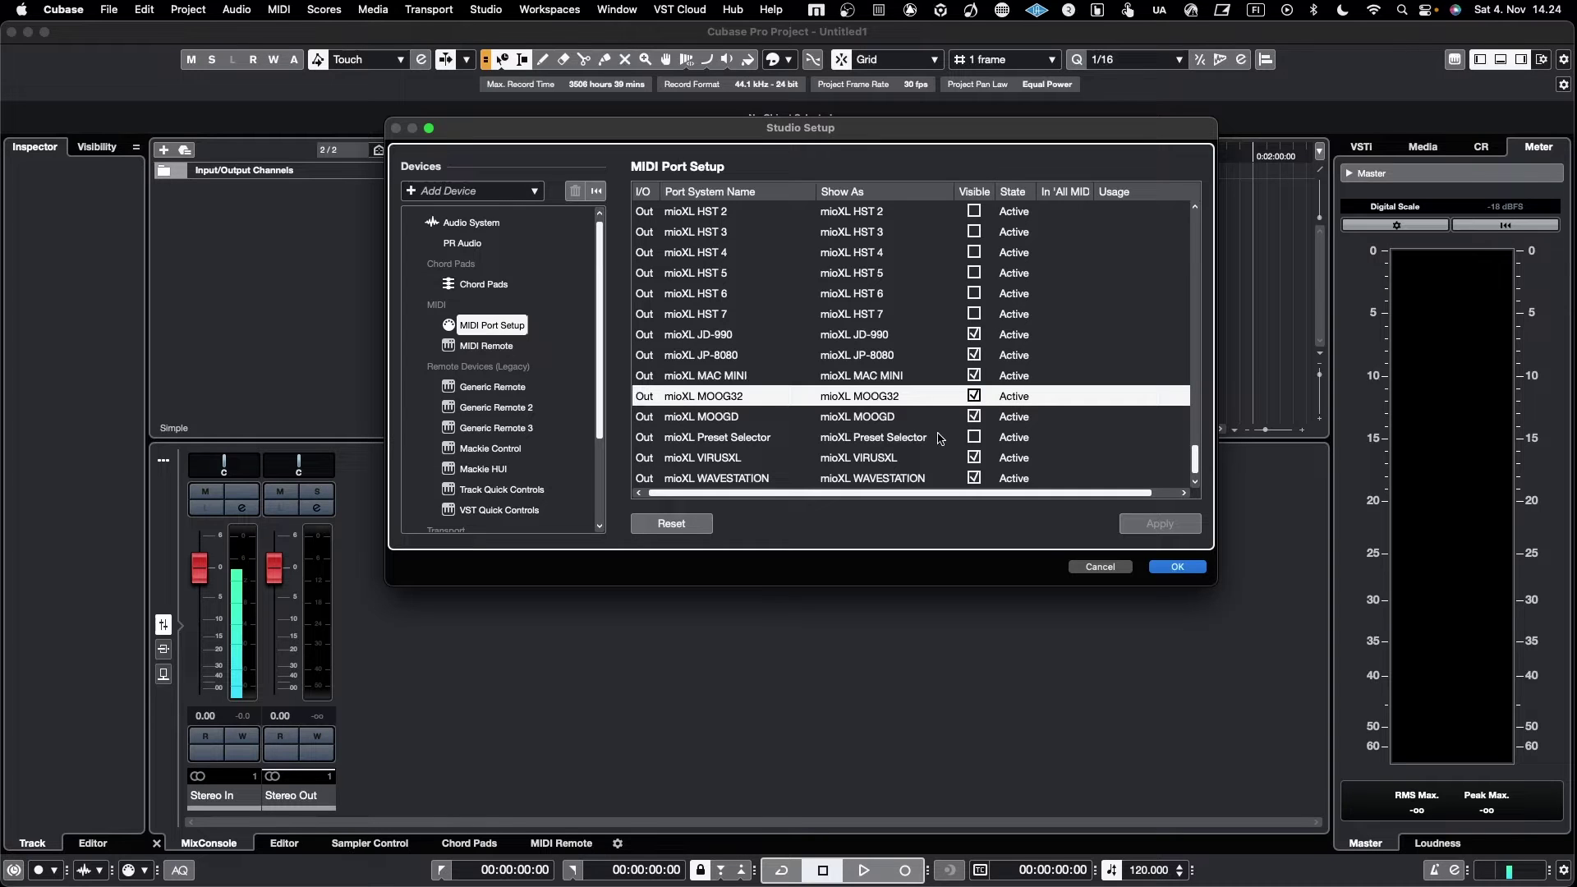
scroll(966, 459, up, 2)
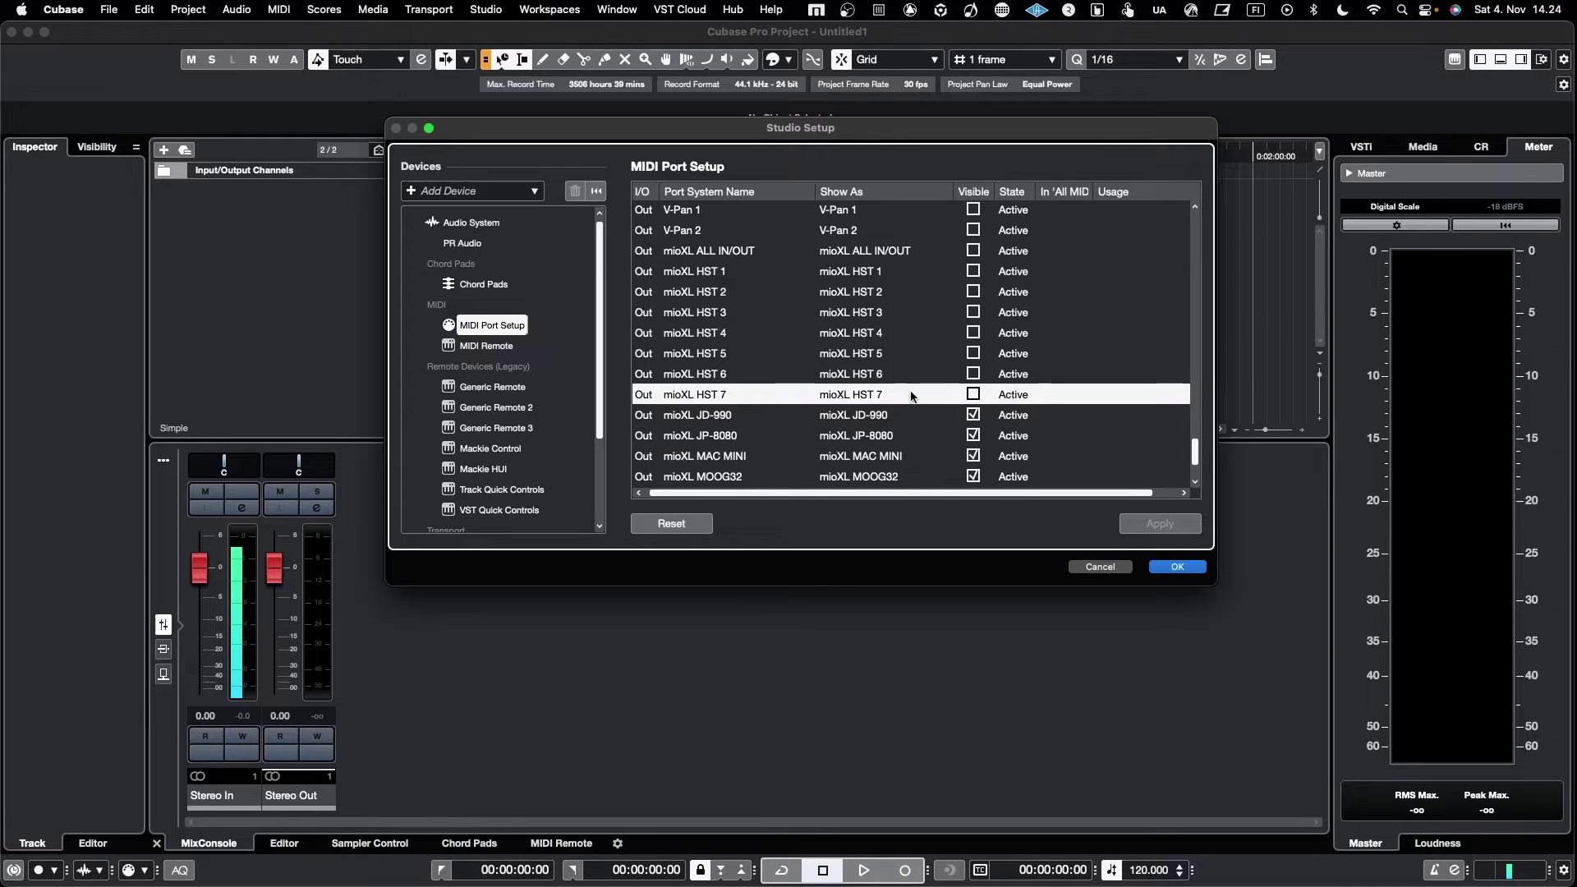
scroll(912, 397, down, 2)
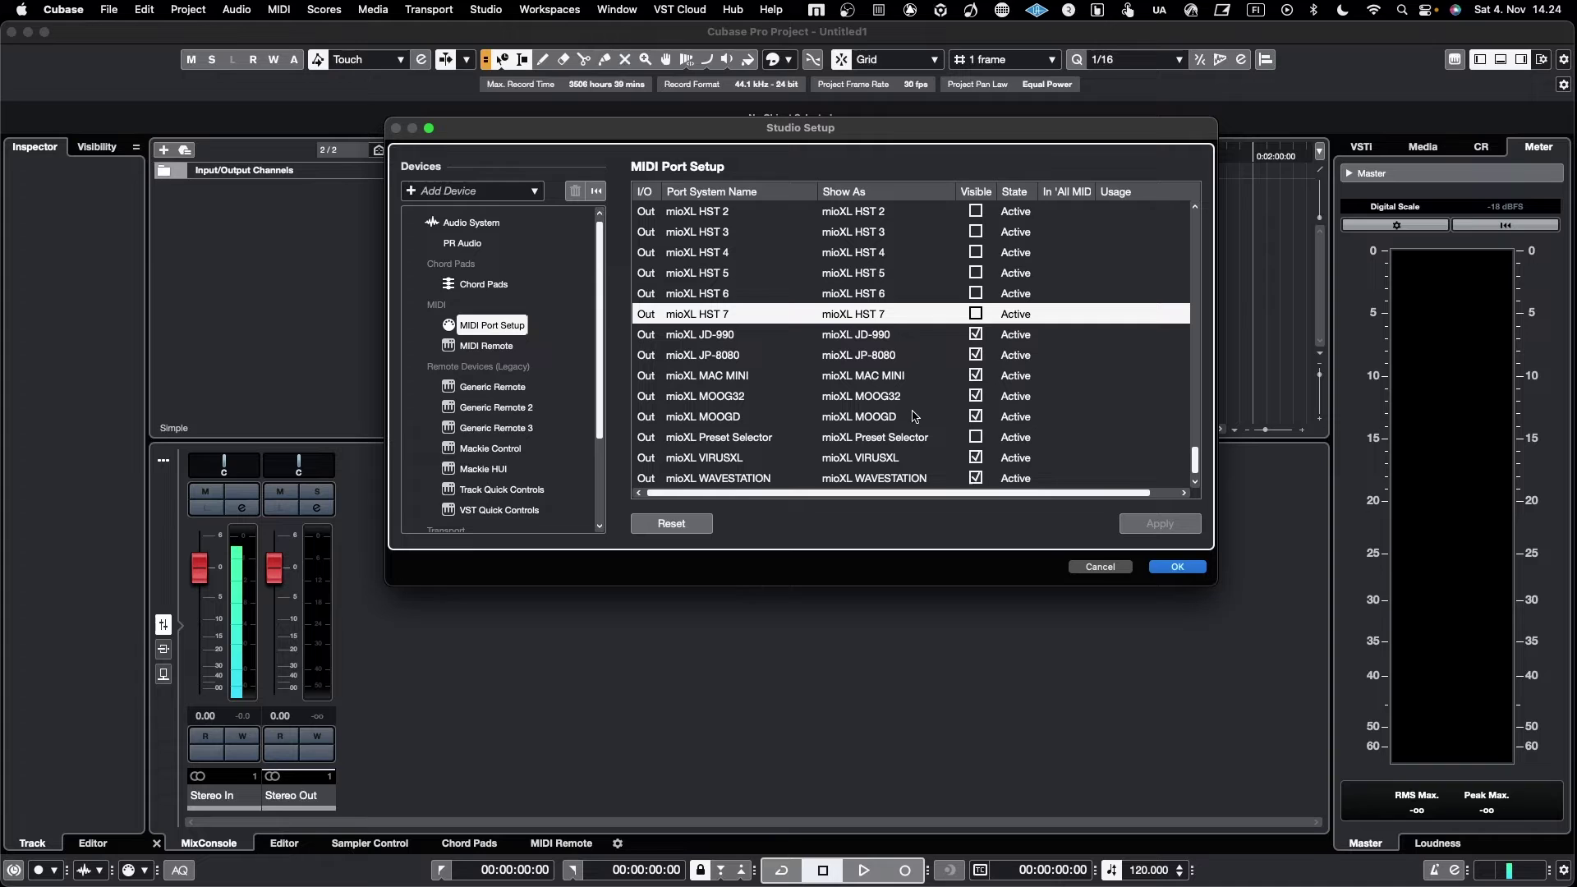
scroll(914, 419, up, 5)
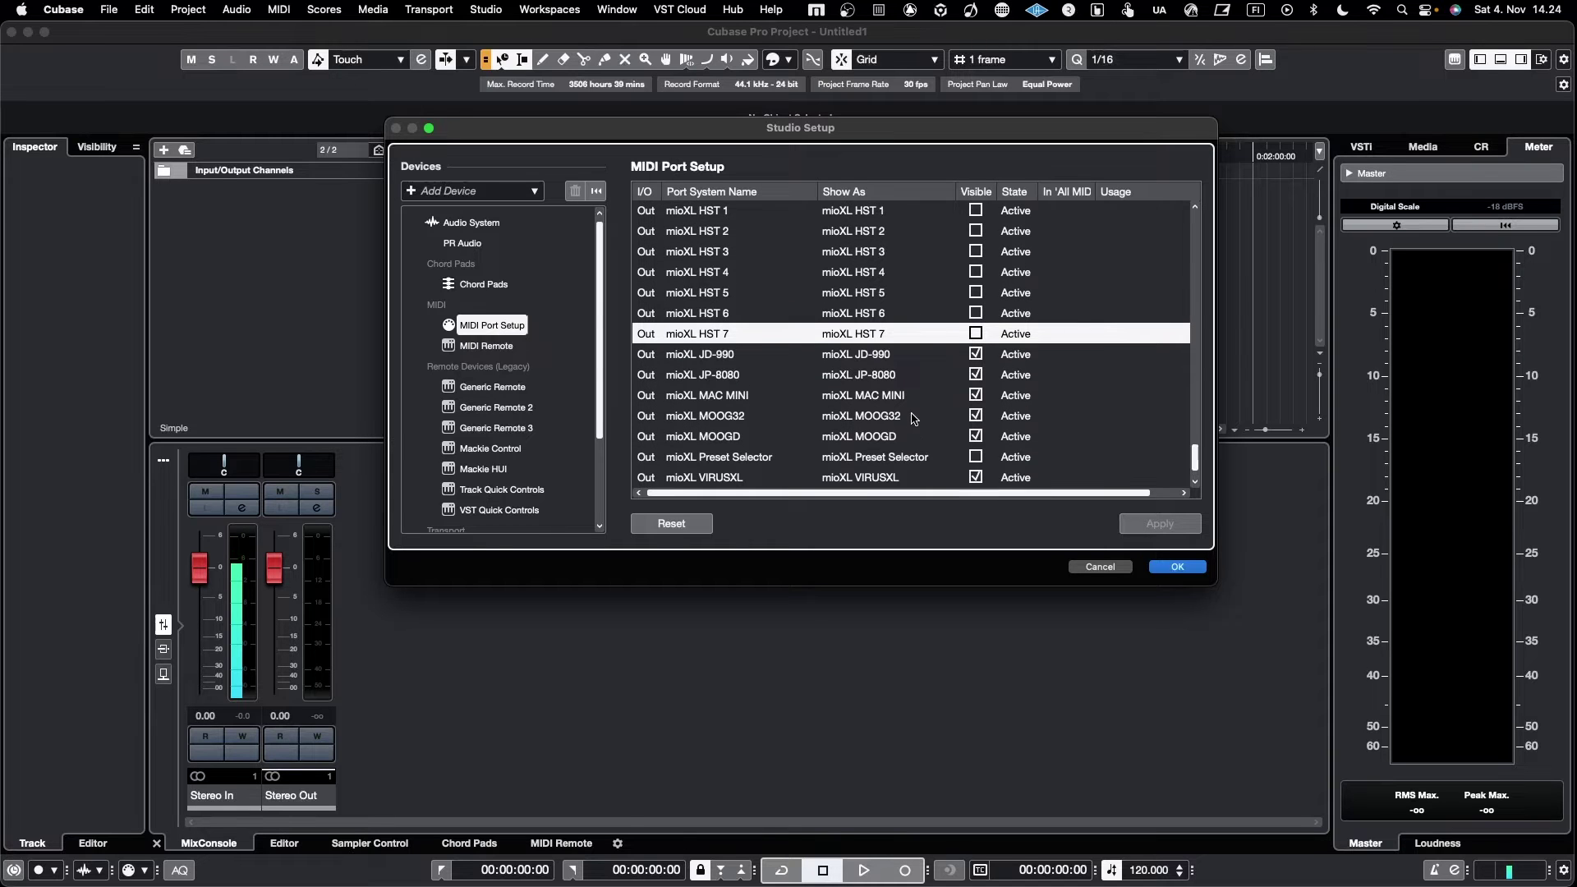
scroll(914, 419, up, 3)
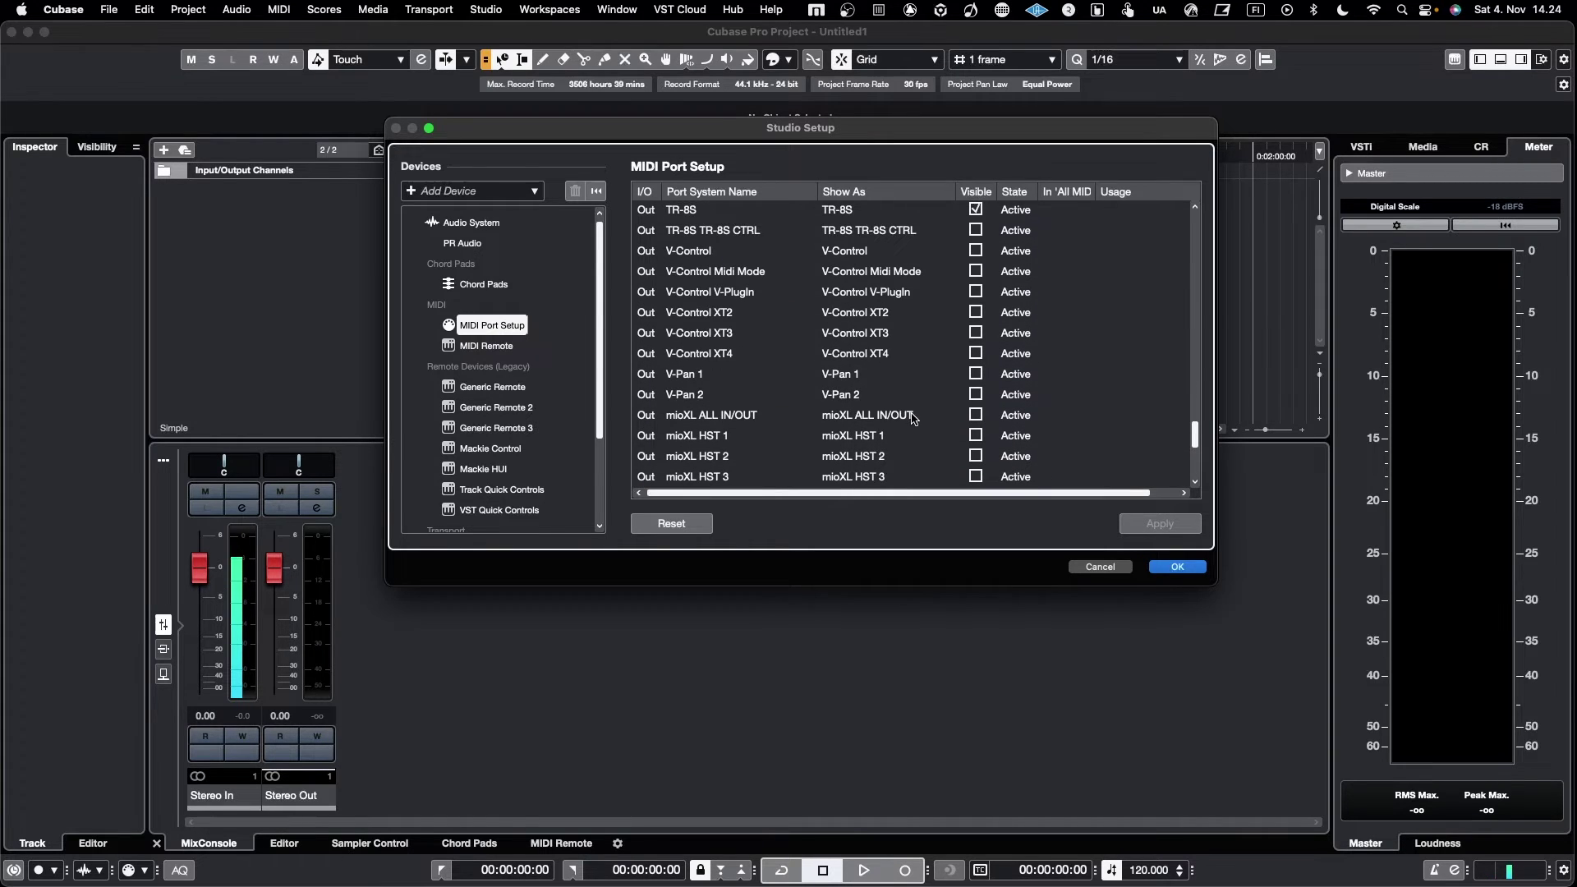
Review the visibility settings of the output ports from the Metasystem ports through the mioXL ports.
scroll(914, 419, up, 6)
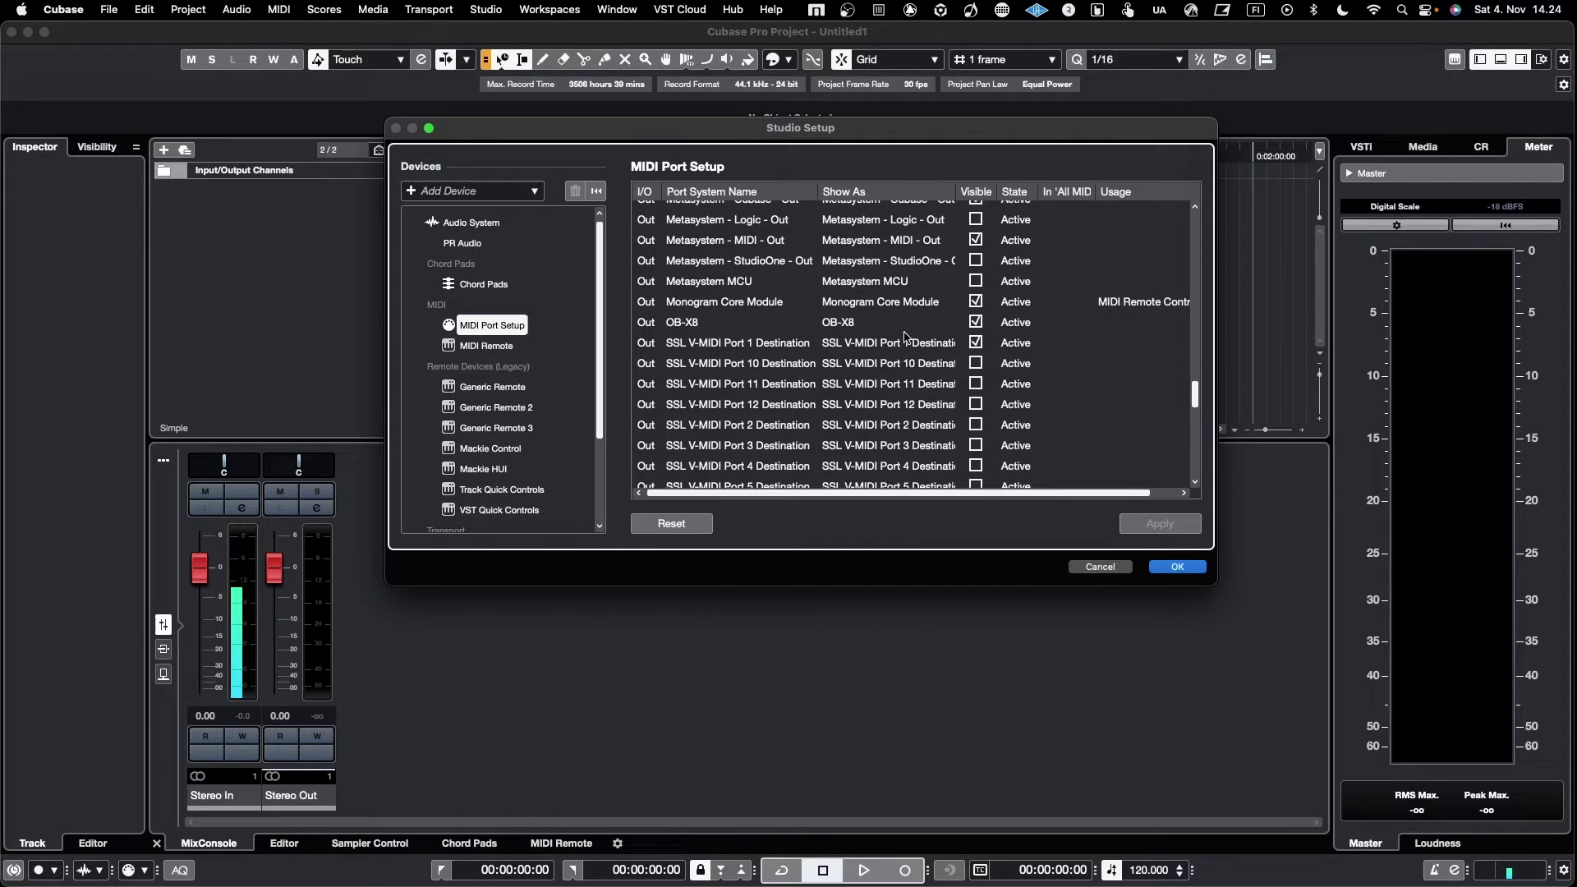
scroll(907, 301, up, 2)
scroll(908, 301, up, 3)
scroll(907, 302, down, 4)
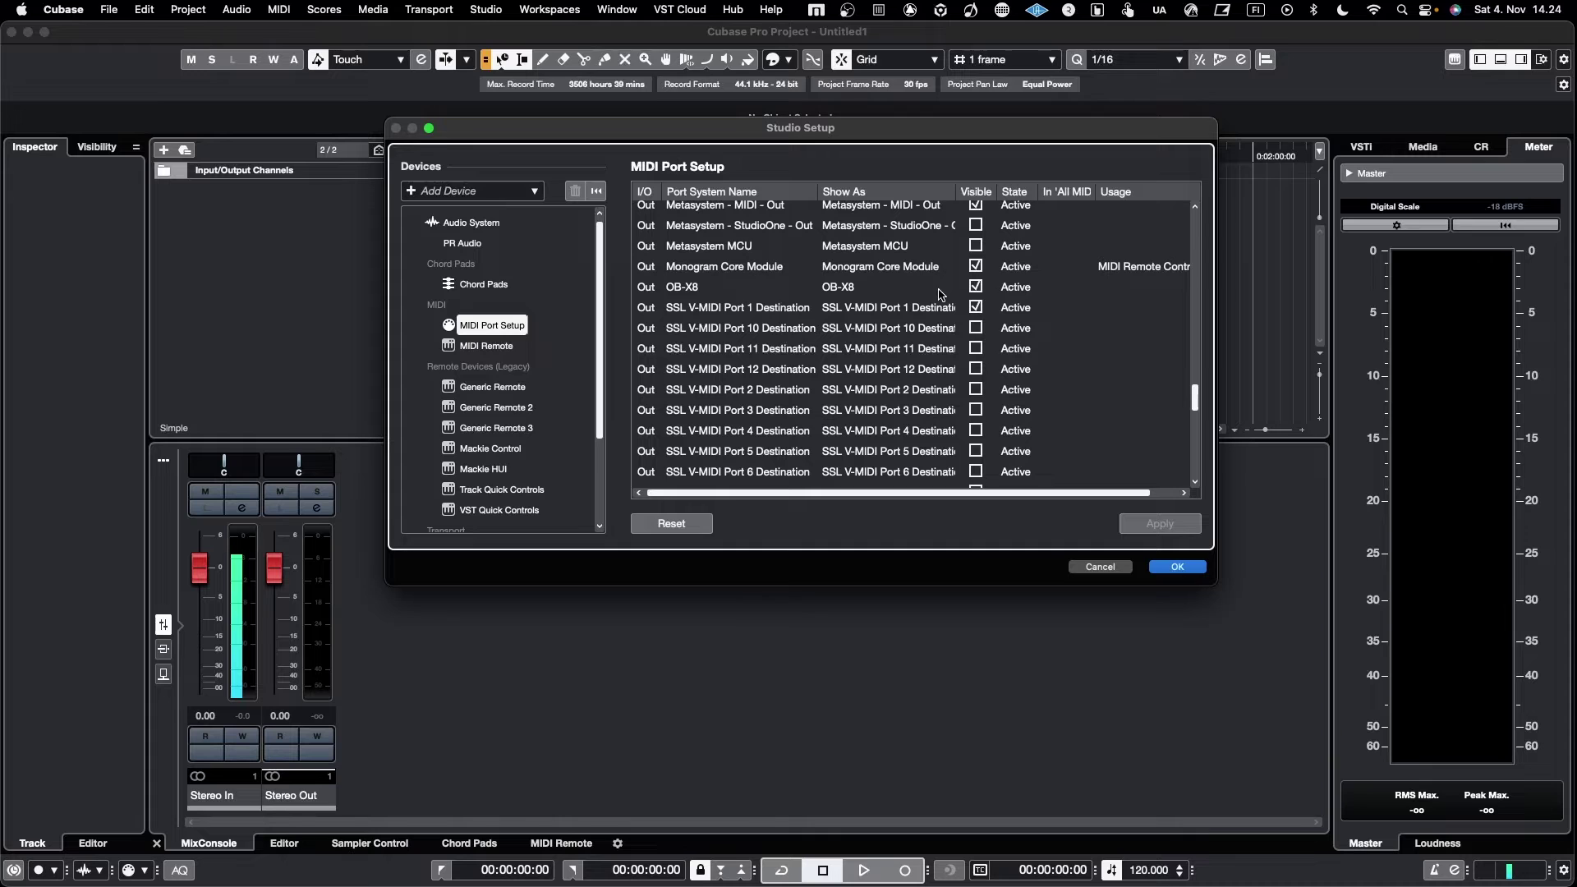
scroll(929, 295, down, 4)
scroll(929, 295, down, 1)
scroll(928, 295, down, 2)
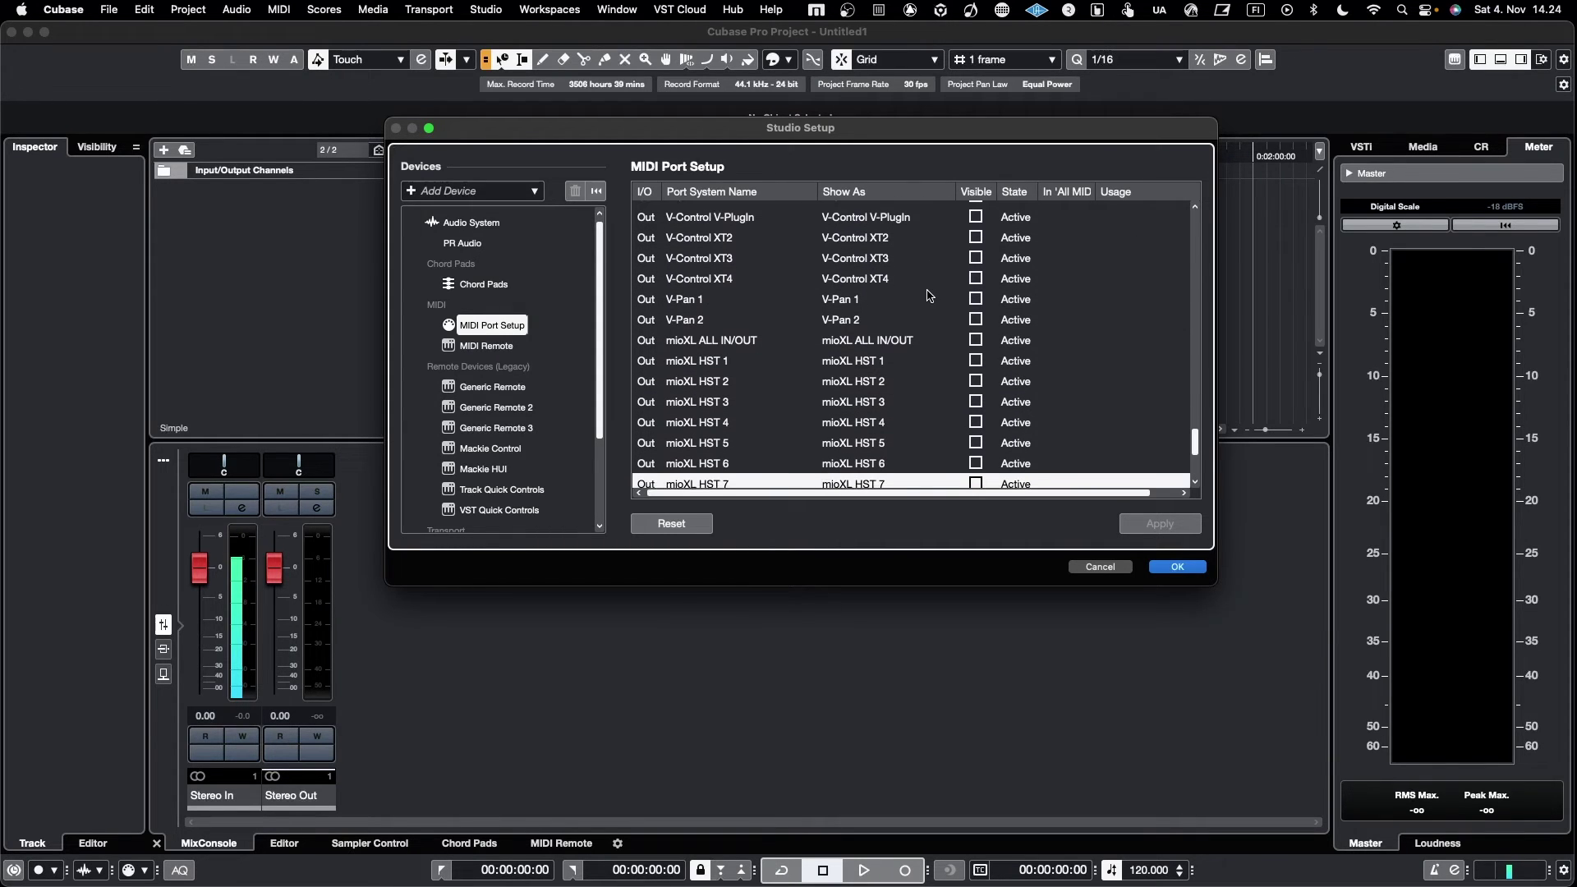
scroll(929, 332, down, 5)
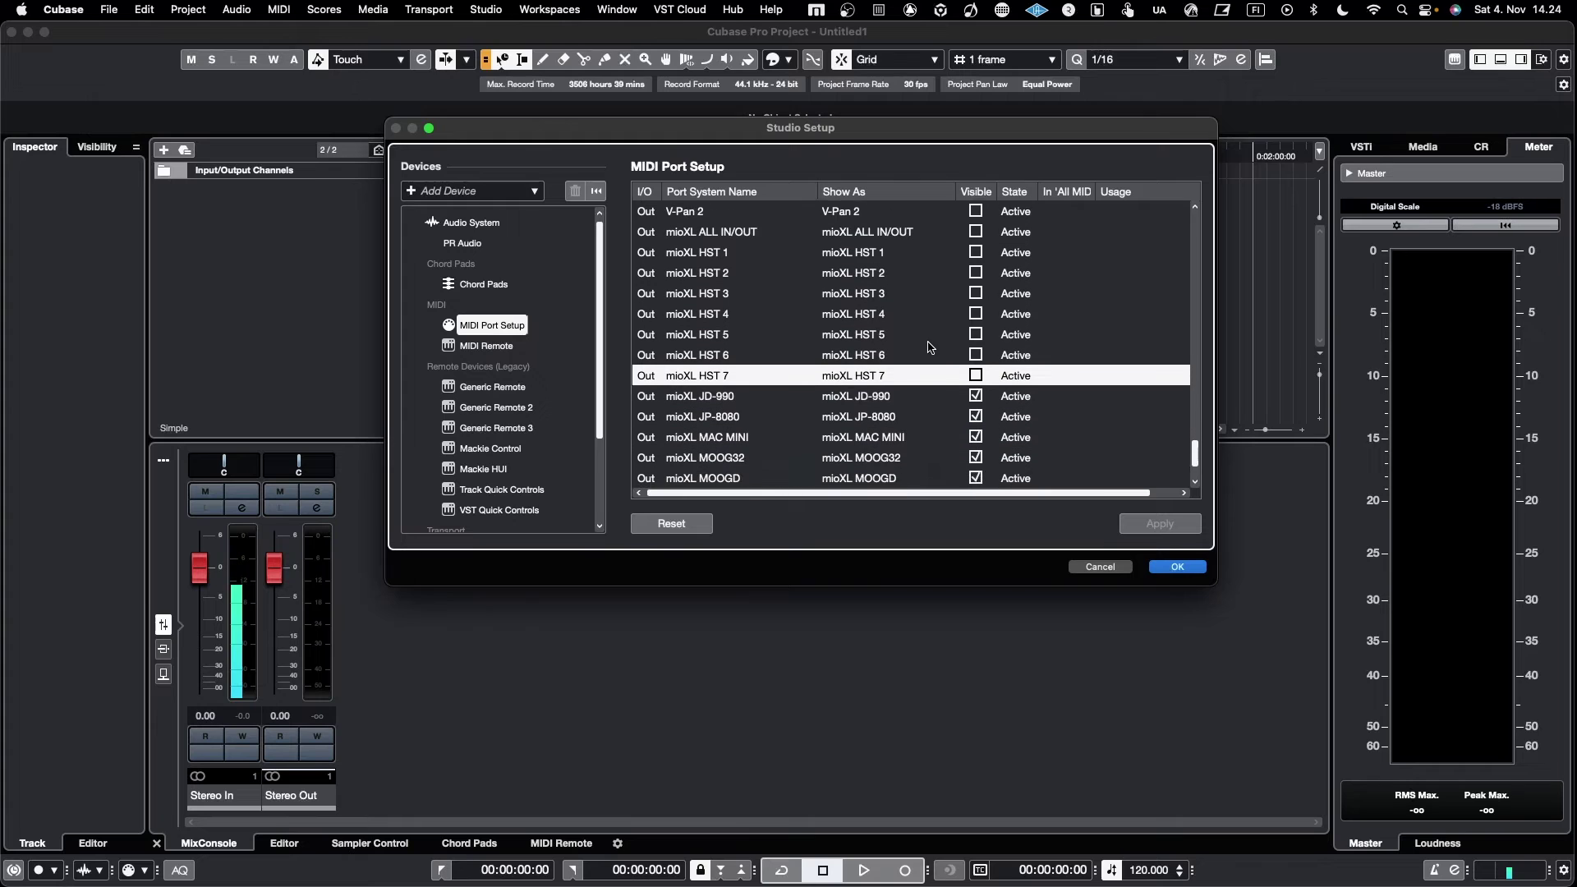
Hide the JUNO-X DAW CTRL output port.
scroll(932, 374, up, 4)
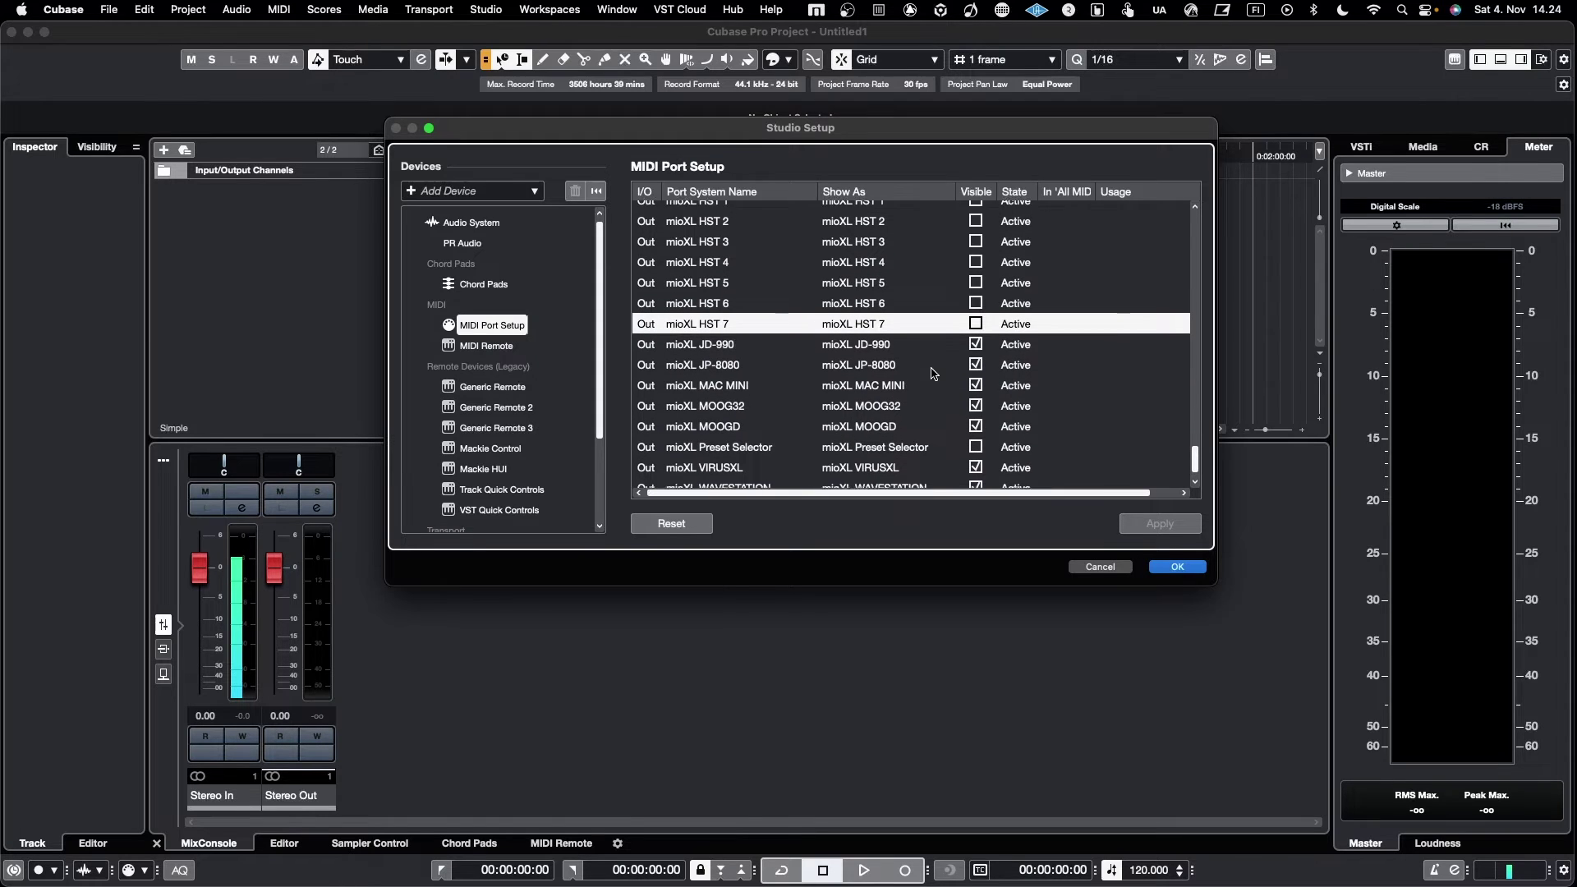
scroll(933, 374, up, 5)
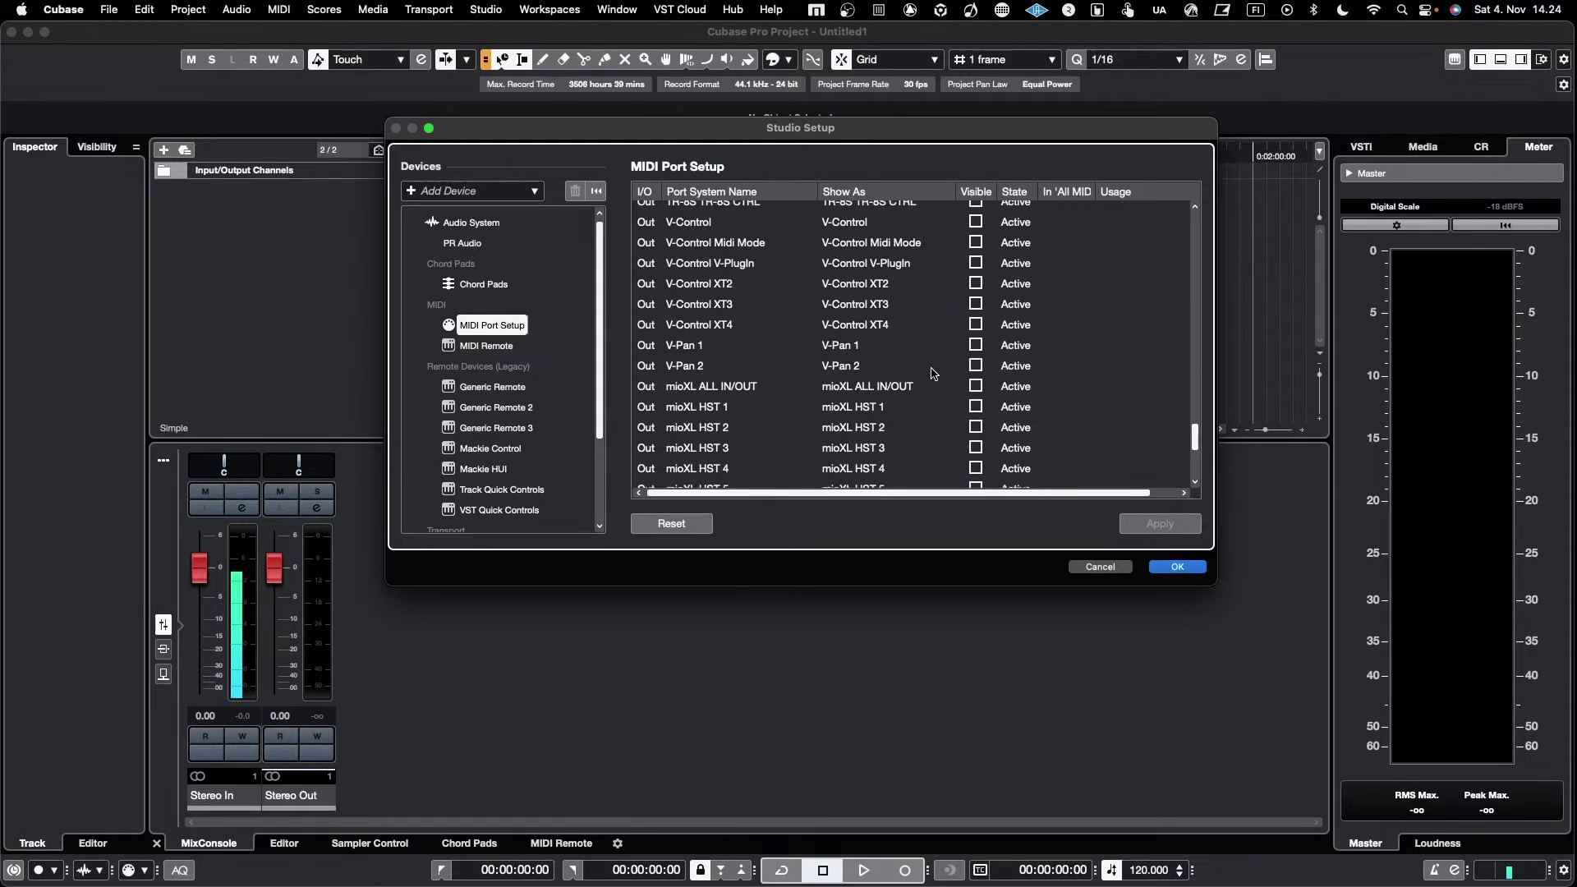
scroll(932, 374, up, 5)
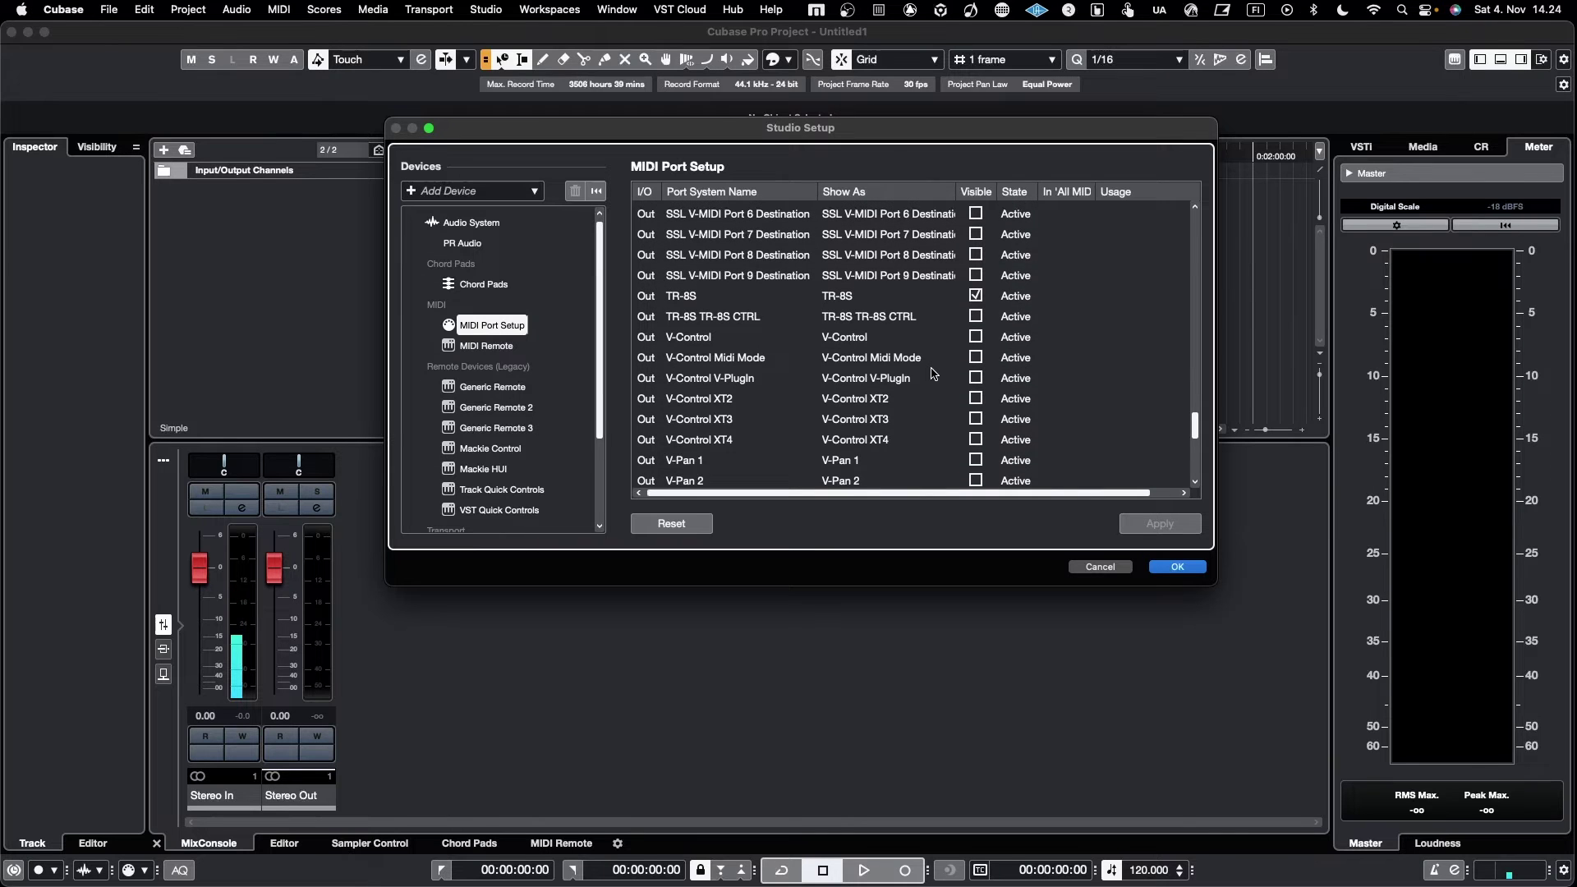
scroll(932, 374, up, 4)
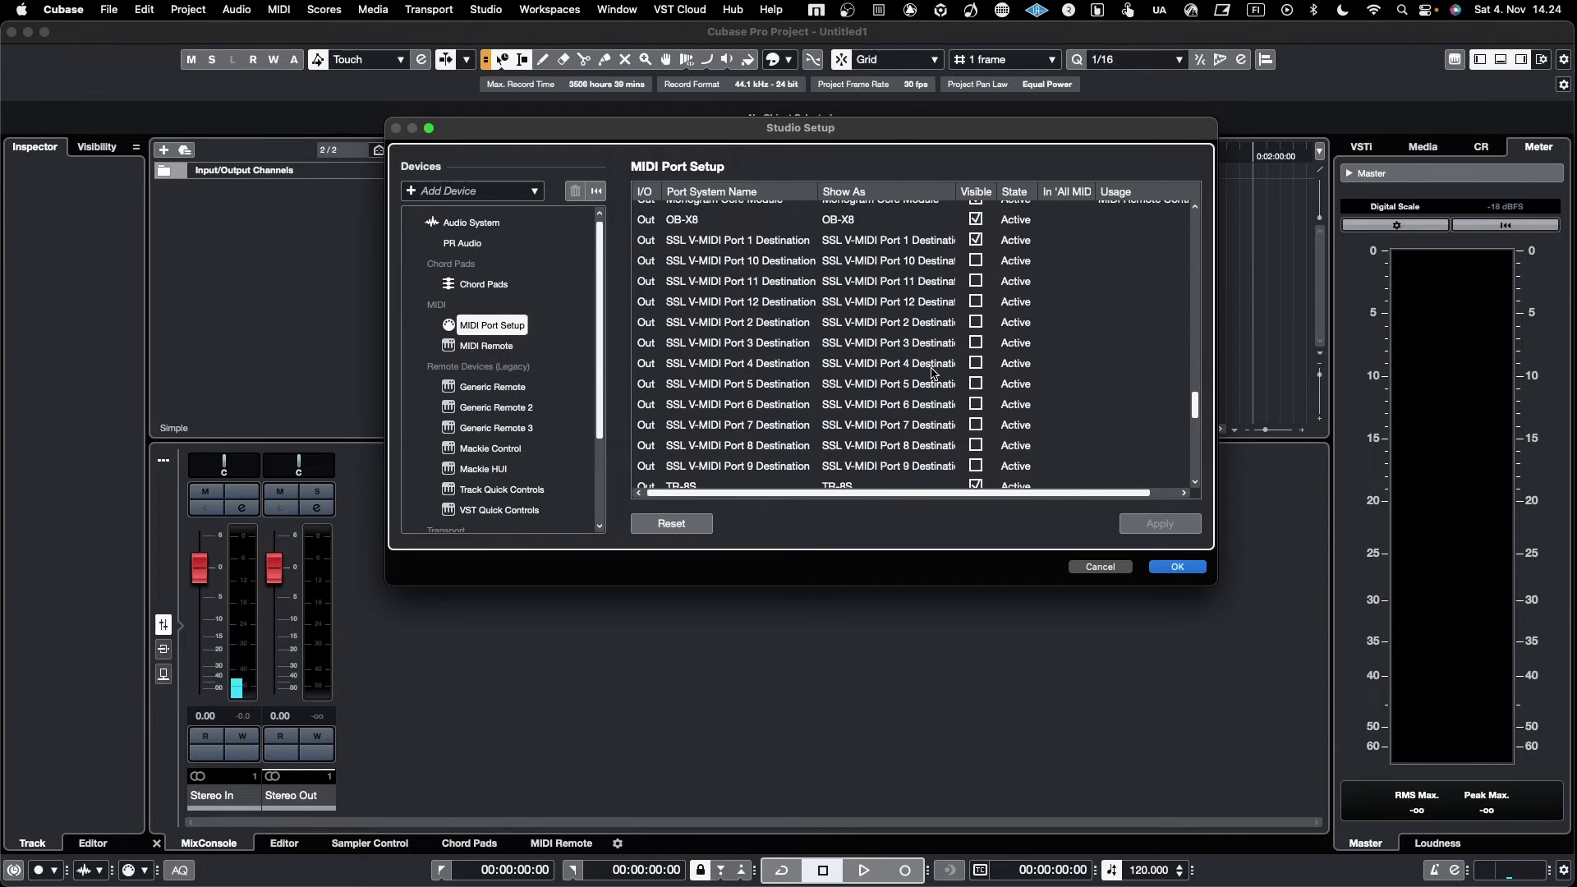
scroll(932, 374, up, 5)
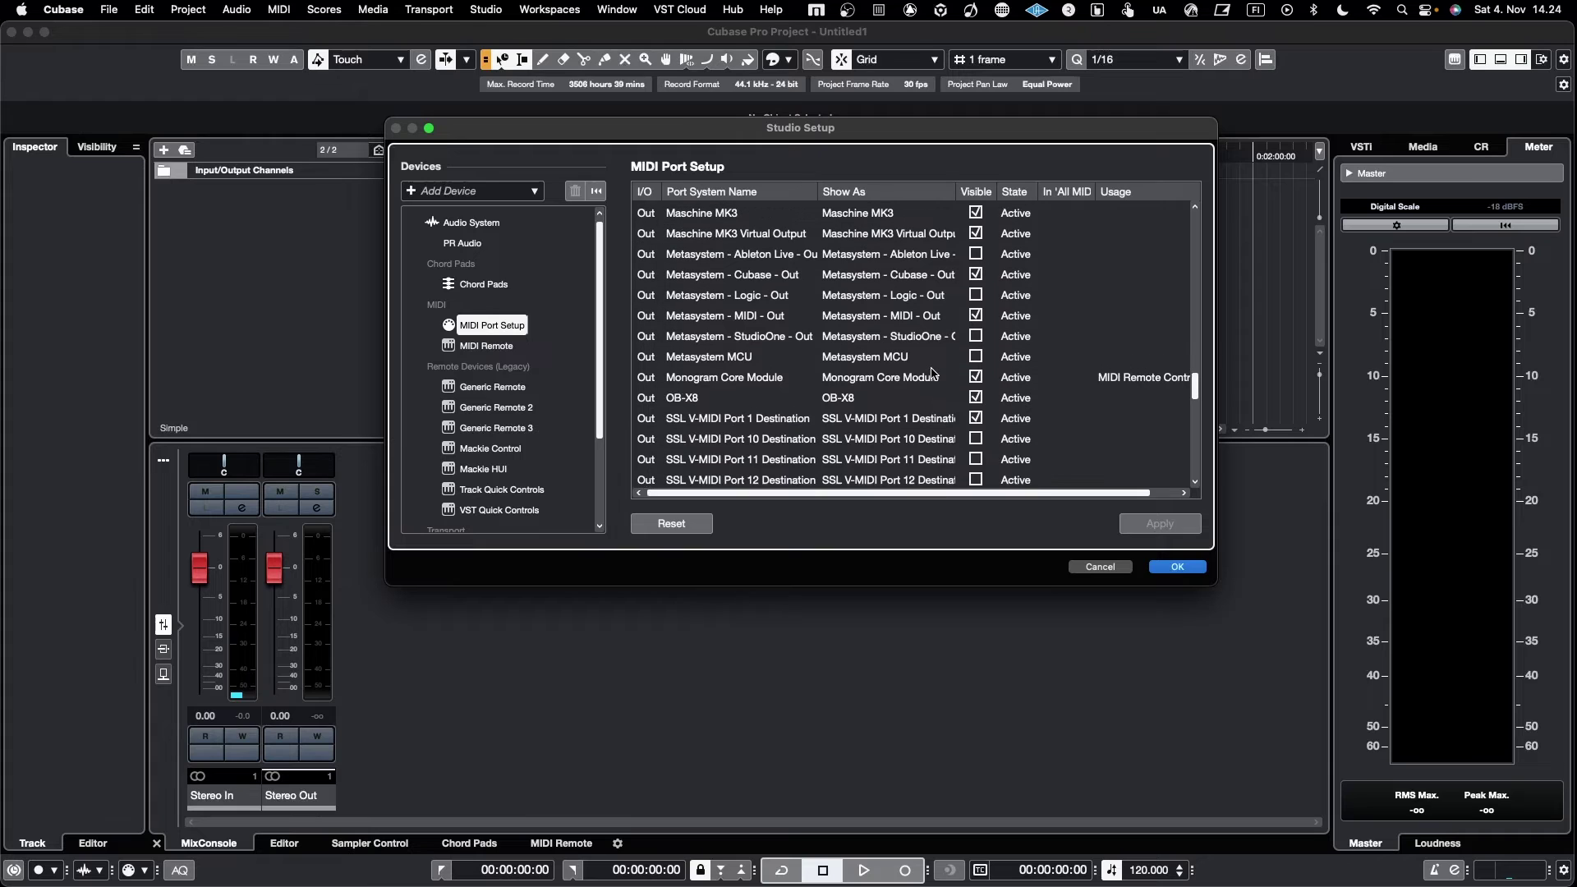
scroll(934, 374, up, 1)
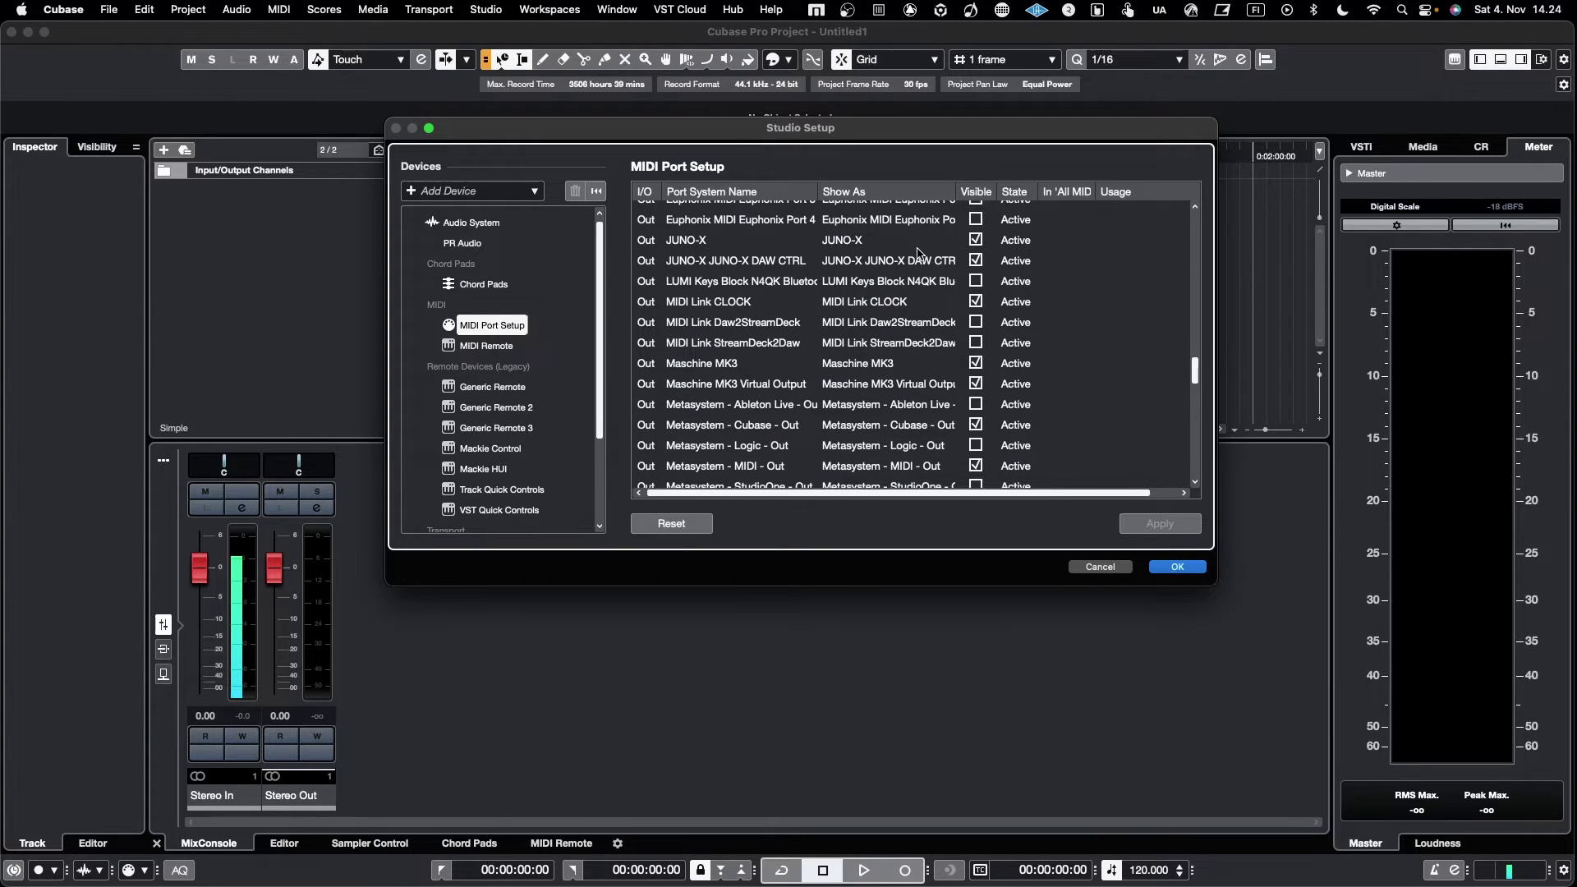
click(976, 261)
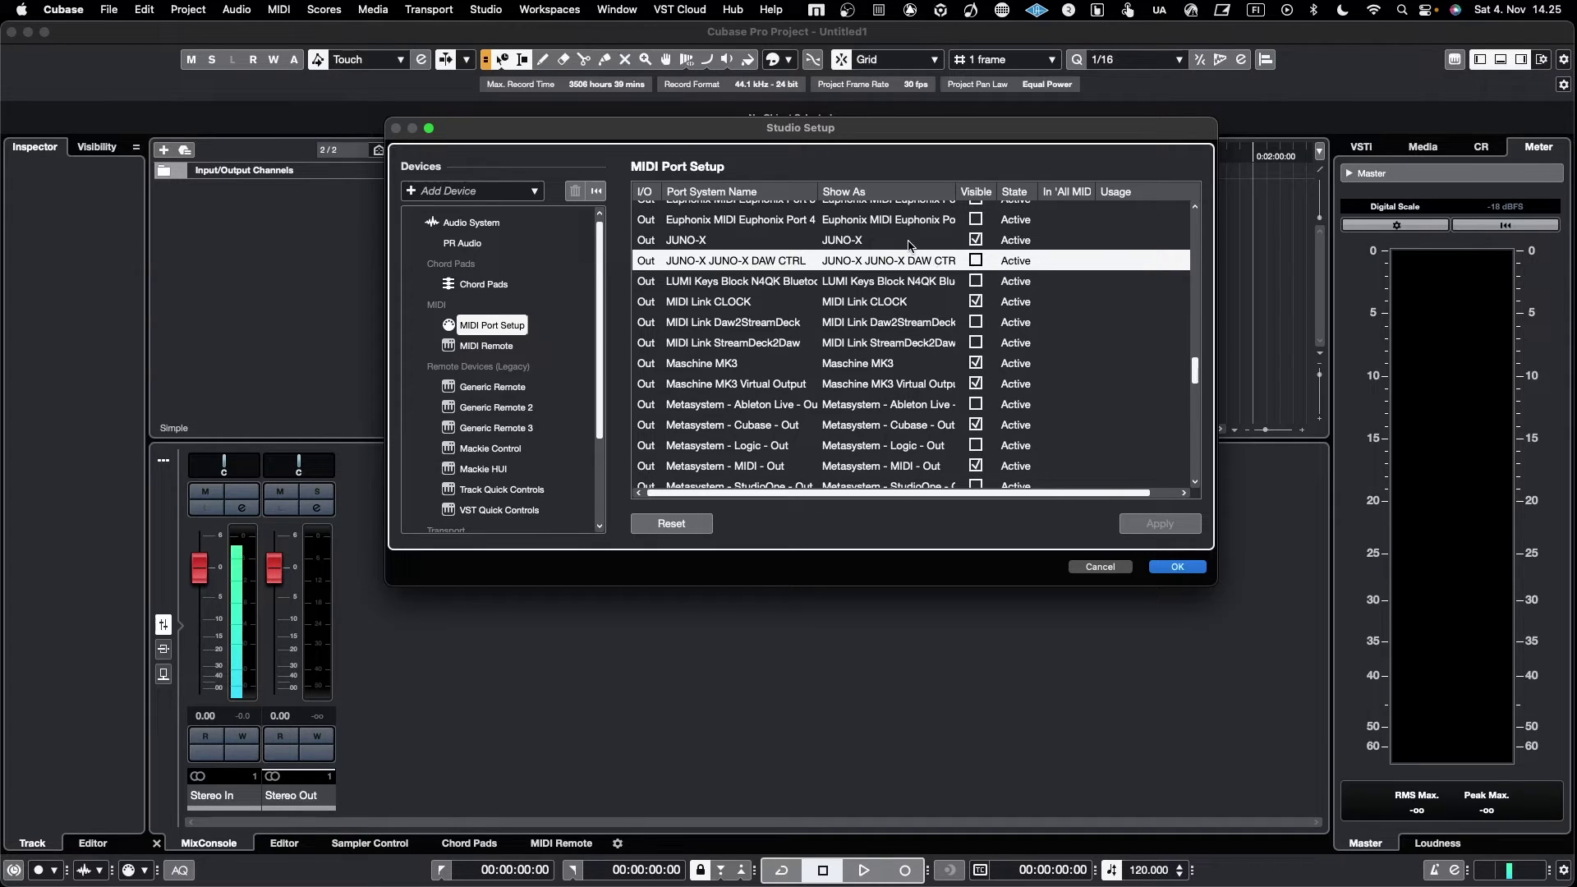
Check the port list once more, from the mioXL outputs back to the SSL V-MIDI inputs.
scroll(909, 244, up, 3)
scroll(914, 266, down, 15)
scroll(913, 265, down, 5)
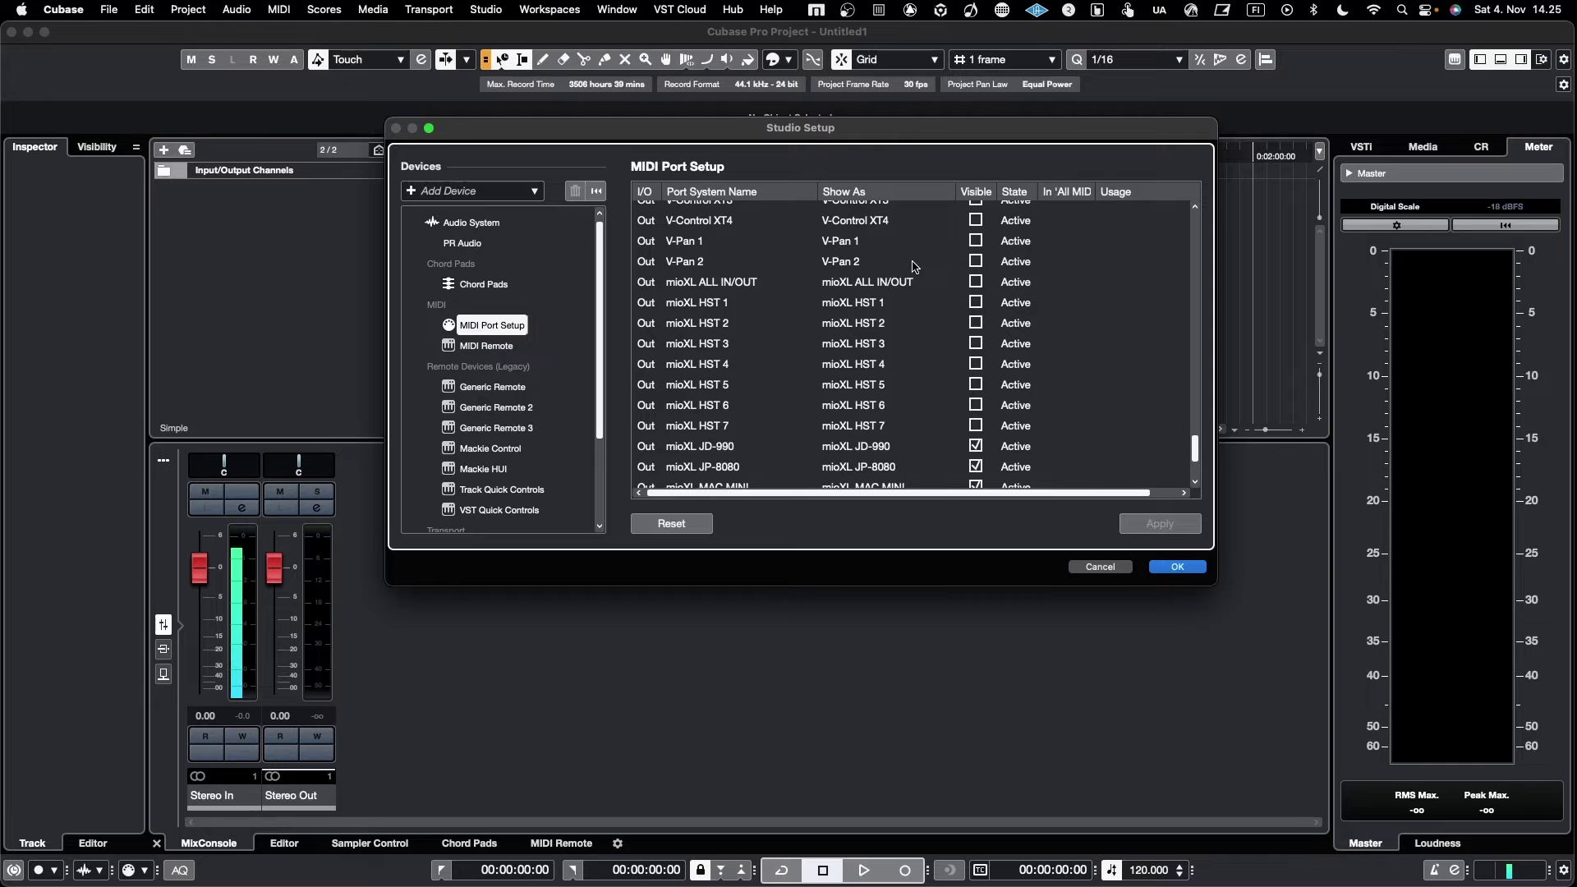
scroll(914, 267, down, 3)
scroll(913, 266, down, 3)
scroll(913, 266, up, 10)
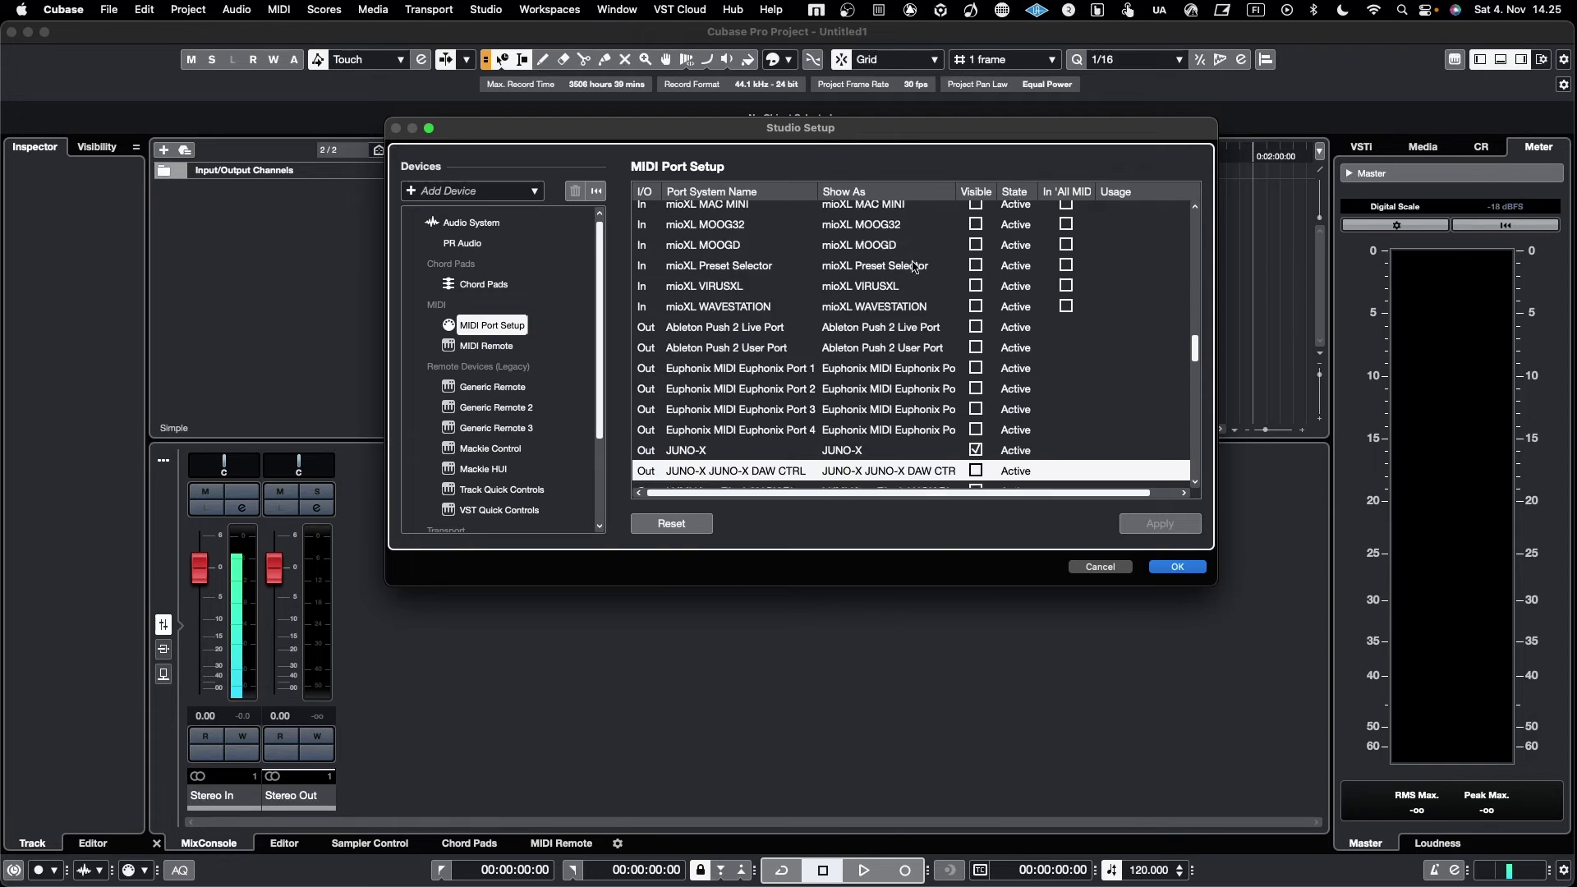
scroll(914, 266, up, 3)
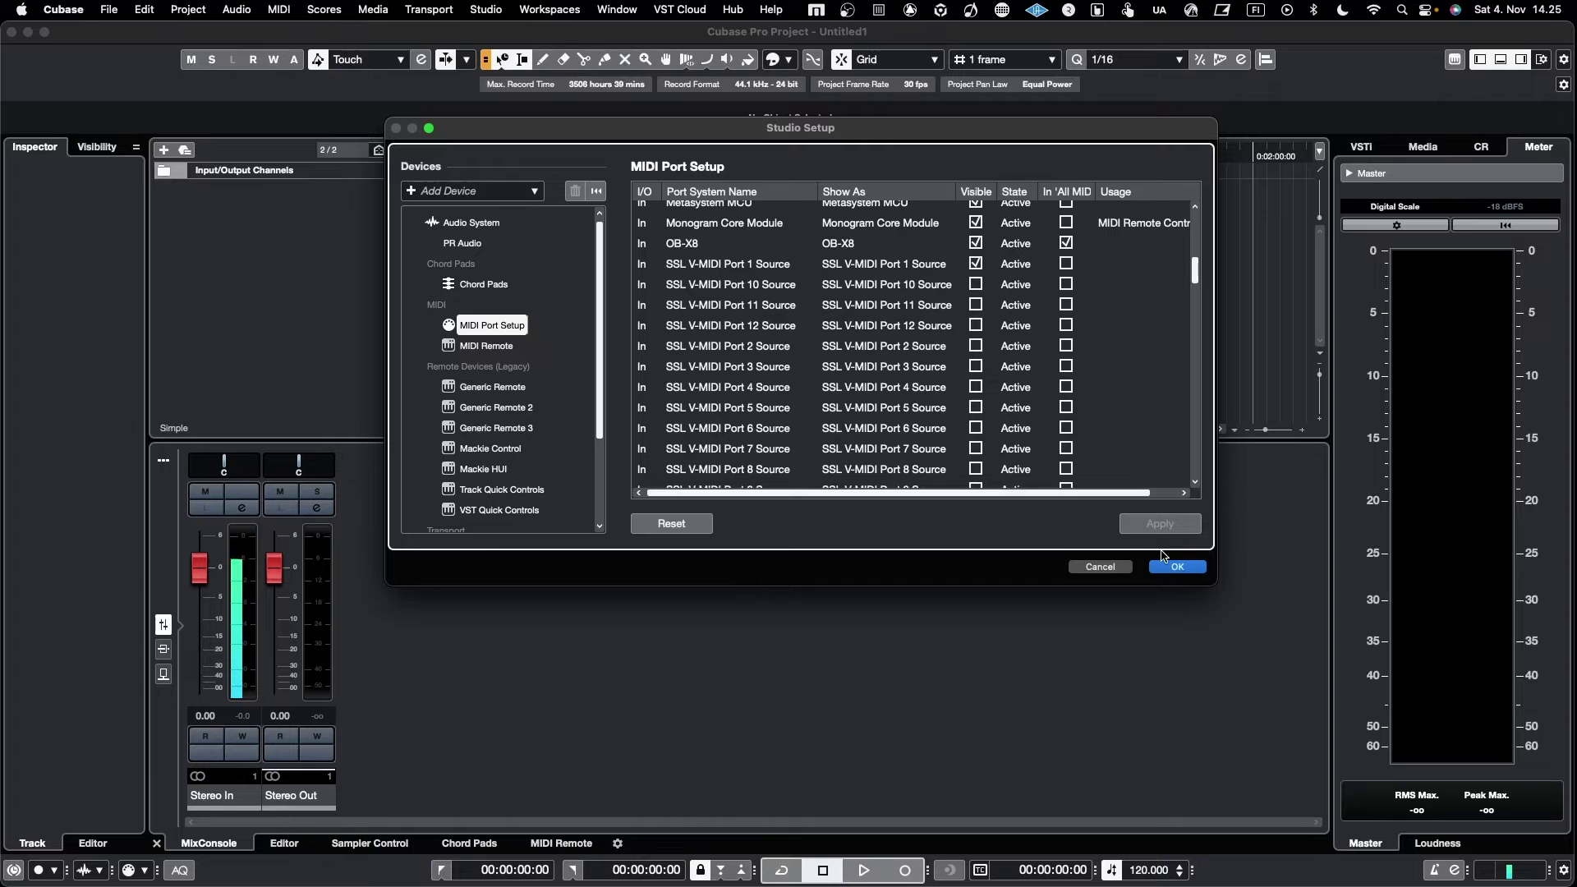
Examine the MIDI Remote, Generic Remote, Generic Remote 2, Generic Remote 3 and Mackie Control device settings.
click(488, 346)
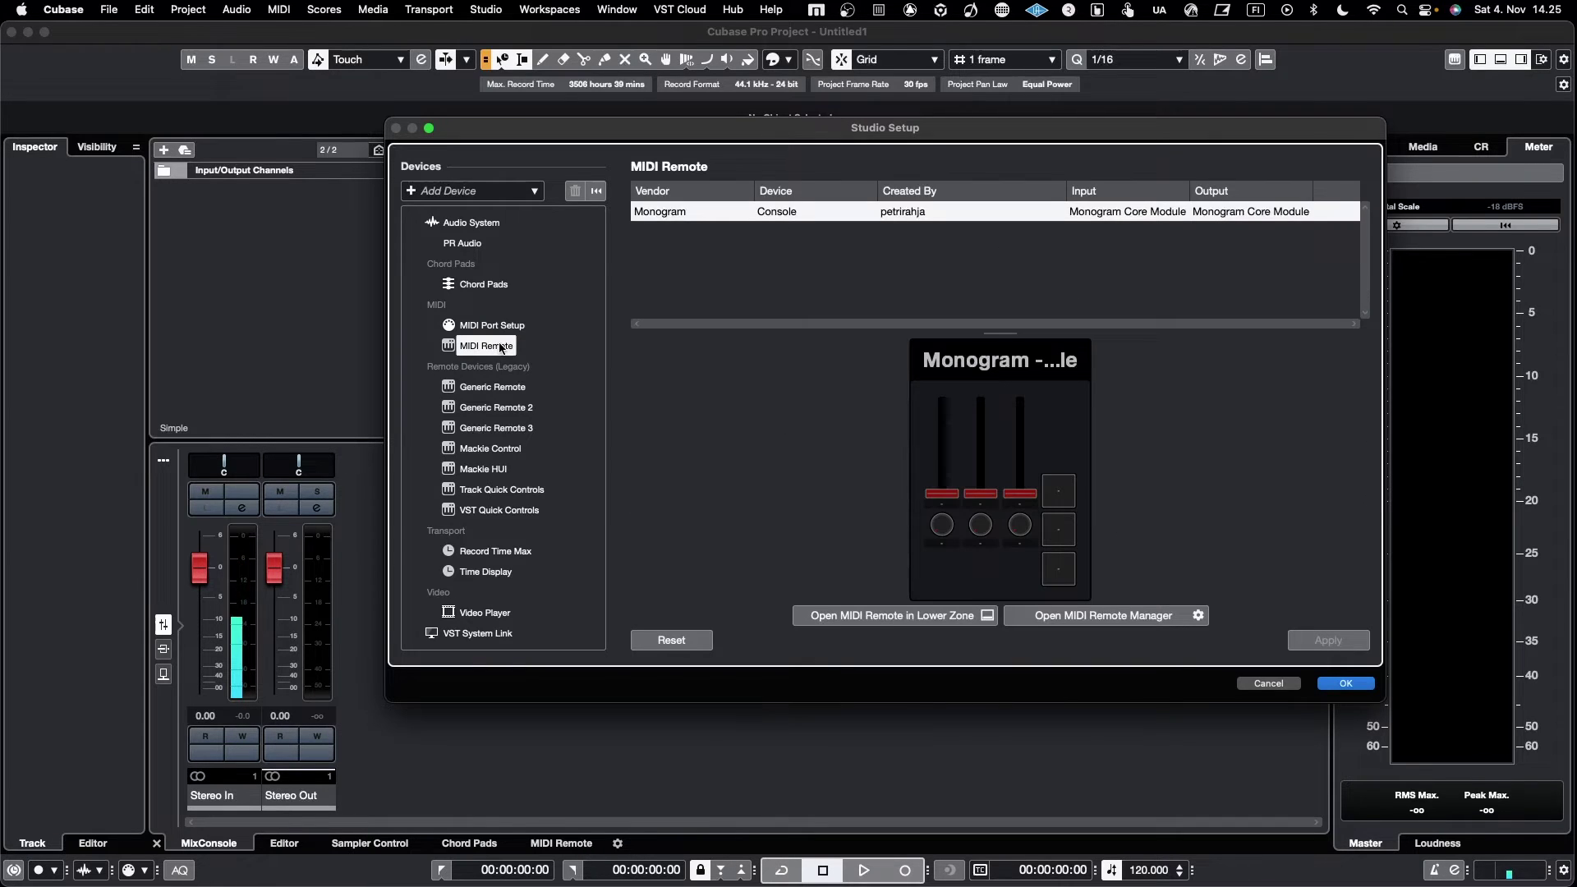
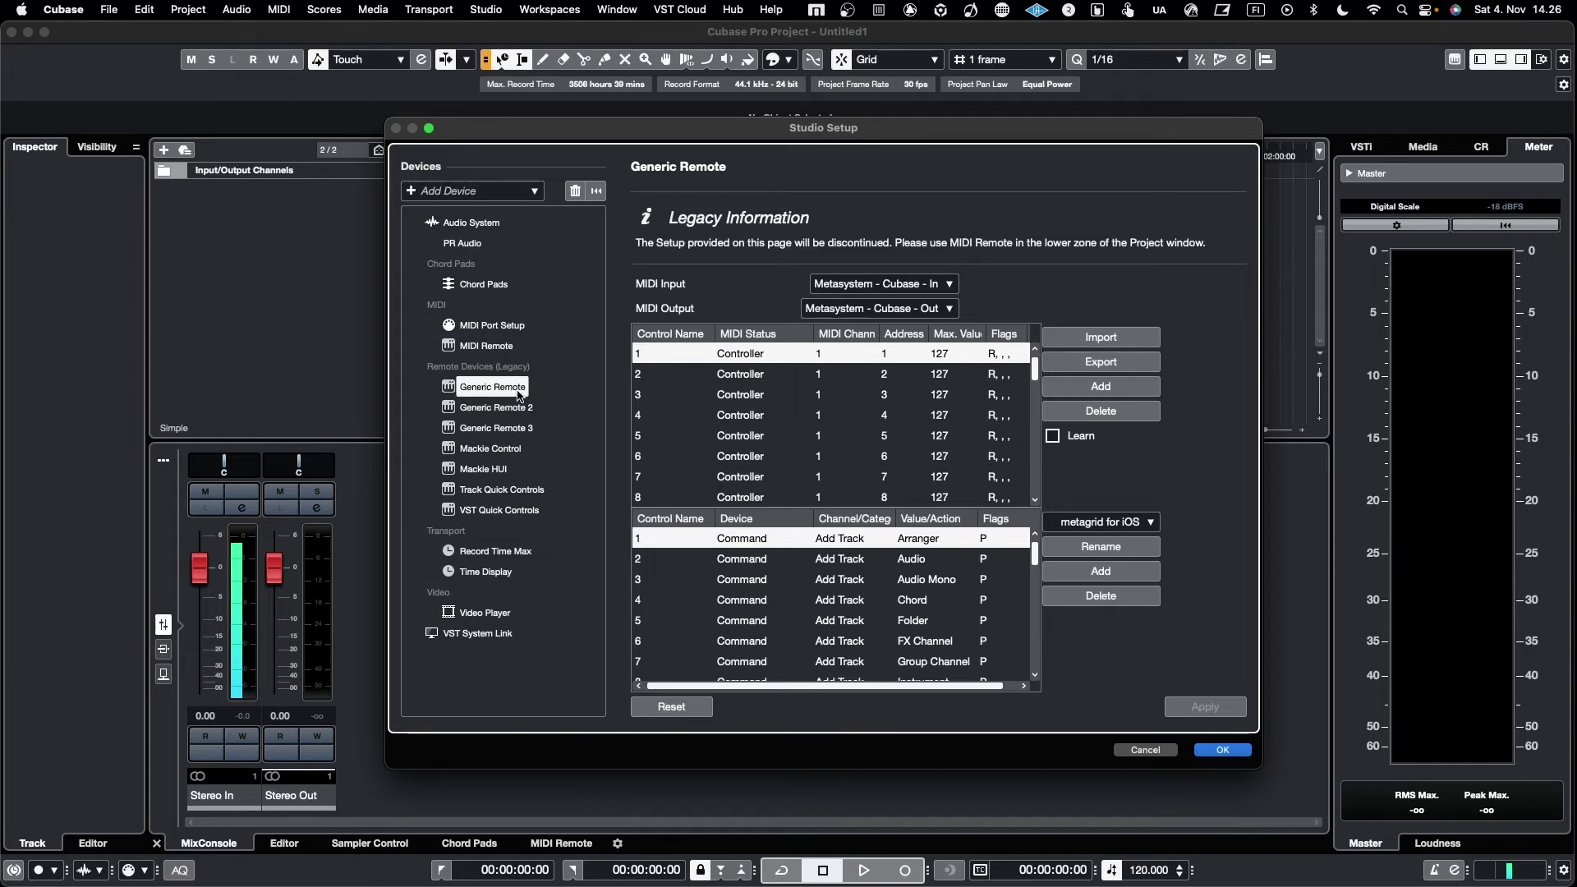
click(503, 409)
click(506, 427)
click(503, 408)
click(500, 388)
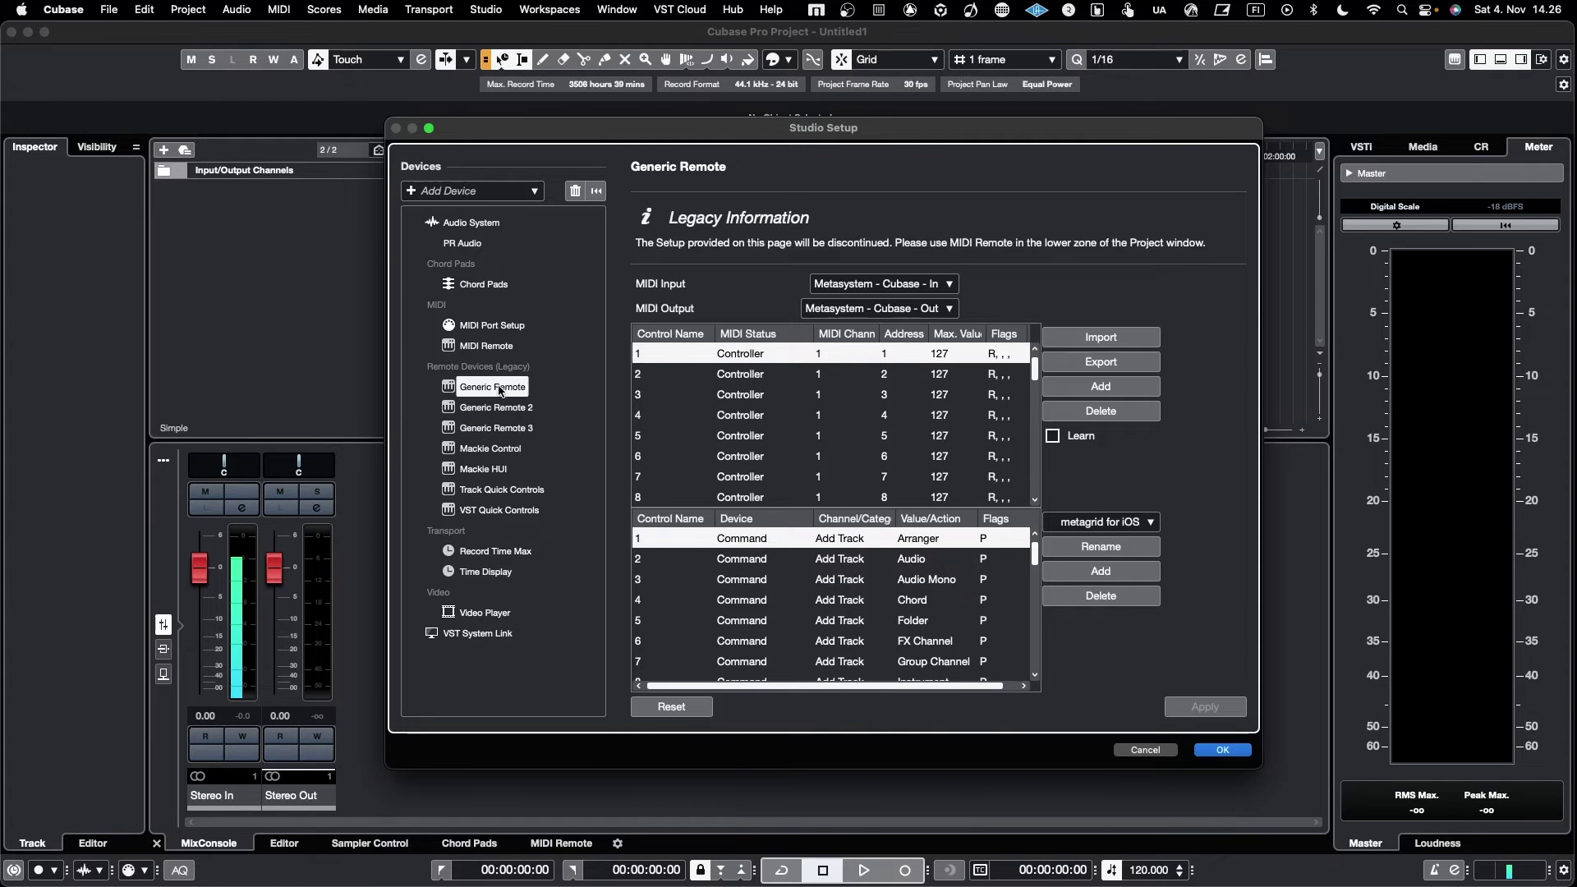
click(497, 428)
click(493, 449)
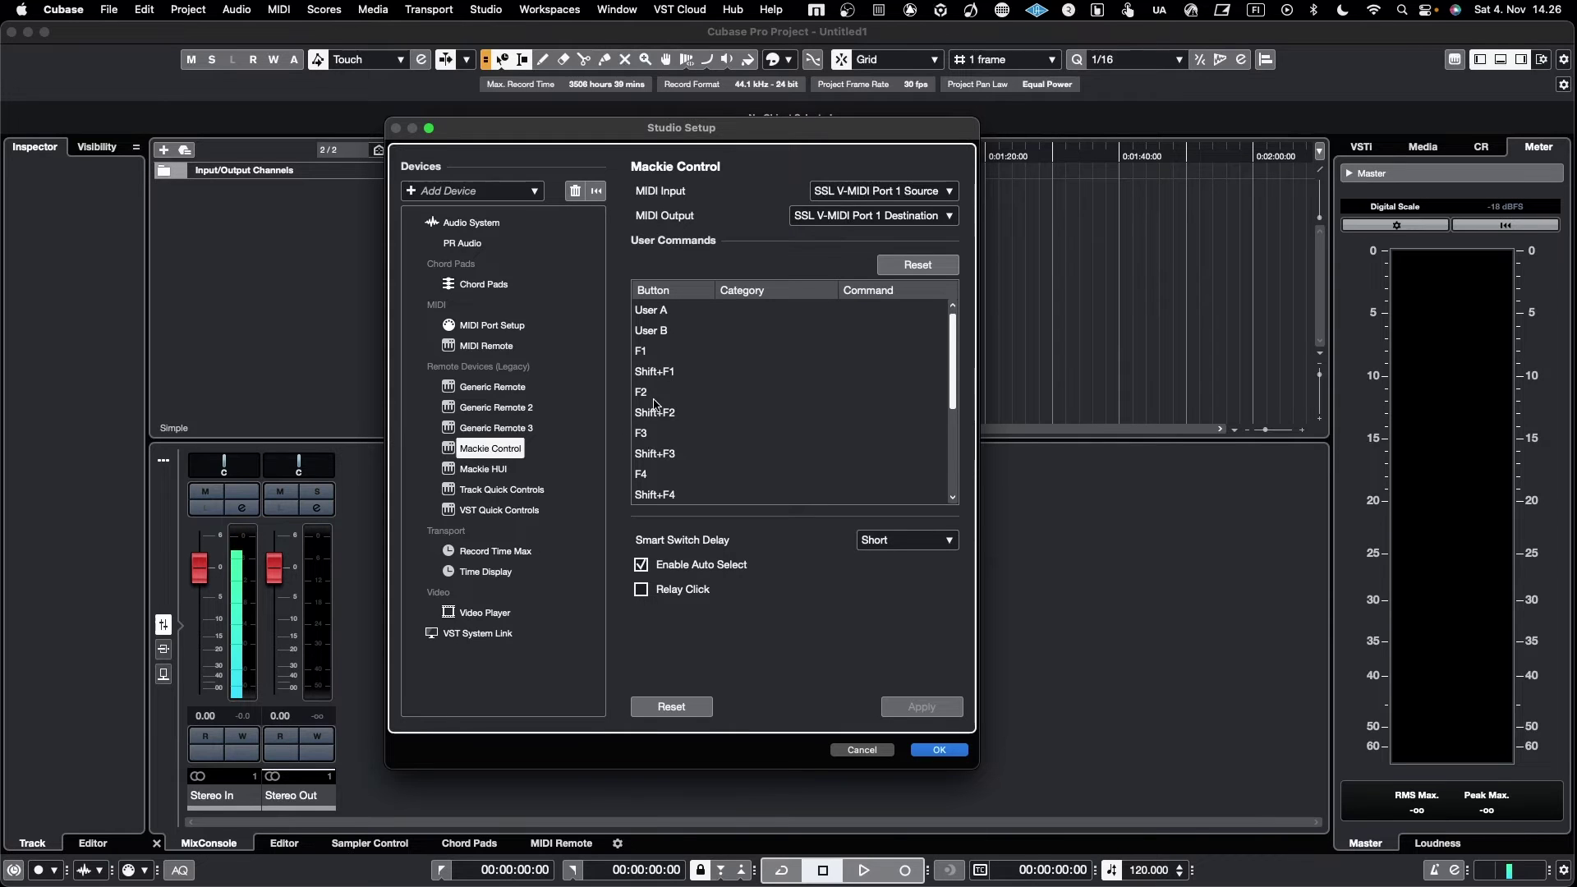
Remove the Mackie HUI remote device from the Studio Setup.
click(490, 470)
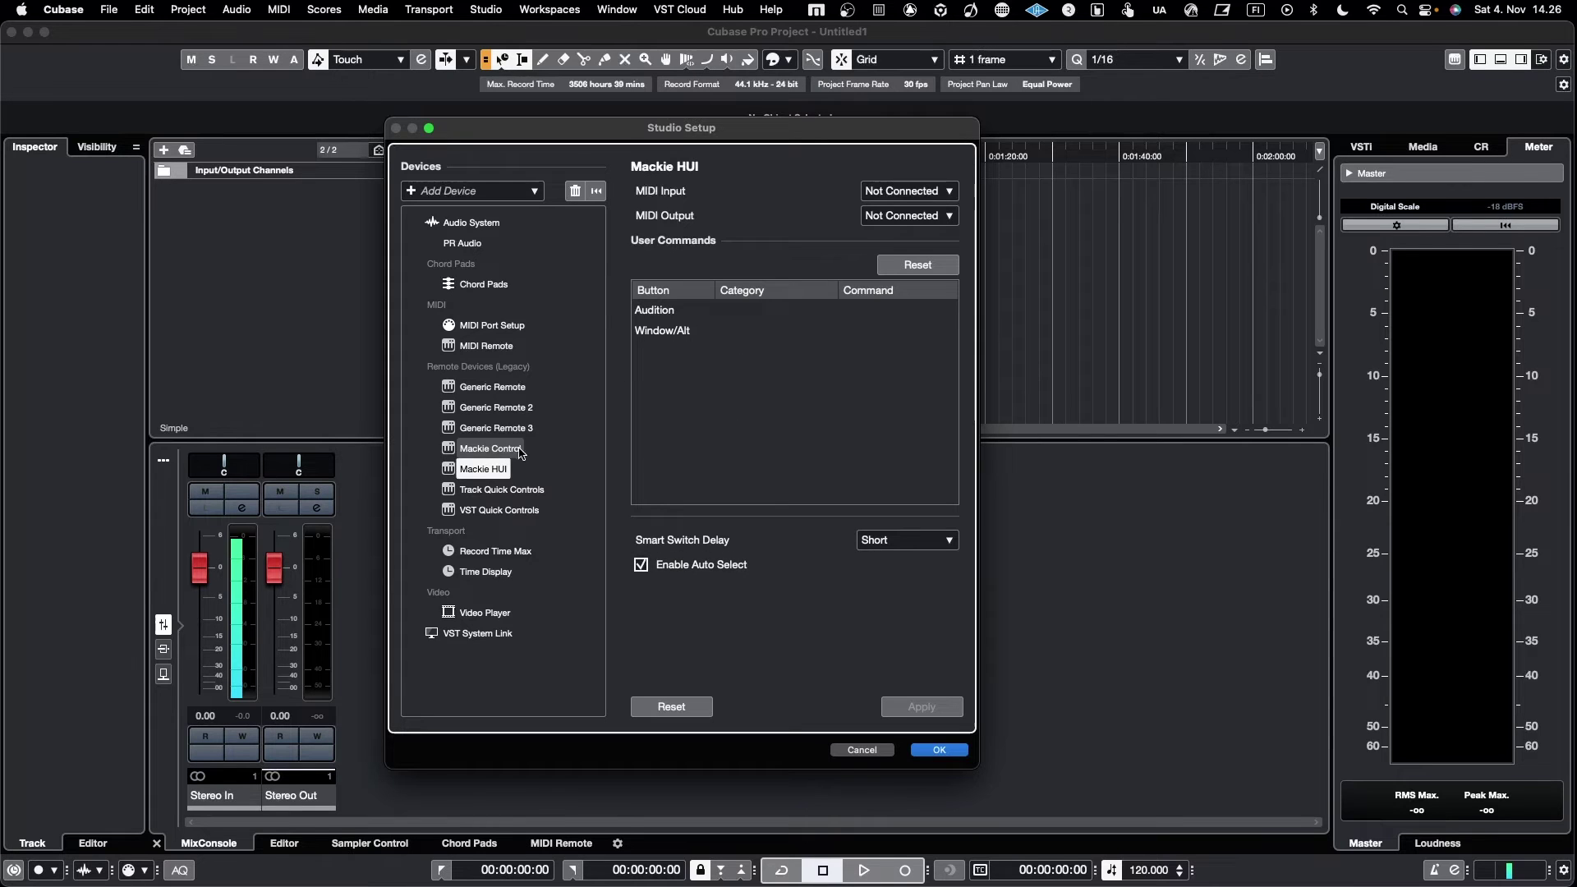
click(575, 192)
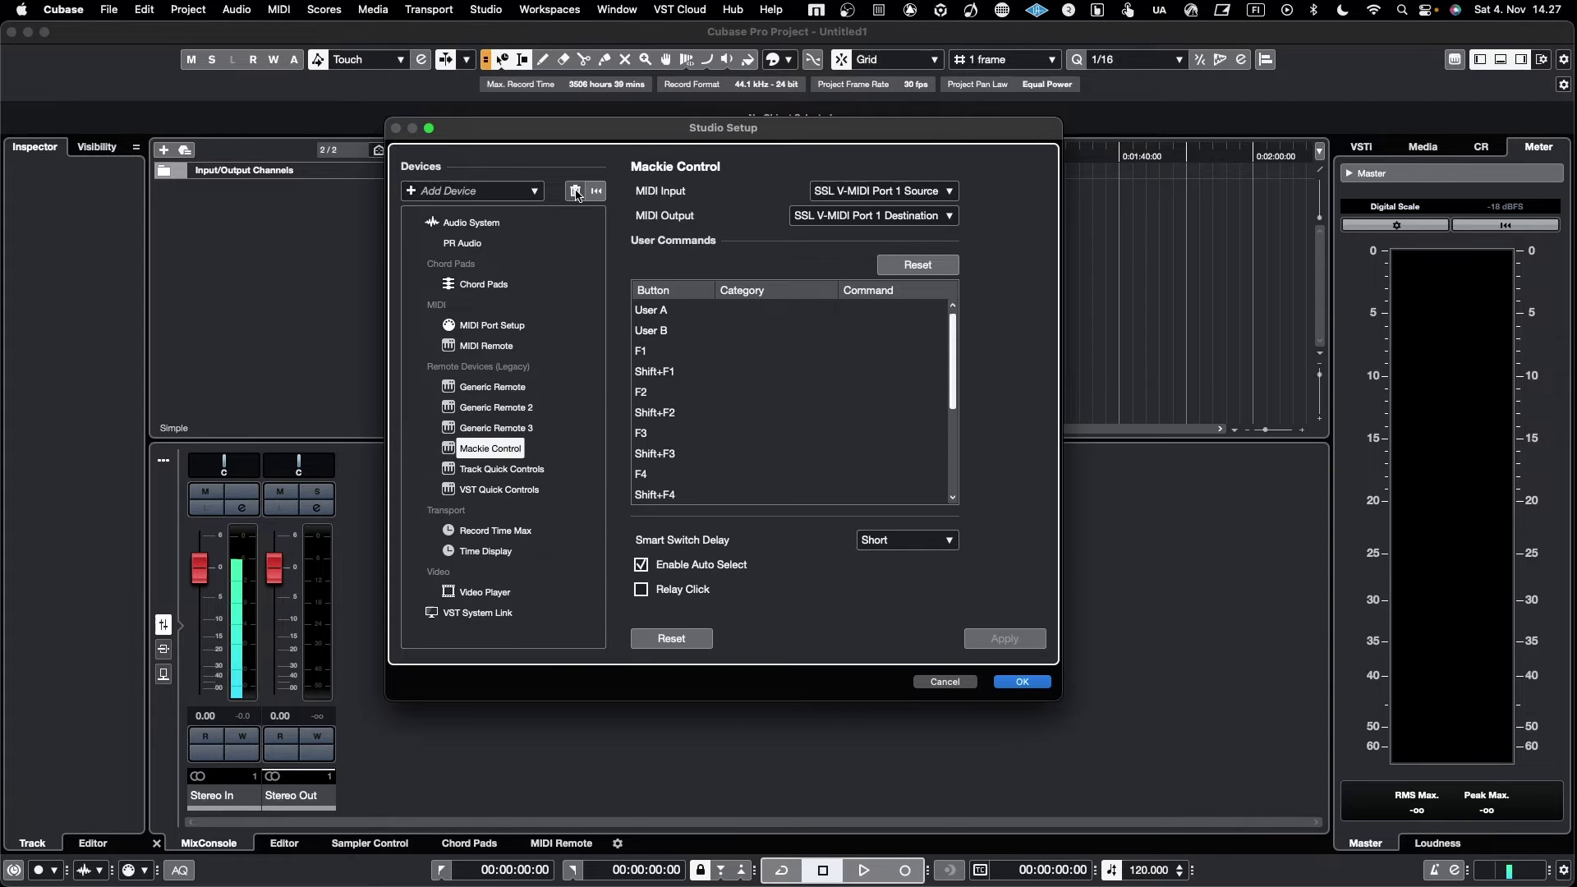
Check the Track Quick Controls, VST Quick Controls, Generic Remote 3 and Mackie Control settings, and accept the Studio Setup.
click(530, 477)
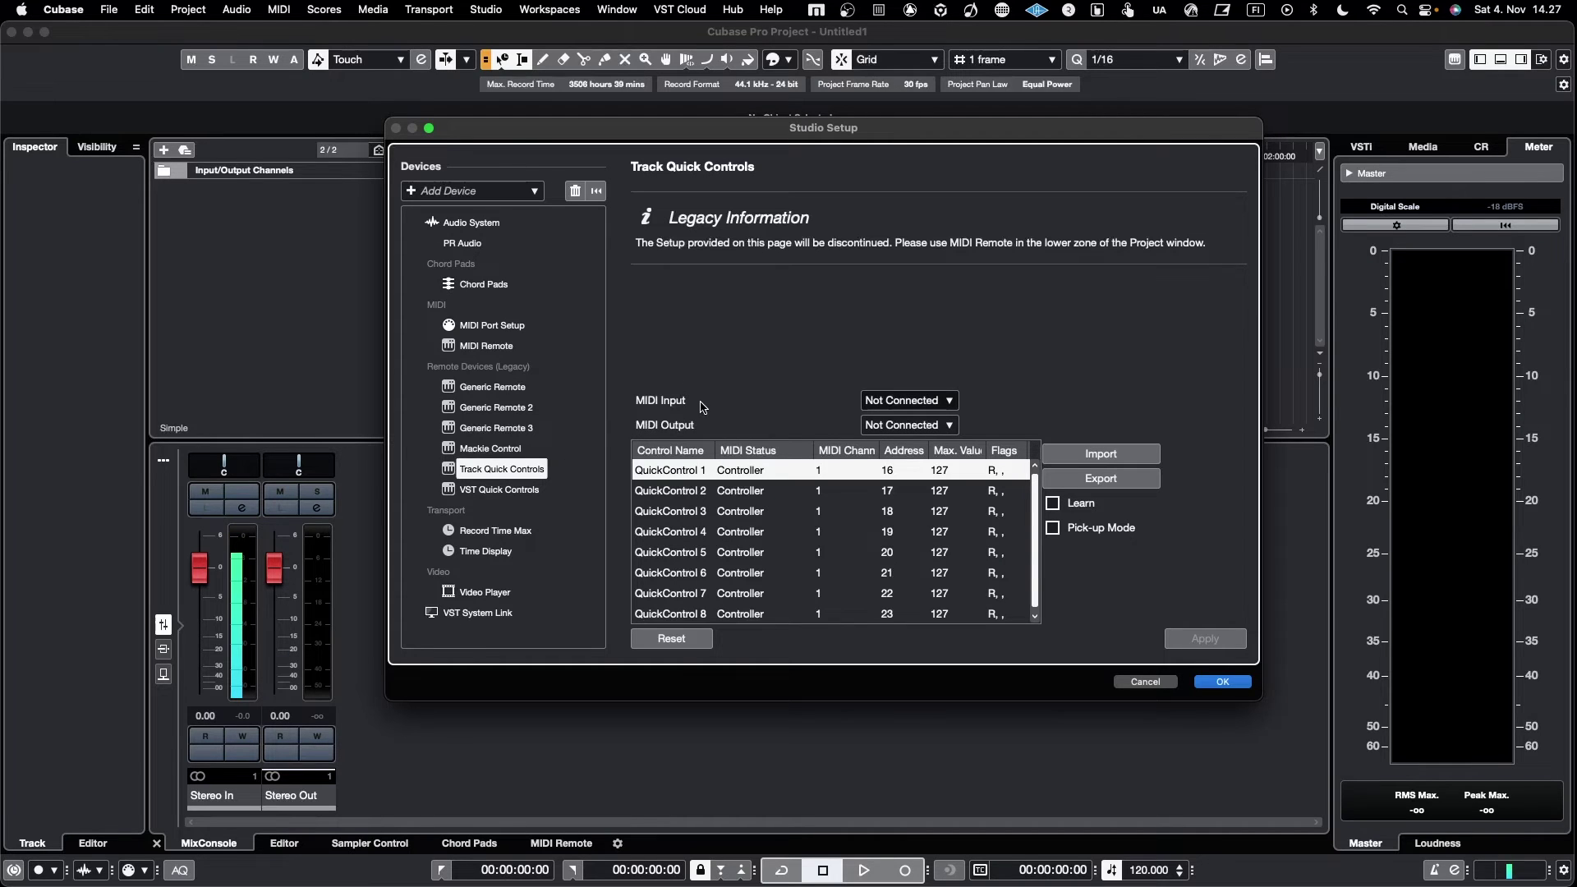
click(511, 492)
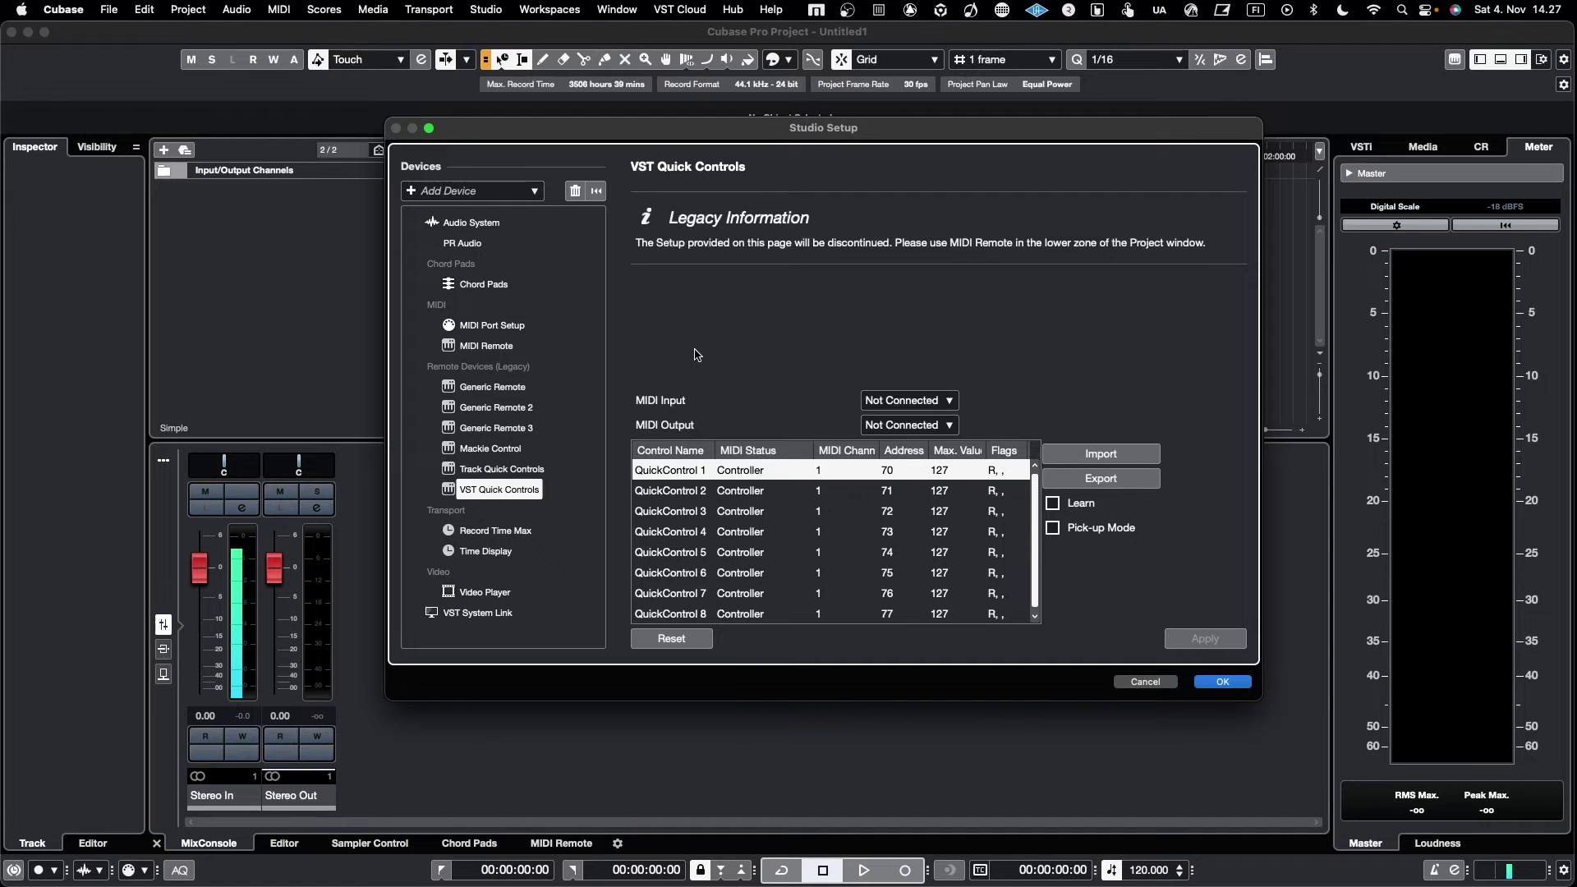
click(501, 449)
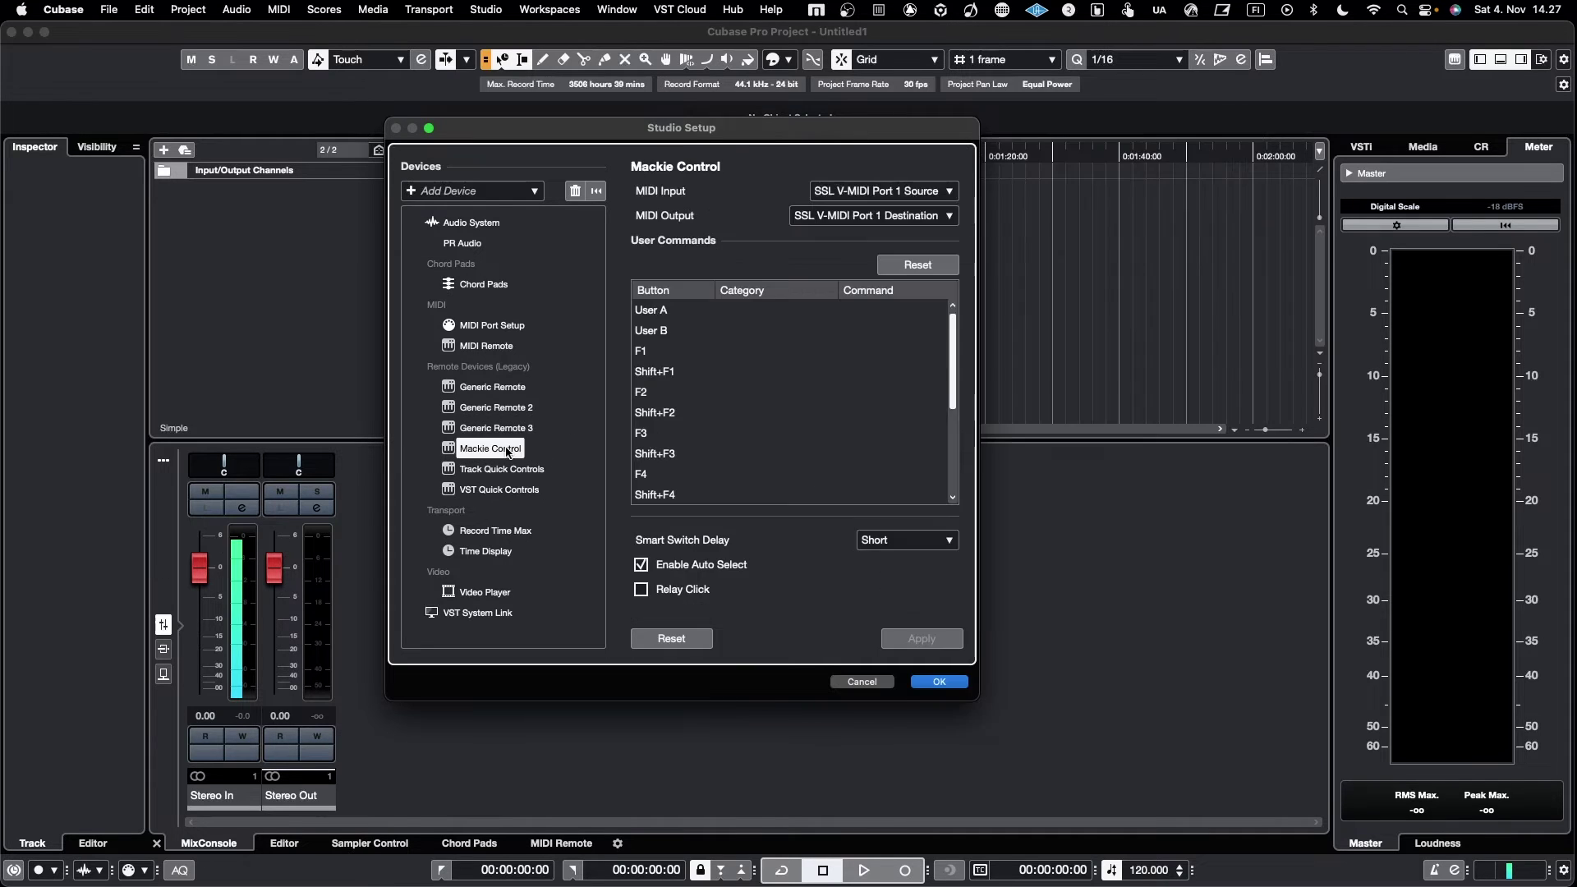
click(510, 430)
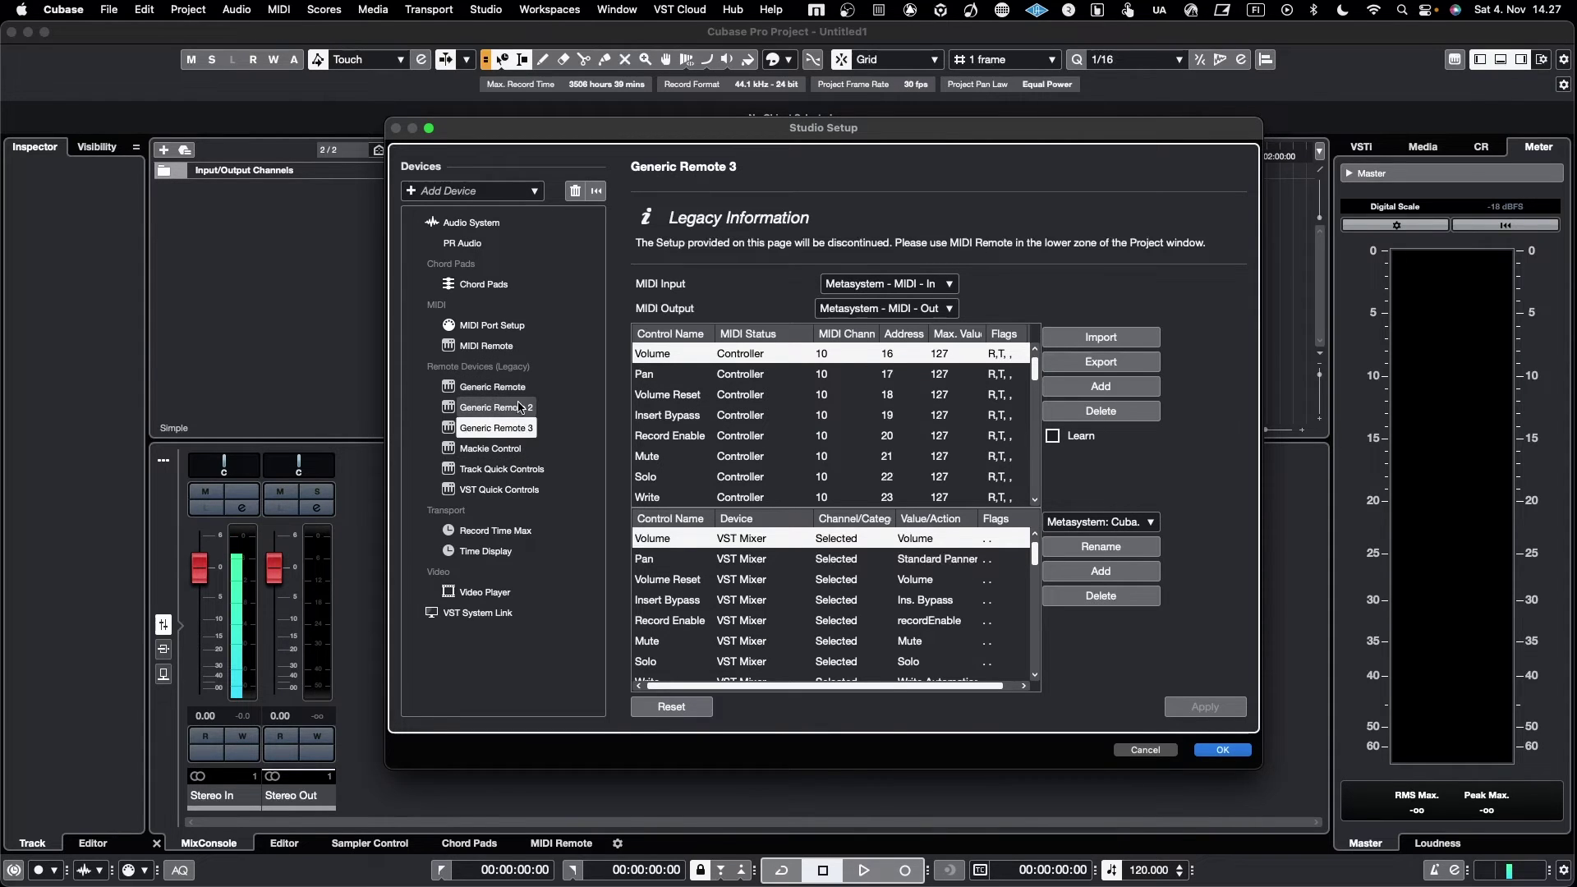
click(512, 451)
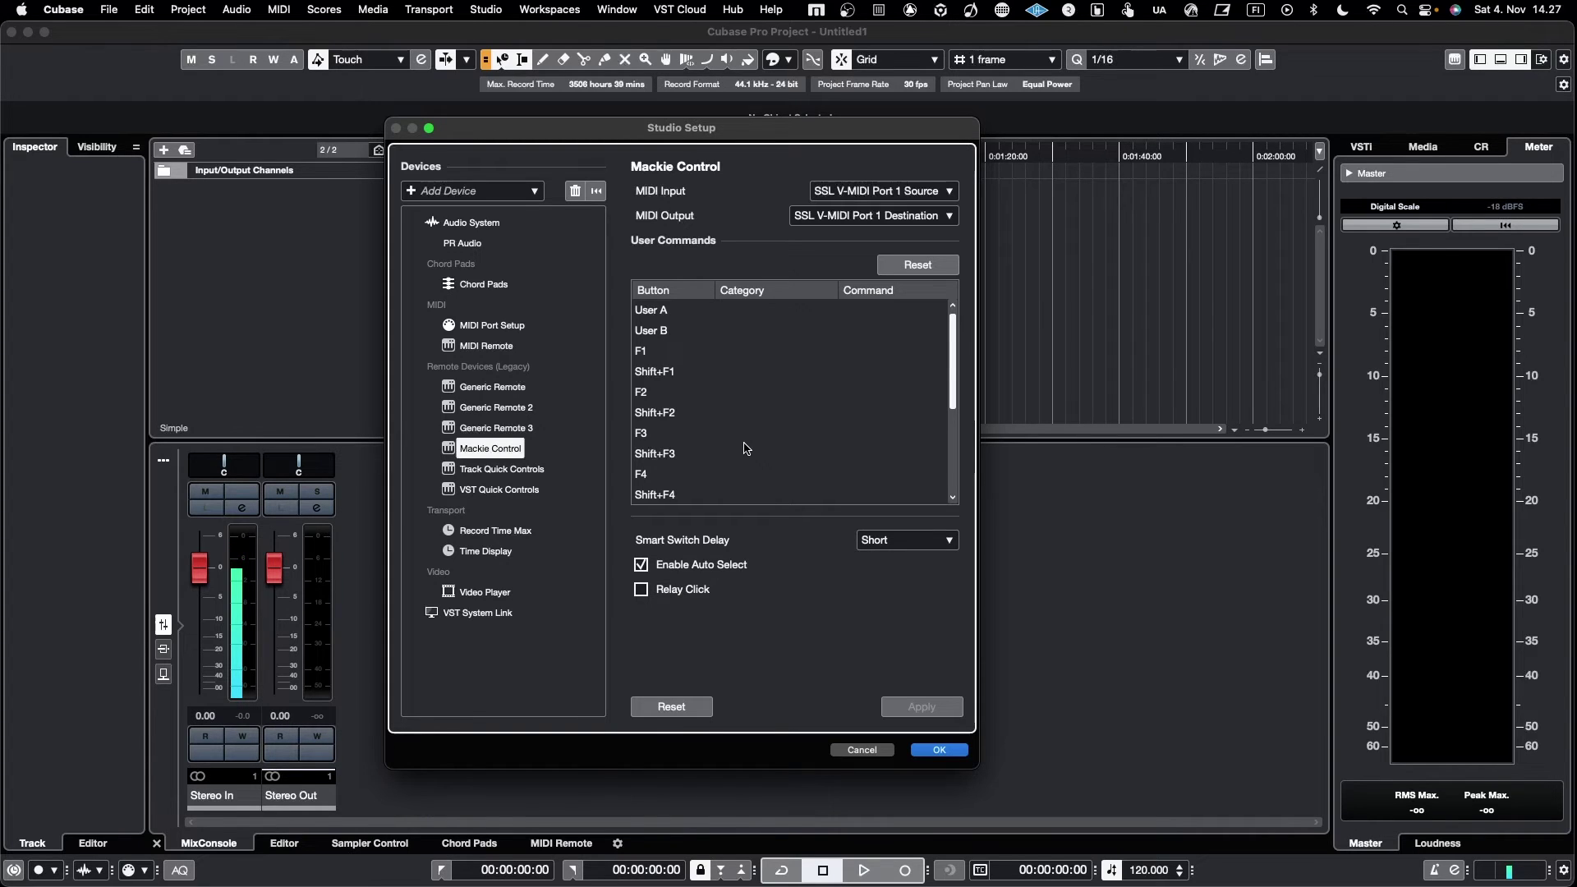
click(940, 750)
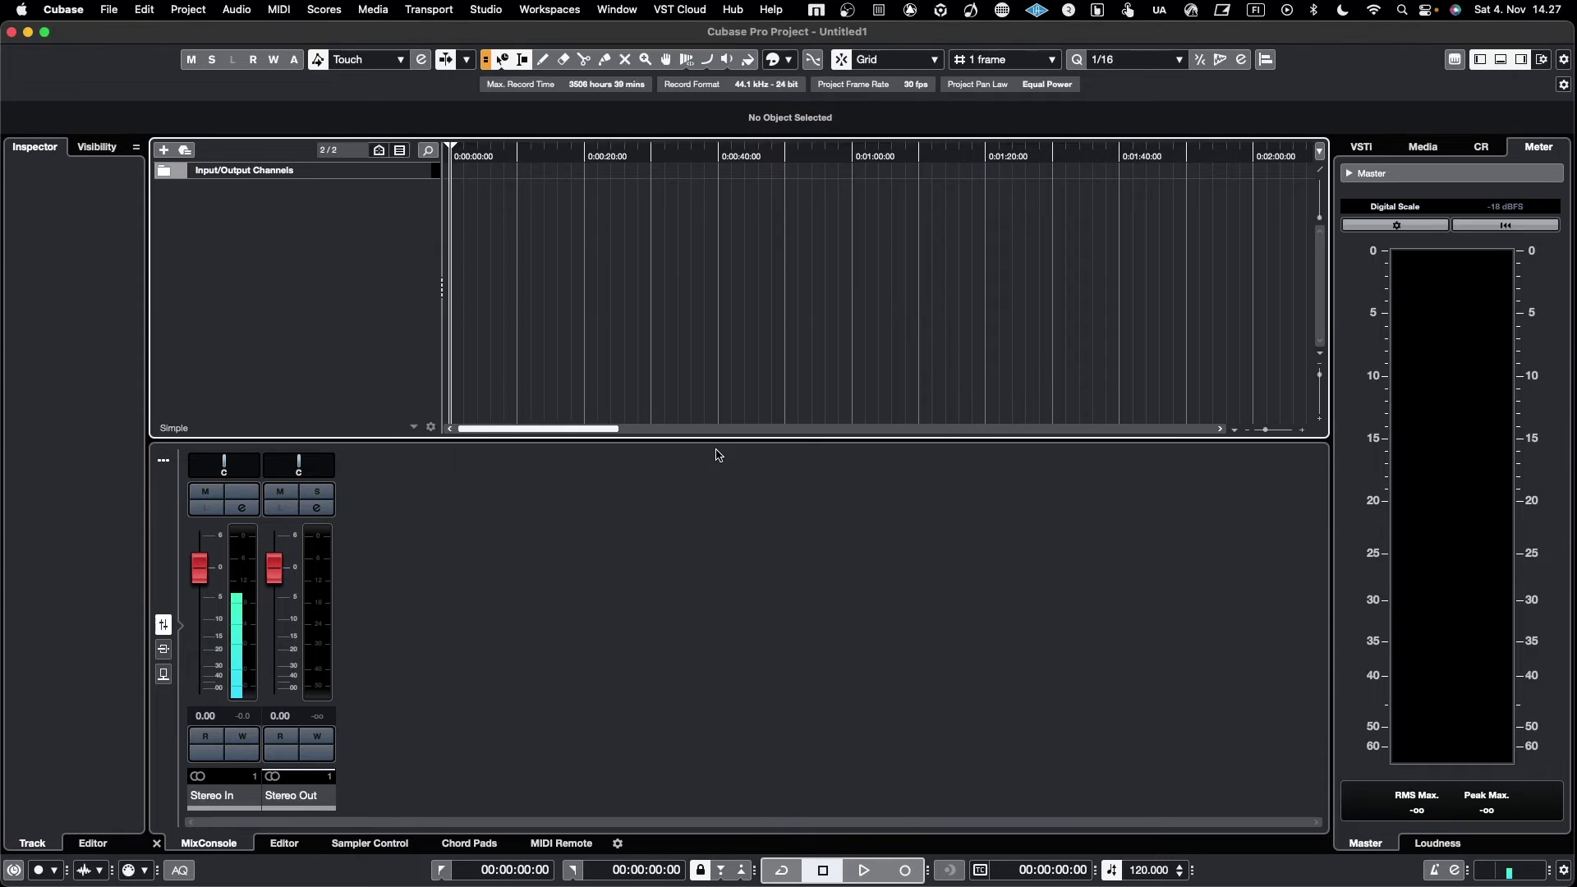
Add one MIDI track named OB-X8 to the project.
click(162, 150)
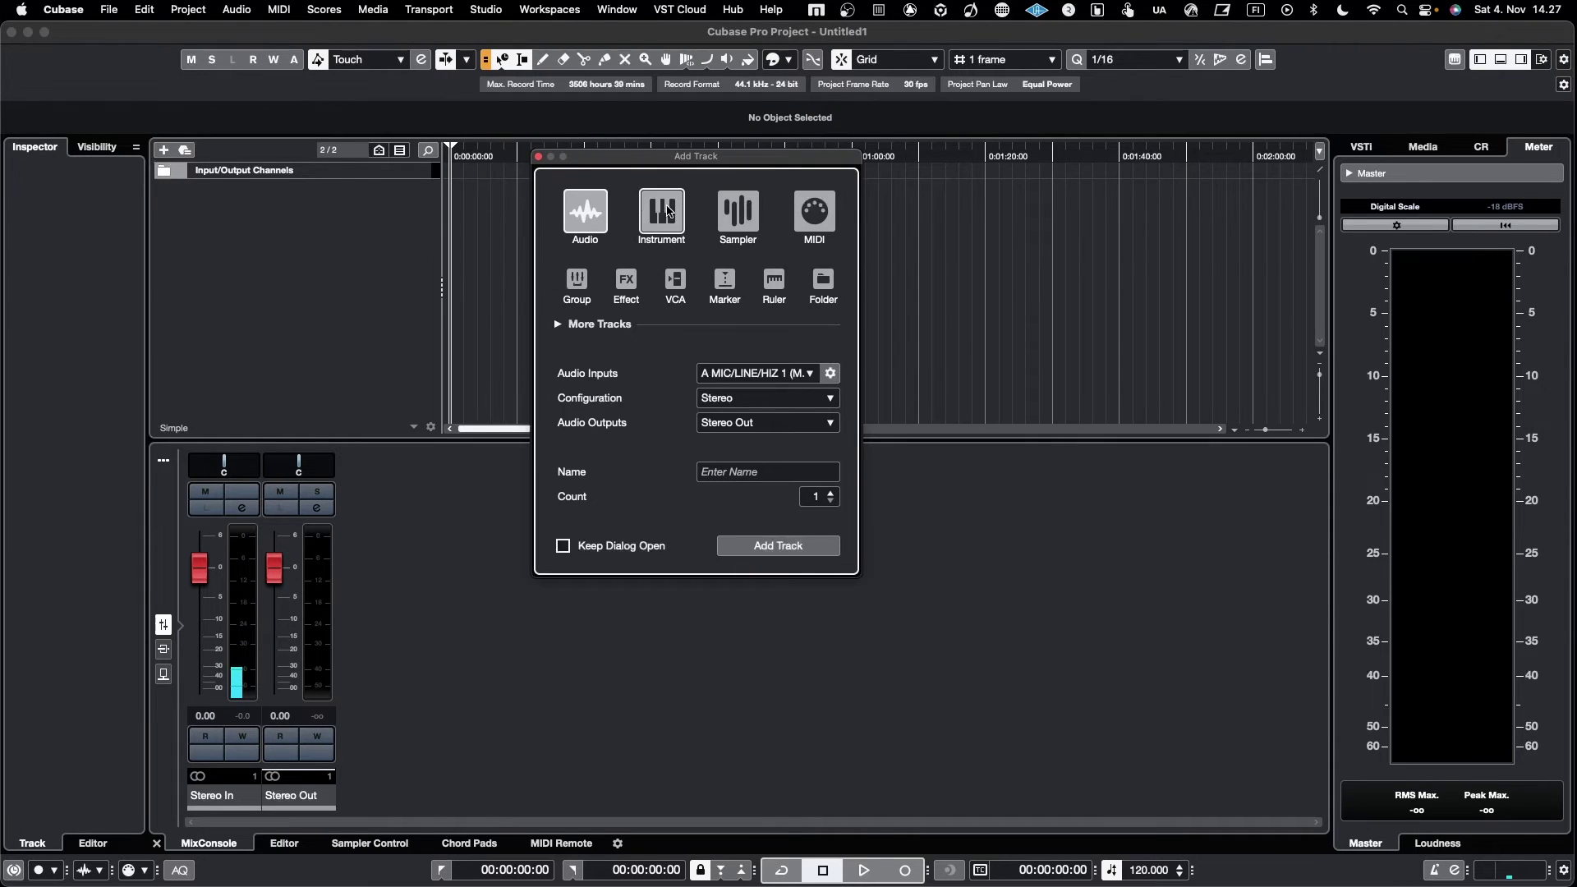
click(828, 206)
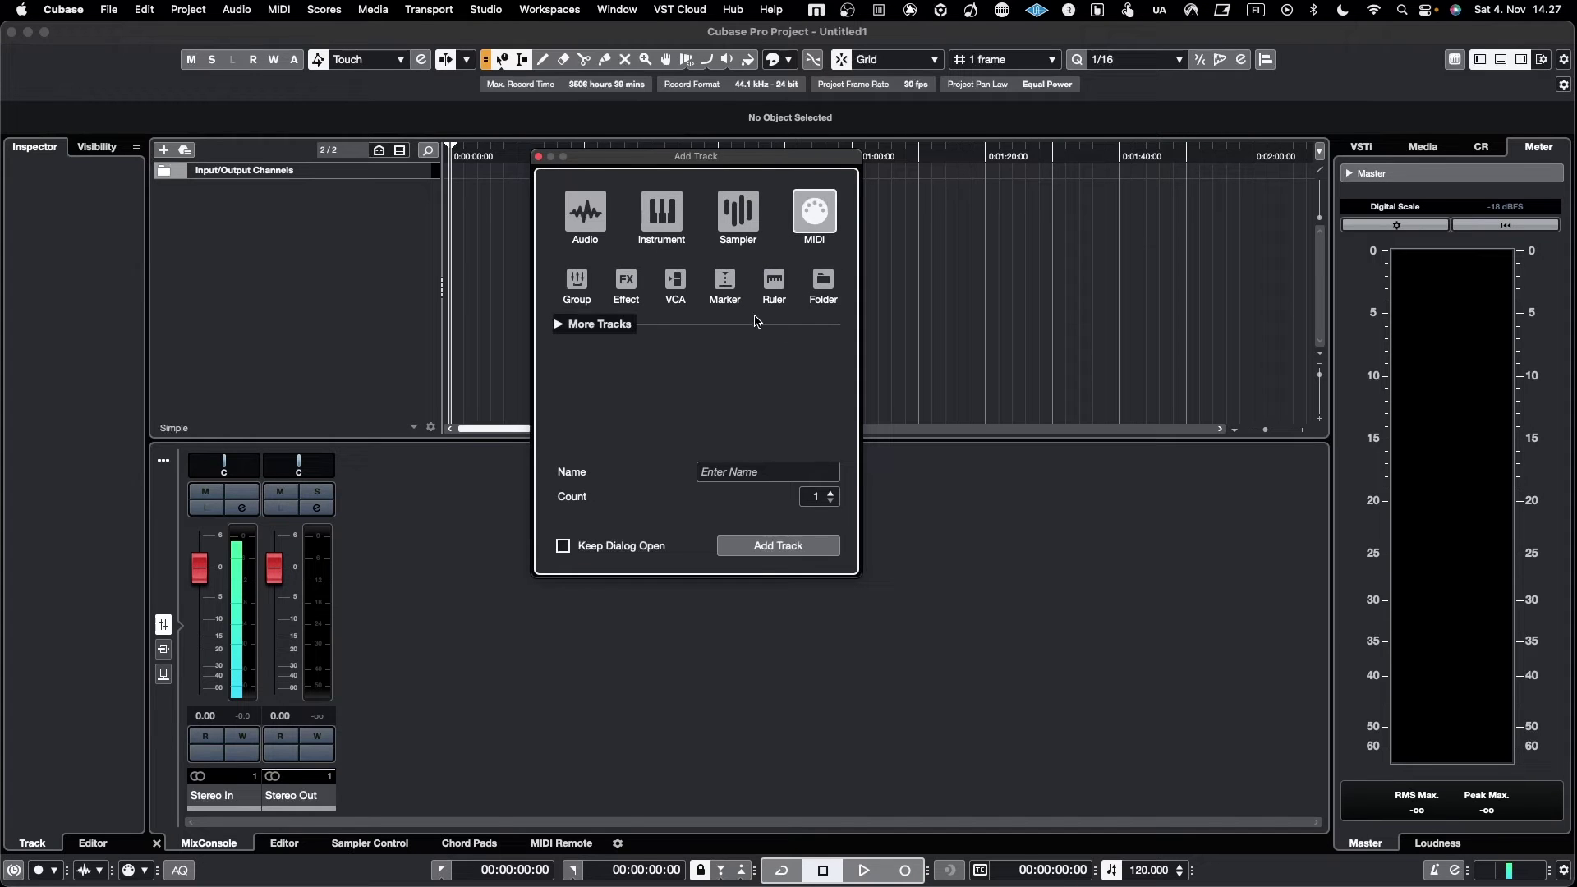
click(776, 476)
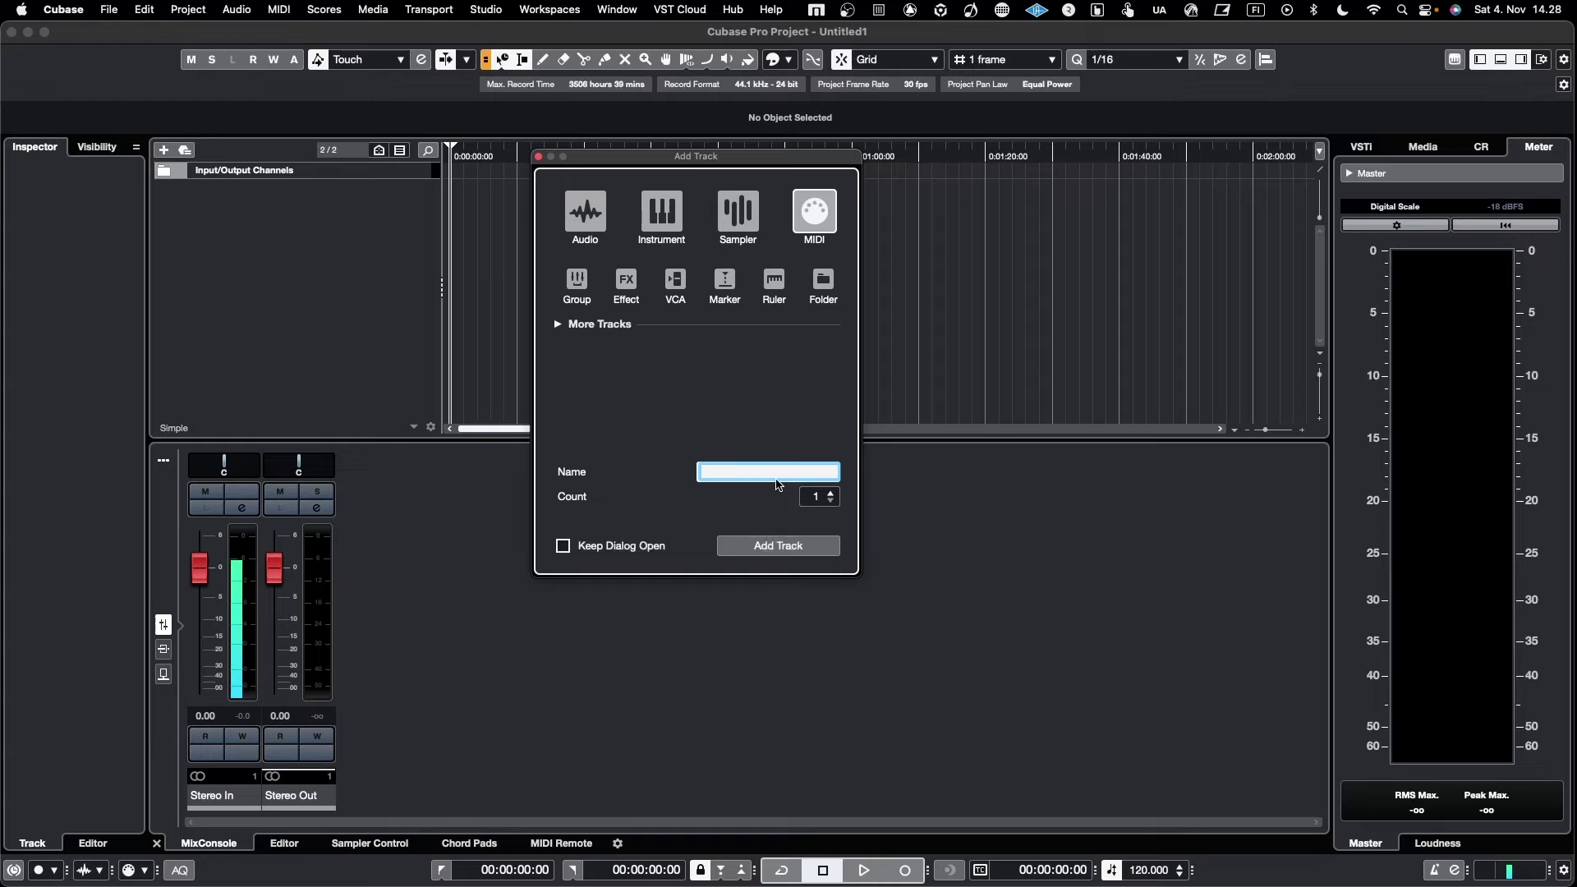
text(OB-X8)
click(789, 548)
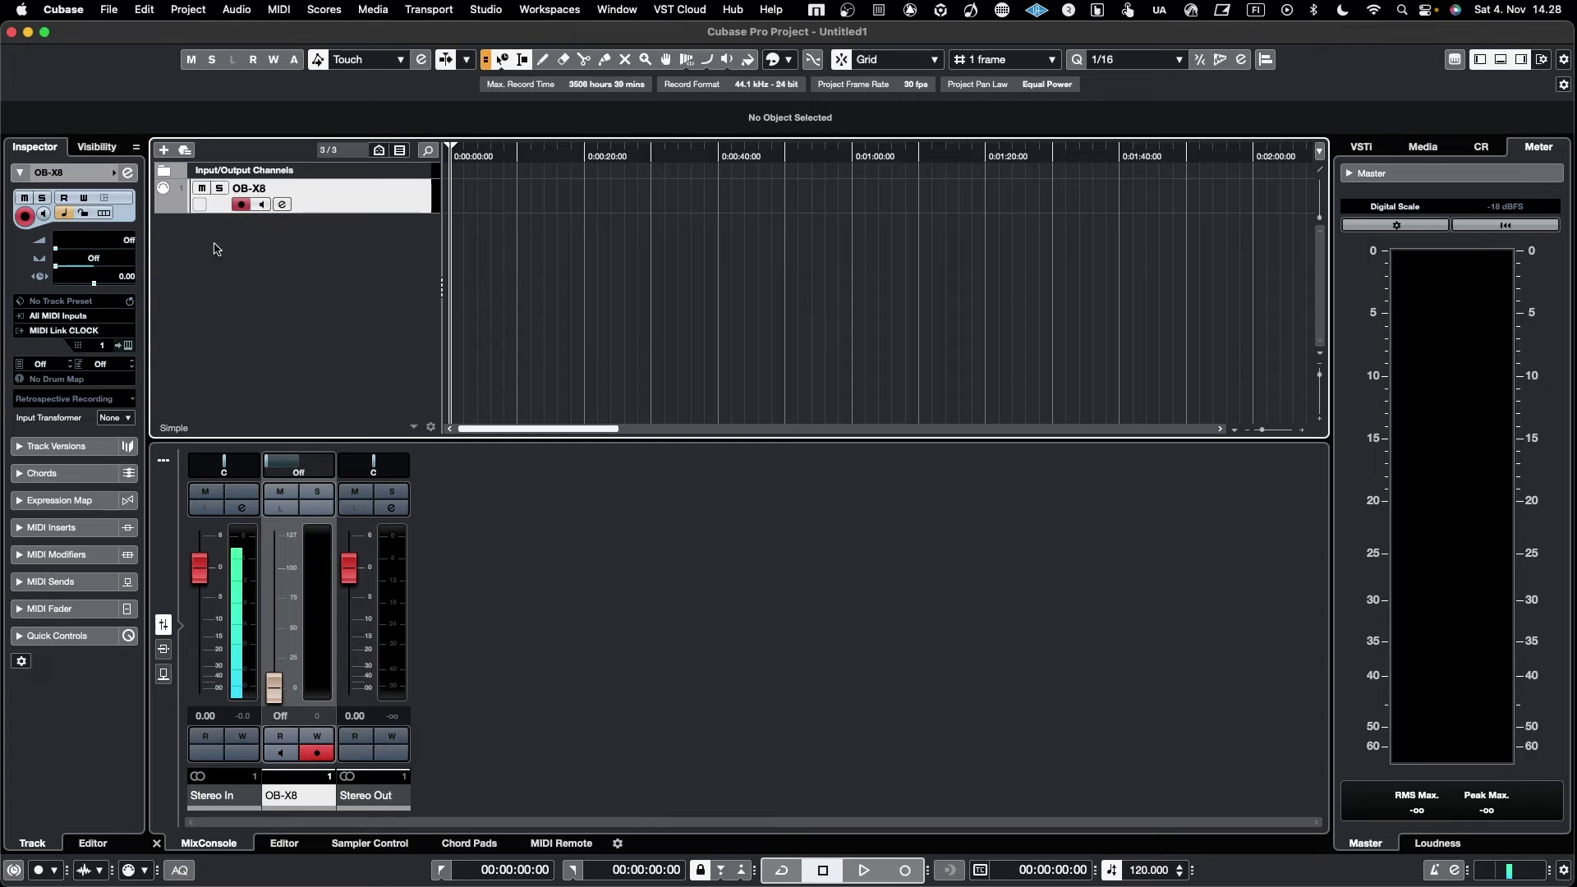
Route the OB-X8 MIDI track from the LUMI Keys Block N4QK Bluetooth input to the OB-X8 output on MIDI channel 10.
click(82, 317)
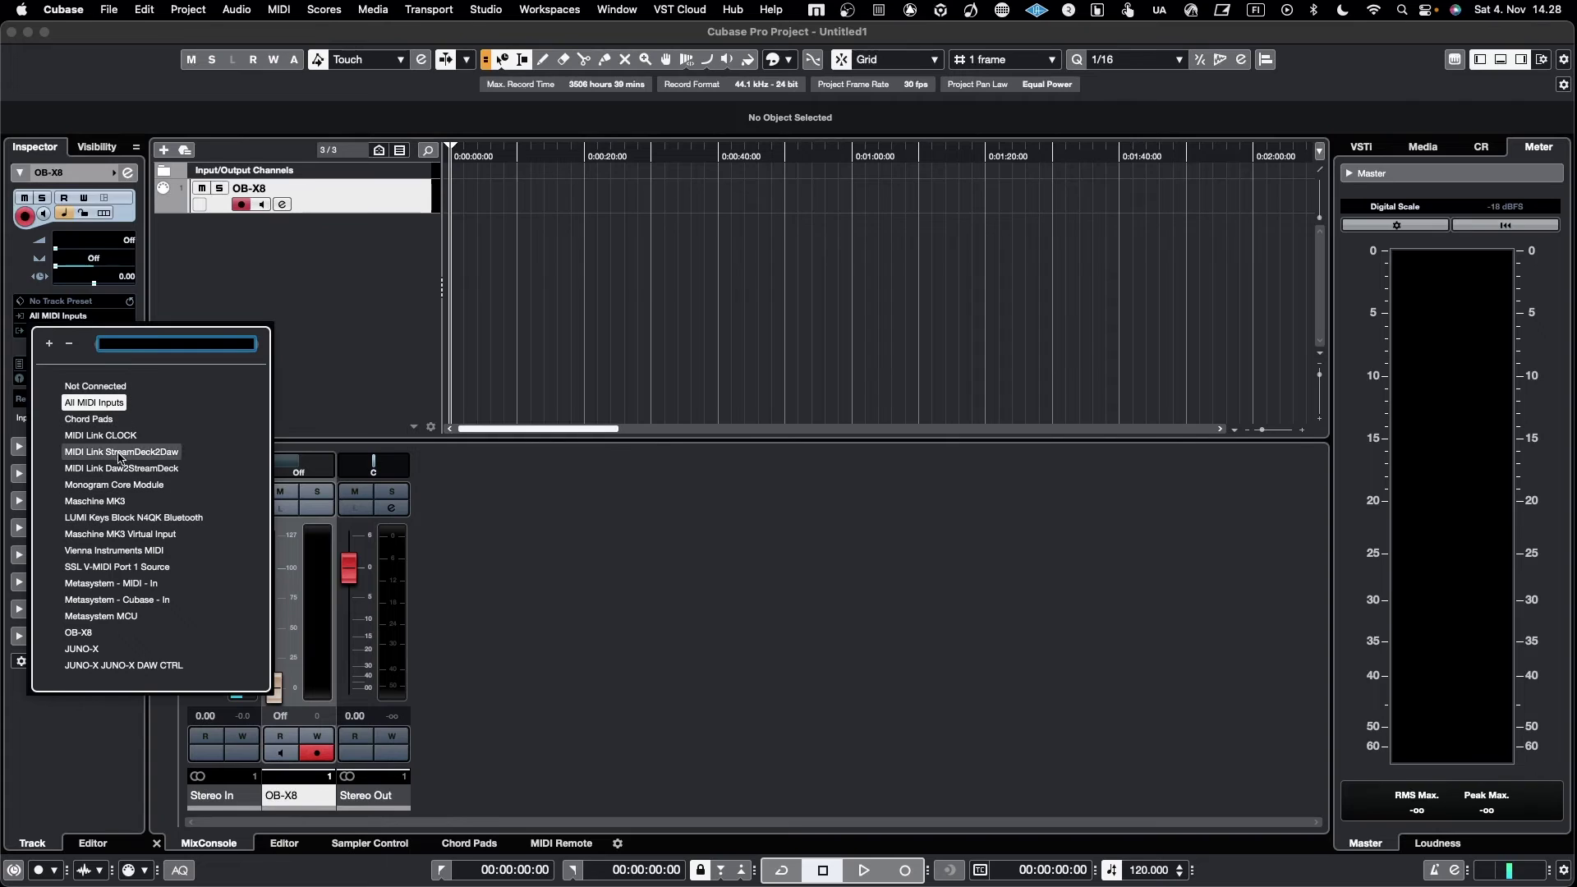
click(134, 519)
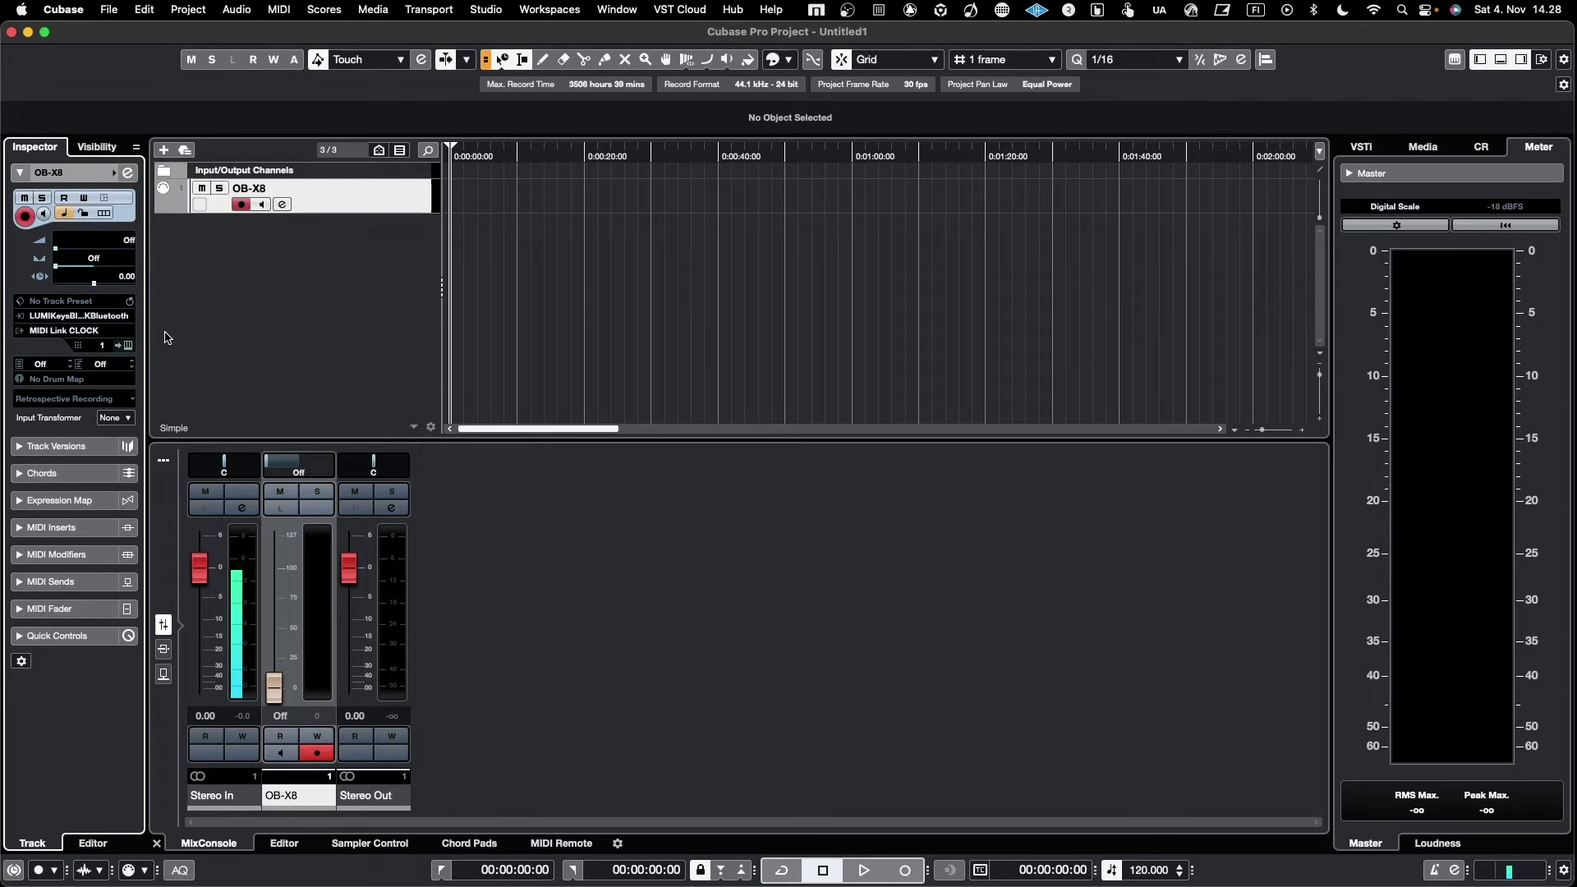
click(84, 332)
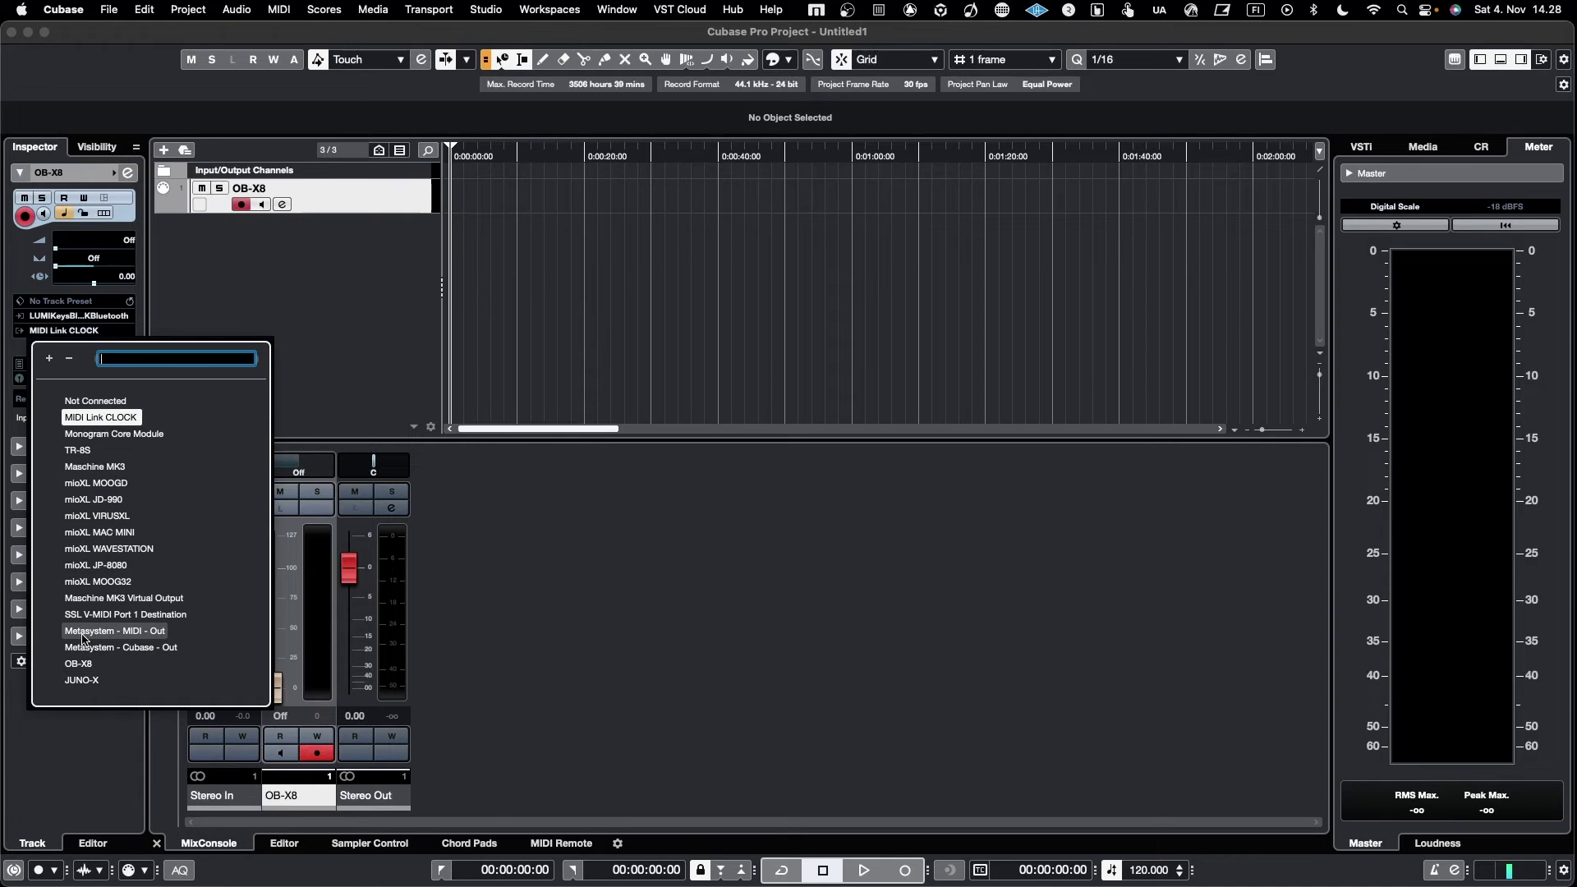
click(78, 663)
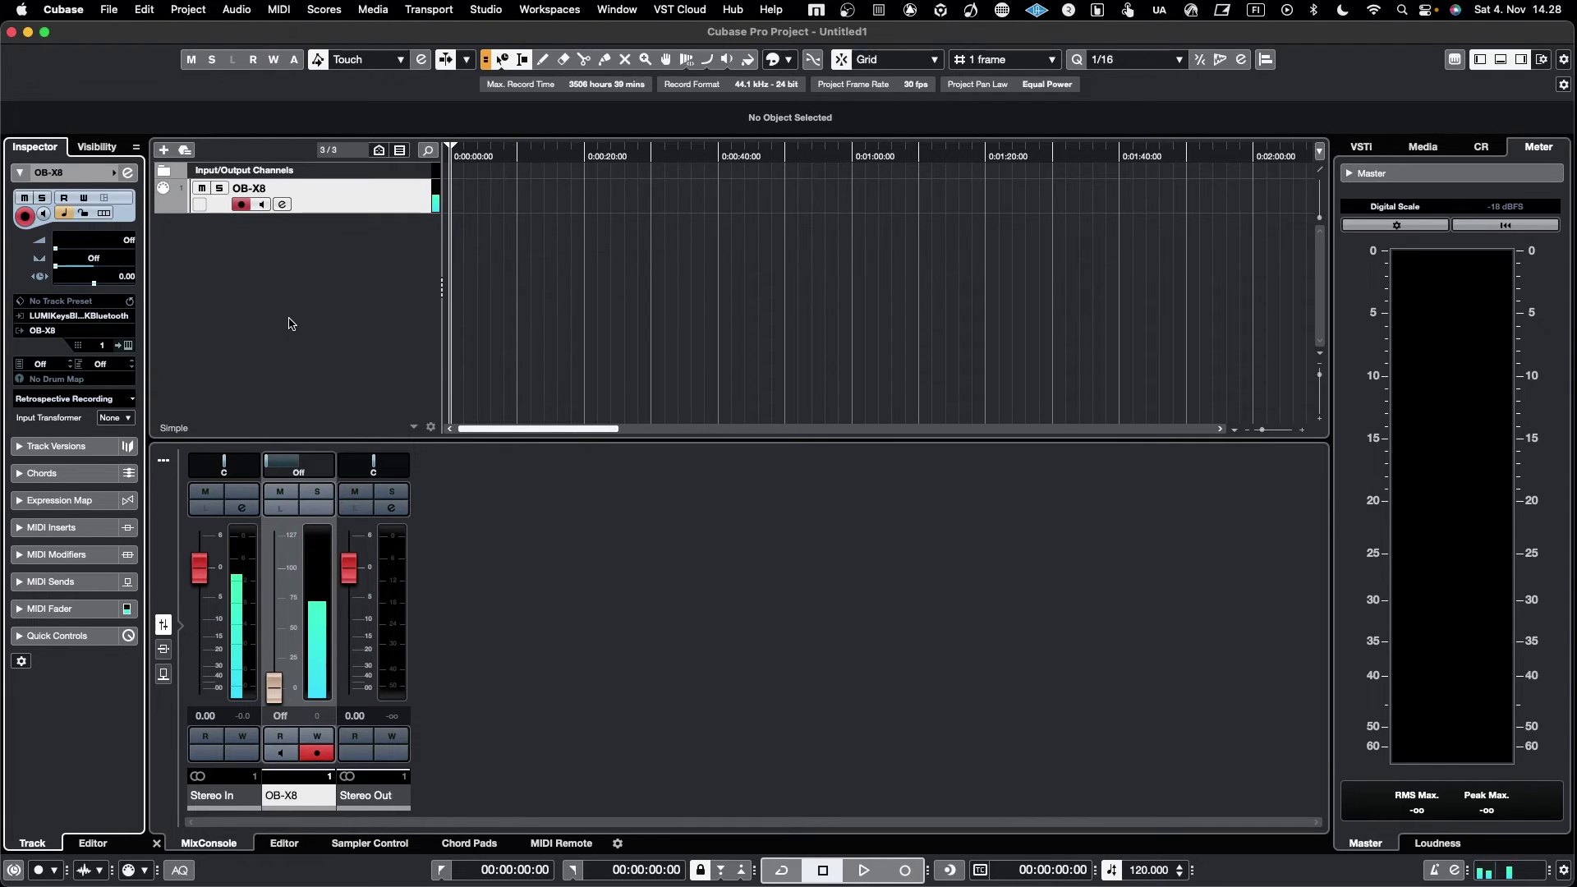
click(102, 346)
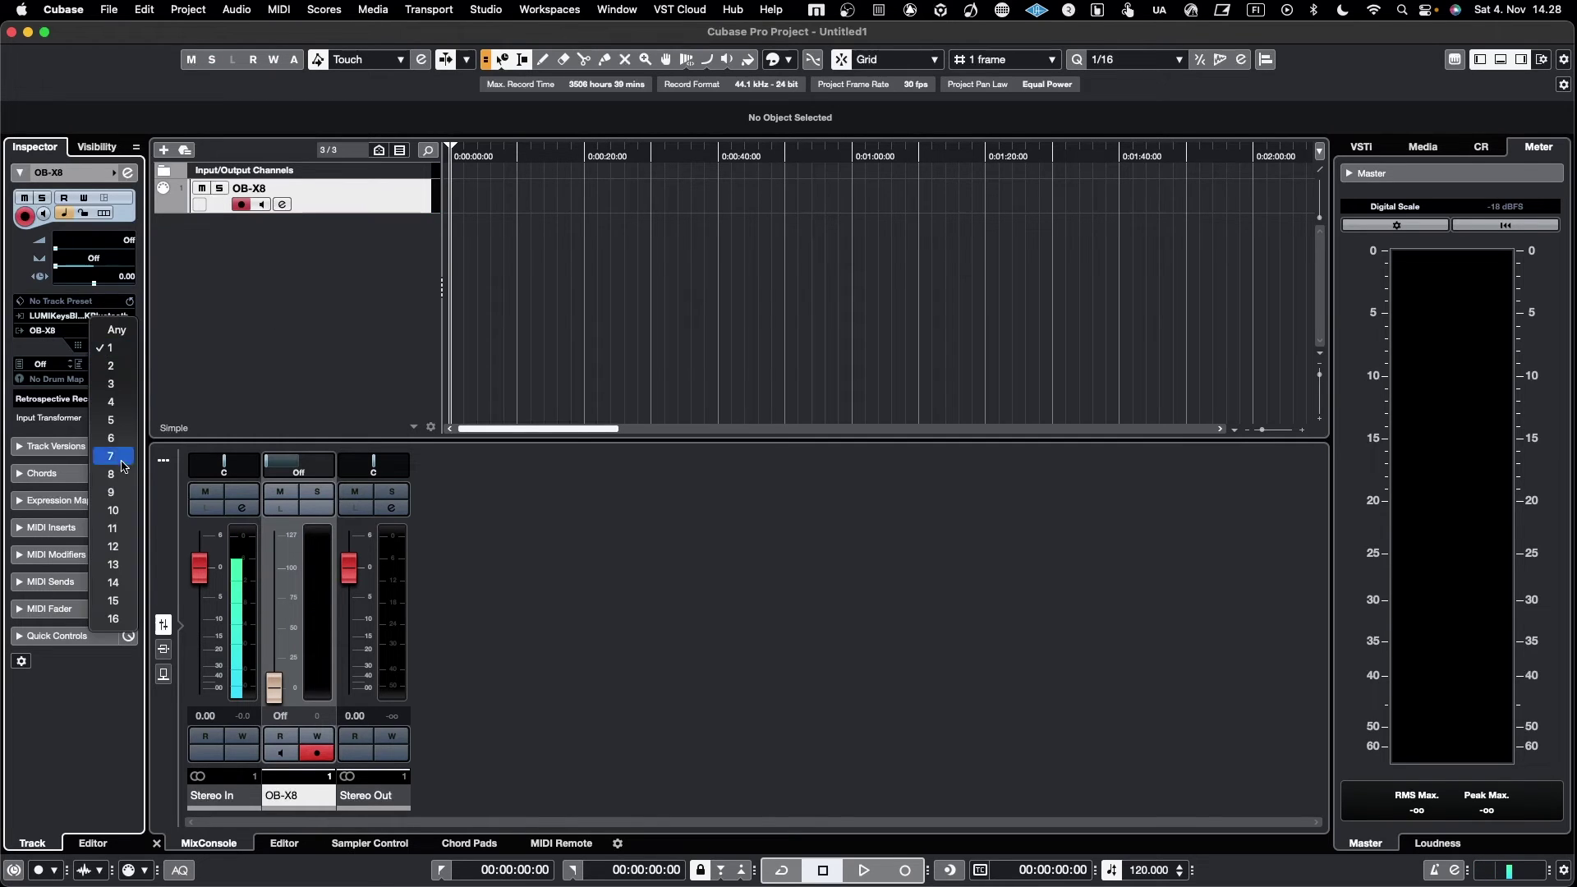
click(126, 512)
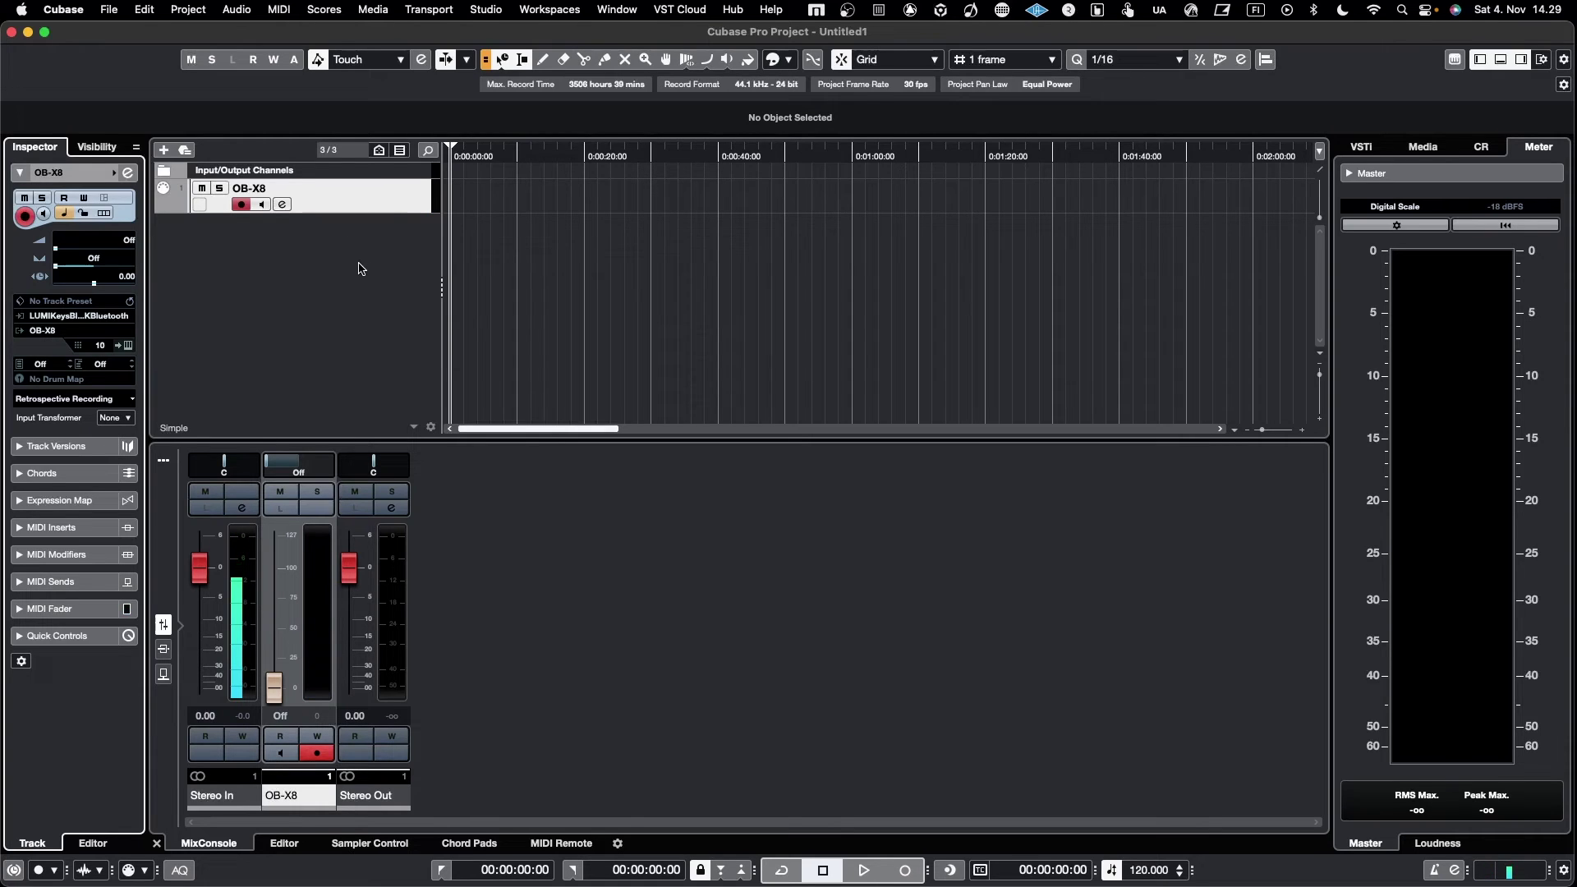
Add one stereo audio track named OB-X8 AUD with OB-X8 L / R as its audio input and Stereo Out as its output.
click(164, 150)
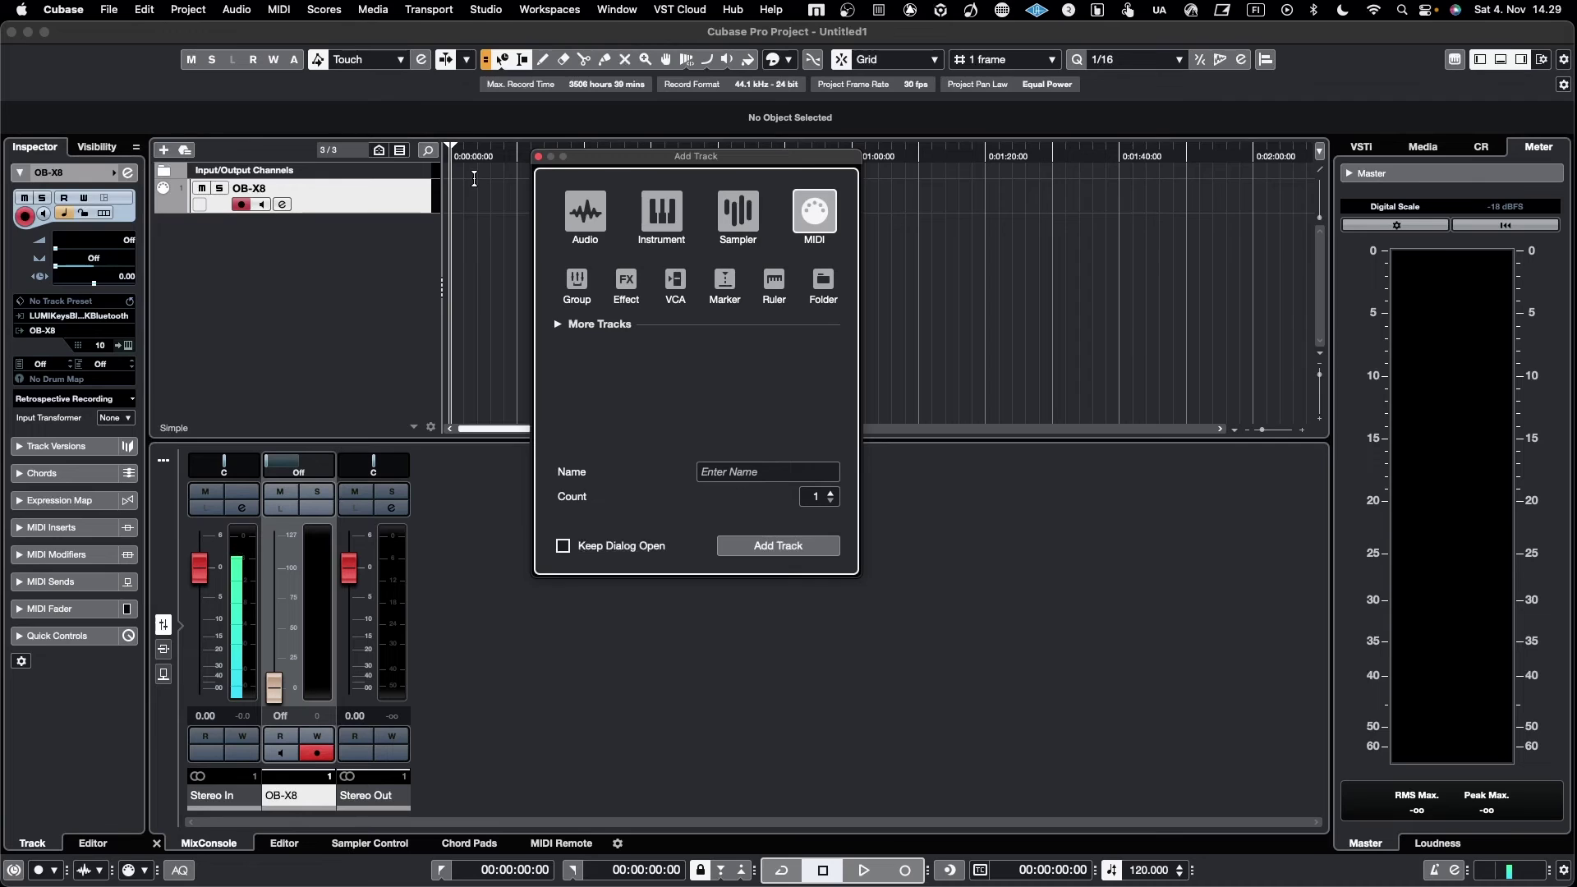
click(585, 211)
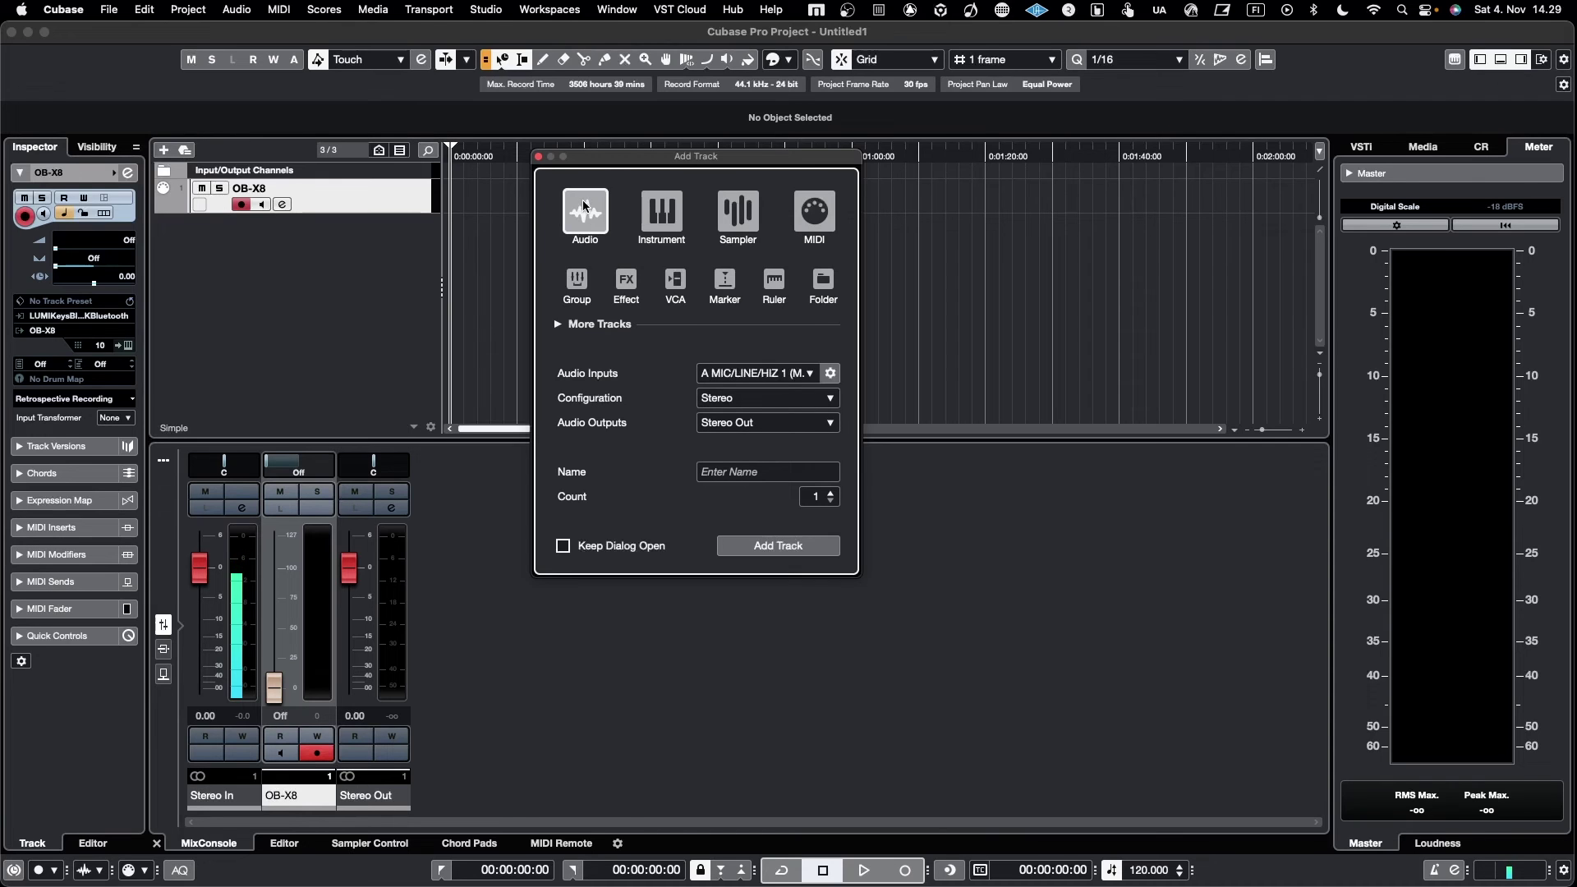
click(754, 373)
scroll(796, 498, down, 10)
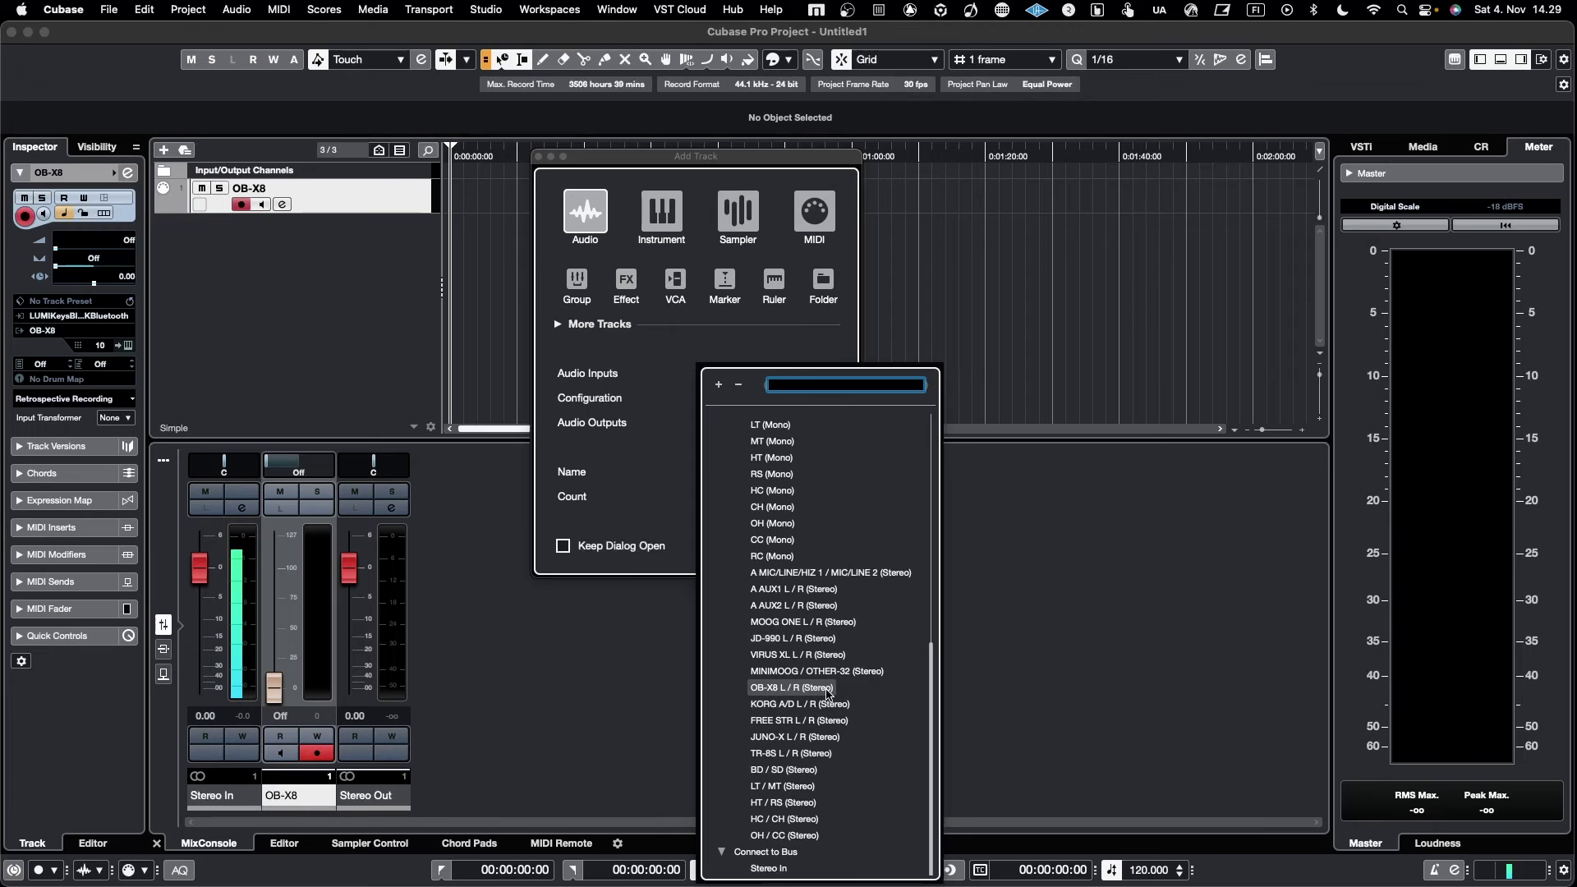
click(819, 687)
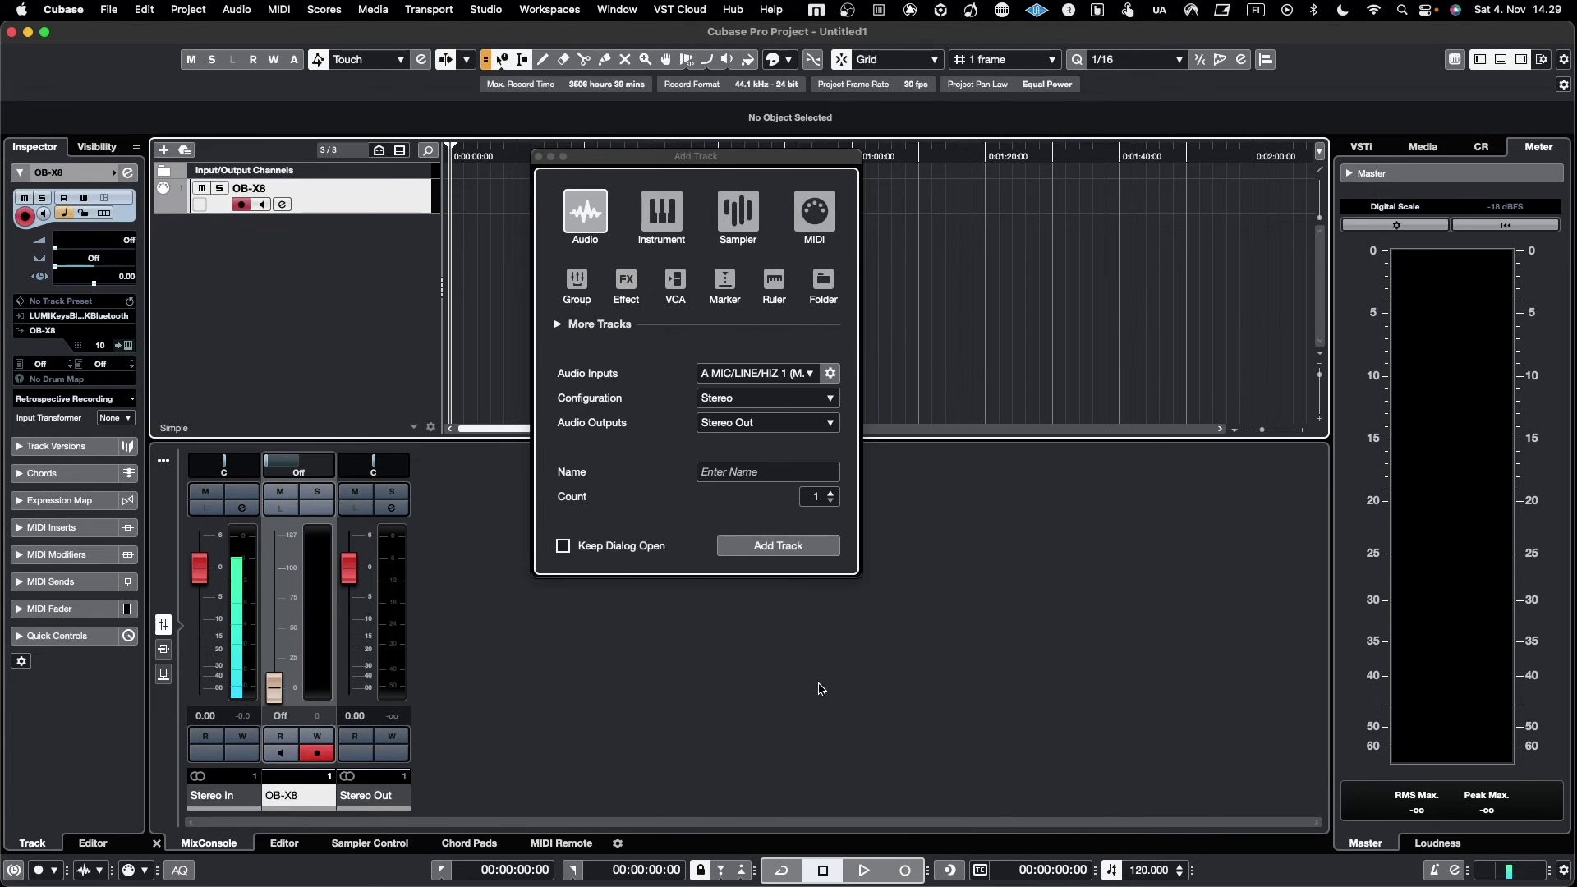
click(761, 469)
text(OB-X( AUD)
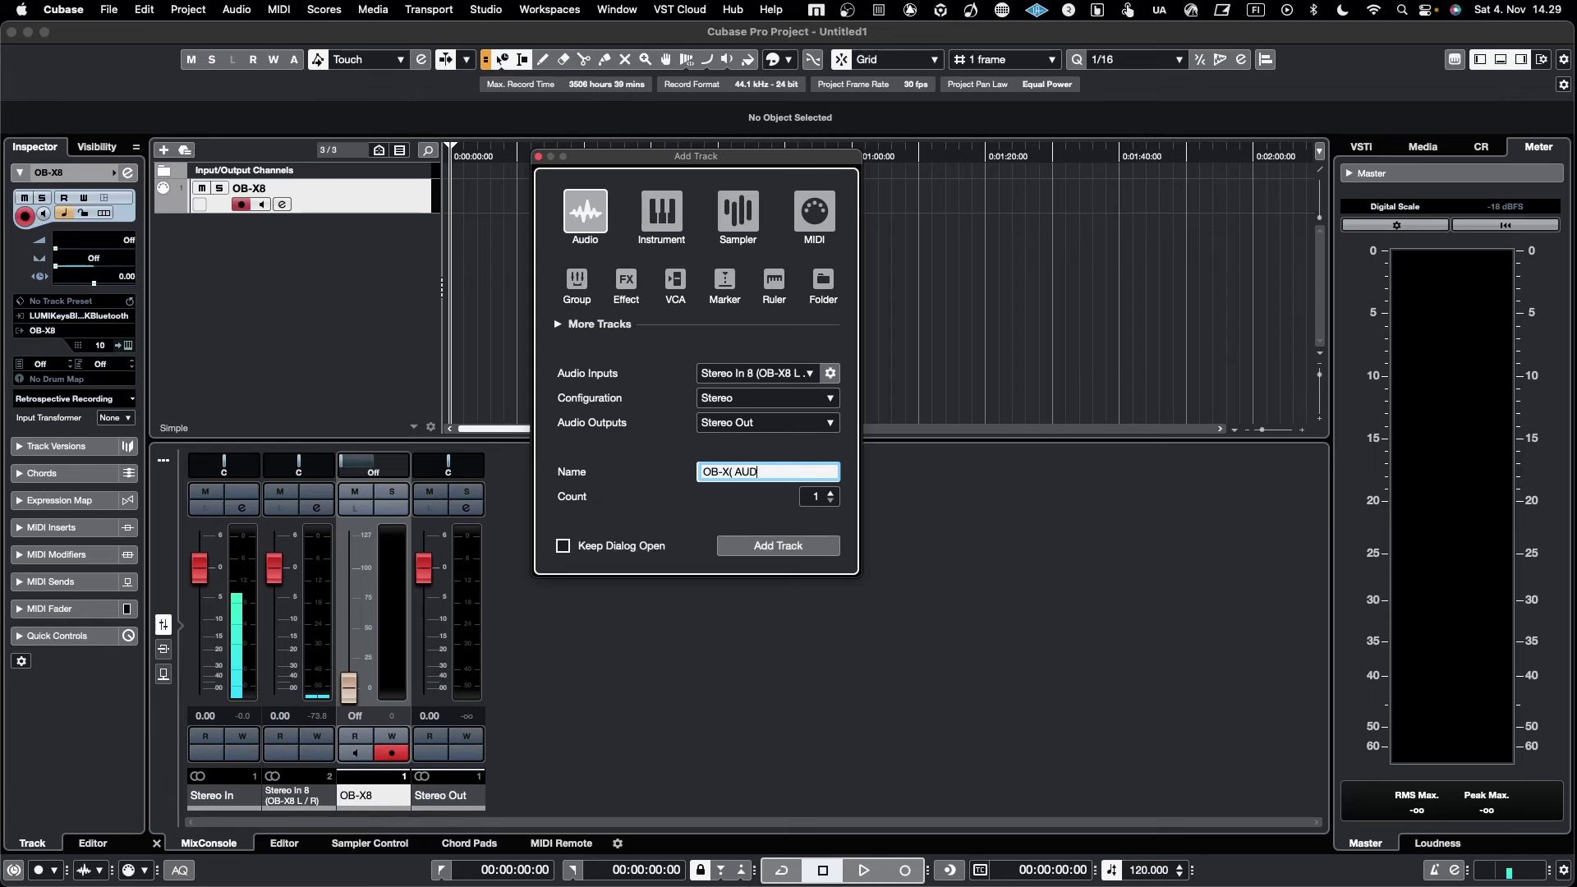
key(BackSpace)
key(BackSpace)
key(BackSpace)
key(BackSpace)
key(Return)
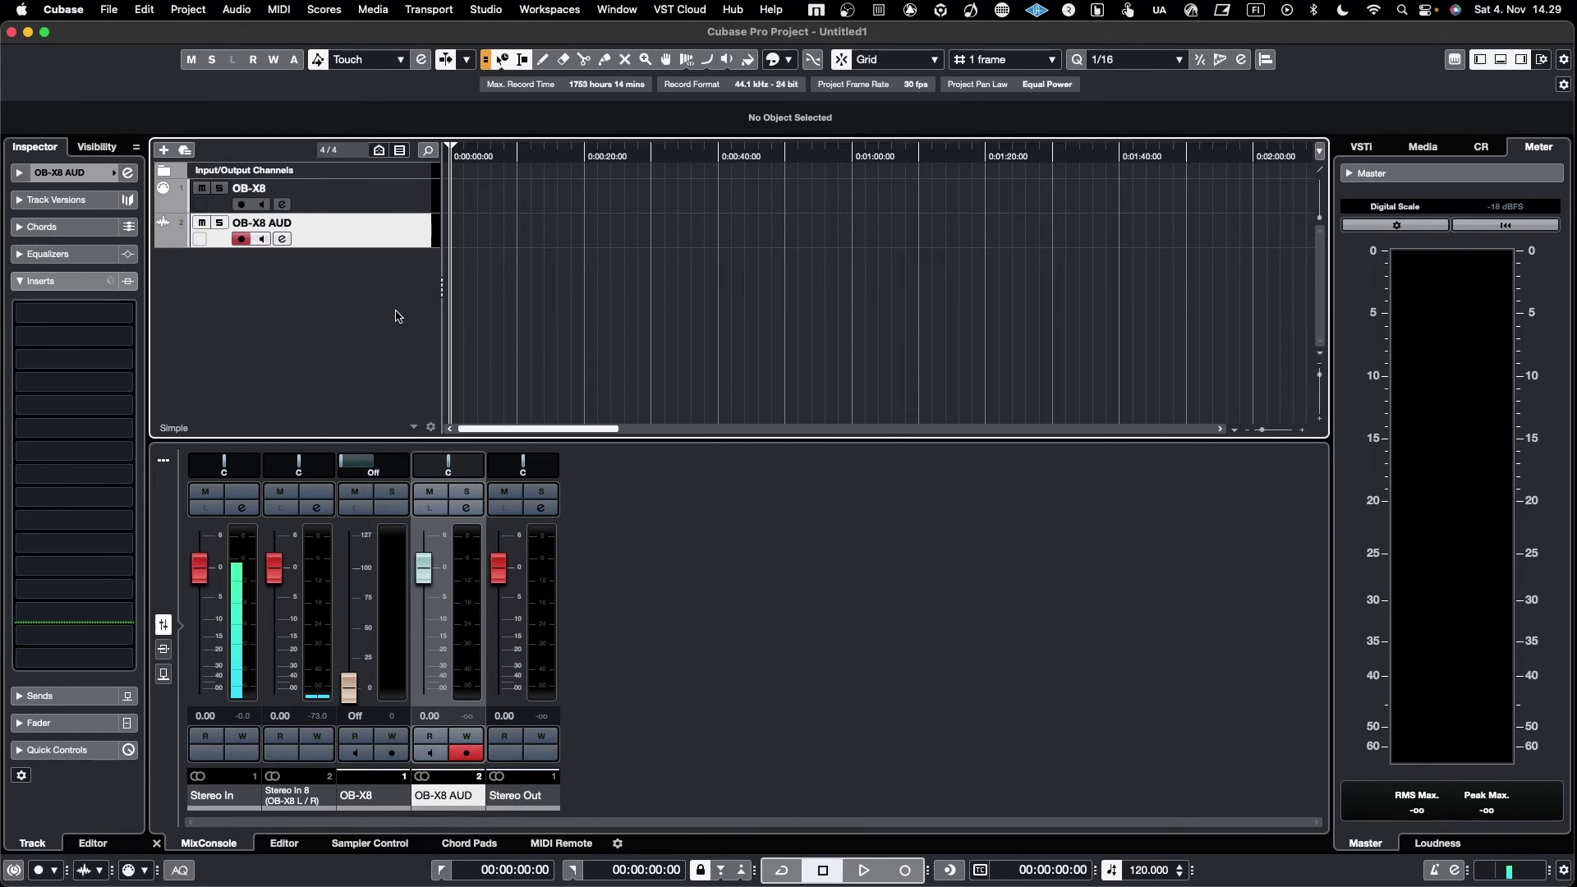
Turn on monitoring for the OB-X8 AUD track and set the OB-X8 MIDI track's input to All MIDI Inputs.
click(262, 239)
click(351, 203)
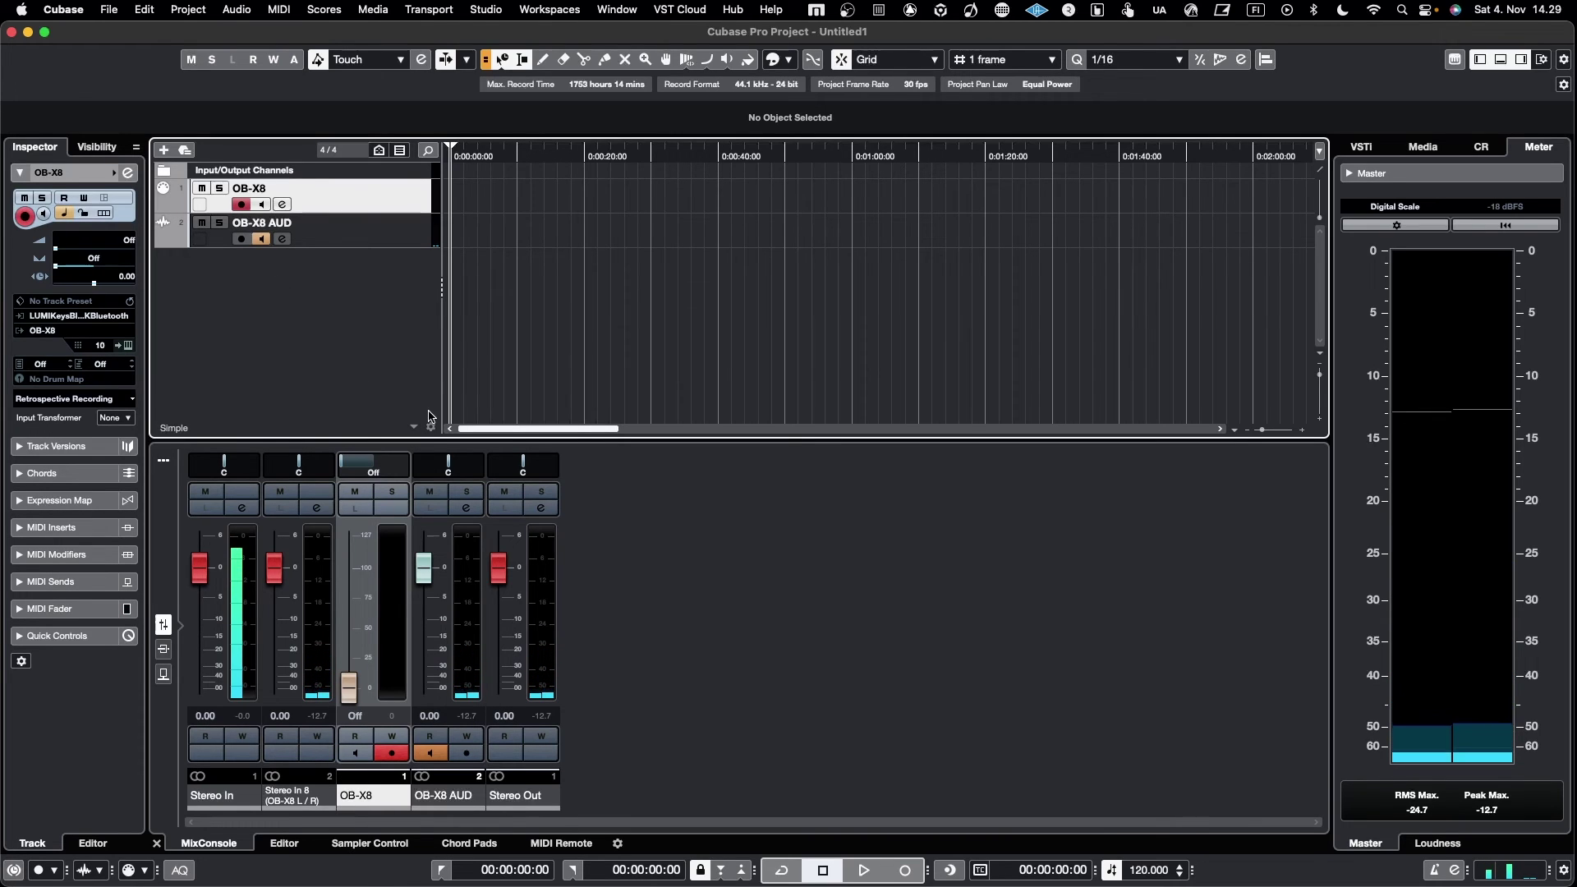
click(91, 317)
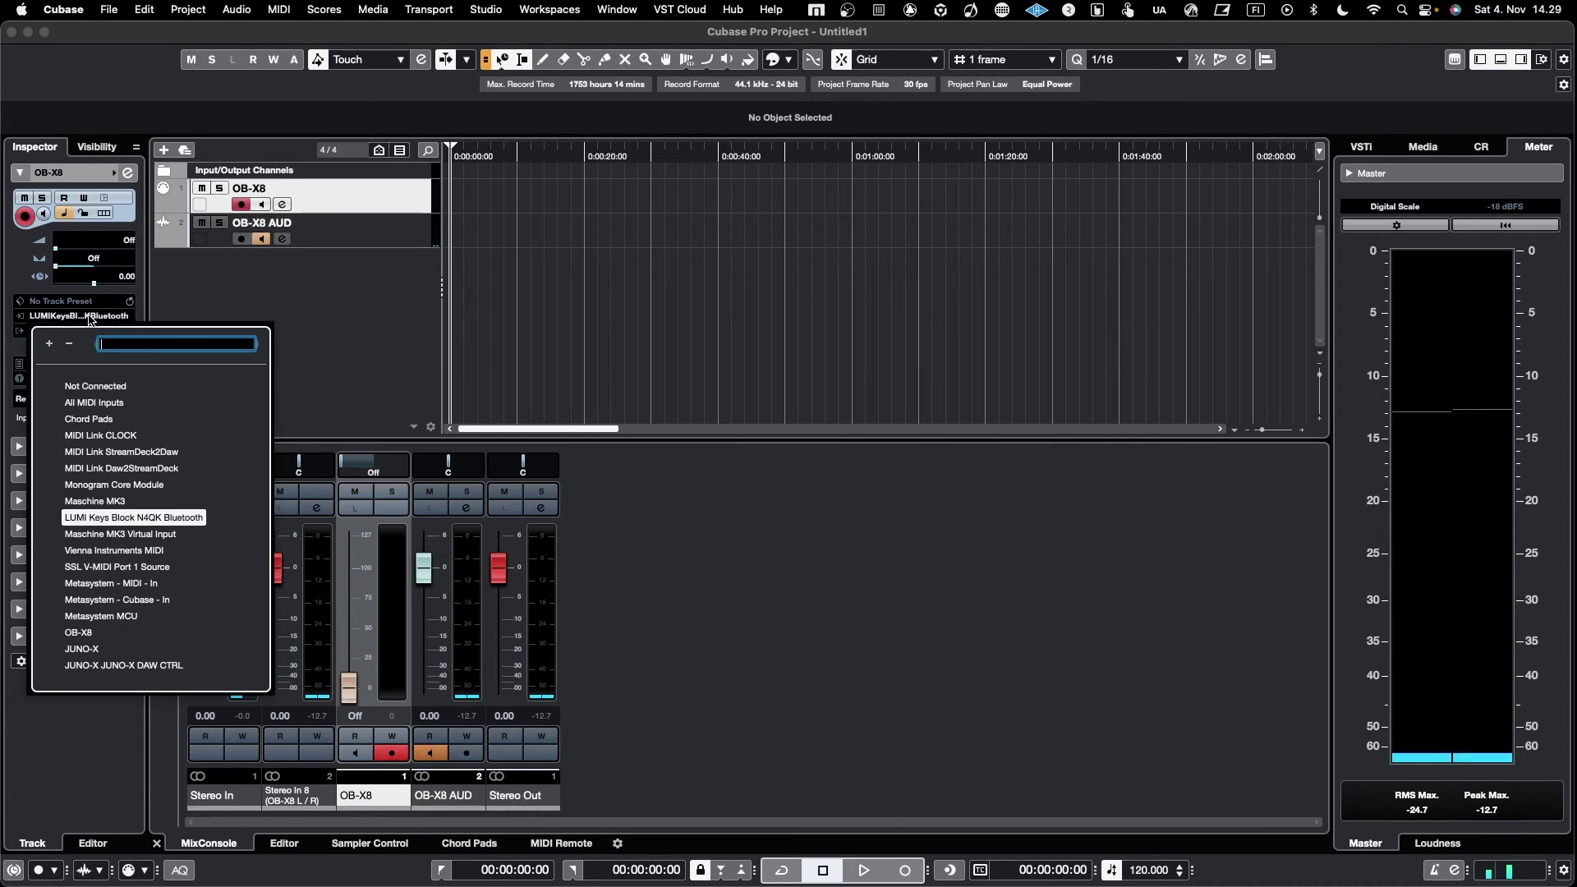
click(97, 403)
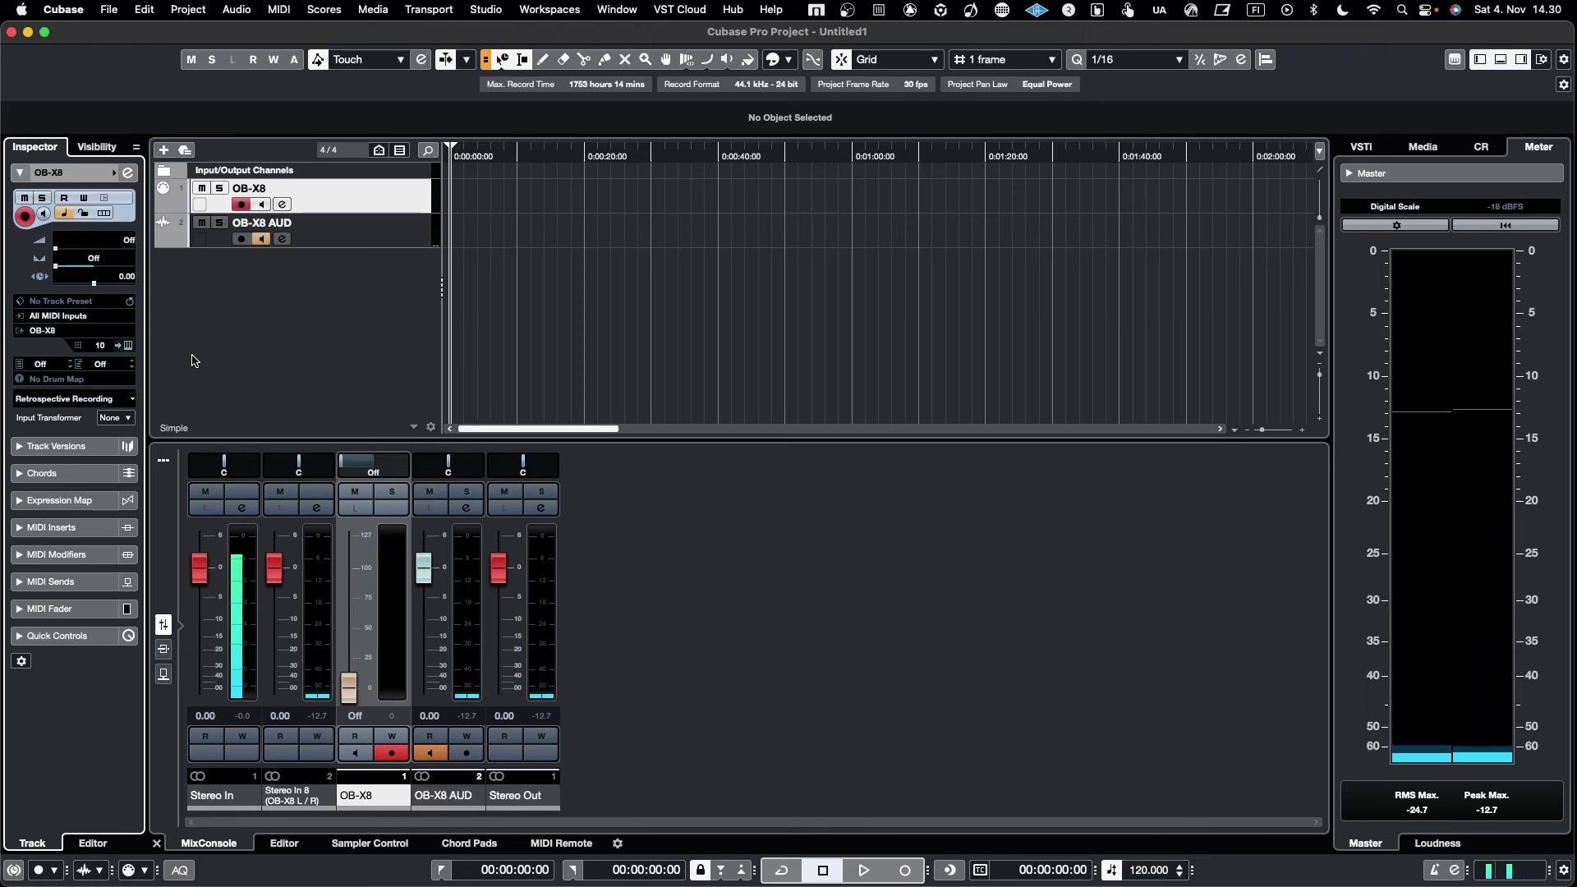
Test the transport by starting and stopping playback several times and switching cycle mode on and off.
key(space)
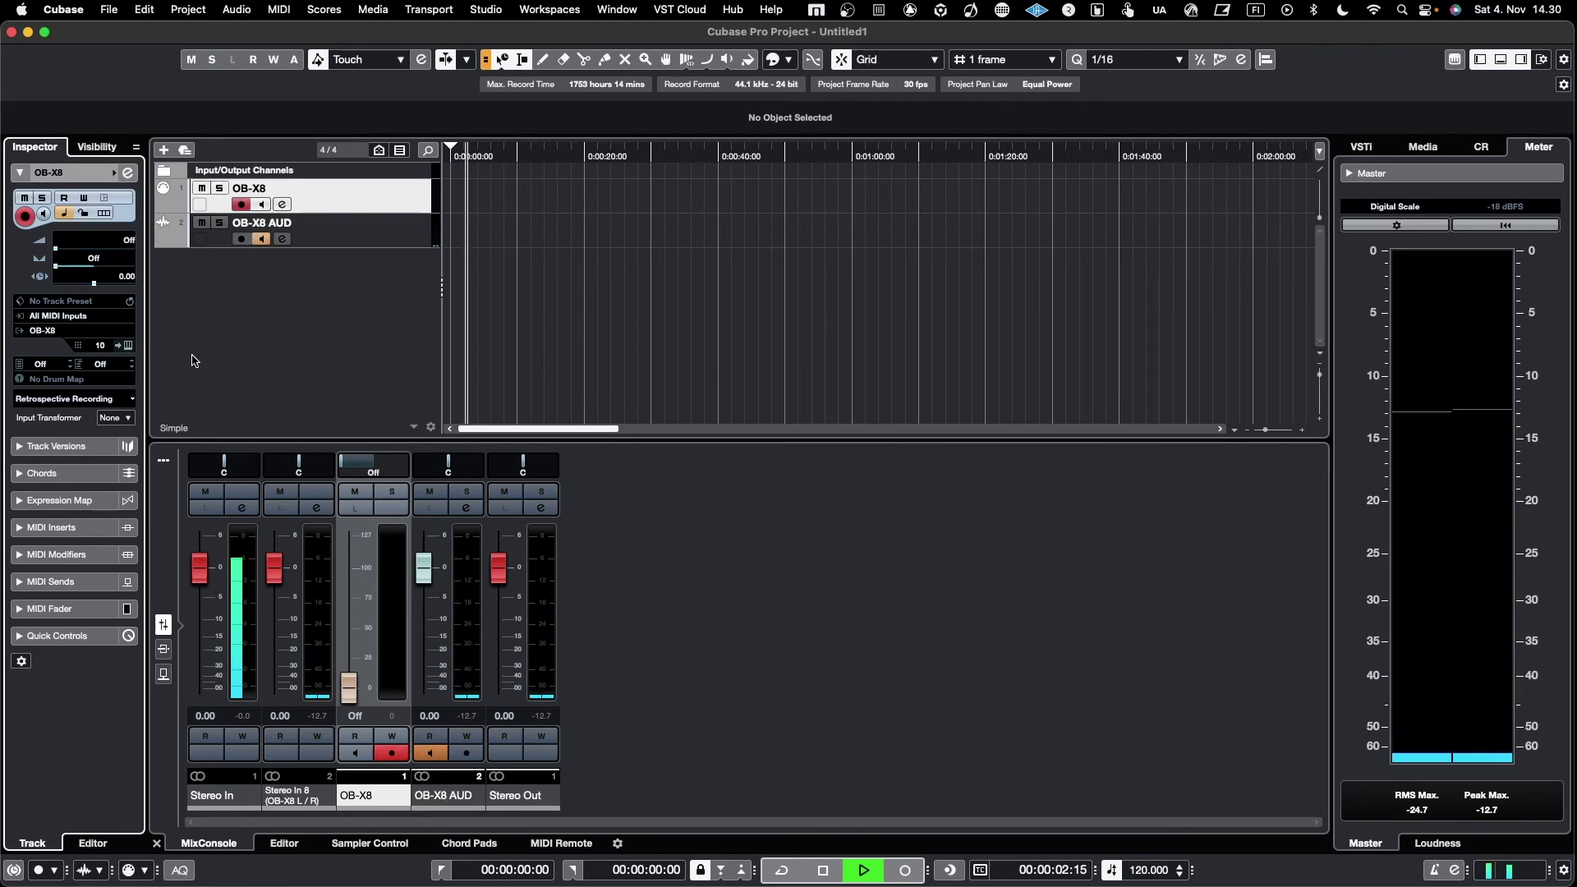
key(space)
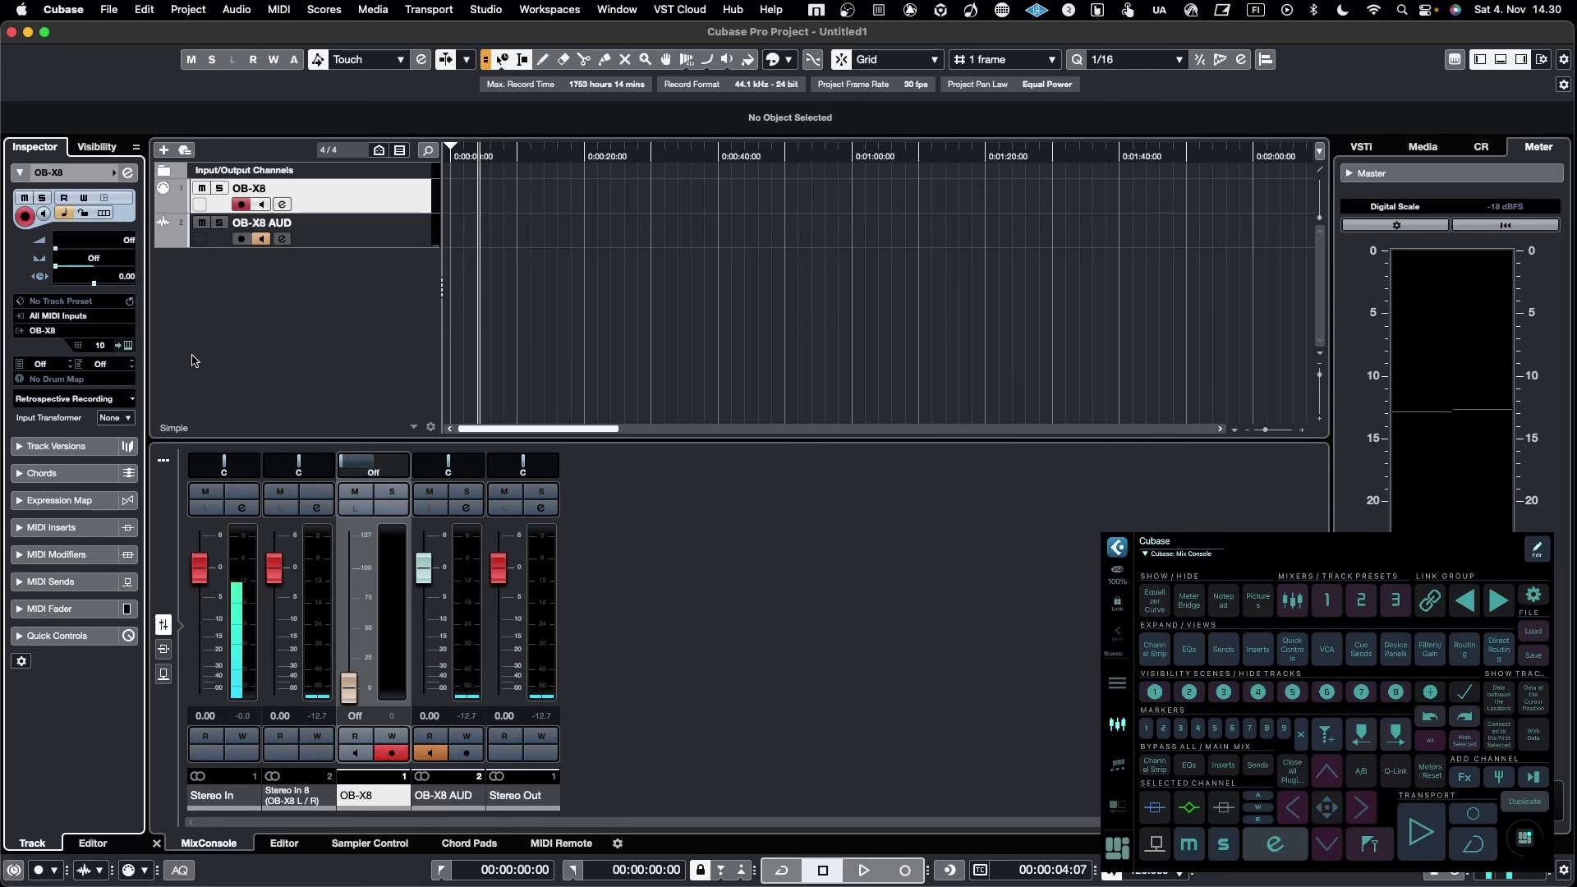
key(space)
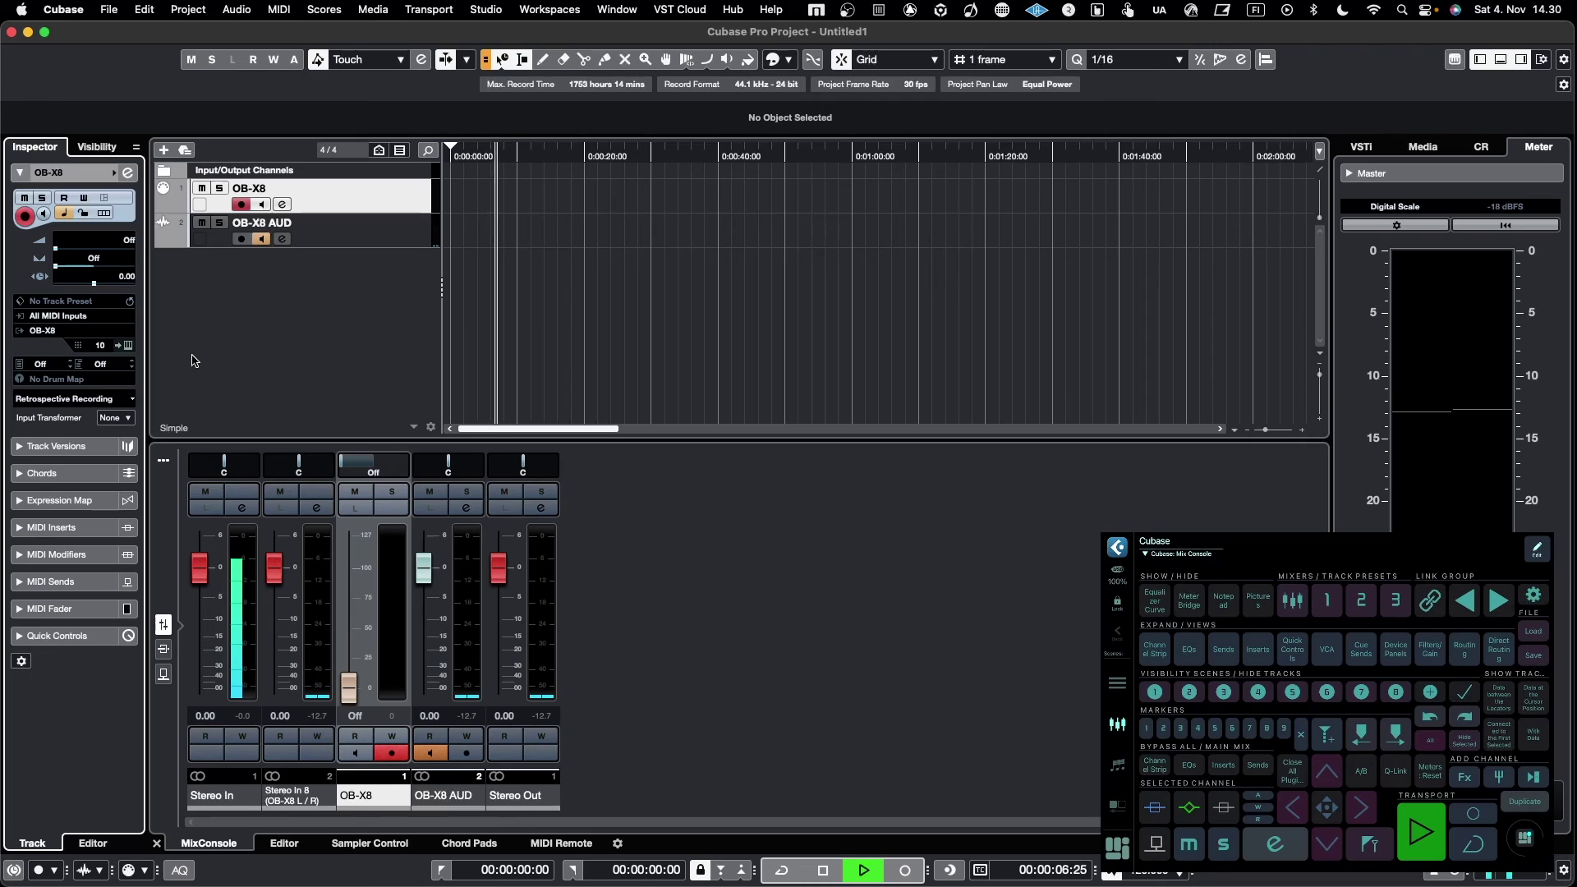
key(space)
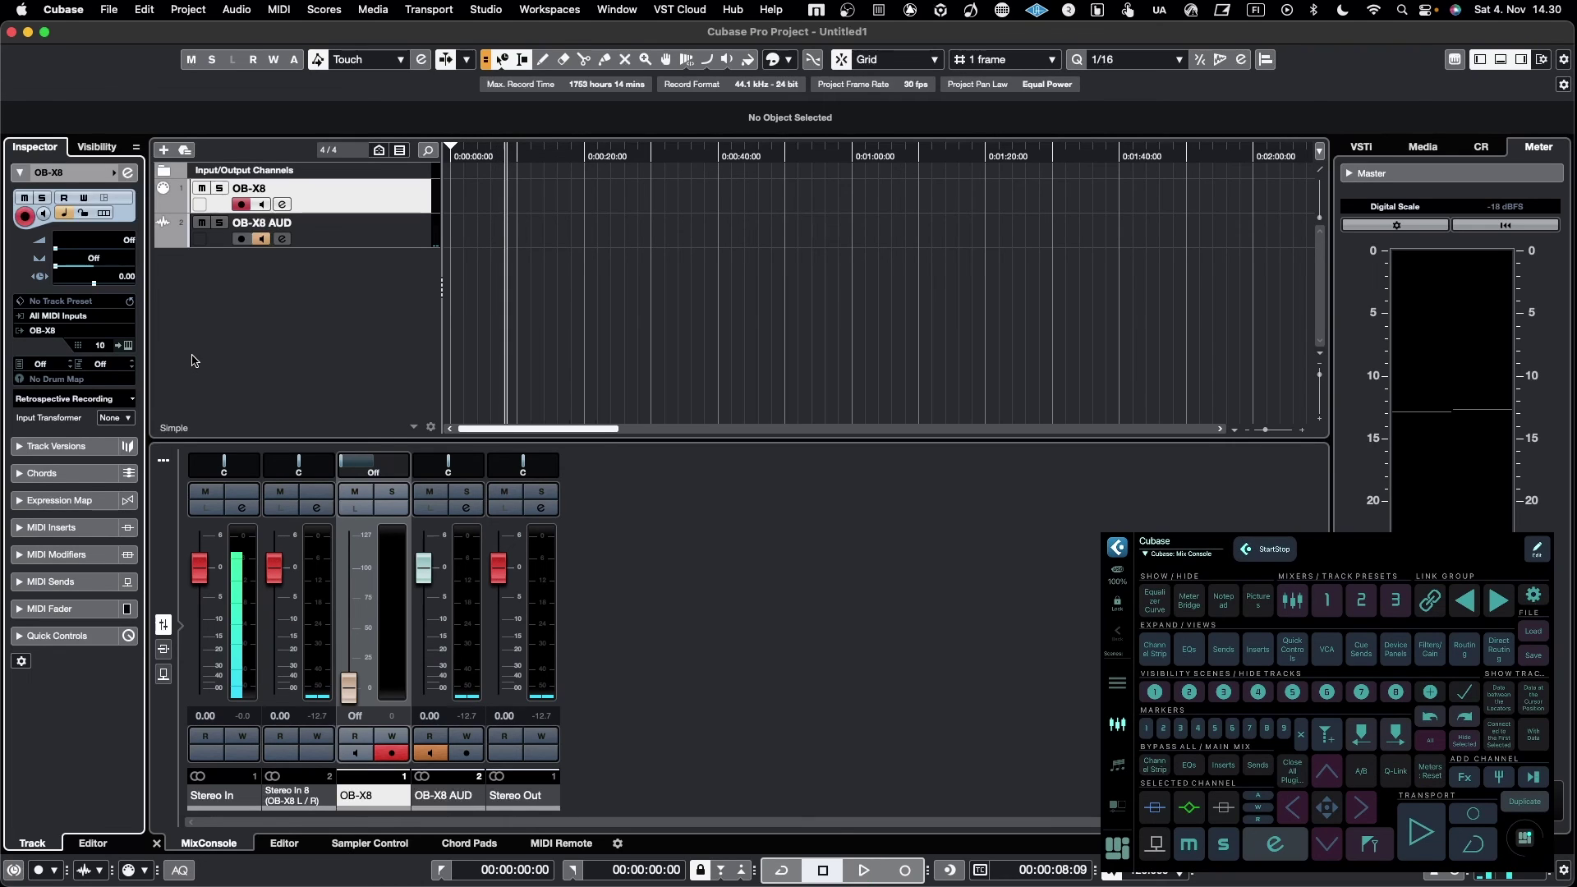
key(KP_Divide)
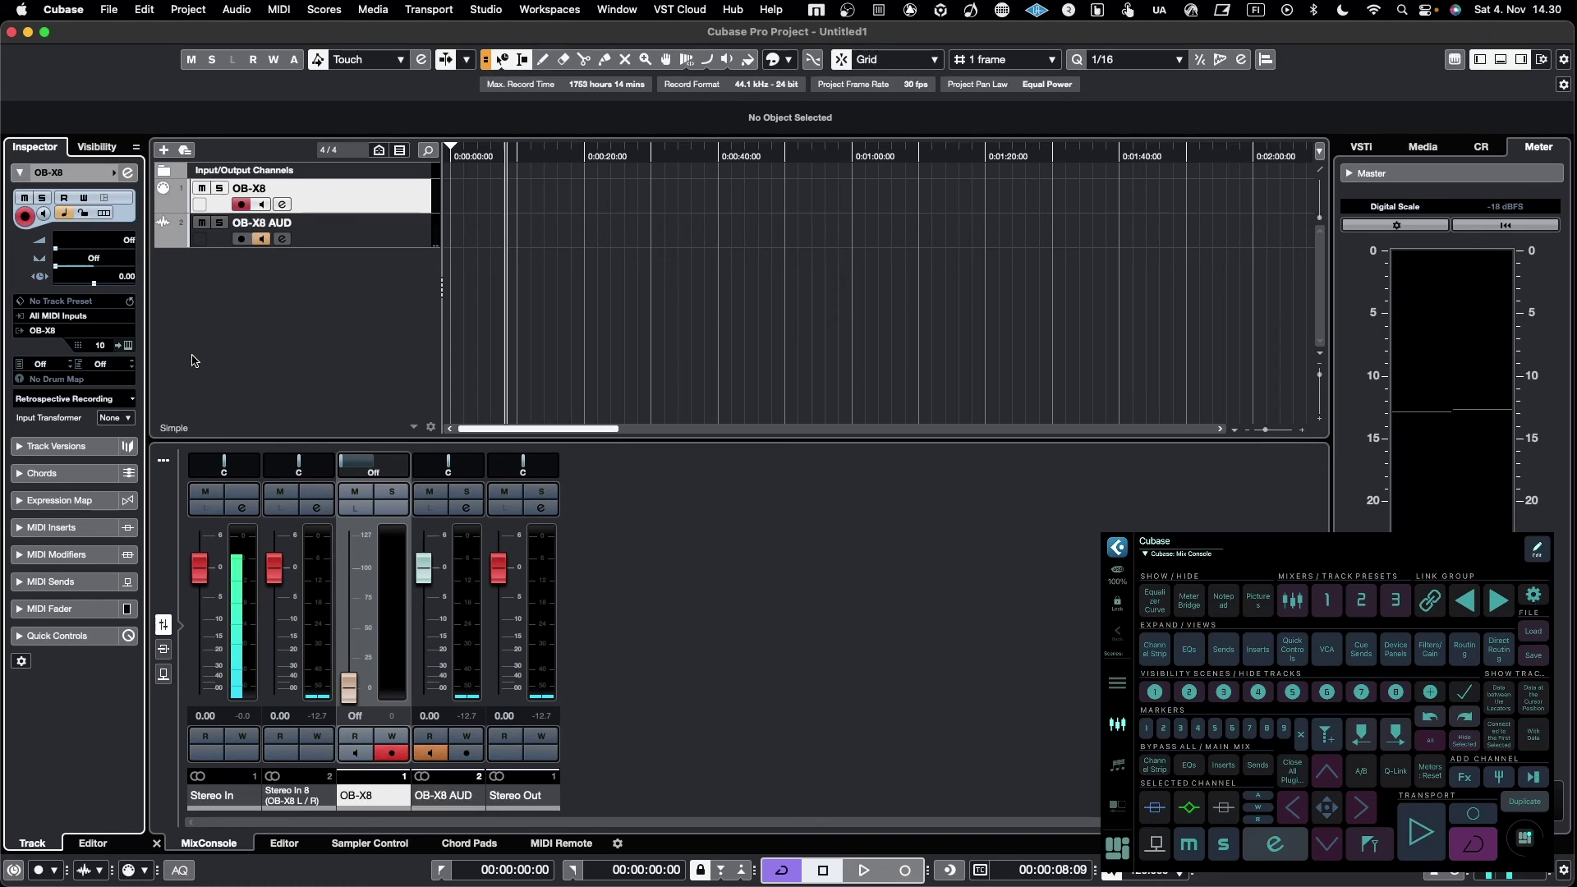
key(KP_Divide)
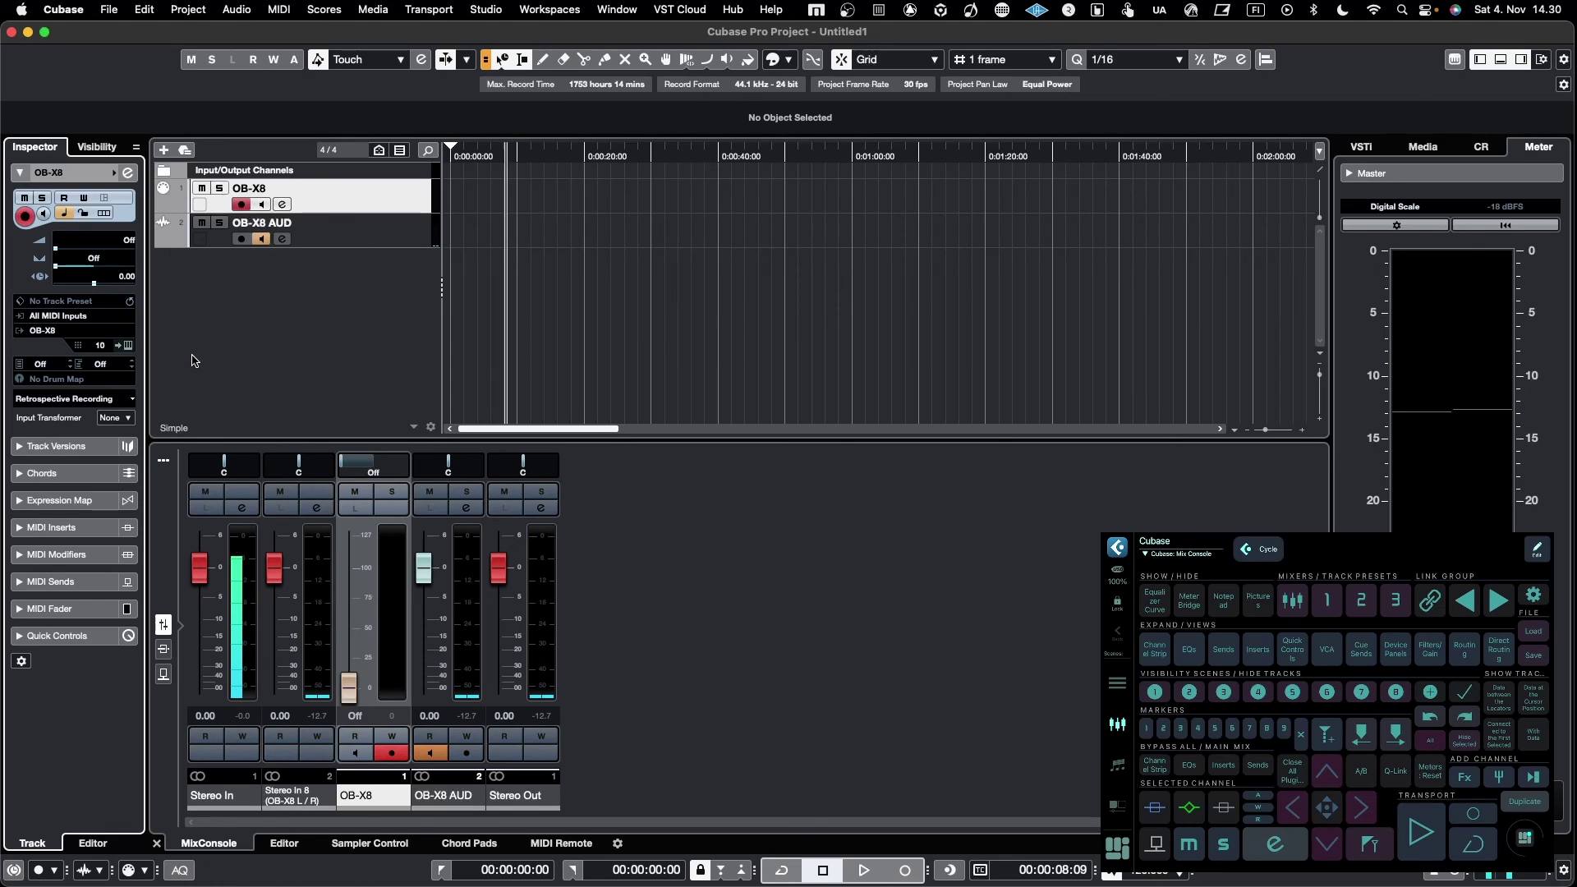
key(space)
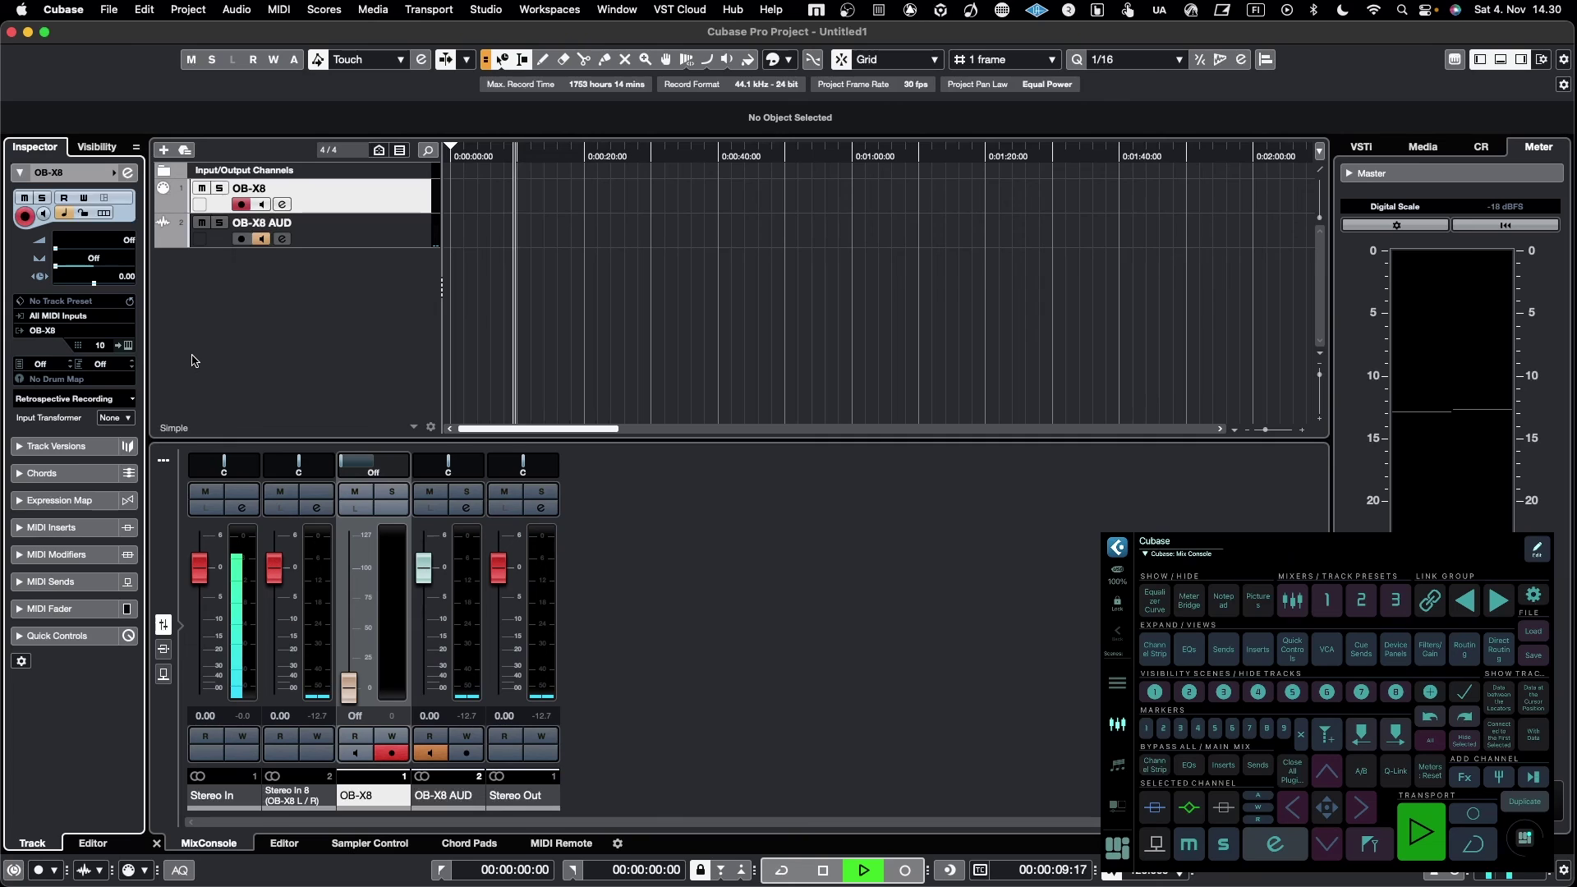
key(space)
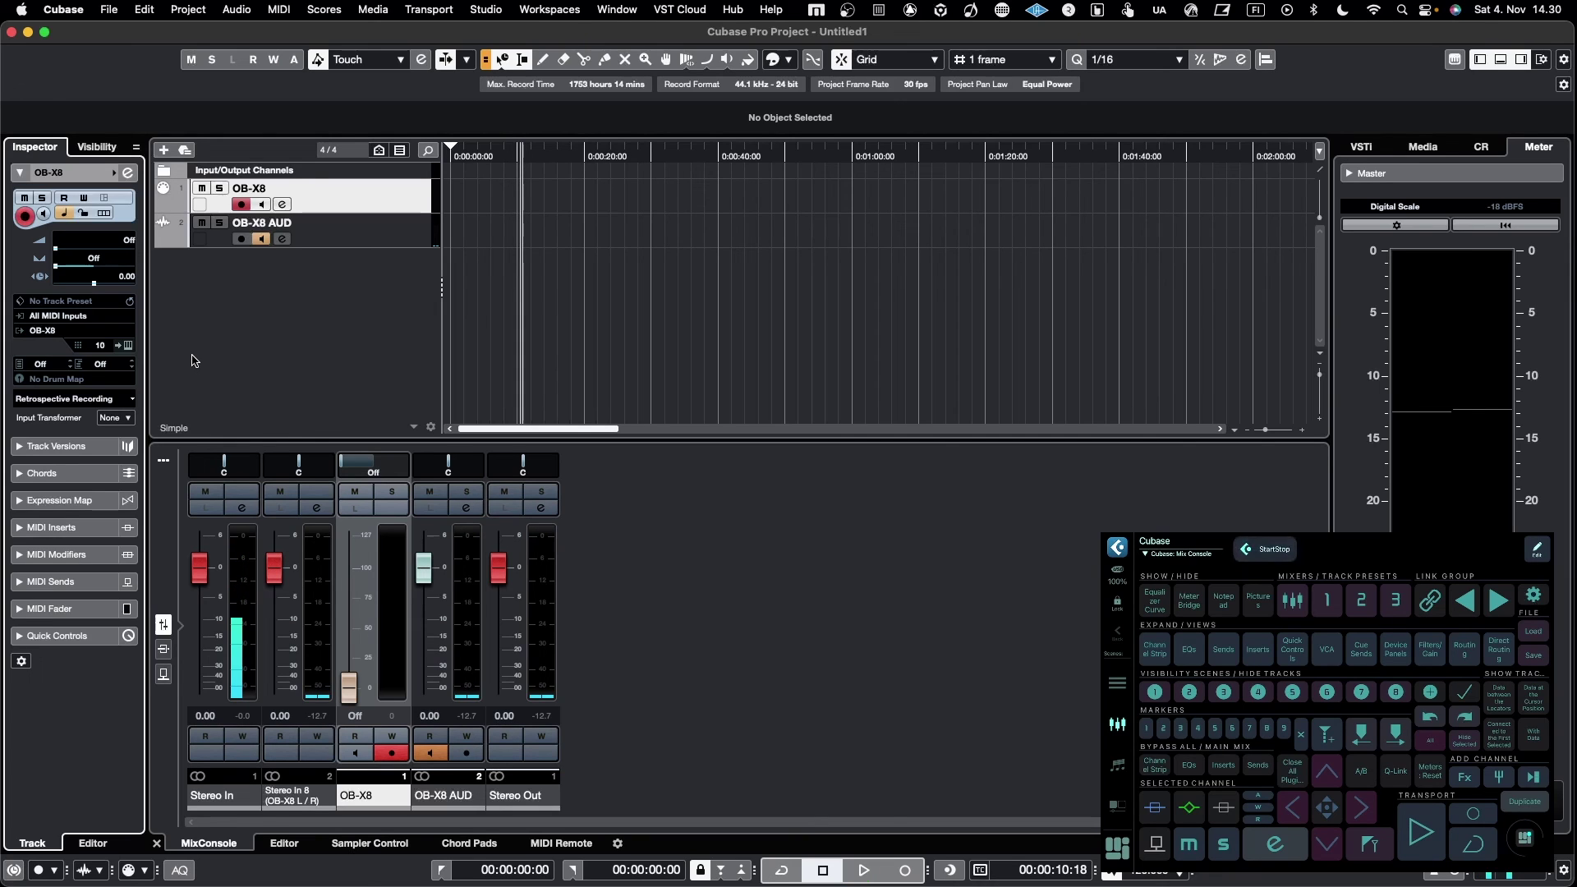